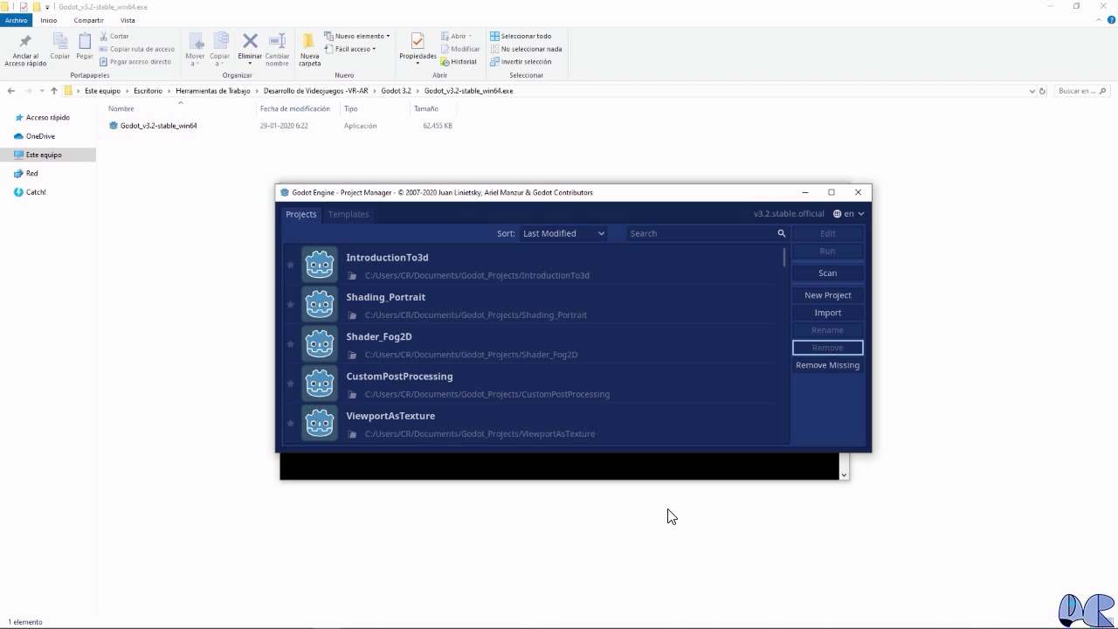
Create project DangerInSpace in C:/Users/CR/Documents/Godot_Projects/DangerInSpace with OpenGL ES 3.0, then open it.
{"action": "left_click", "coordinate": [850, 299]}
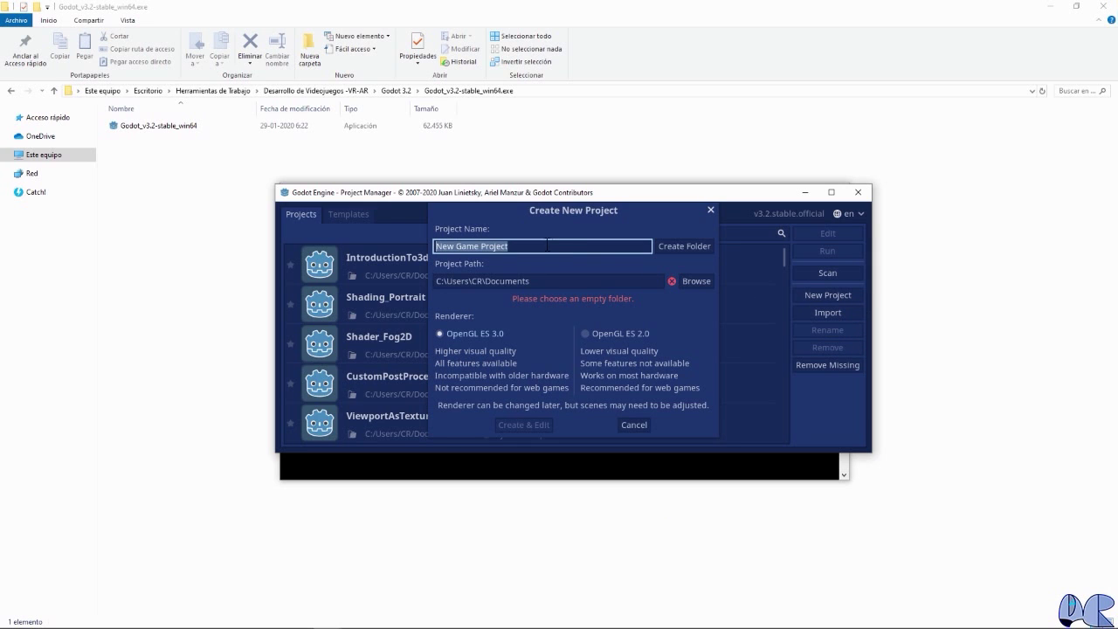
{"action": "type", "text": "Da"}
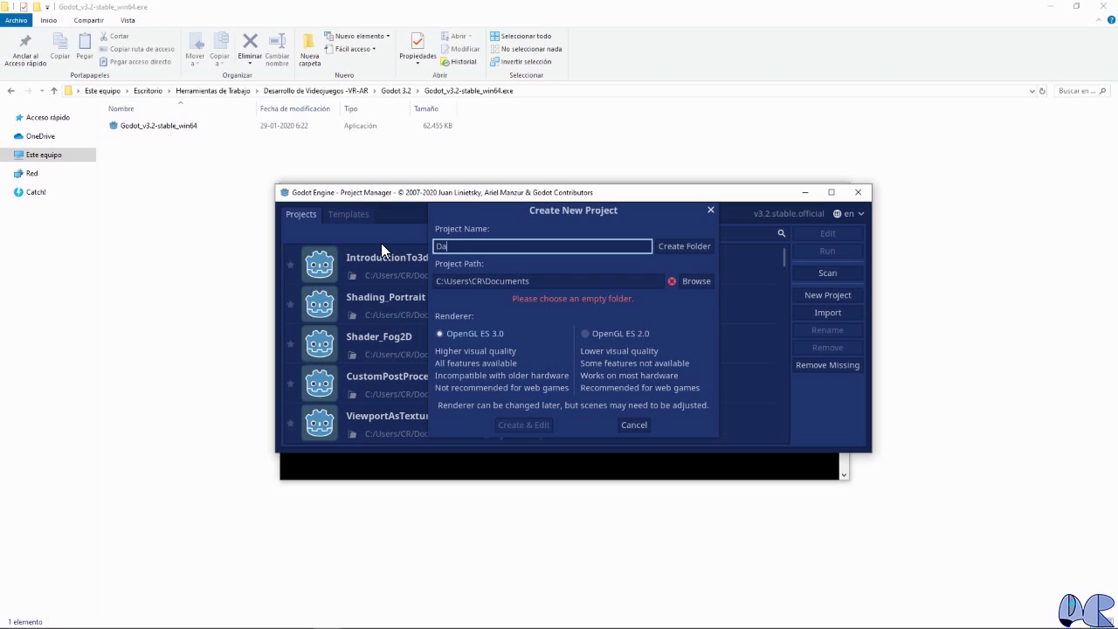
{"action": "type", "text": "ngerInSpace"}
{"action": "left_click", "coordinate": [687, 280]}
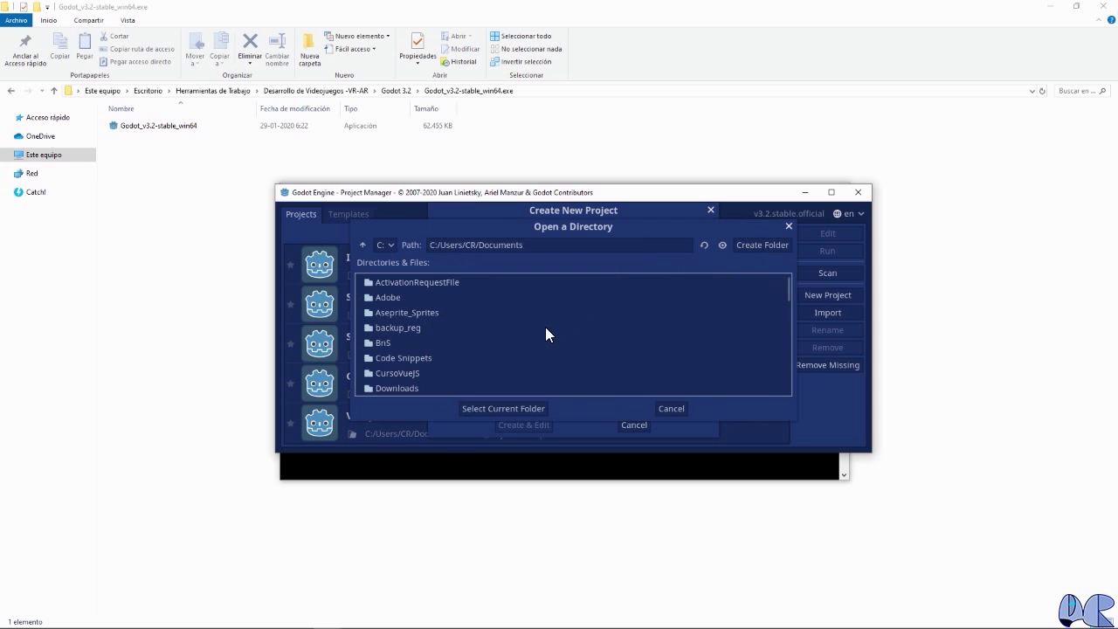
{"action": "scroll", "coordinate": [419, 319], "scroll_direction": "down", "scroll_amount": 1}
{"action": "scroll", "coordinate": [419, 319], "scroll_direction": "down", "scroll_amount": 1}
{"action": "scroll", "coordinate": [420, 319], "scroll_direction": "down", "scroll_amount": 2}
{"action": "scroll", "coordinate": [419, 316], "scroll_direction": "down", "scroll_amount": 1}
{"action": "double_click", "coordinate": [414, 349]}
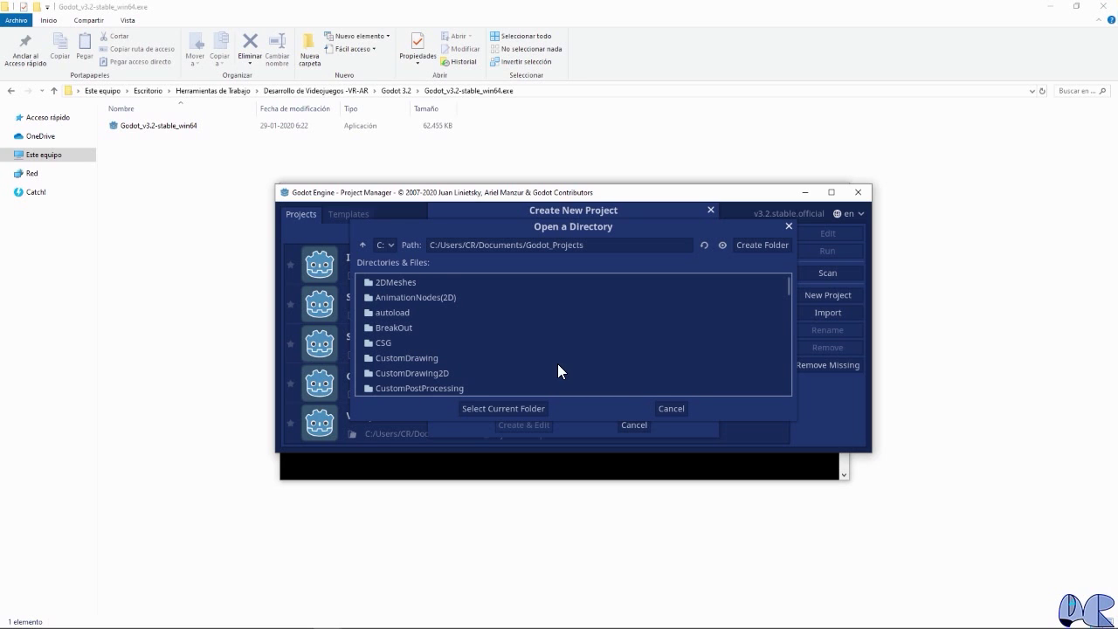
{"action": "left_click", "coordinate": [529, 408]}
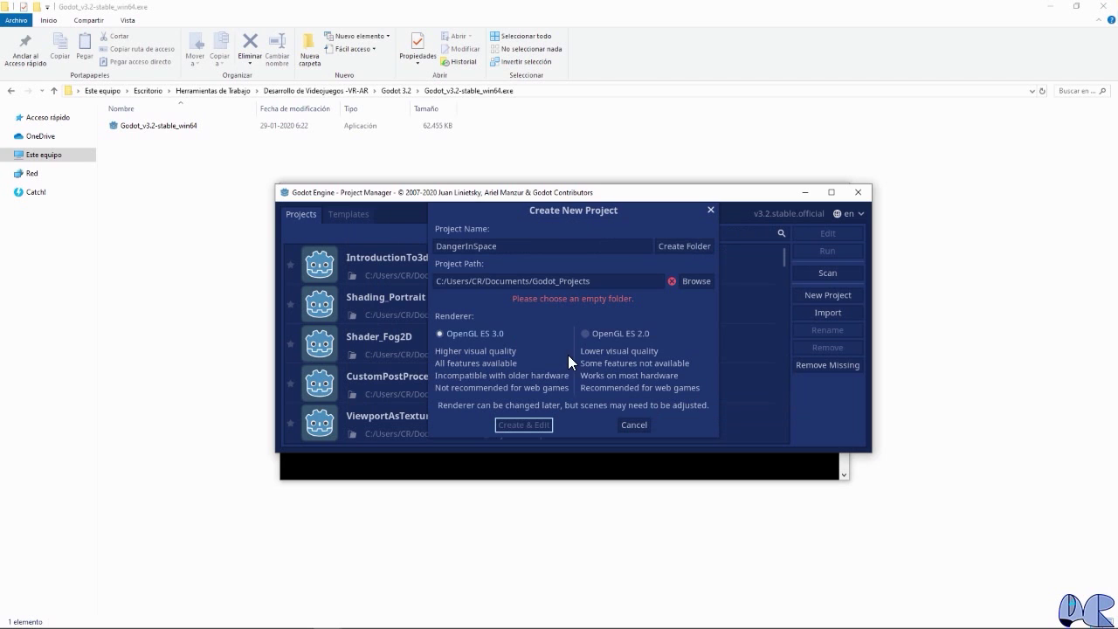
{"action": "left_click", "coordinate": [673, 248]}
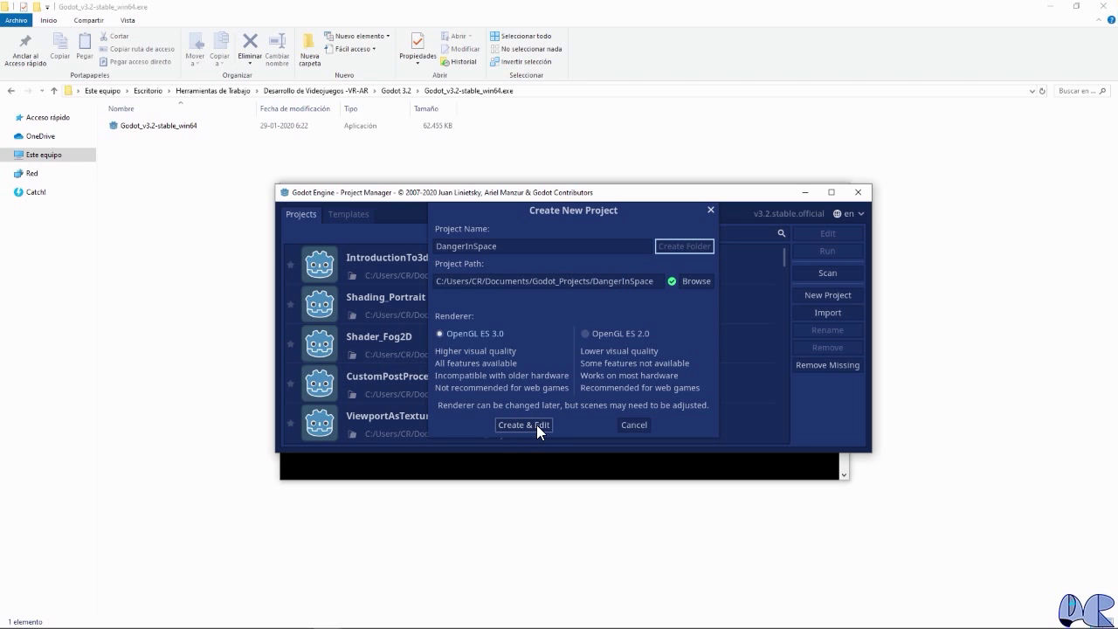
{"action": "left_click", "coordinate": [537, 424]}
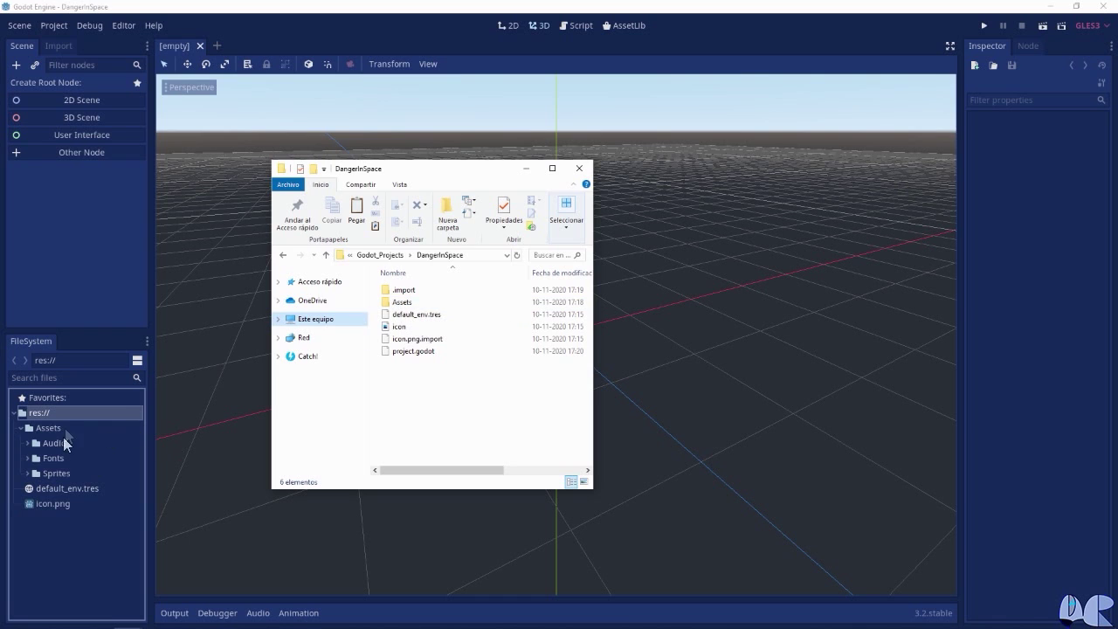
Close the file window and check the Audio, Fonts and Sprites folders under Assets.
{"action": "left_click", "coordinate": [578, 167]}
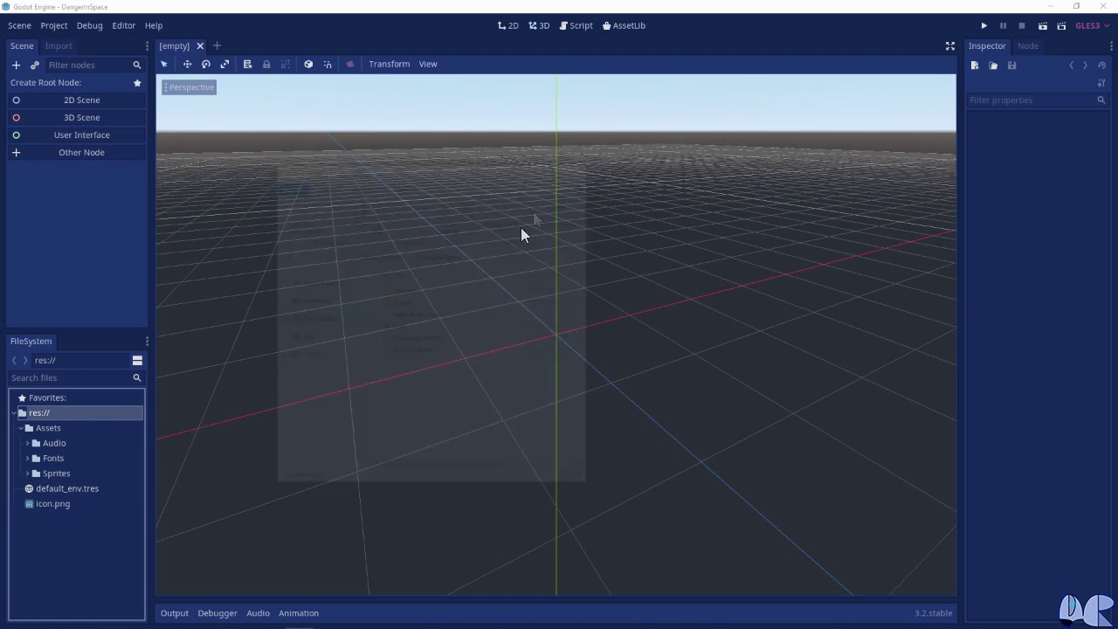
{"action": "left_click", "coordinate": [28, 442]}
{"action": "left_click", "coordinate": [28, 442]}
{"action": "left_click", "coordinate": [28, 460]}
{"action": "left_click", "coordinate": [28, 459]}
{"action": "left_click", "coordinate": [28, 472]}
{"action": "left_click", "coordinate": [28, 472]}
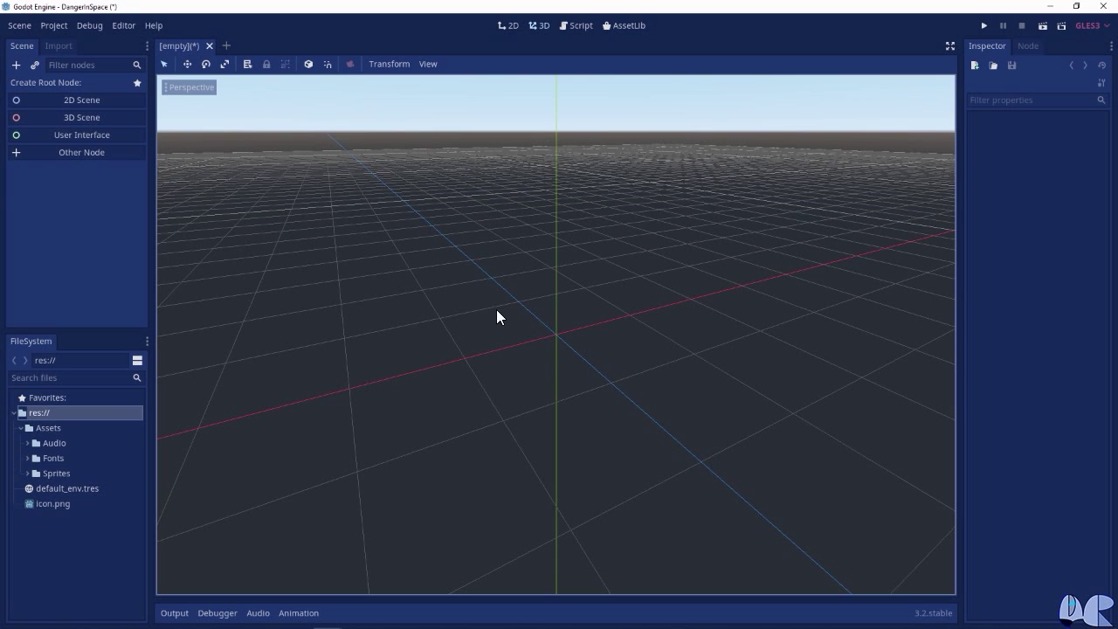
{"action": "left_click", "coordinate": [67, 23]}
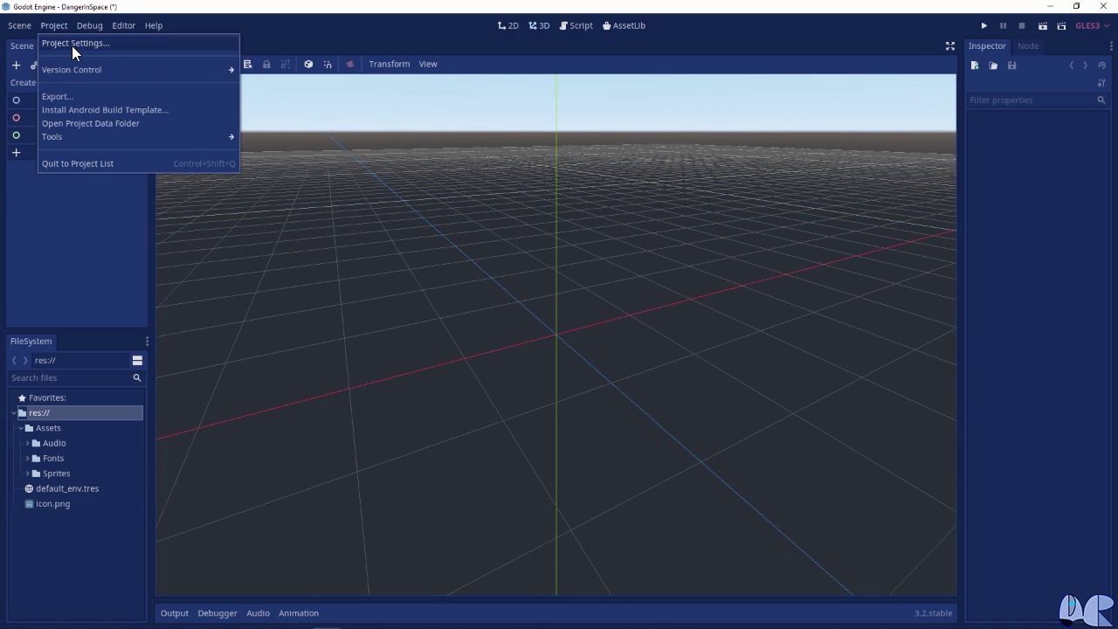
Add a rotate_left action in the Project Settings Input Map.
{"action": "left_click", "coordinate": [72, 43]}
{"action": "left_click", "coordinate": [367, 129]}
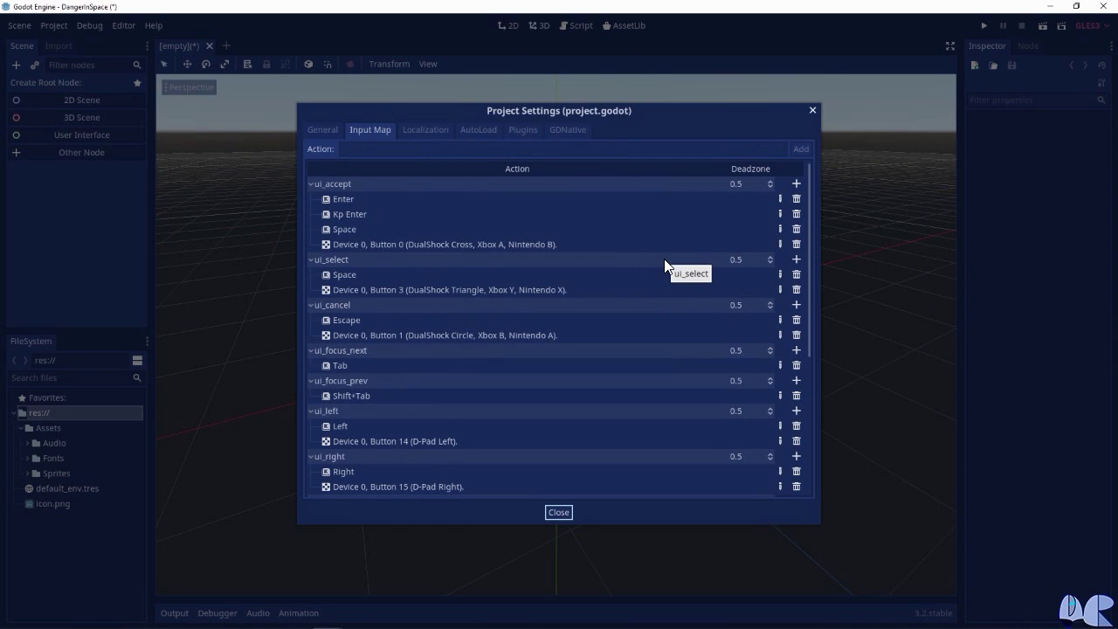
{"action": "left_click", "coordinate": [454, 150]}
{"action": "type", "text": "rotate_left"}
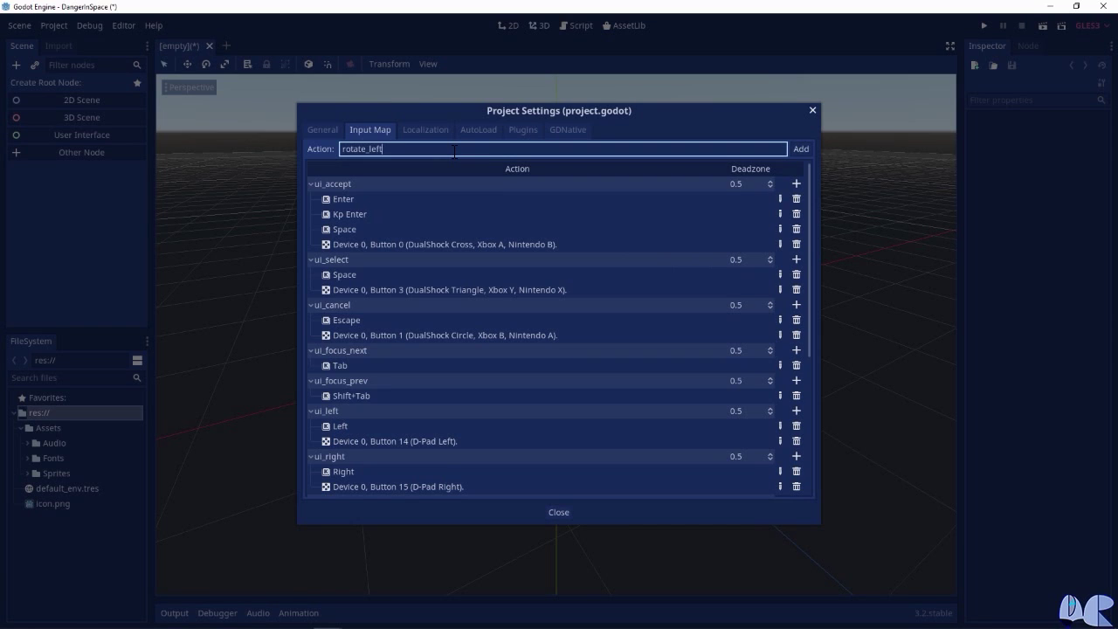
{"action": "left_click", "coordinate": [802, 149]}
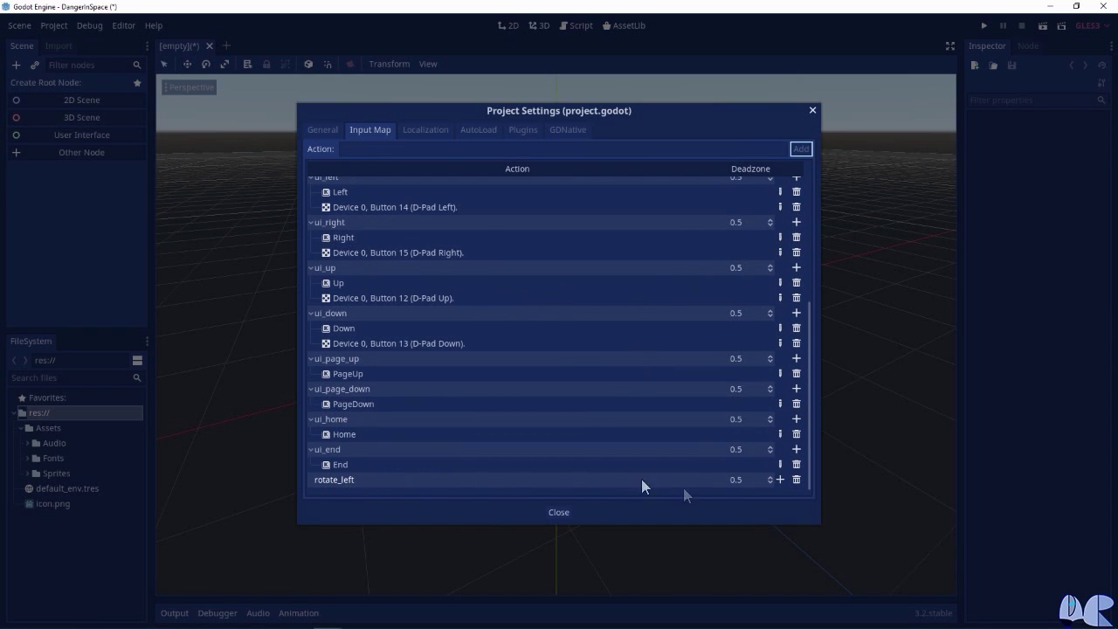
Bind the A and Left keys to rotate_left, then enter rotate_right as the next action name.
{"action": "left_click", "coordinate": [780, 480]}
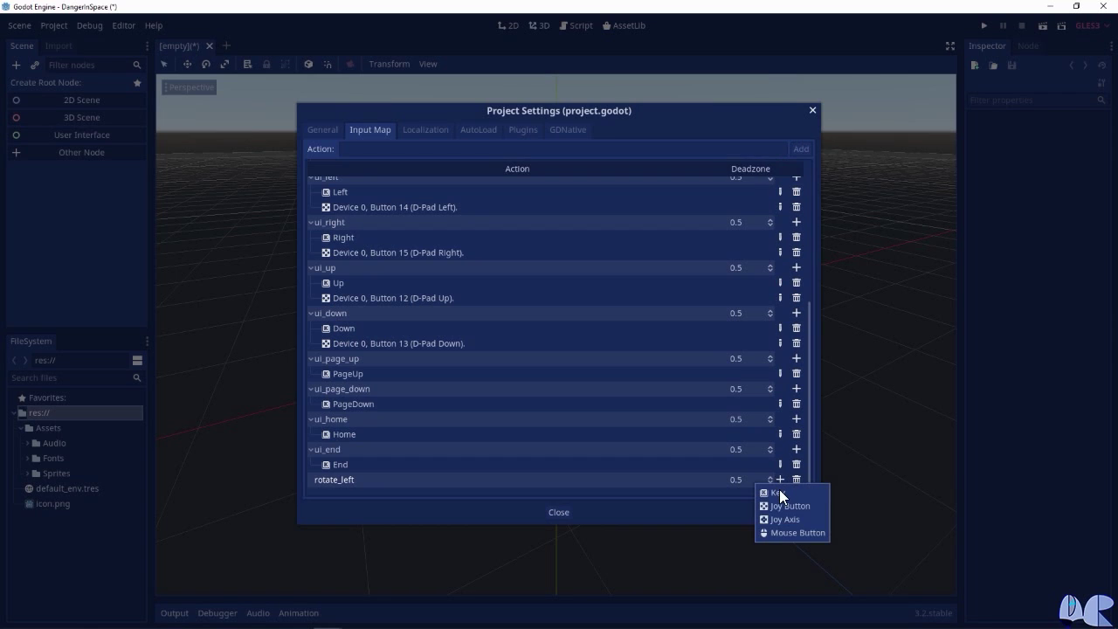
{"action": "left_click", "coordinate": [779, 492]}
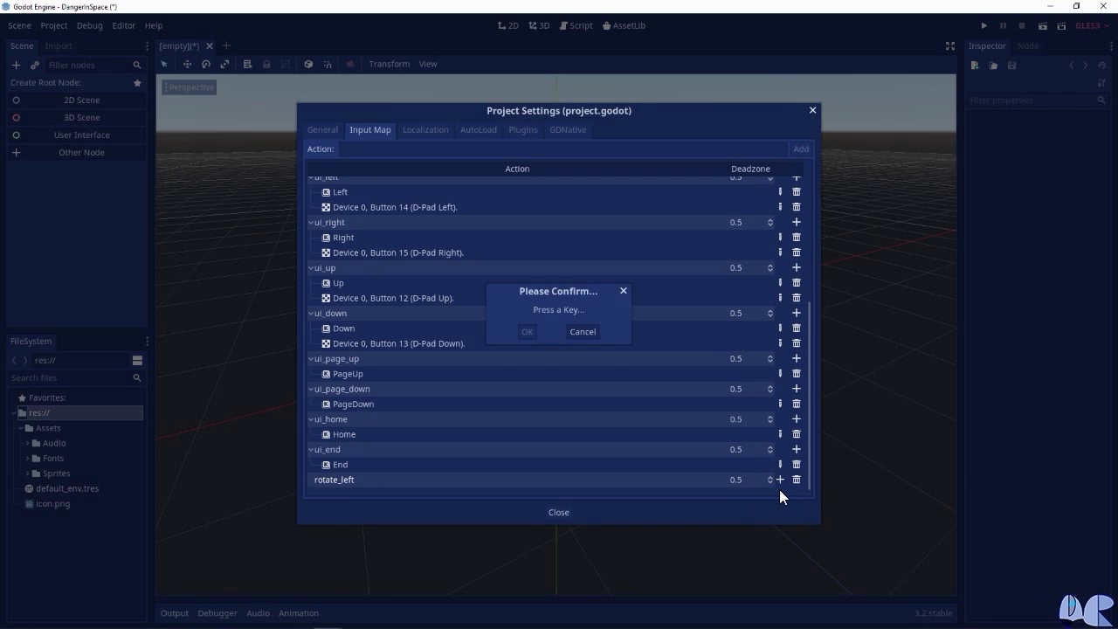
{"action": "key", "text": "a"}
{"action": "left_click", "coordinate": [527, 332]}
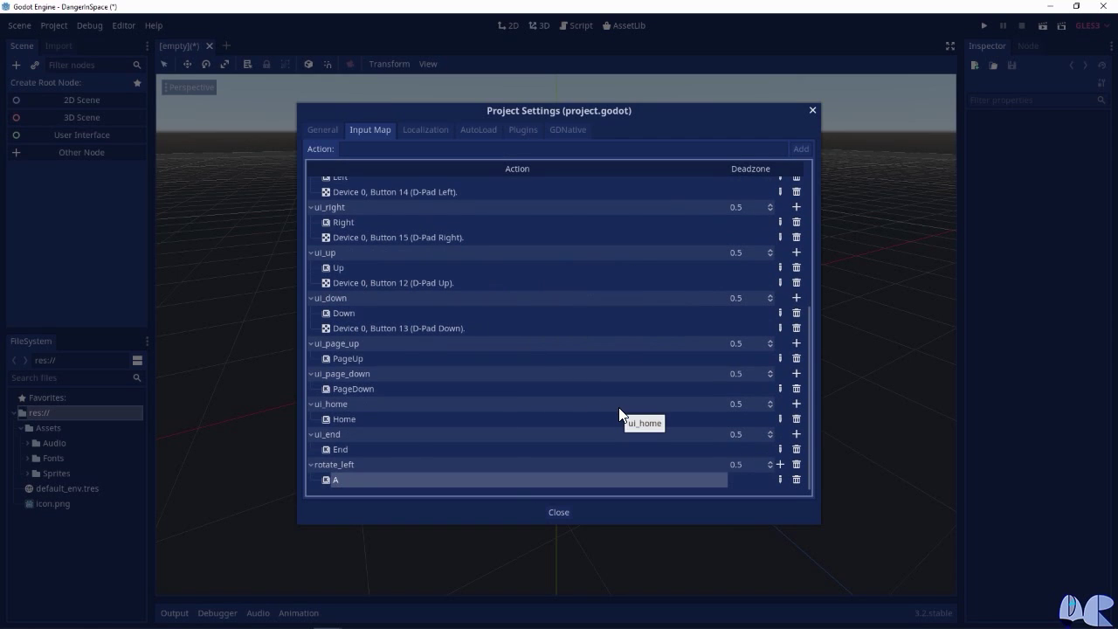
{"action": "left_click", "coordinate": [779, 465]}
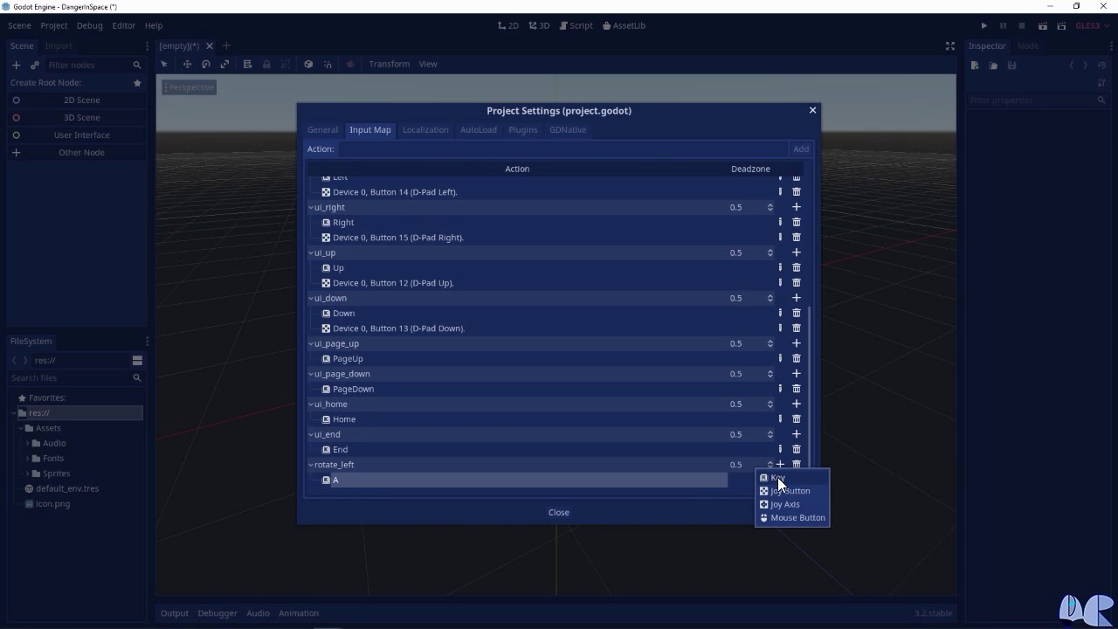
{"action": "left_click", "coordinate": [778, 477]}
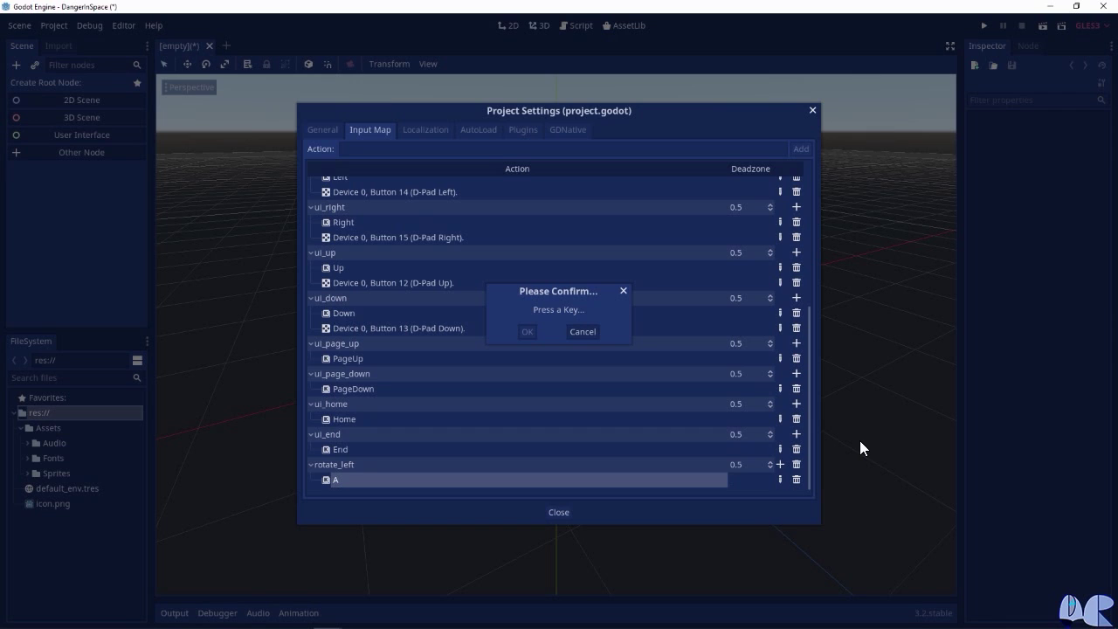
{"action": "key", "text": "Left"}
{"action": "left_click", "coordinate": [530, 336]}
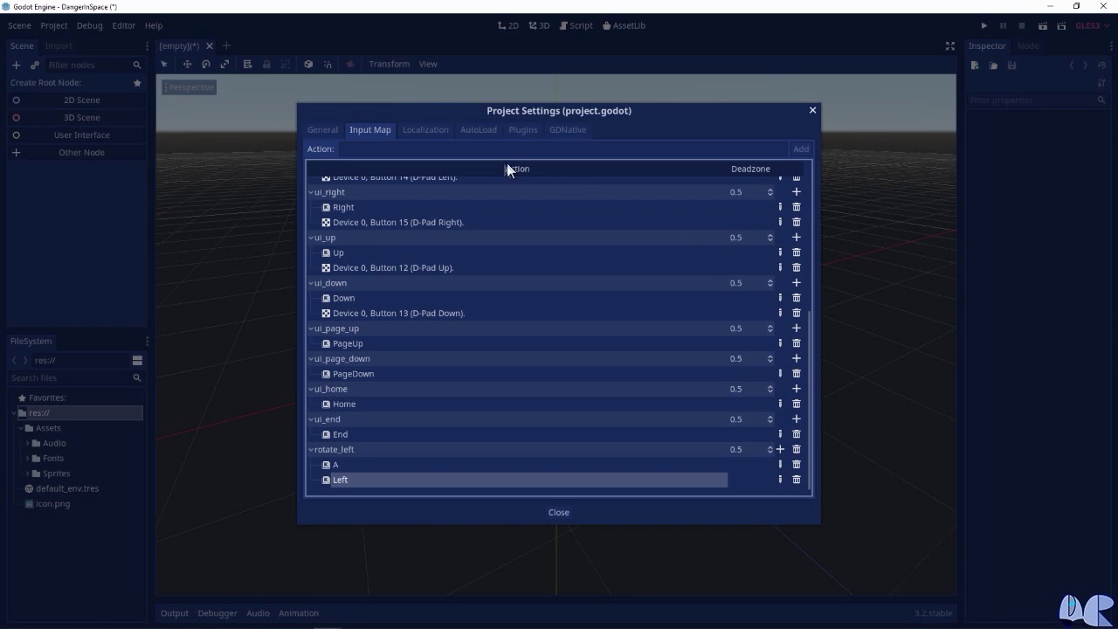
{"action": "left_click", "coordinate": [437, 150]}
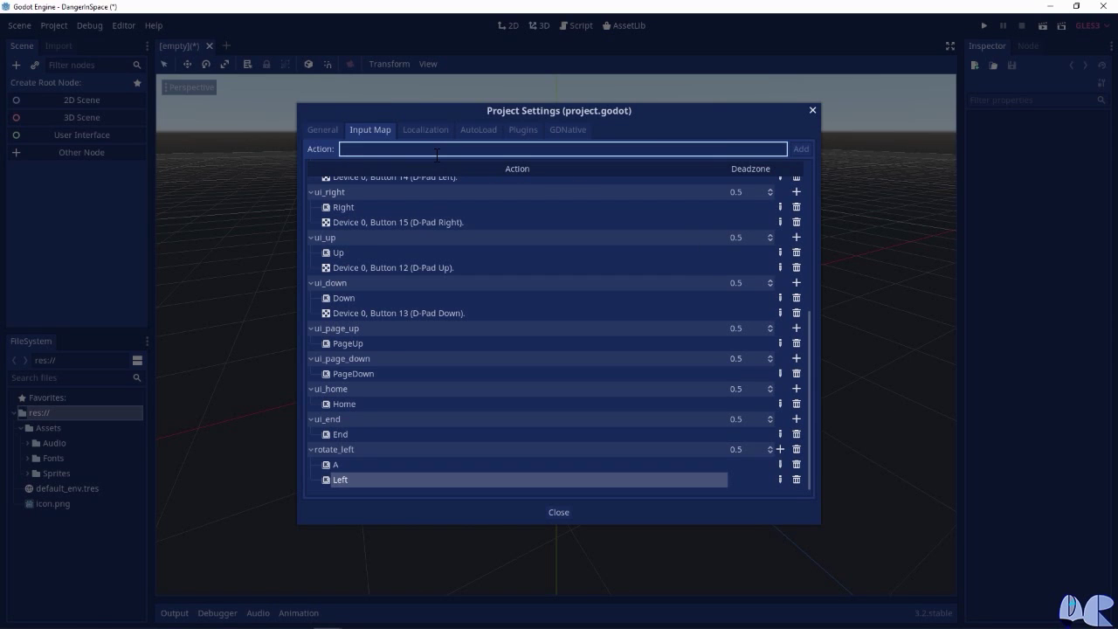
{"action": "type", "text": "rotate_right"}
Add the rotate_right action and bind the D key to it.
{"action": "left_click", "coordinate": [799, 150]}
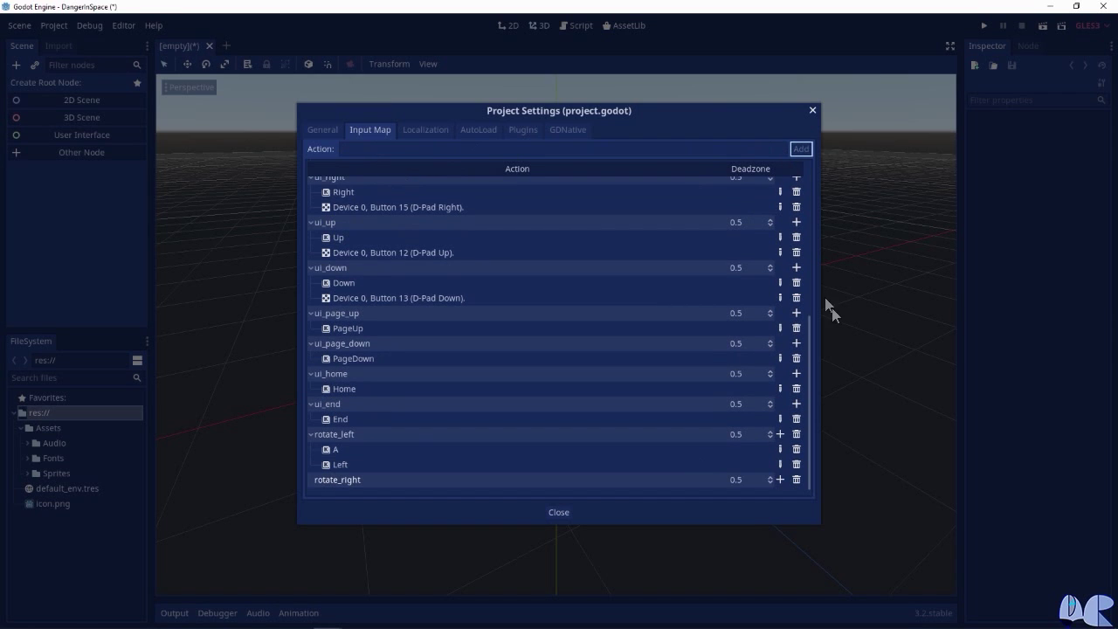
{"action": "left_click", "coordinate": [779, 480]}
{"action": "left_click", "coordinate": [784, 492]}
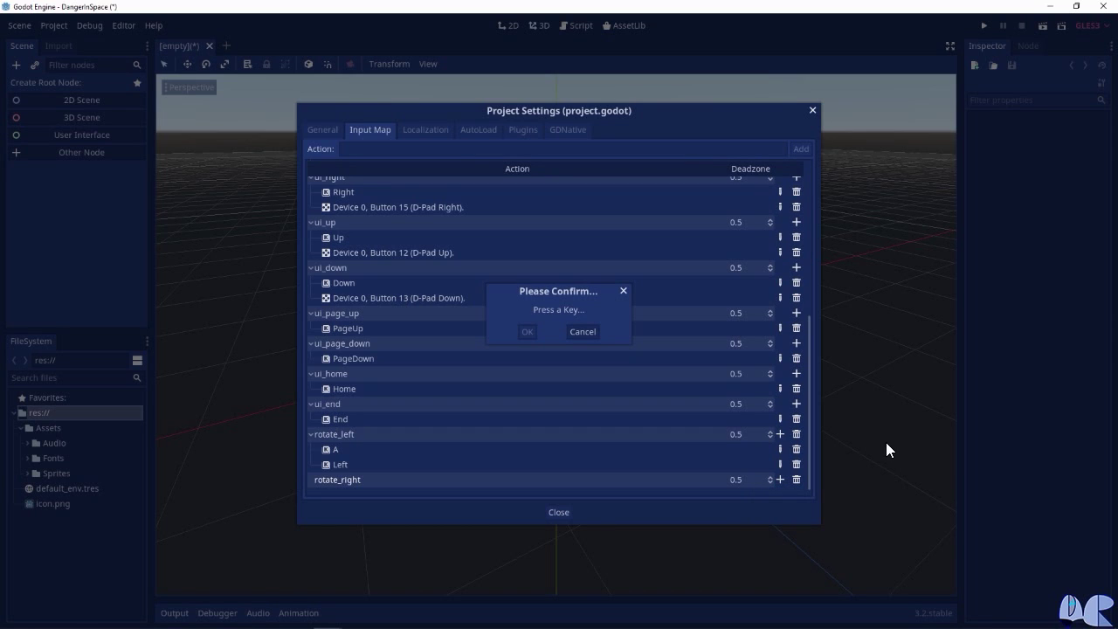
{"action": "key", "text": "d"}
{"action": "left_click", "coordinate": [528, 332]}
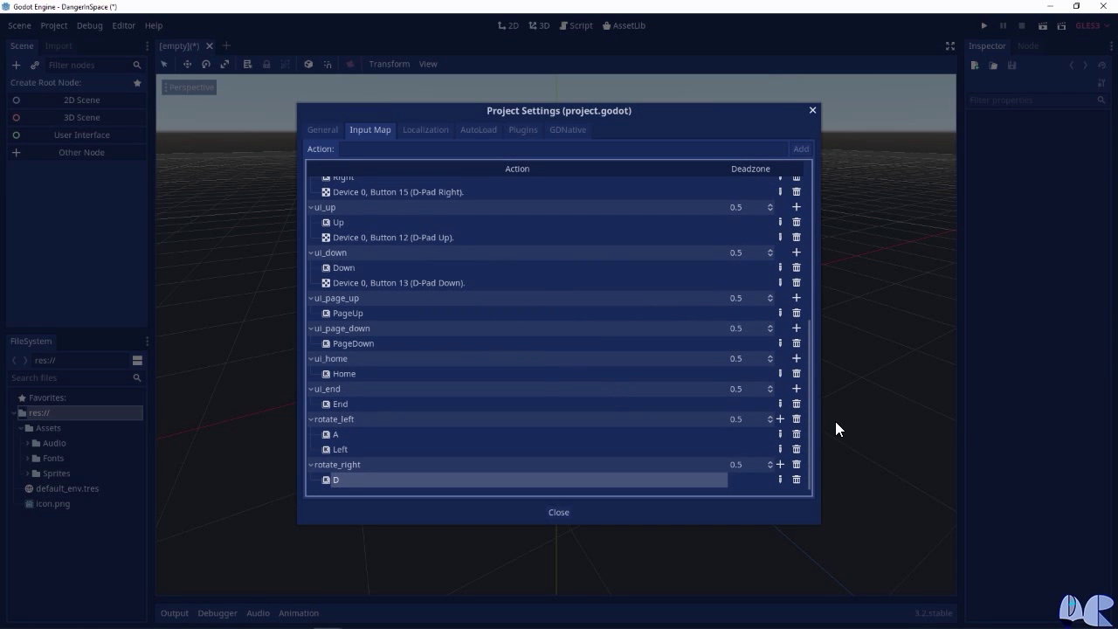
Bind the Right key to rotate_right and enter thrust as the next action name.
{"action": "left_click", "coordinate": [780, 463]}
{"action": "left_click", "coordinate": [780, 477]}
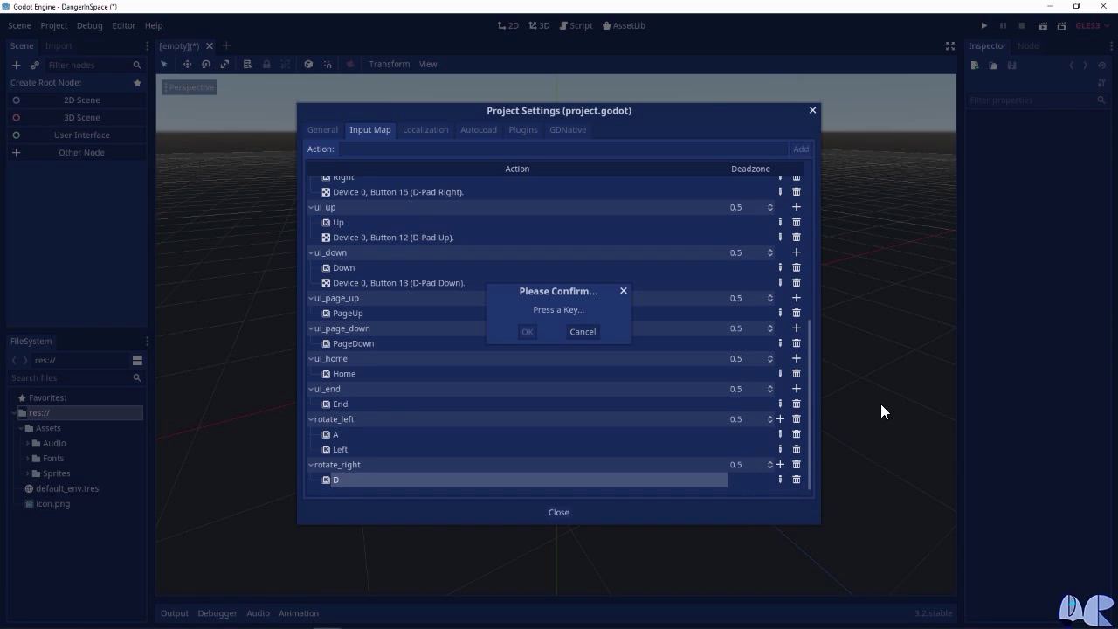
{"action": "key", "text": "Right"}
{"action": "left_click", "coordinate": [526, 331]}
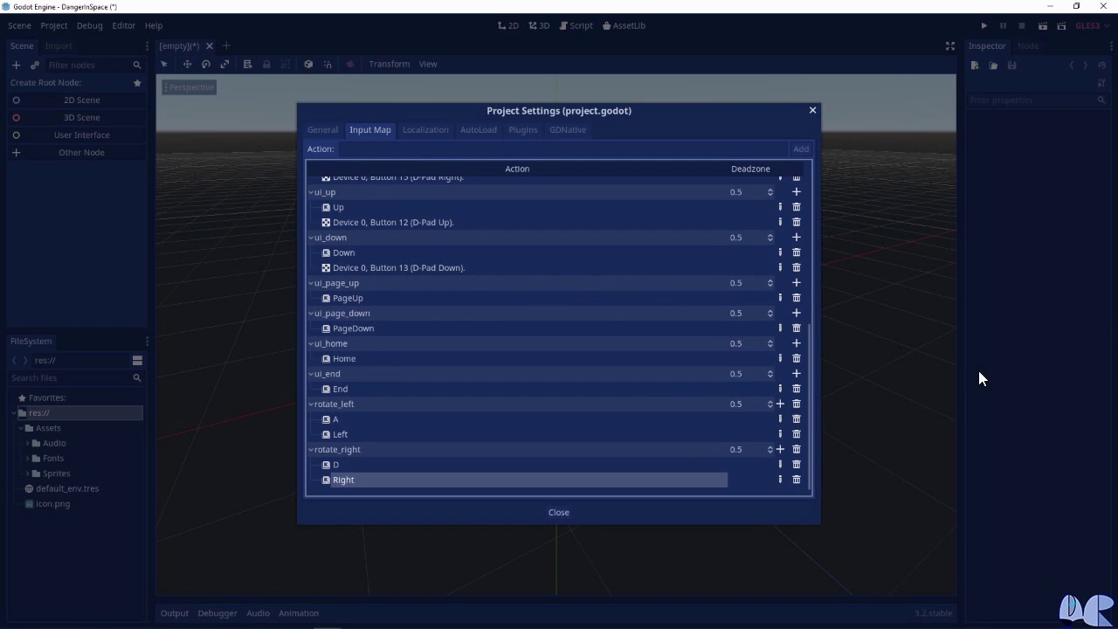
{"action": "left_click", "coordinate": [393, 151]}
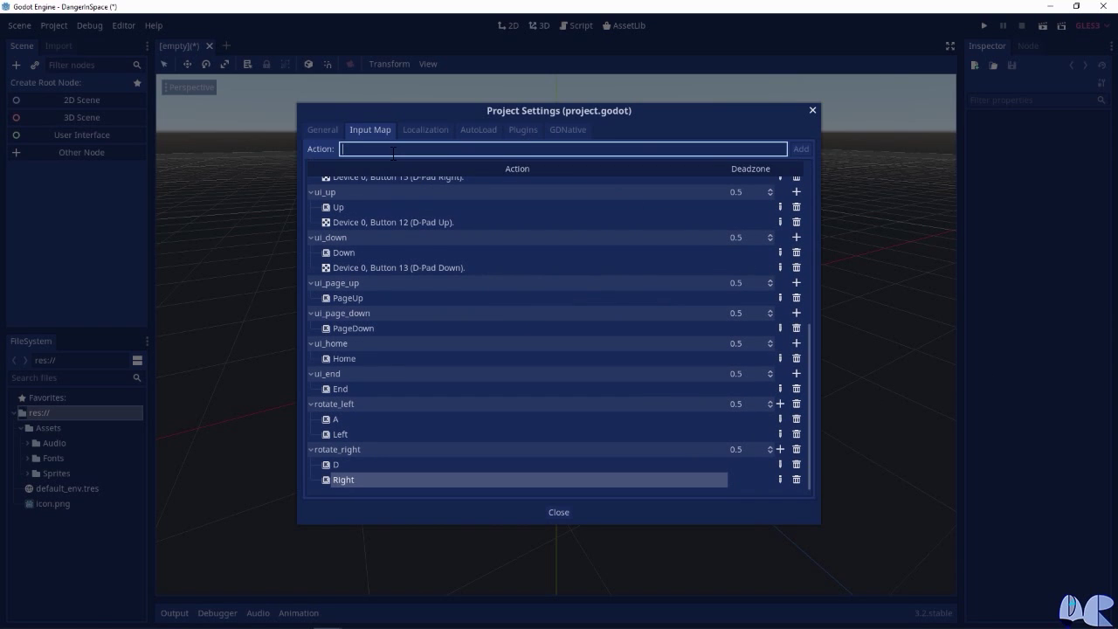
{"action": "type", "text": "thrust"}
Add the thrust action bound to the W and Up keys.
{"action": "left_click", "coordinate": [799, 147]}
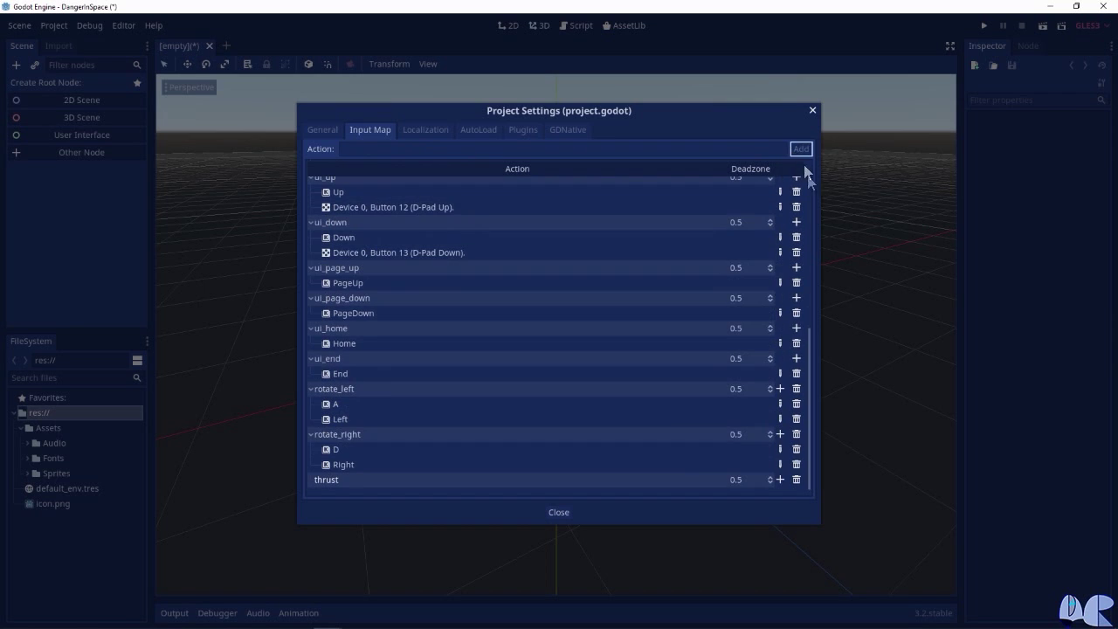
{"action": "left_click", "coordinate": [780, 479]}
{"action": "left_click", "coordinate": [780, 492]}
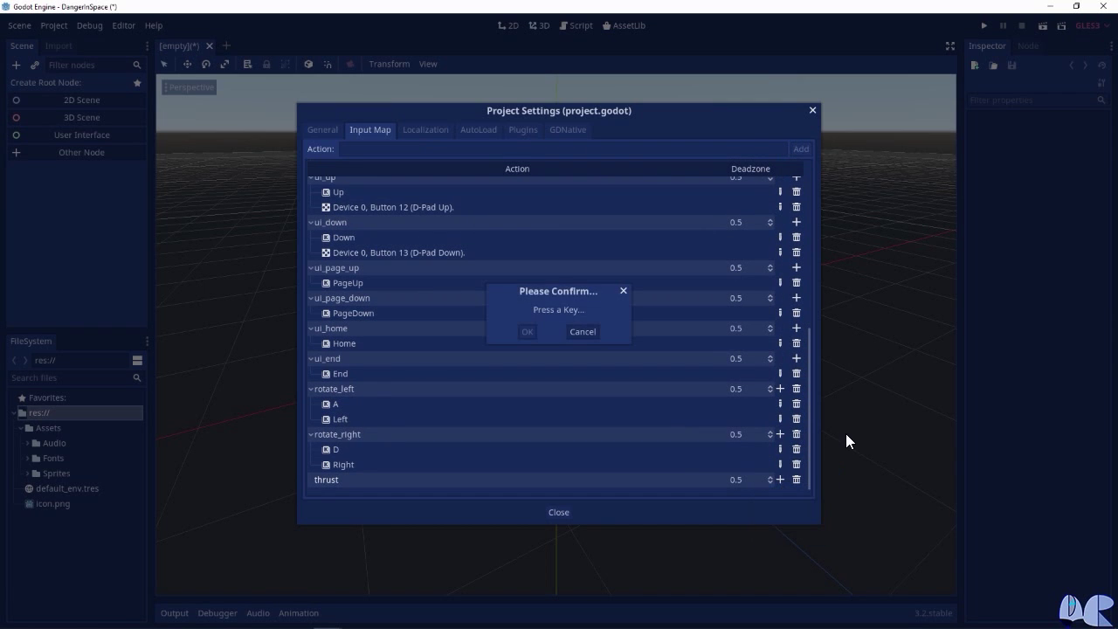
{"action": "key", "text": "w"}
{"action": "left_click", "coordinate": [526, 332]}
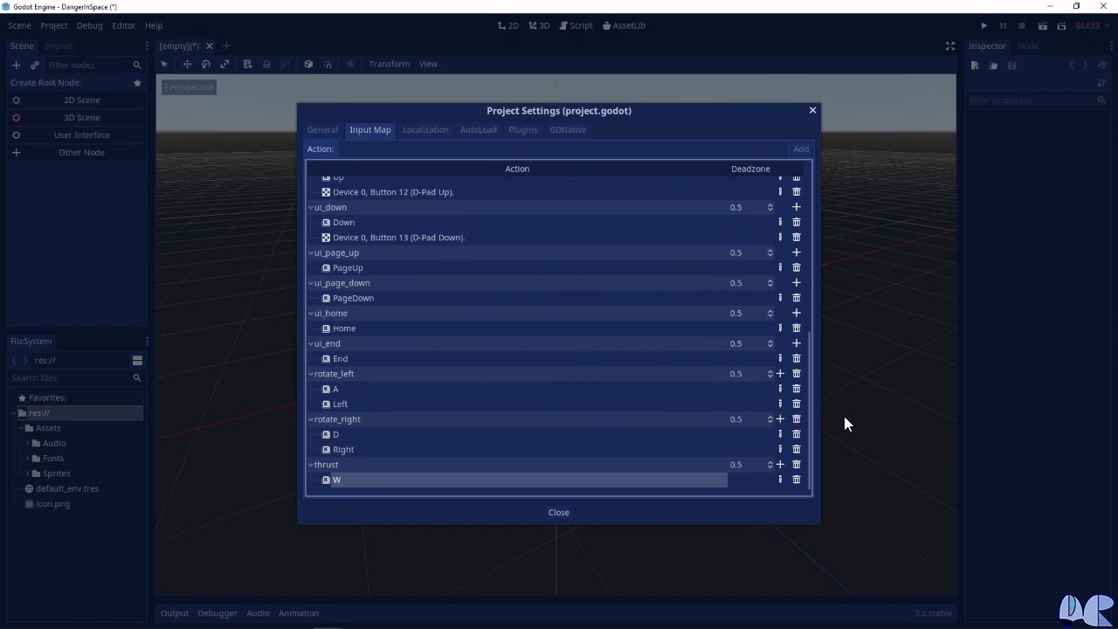
{"action": "left_click", "coordinate": [779, 465]}
{"action": "left_click", "coordinate": [799, 417]}
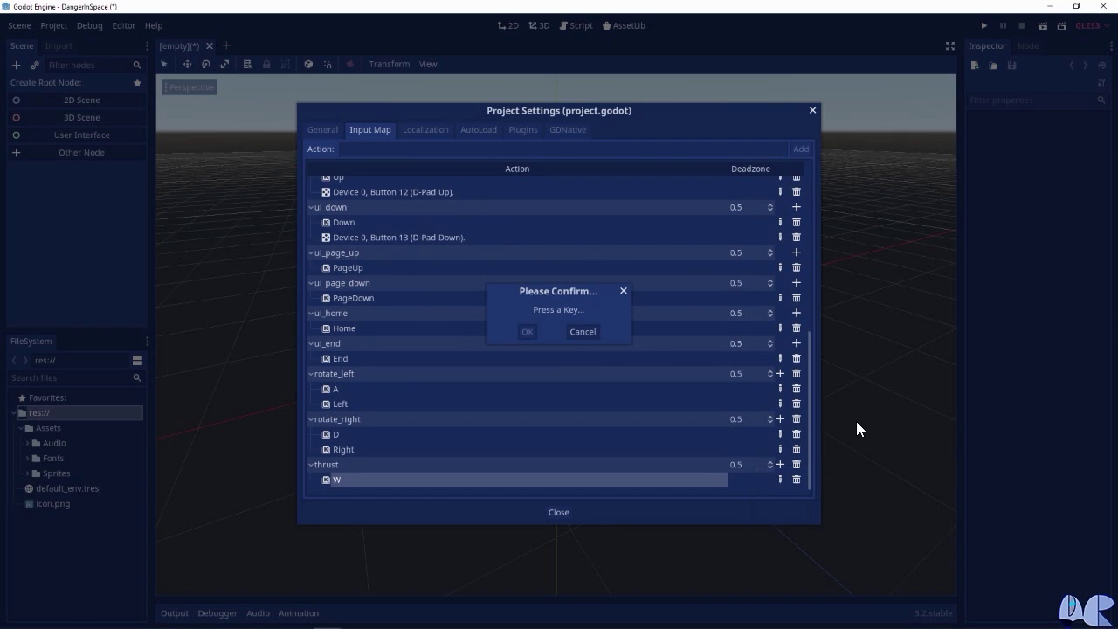
{"action": "key", "text": "Up"}
{"action": "left_click", "coordinate": [527, 332]}
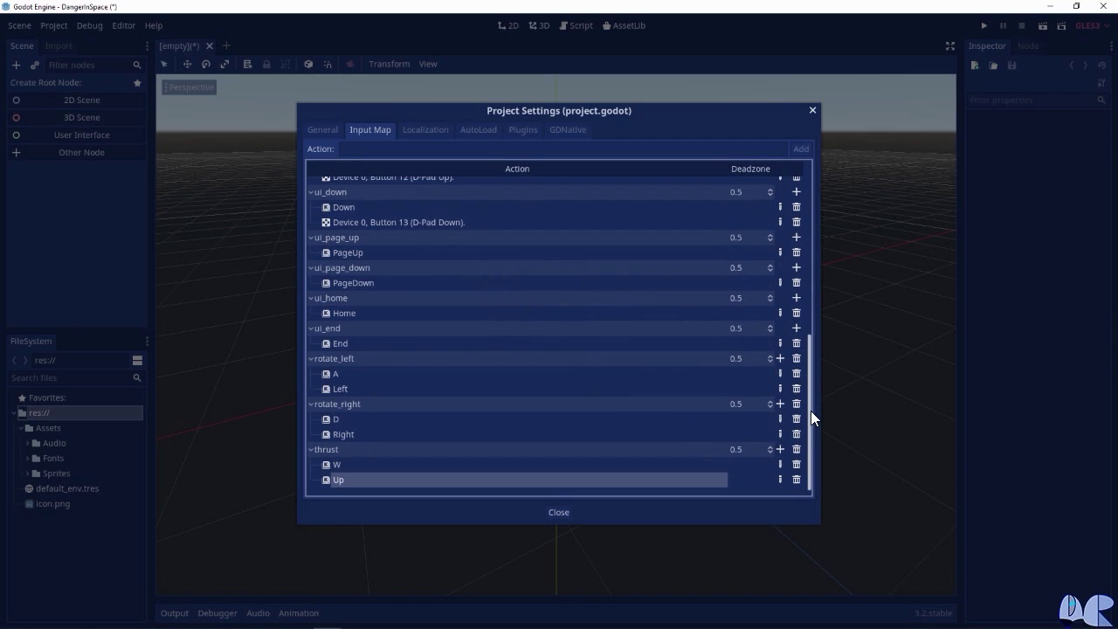
Add a shoot action bound to Space, then close Project Settings.
{"action": "left_click", "coordinate": [377, 151]}
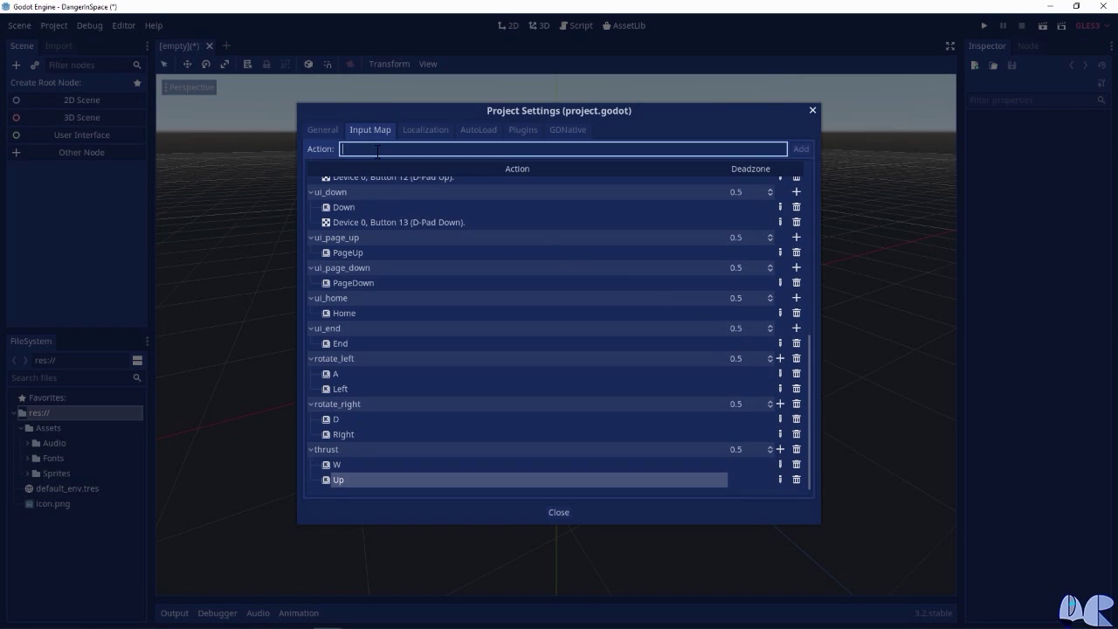
{"action": "type", "text": "shoot"}
{"action": "left_click", "coordinate": [804, 150]}
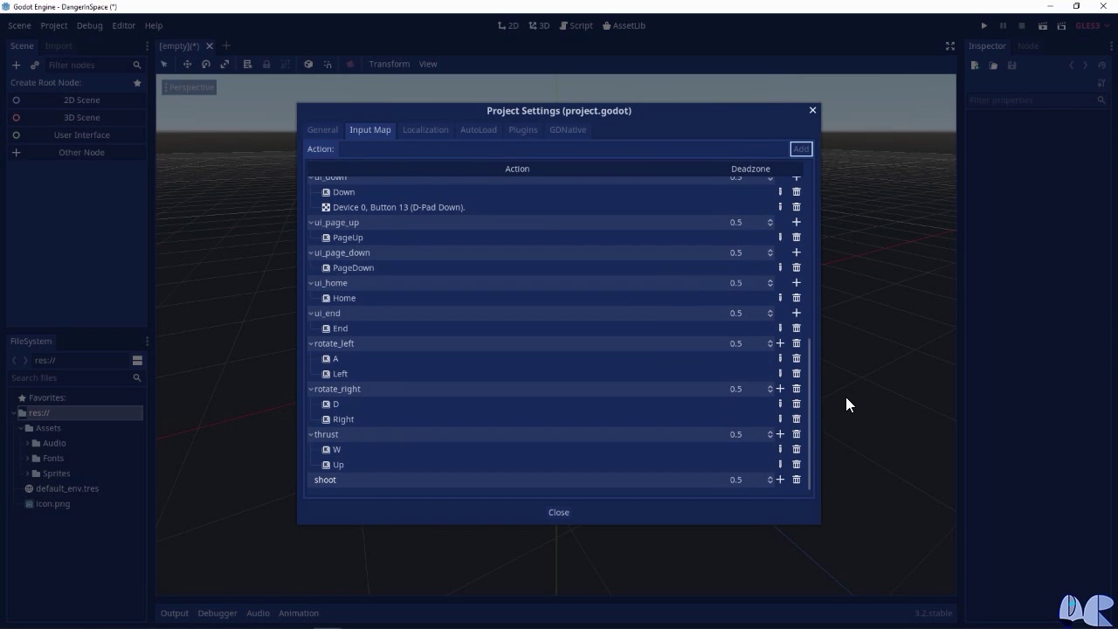
{"action": "left_click", "coordinate": [778, 480]}
{"action": "left_click", "coordinate": [781, 492]}
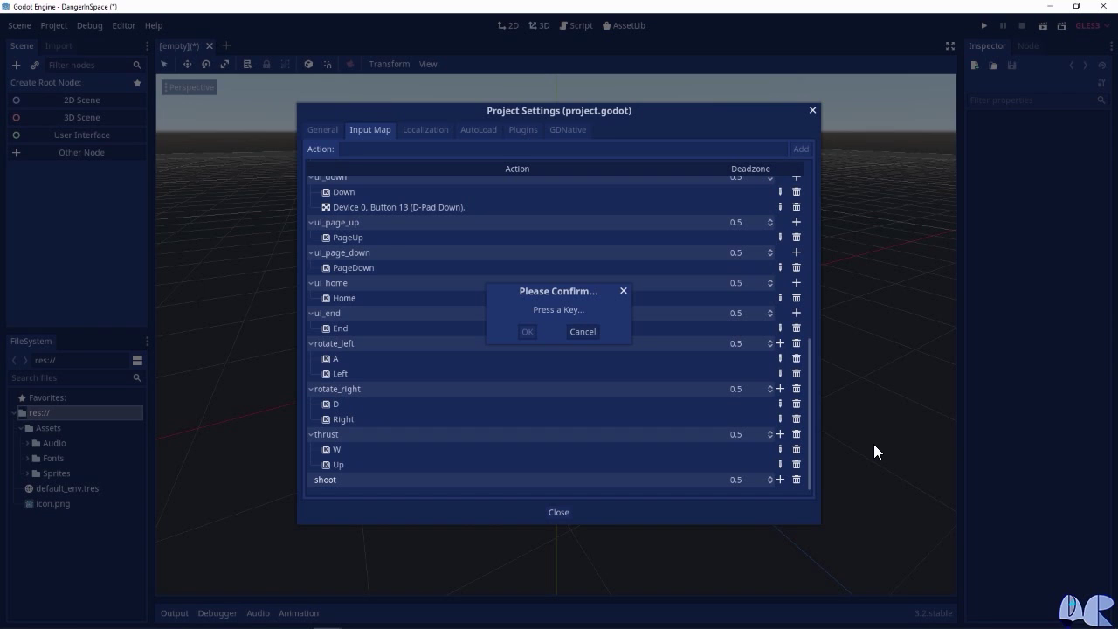
{"action": "key", "text": "space"}
{"action": "left_click", "coordinate": [526, 333]}
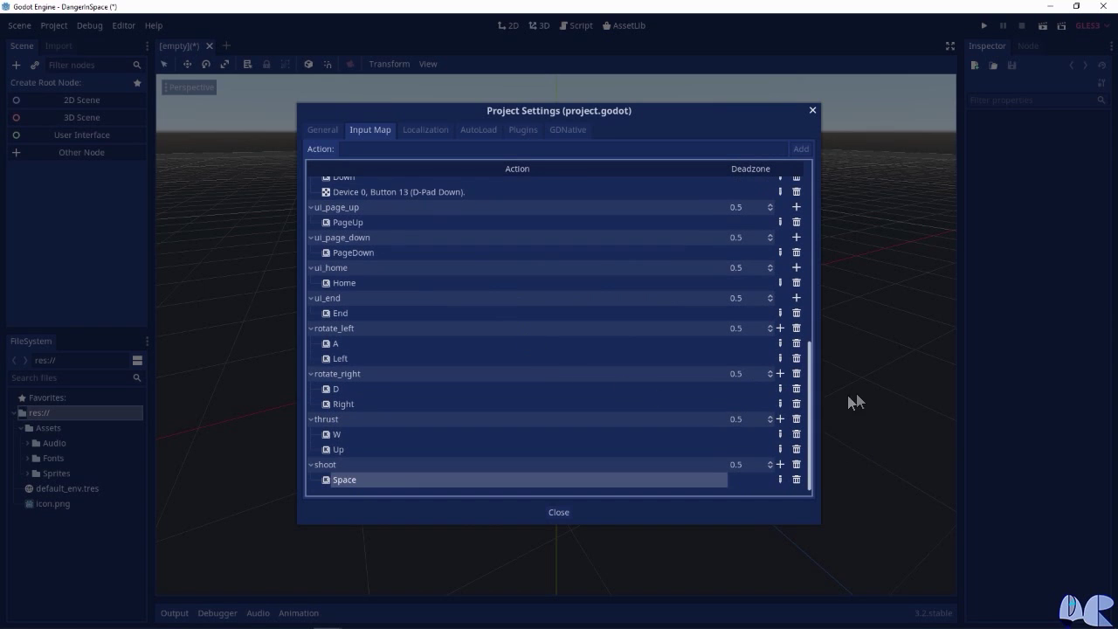
{"action": "left_click", "coordinate": [812, 110]}
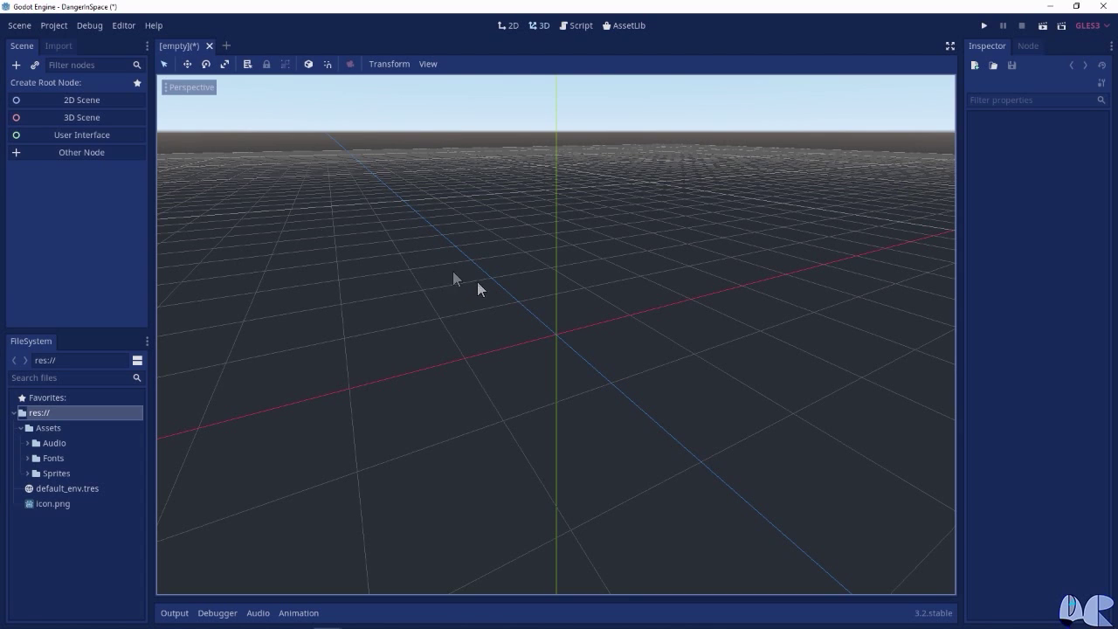
Open the Create New Node dialog from the Scene dock's Add Child Node button.
{"action": "left_click", "coordinate": [16, 65]}
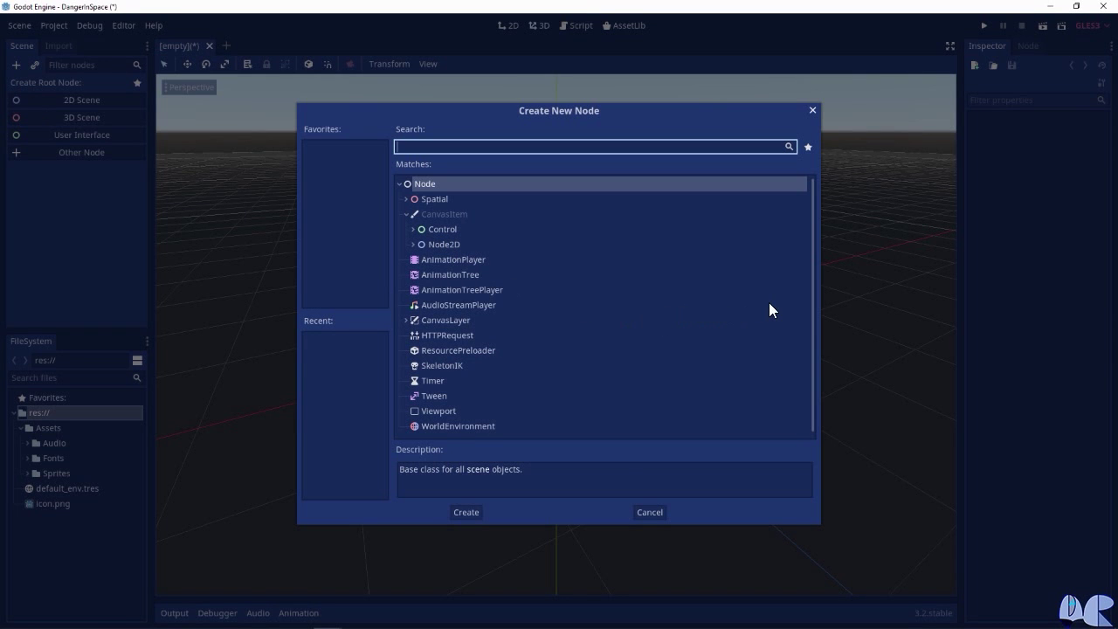
Search 'Physics' to list KinematicBody, RigidBody, StaticBody and their 2D versions.
{"action": "type", "text": "Physics"}
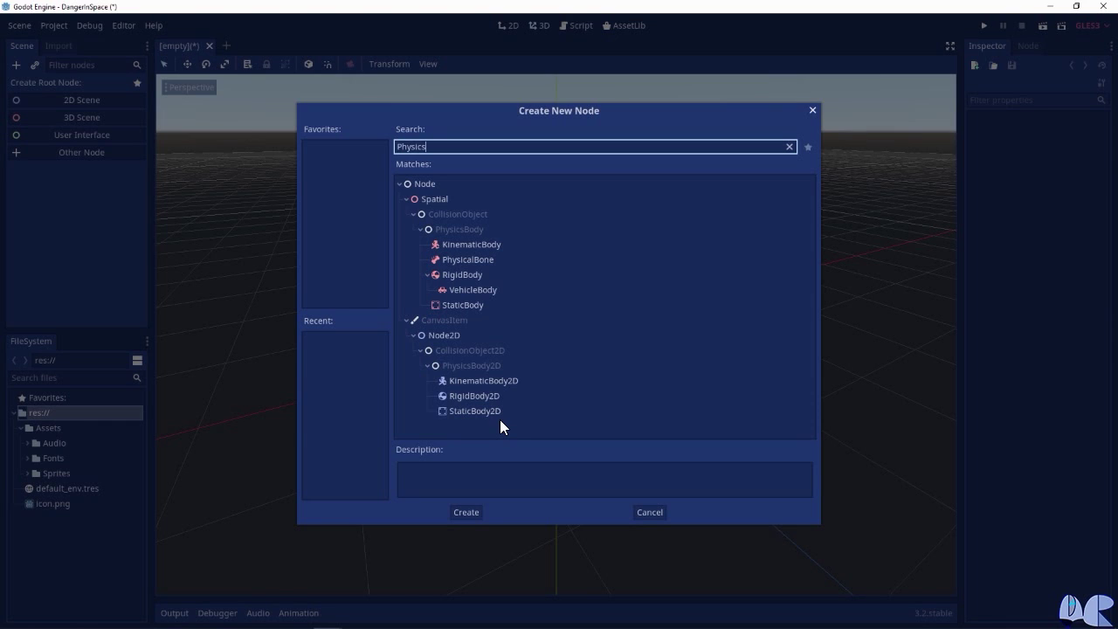
Cancel the Create New Node dialog, returning to the empty 3D scene.
{"action": "left_click", "coordinate": [811, 112]}
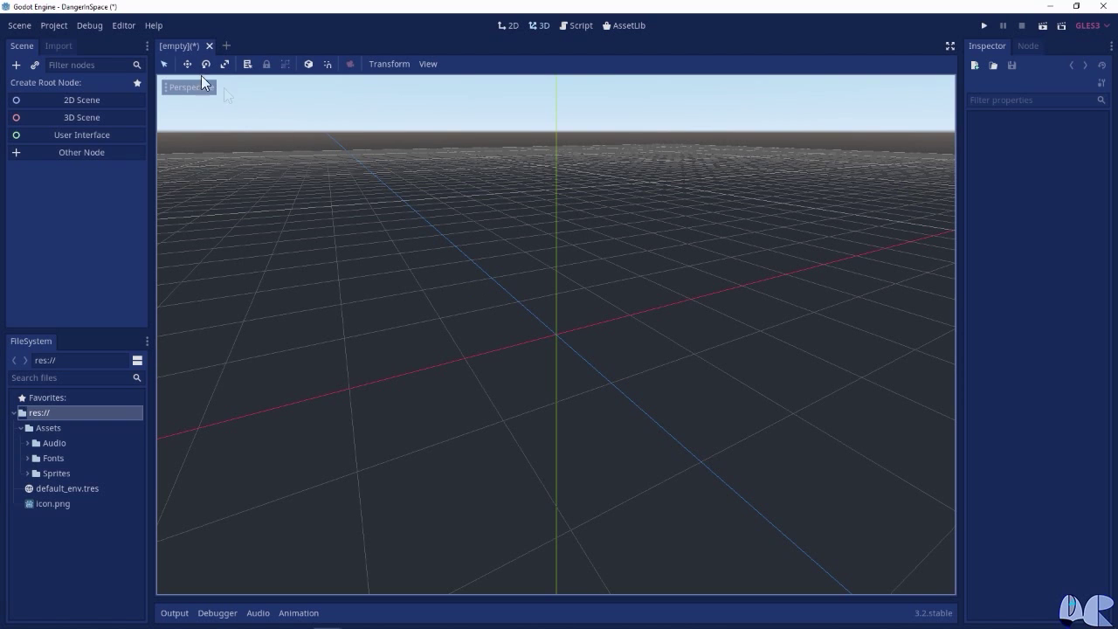
{"action": "left_click", "coordinate": [54, 26]}
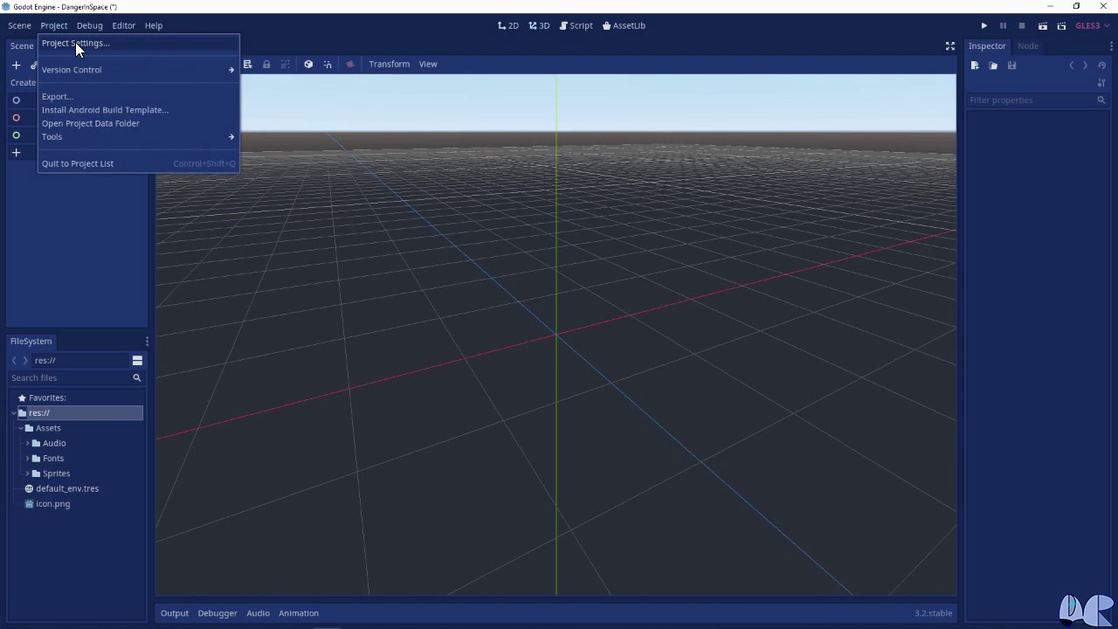
Open Project Settings on the General tab, scrolled down to the Physics categories.
{"action": "left_click", "coordinate": [75, 42]}
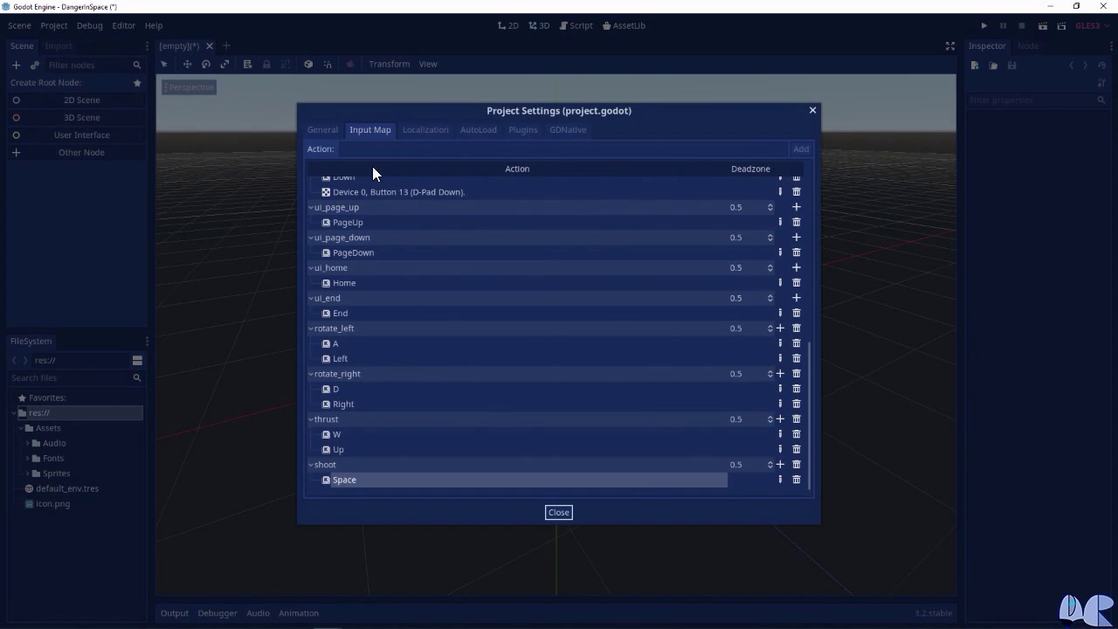
{"action": "left_click", "coordinate": [325, 129]}
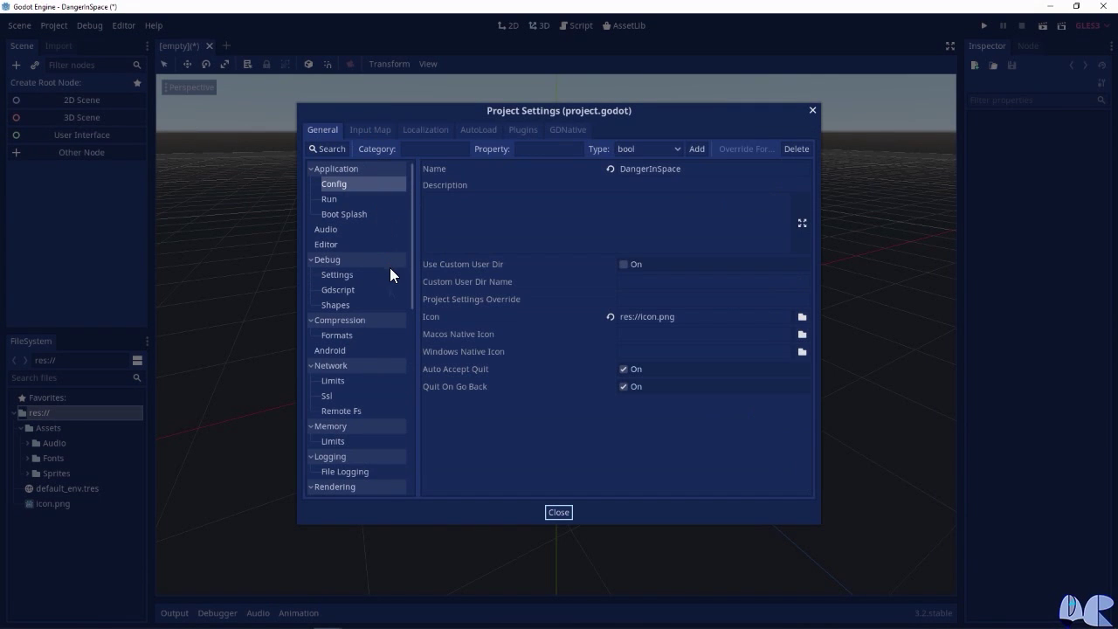
{"action": "scroll", "coordinate": [359, 390], "scroll_direction": "down", "scroll_amount": 3}
{"action": "scroll", "coordinate": [361, 392], "scroll_direction": "down", "scroll_amount": 3}
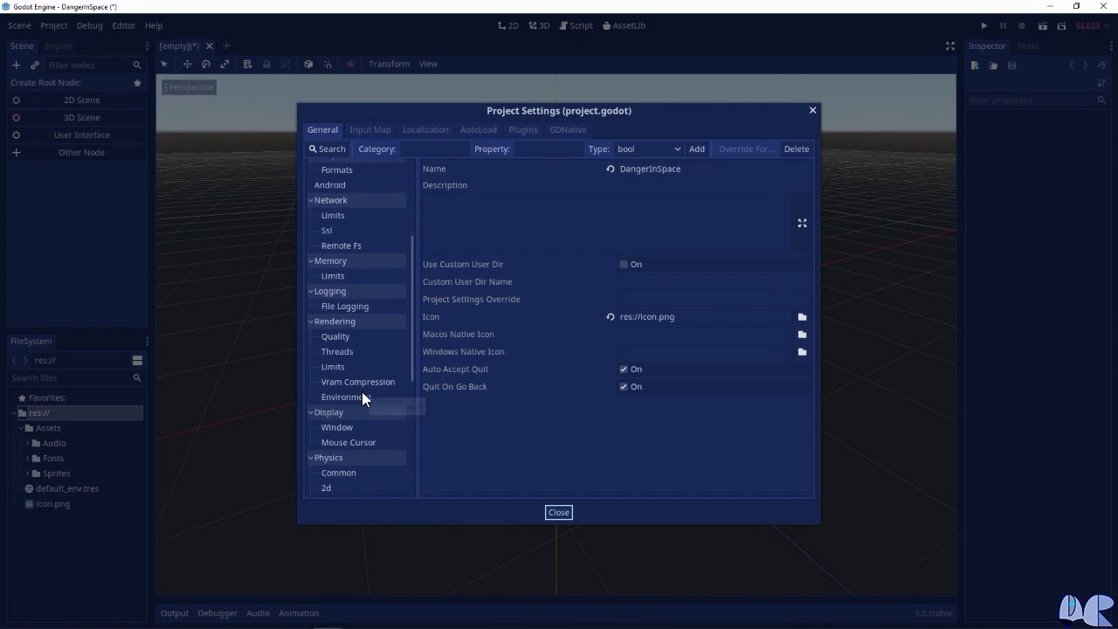
{"action": "scroll", "coordinate": [371, 393], "scroll_direction": "down", "scroll_amount": 2}
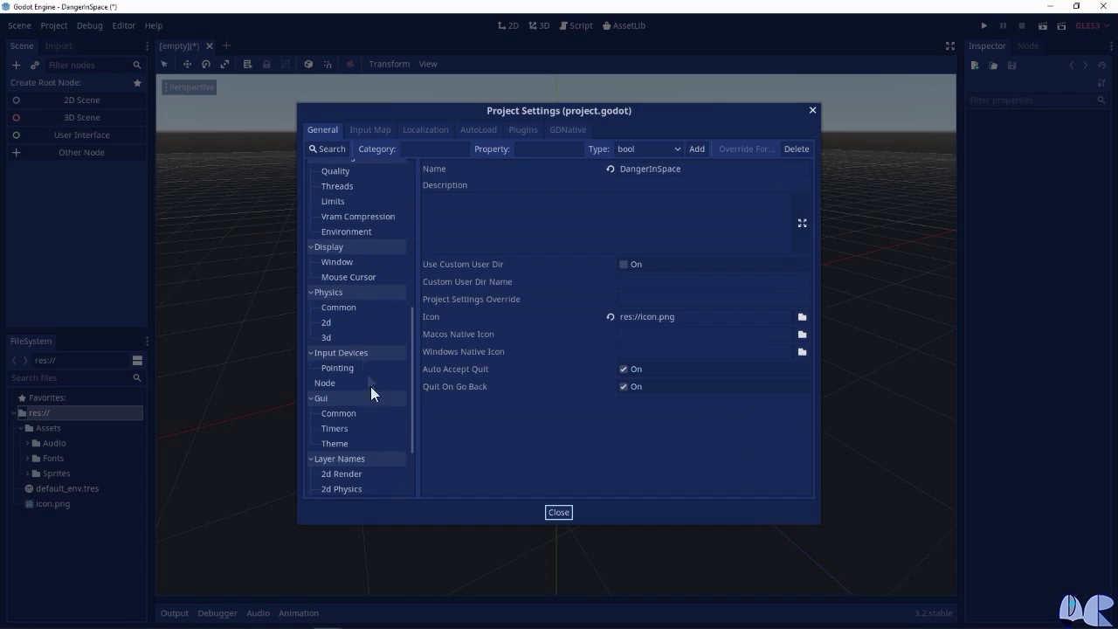
Change Physics > 2d Default Gravity from 98 to 0, close Project Settings and save with Ctrl+S.
{"action": "left_click", "coordinate": [333, 323]}
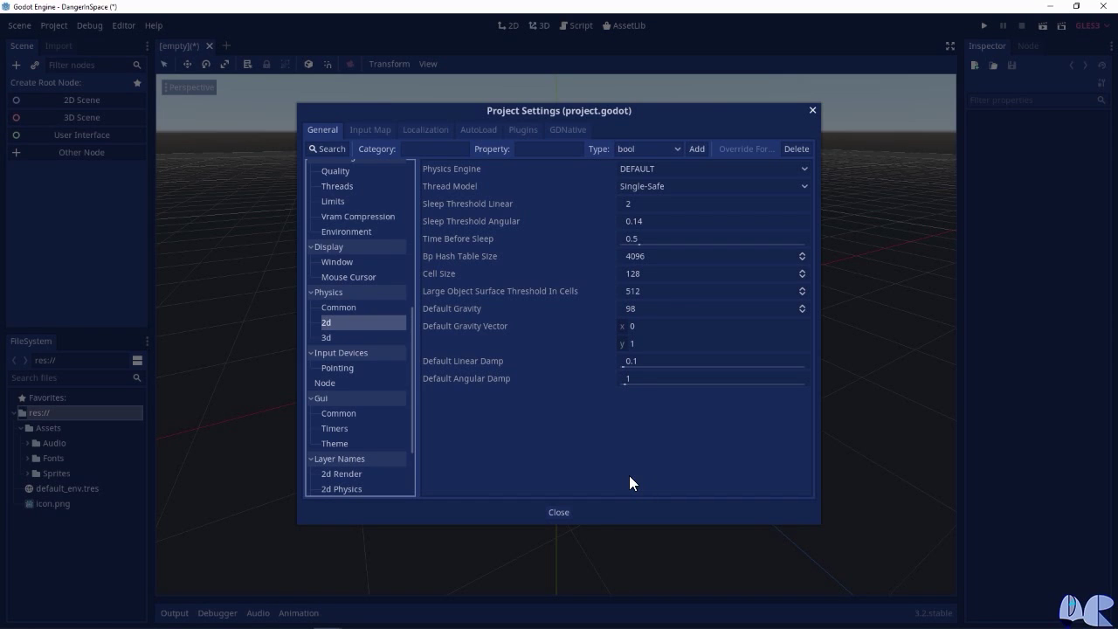
{"action": "mouse_move", "coordinate": [481, 366]}
{"action": "left_click", "coordinate": [632, 310]}
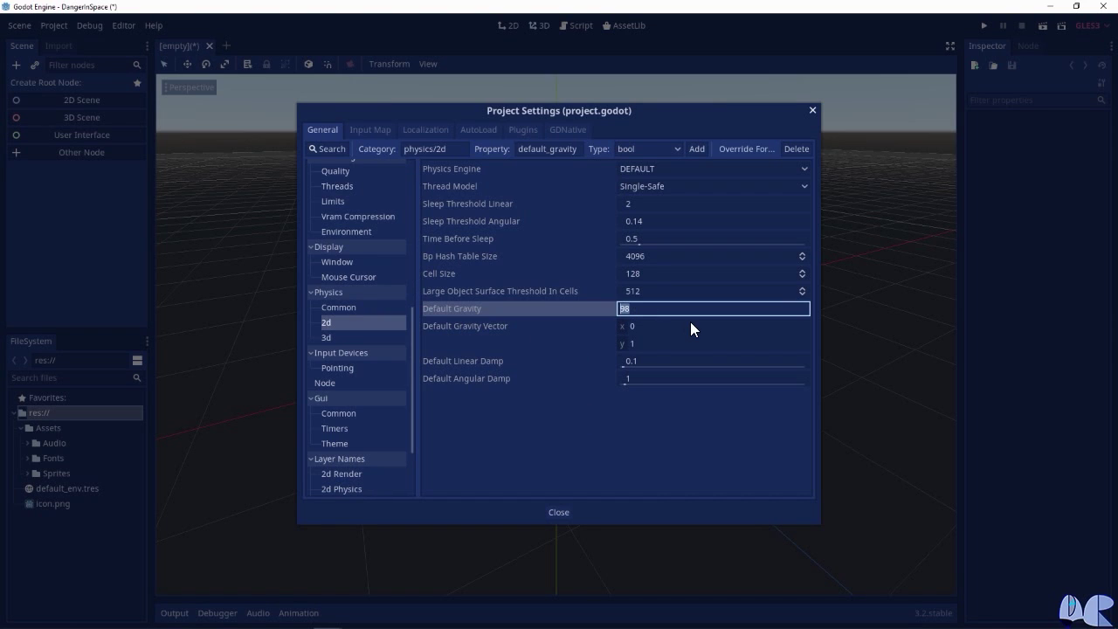
{"action": "key", "text": "BackSpace"}
{"action": "type", "text": "0"}
{"action": "key", "text": "Return"}
{"action": "left_click", "coordinate": [812, 110]}
{"action": "key", "text": "ctrl+s"}
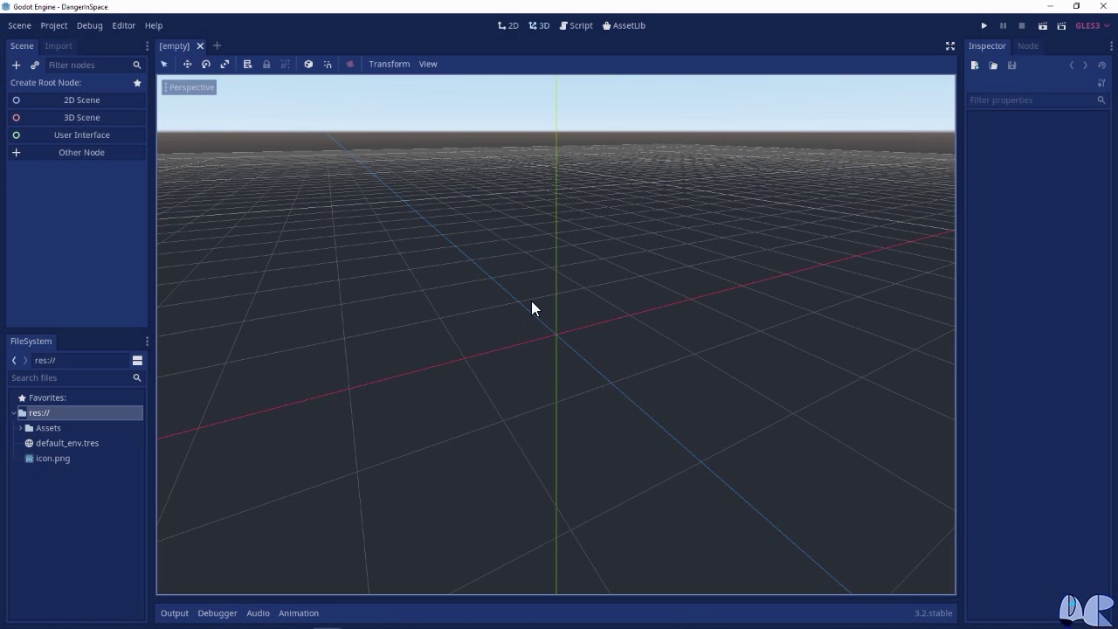
Add a RigidBody2D as the scene's root node and rename it 'Player'.
{"action": "left_click", "coordinate": [16, 65]}
{"action": "left_click", "coordinate": [476, 396]}
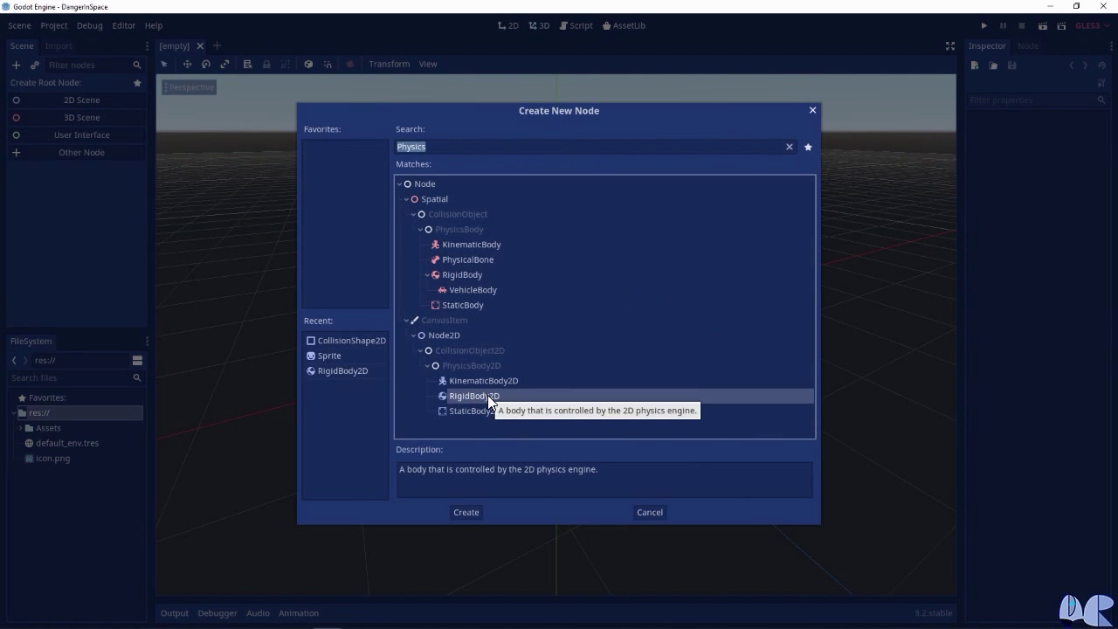
{"action": "left_click", "coordinate": [469, 509]}
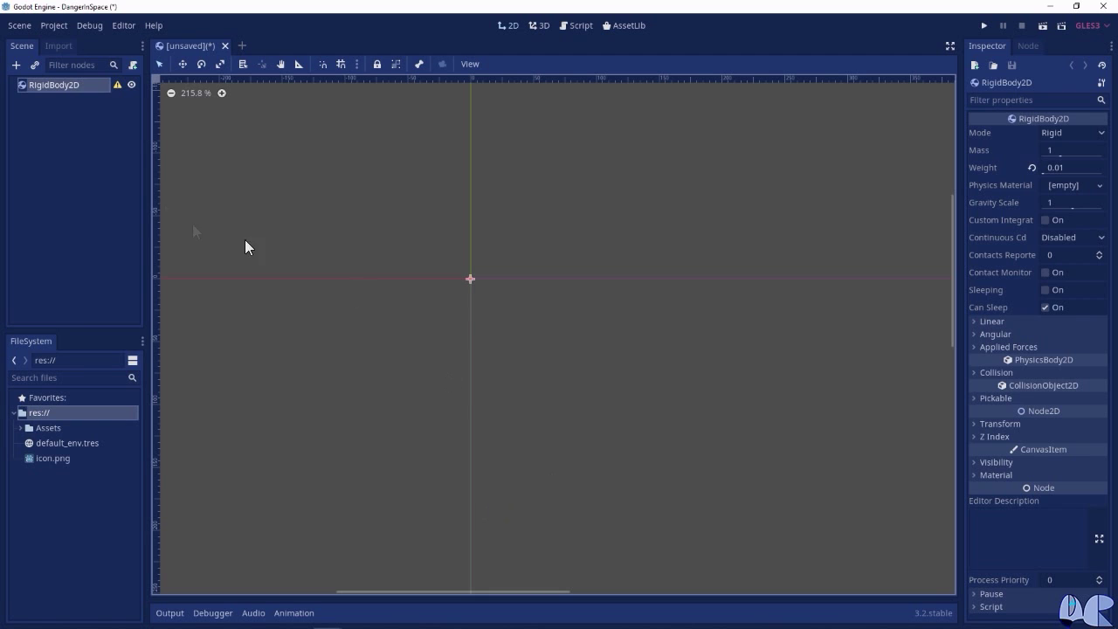
{"action": "double_click", "coordinate": [70, 88]}
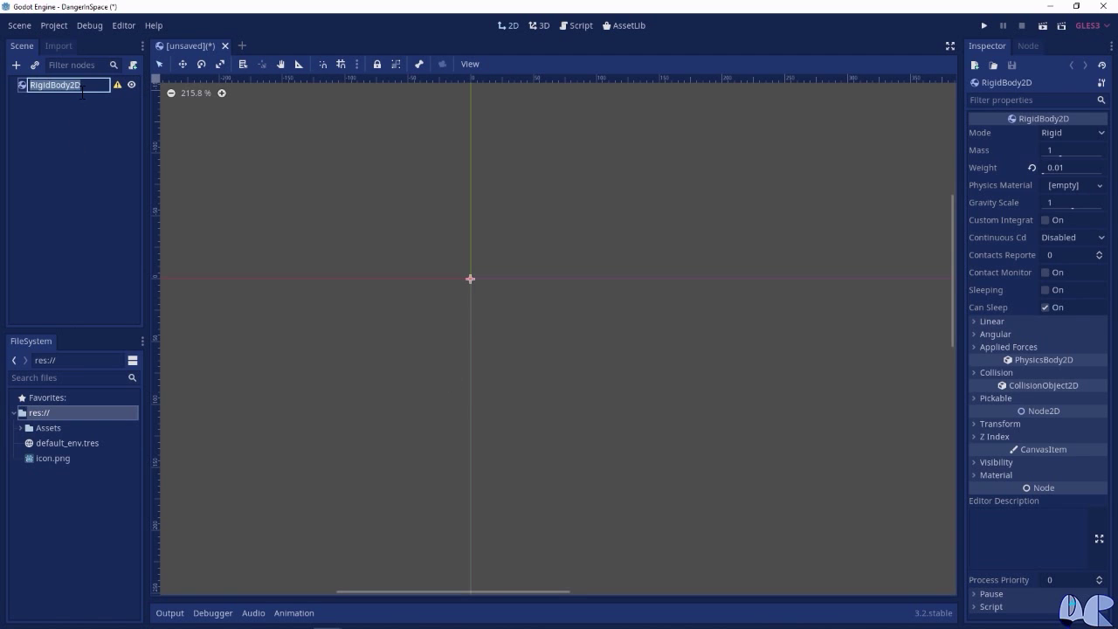
{"action": "type", "text": "Player"}
{"action": "key", "text": "Return"}
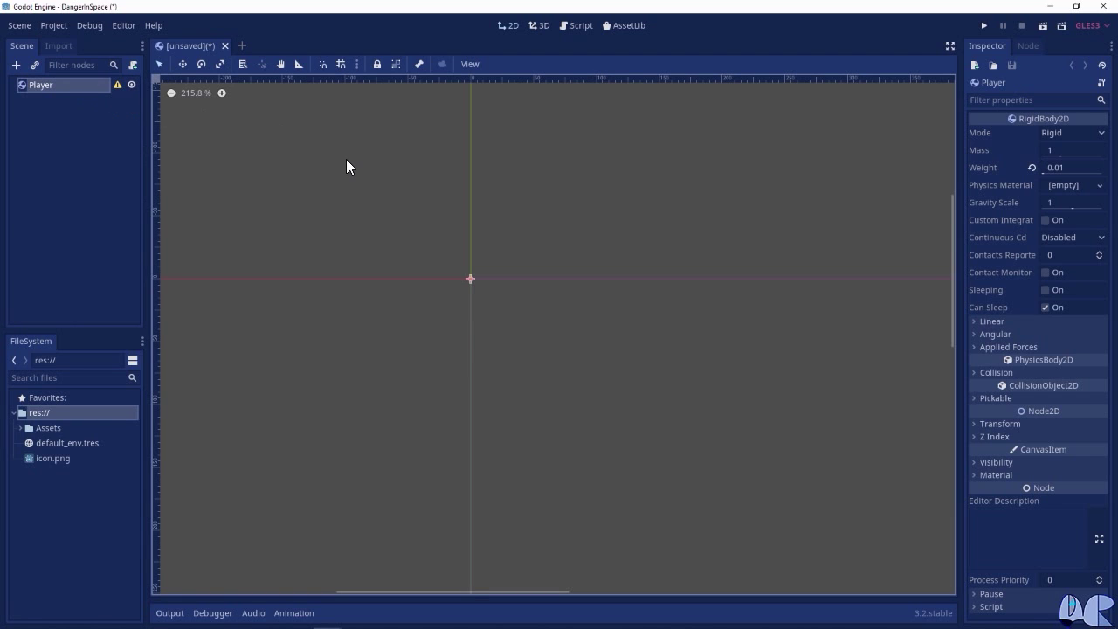
Add Sprite and CollisionShape2D child nodes under Player, then expand the Assets folder.
{"action": "left_click", "coordinate": [16, 64]}
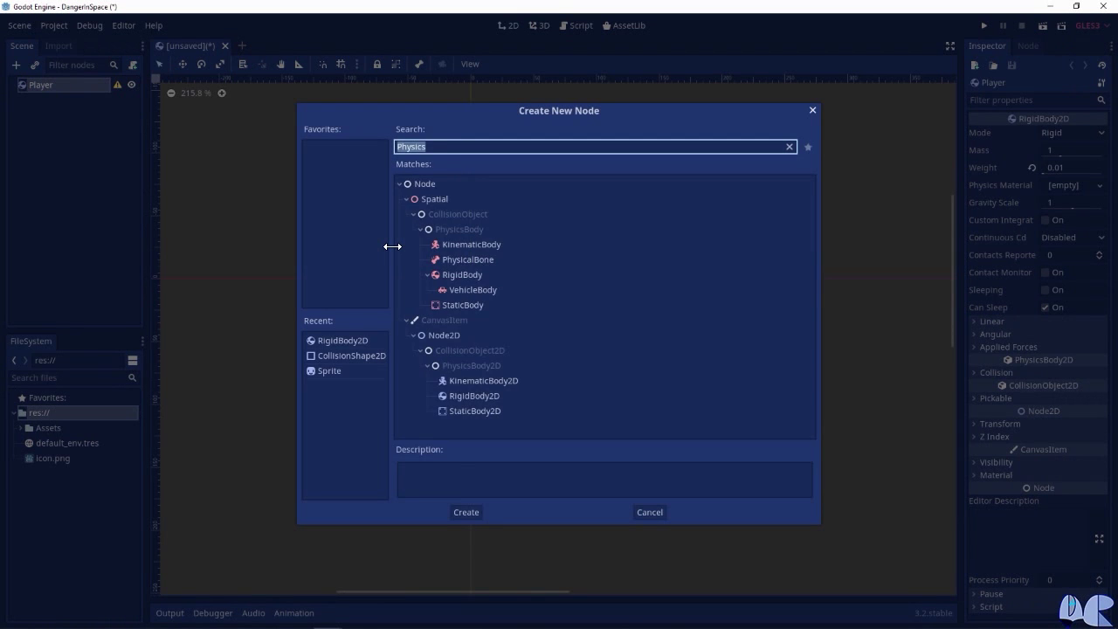
{"action": "type", "text": "sprite"}
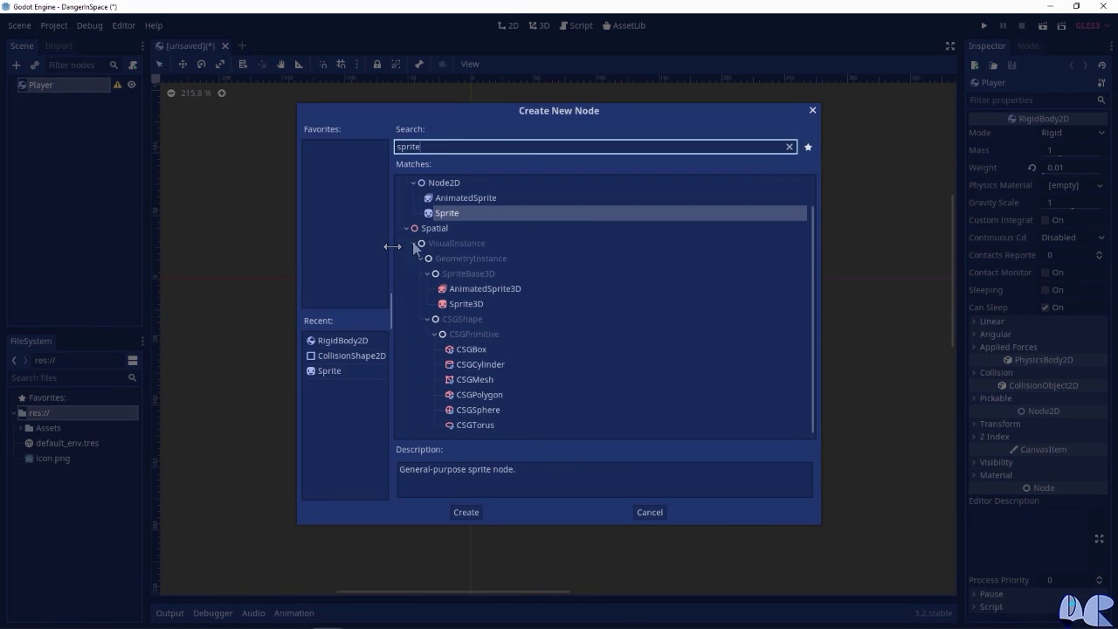
{"action": "left_click", "coordinate": [473, 511]}
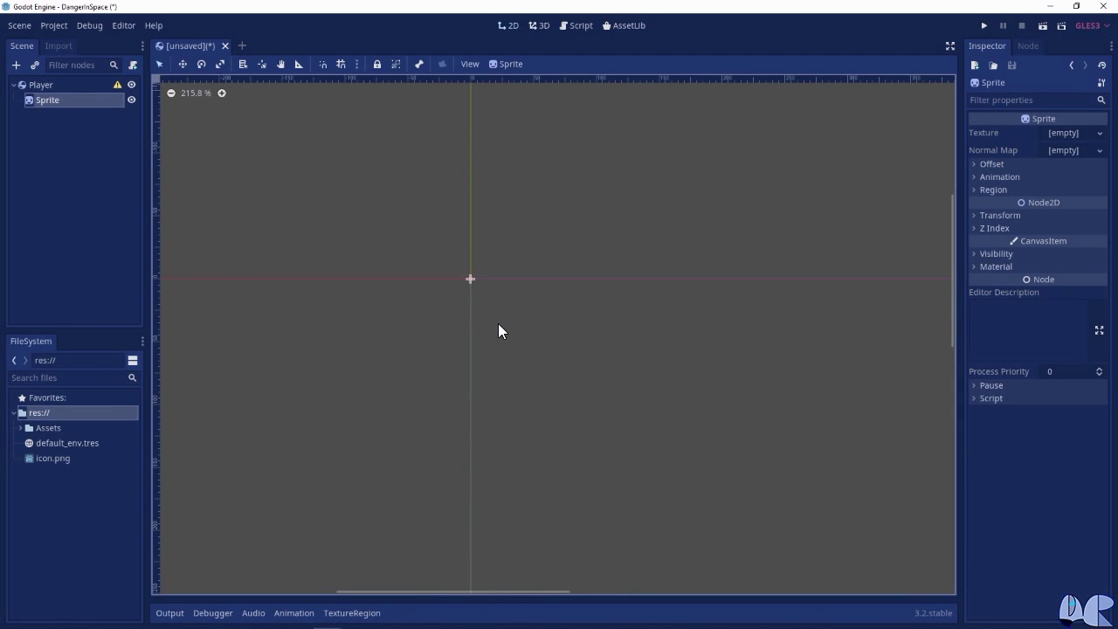
{"action": "left_click", "coordinate": [38, 84]}
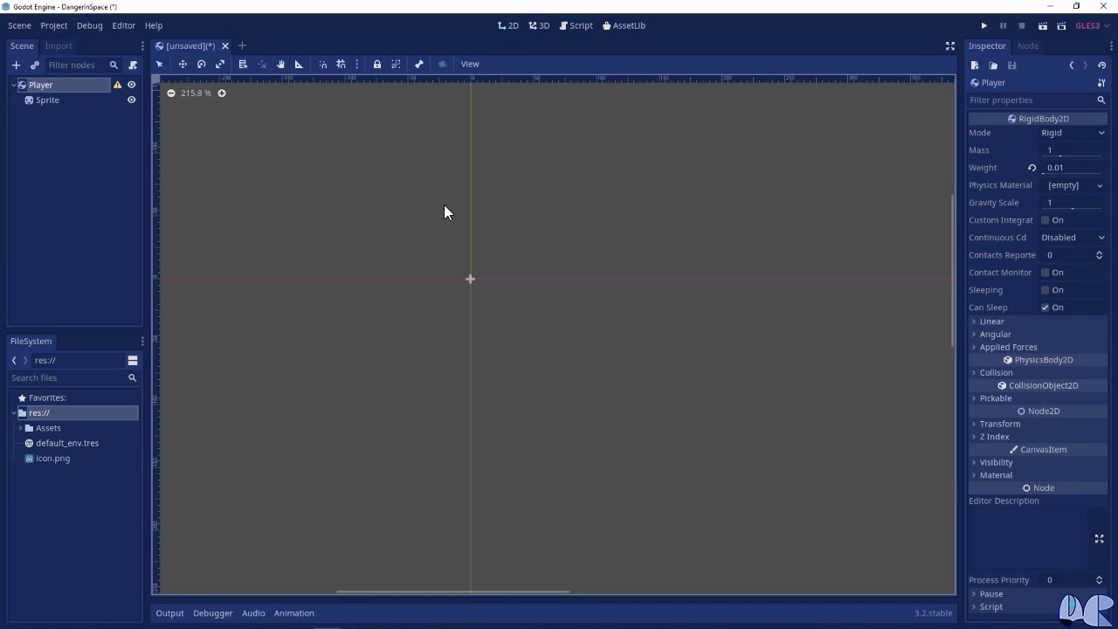
{"action": "key", "text": "ctrl+a"}
{"action": "type", "text": "collisi"}
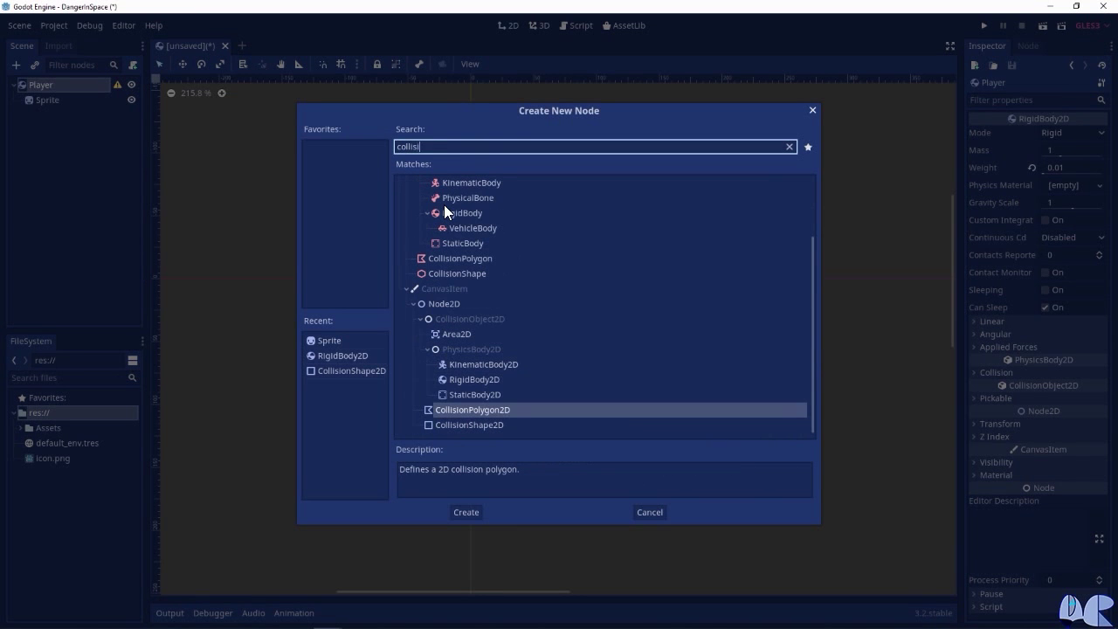
{"action": "left_click", "coordinate": [487, 427]}
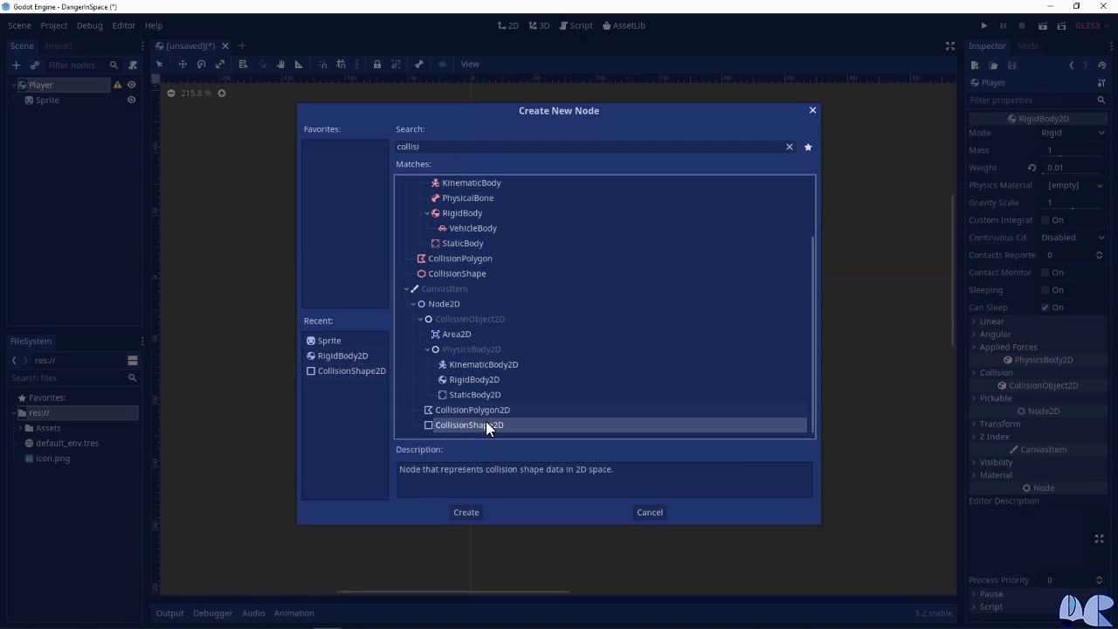
{"action": "left_click", "coordinate": [473, 510]}
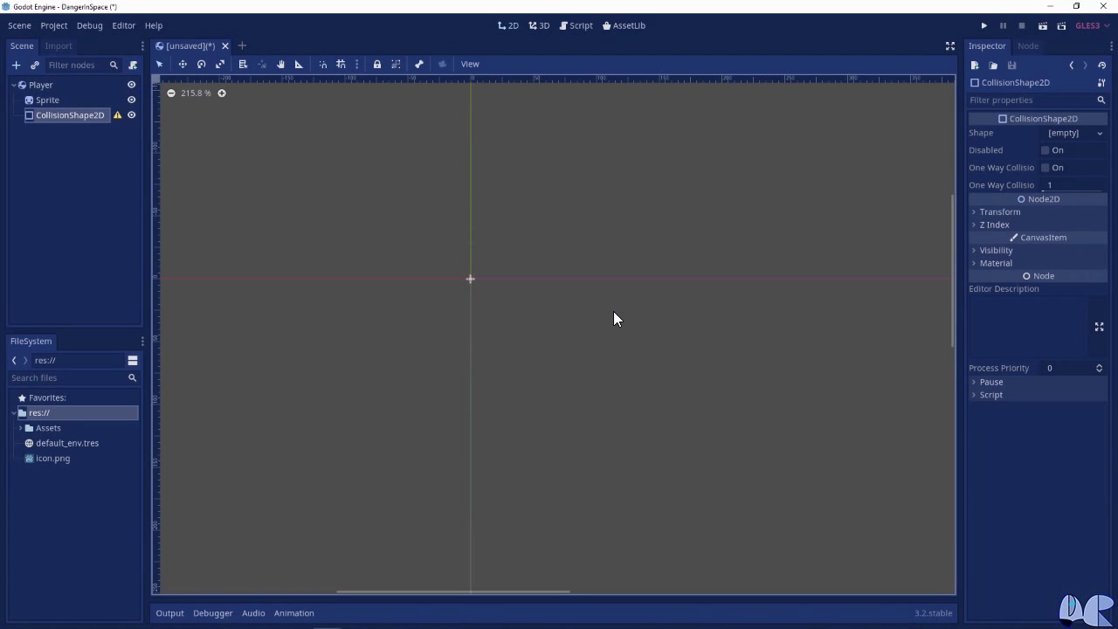
{"action": "left_click", "coordinate": [39, 101]}
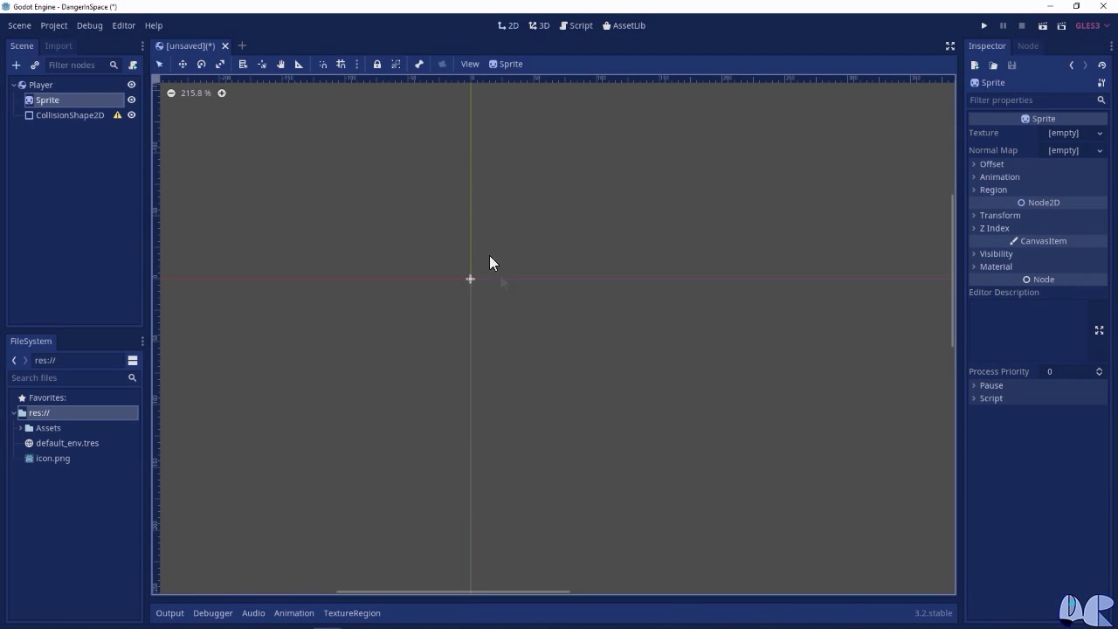
{"action": "left_click", "coordinate": [27, 430]}
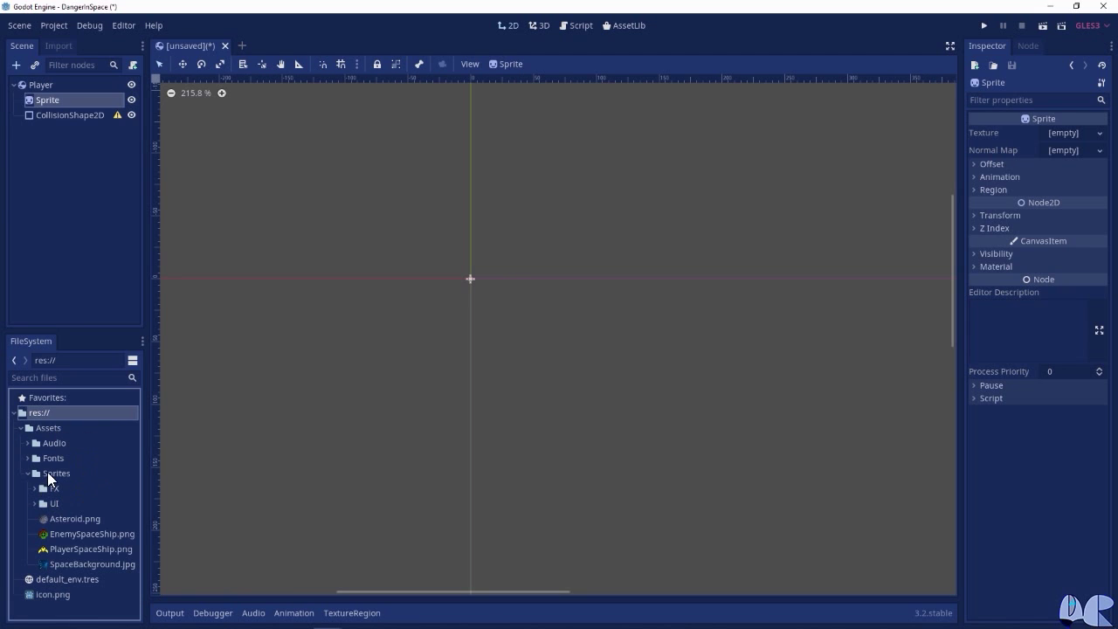
Assign Assets/Sprites/PlayerSpaceShip.png as the Sprite's Texture in the Inspector.
{"action": "left_click", "coordinate": [69, 473]}
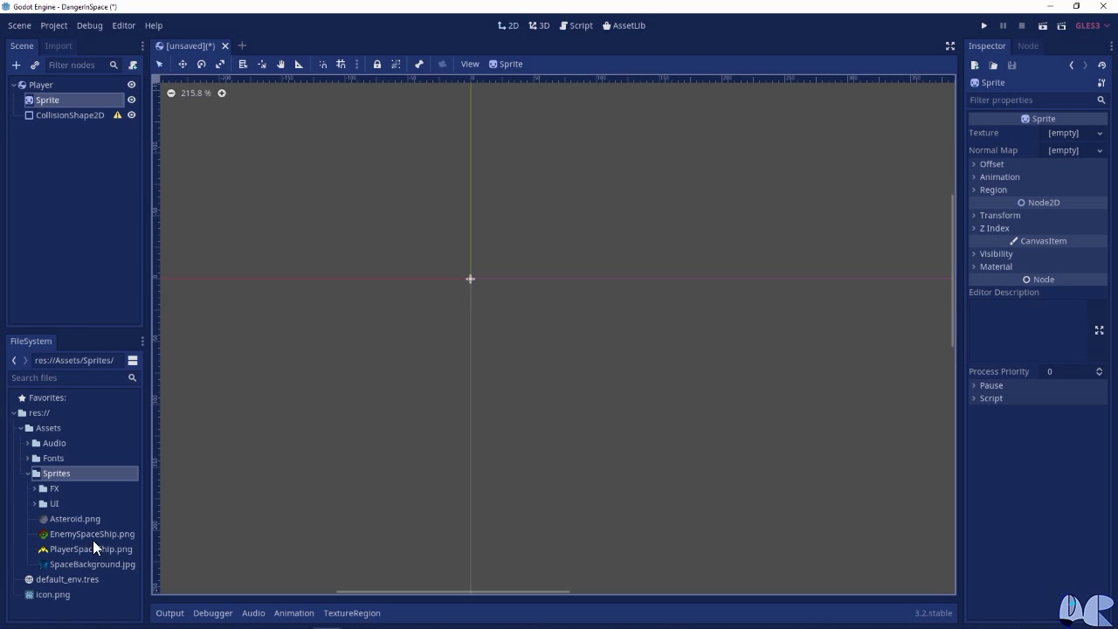
{"action": "left_click_drag", "start_coordinate": [80, 555], "coordinate": [1059, 140]}
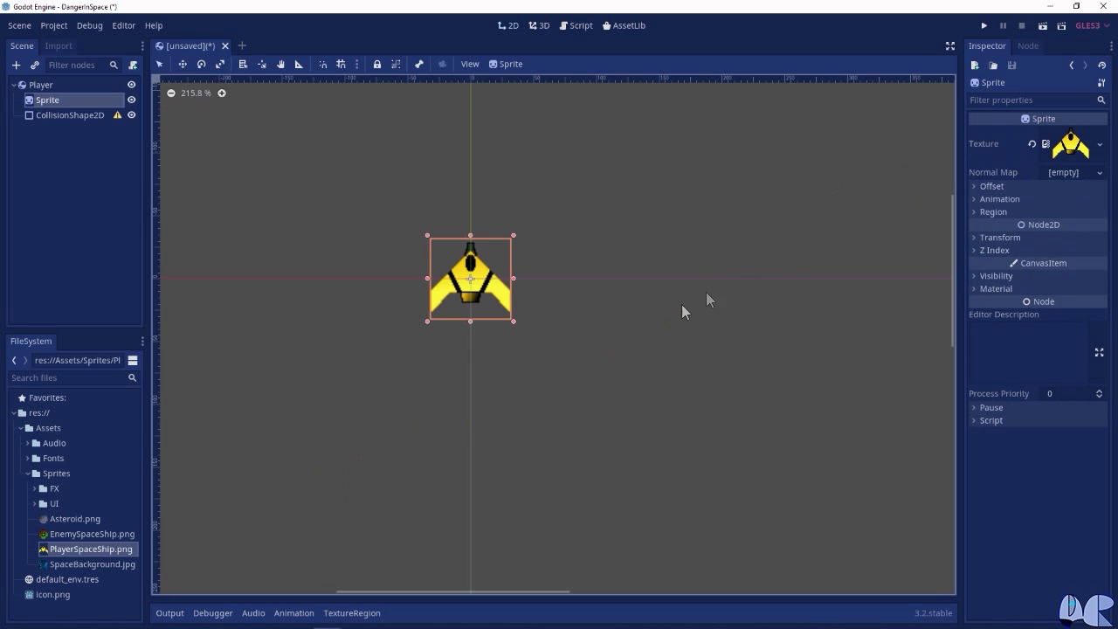
{"action": "left_click", "coordinate": [1004, 237]}
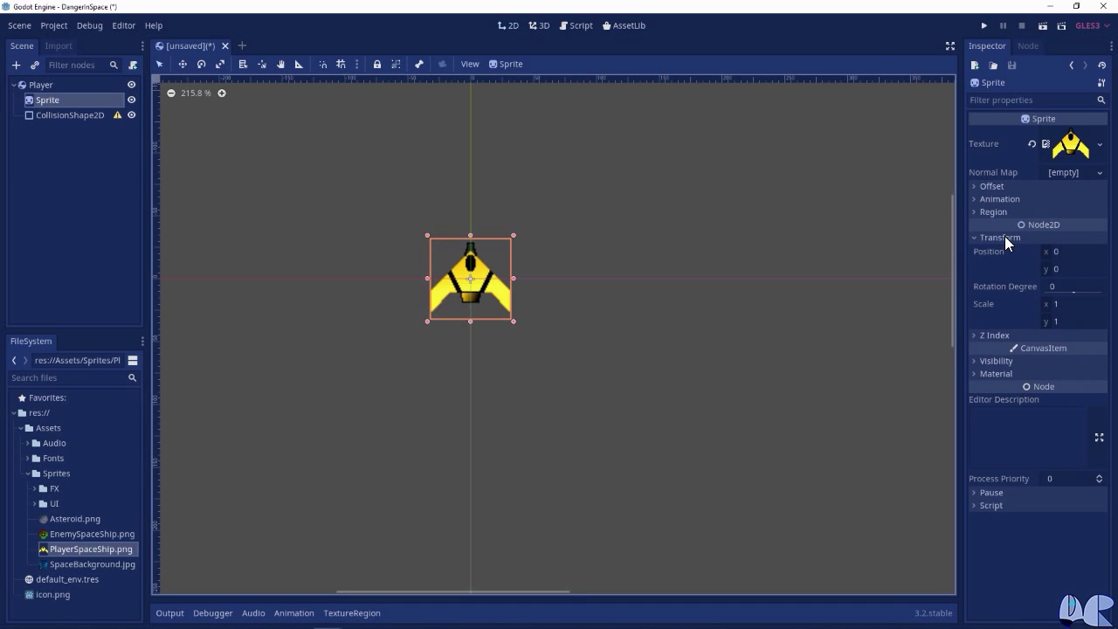
Set the Sprite's Rotation Degrees to 90 so the ship faces right.
{"action": "left_click", "coordinate": [1064, 287]}
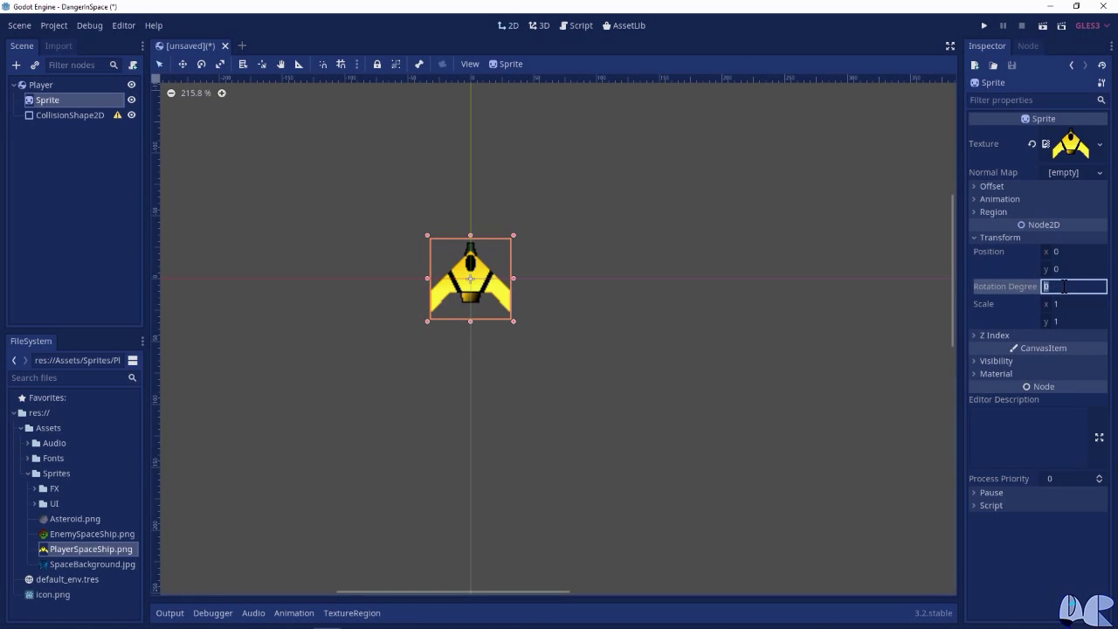
{"action": "type", "text": "90"}
{"action": "key", "text": "Return"}
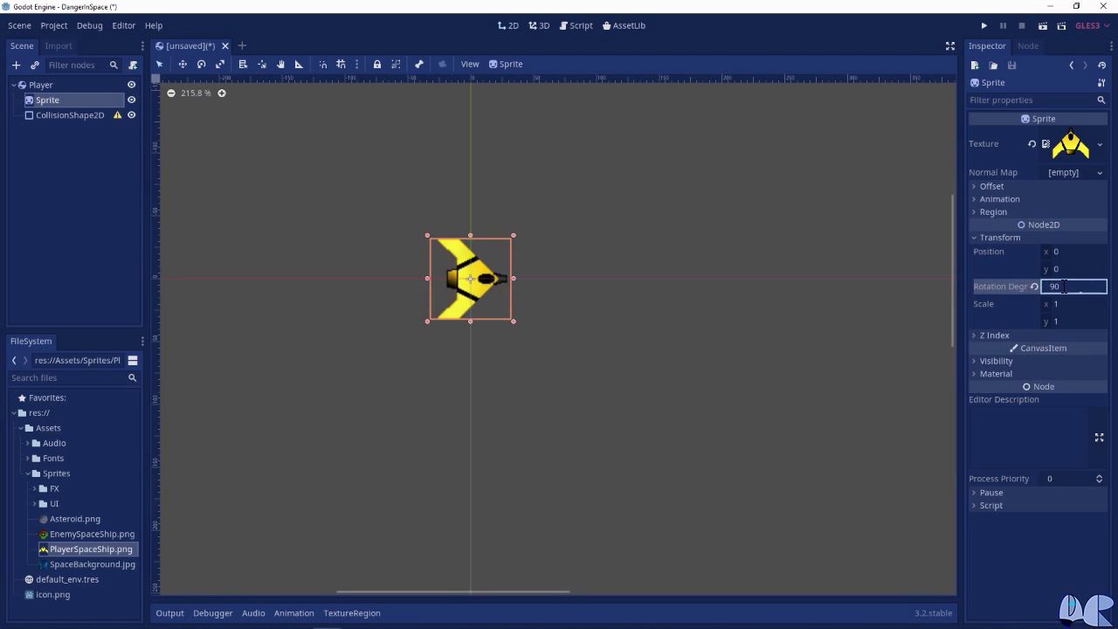
{"action": "left_click", "coordinate": [475, 258]}
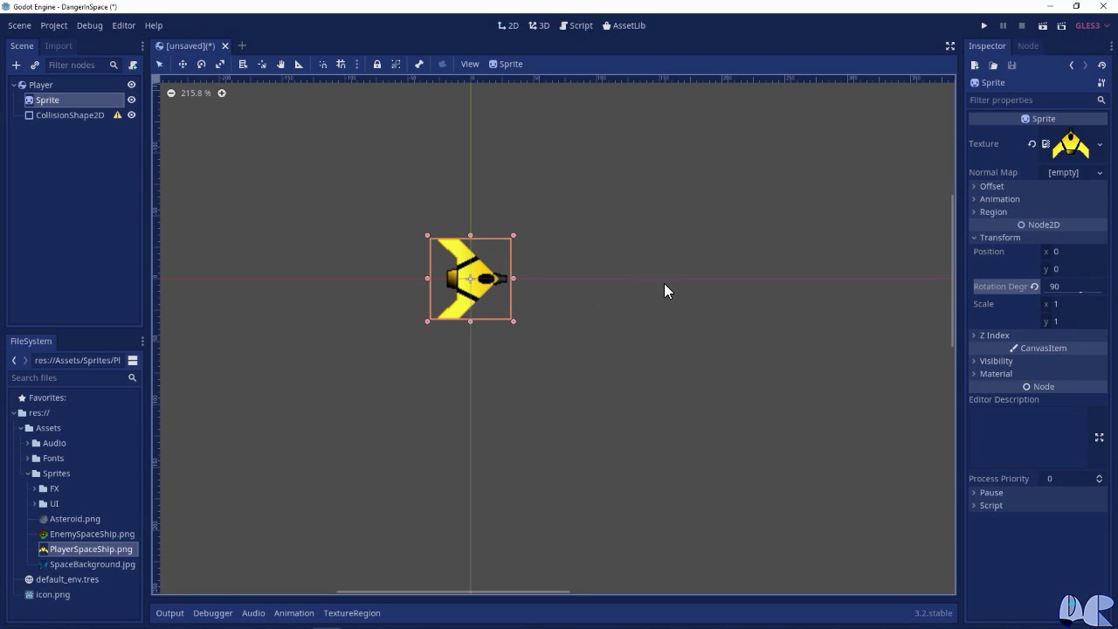
{"action": "scroll", "coordinate": [669, 281], "scroll_direction": "down", "scroll_amount": 1}
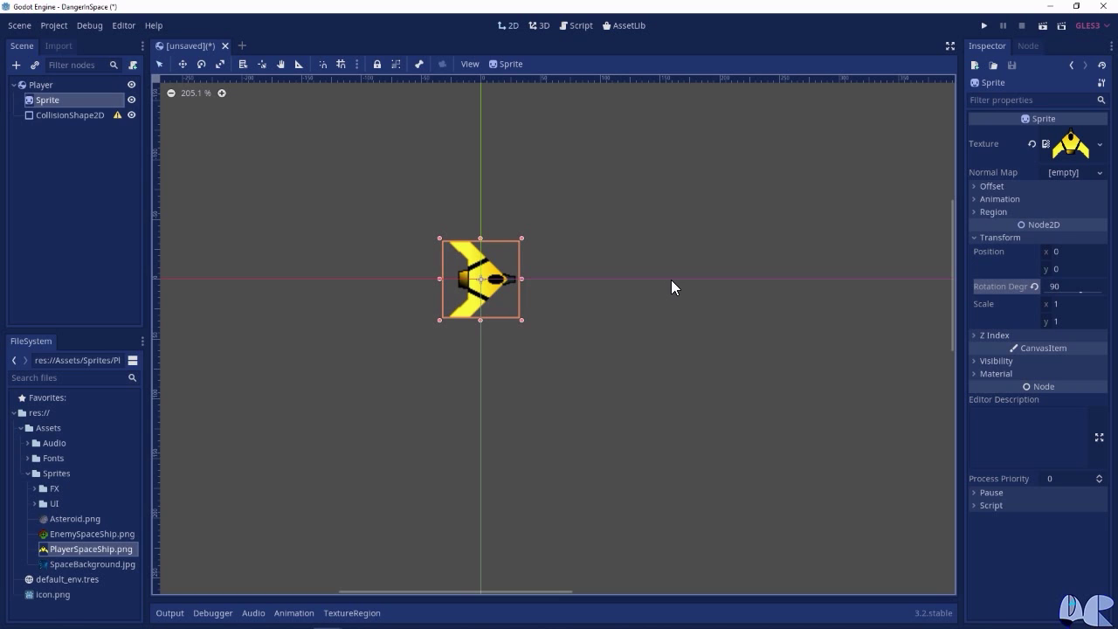
{"action": "scroll", "coordinate": [671, 280], "scroll_direction": "down", "scroll_amount": 1}
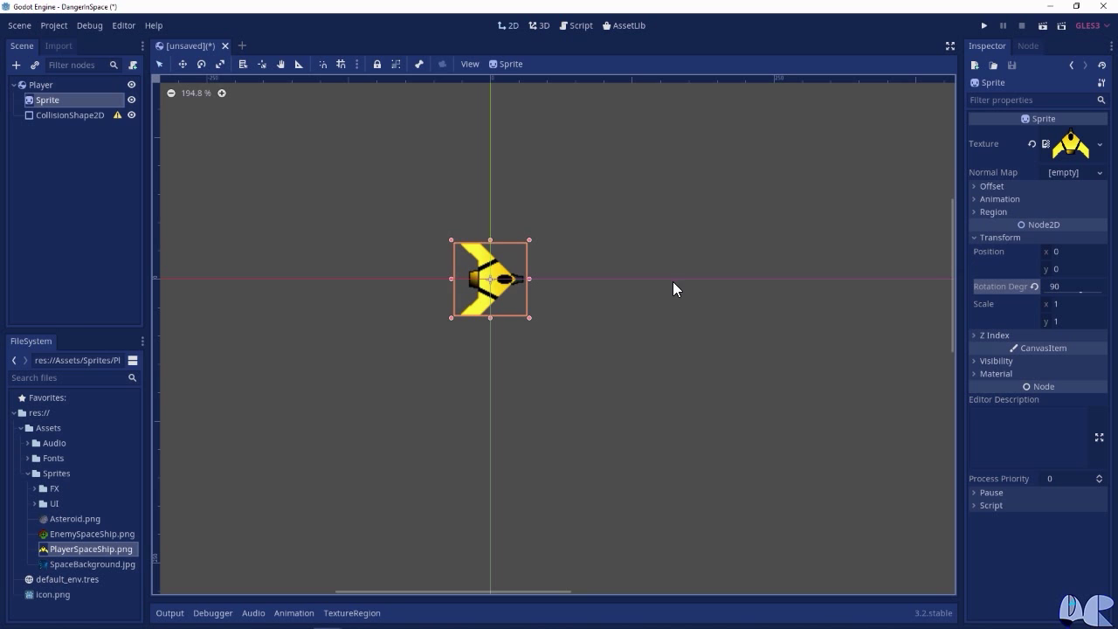
{"action": "left_click", "coordinate": [89, 115]}
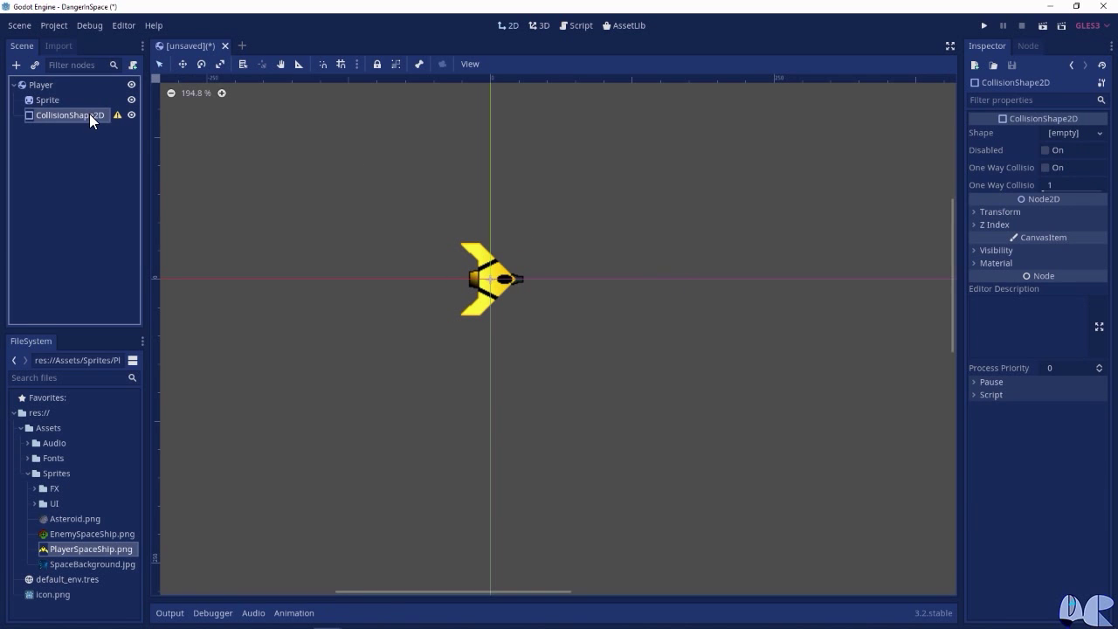
Give the CollisionShape2D a new CapsuleShape2D shape.
{"action": "left_click", "coordinate": [1069, 135]}
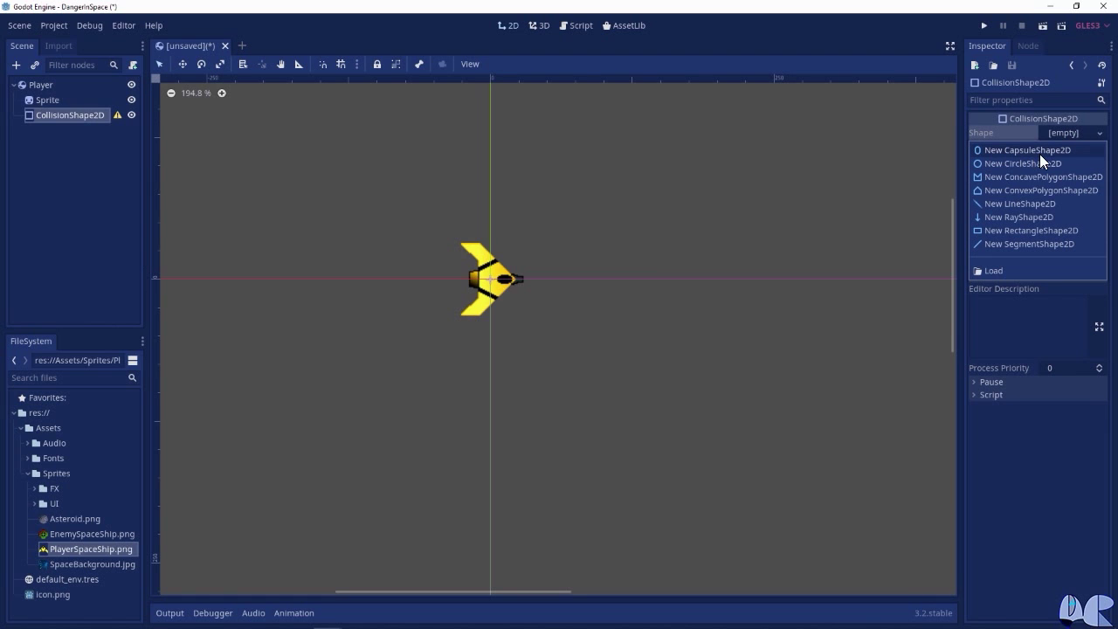
{"action": "left_click", "coordinate": [1047, 152]}
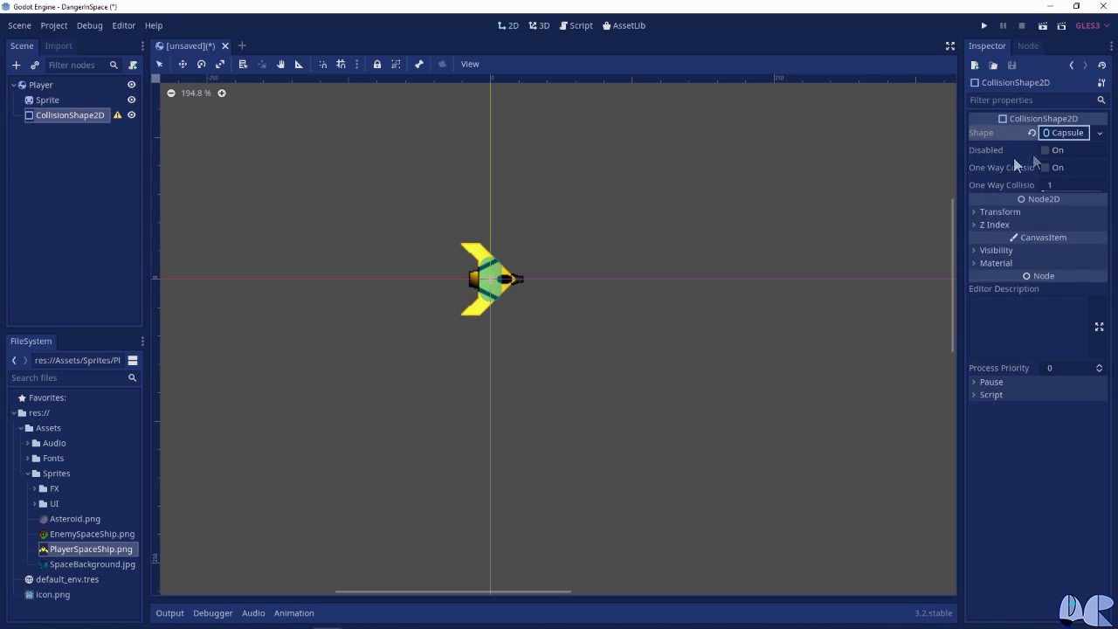
{"action": "left_click", "coordinate": [1074, 134]}
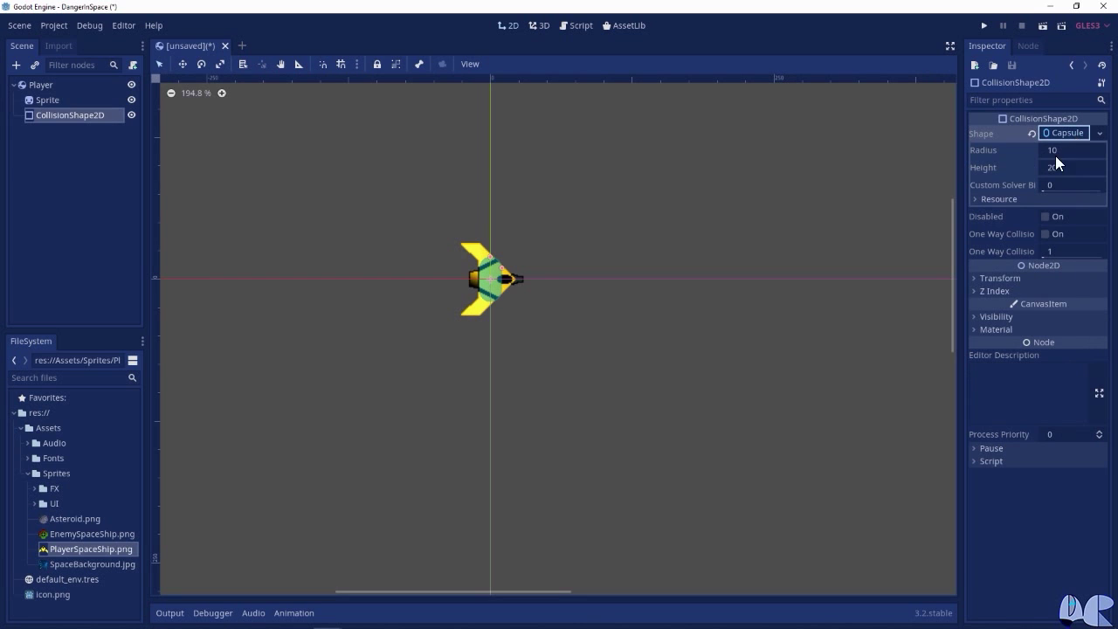
Set the capsule's Radius to 24 and Height to 17.
{"action": "left_click", "coordinate": [1057, 152]}
{"action": "type", "text": "24"}
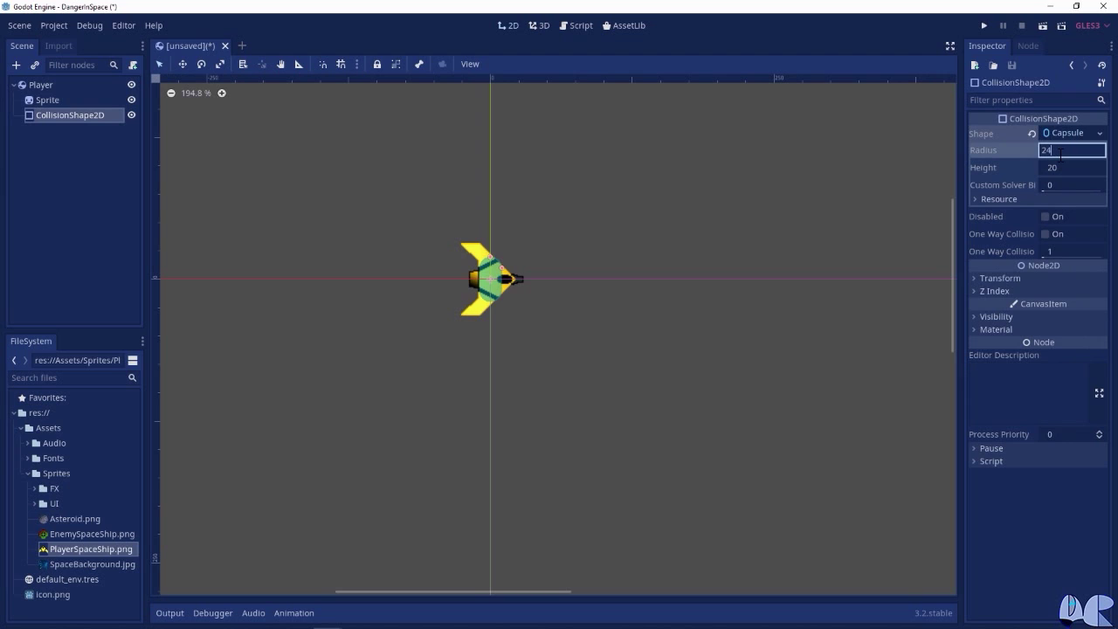
{"action": "key", "text": "Return"}
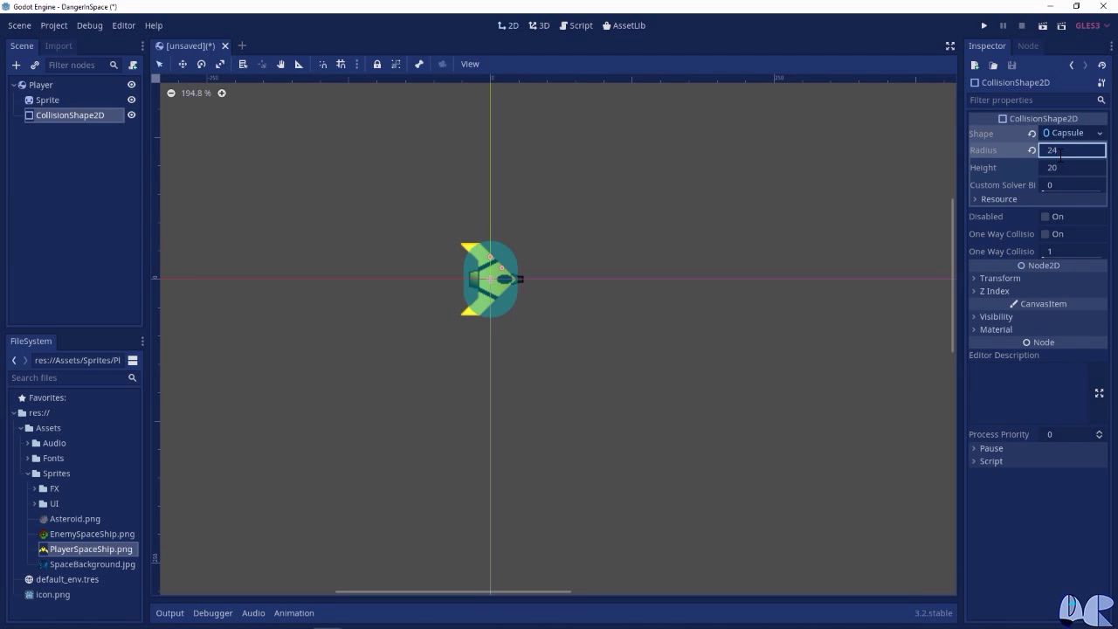
{"action": "left_click", "coordinate": [1057, 169]}
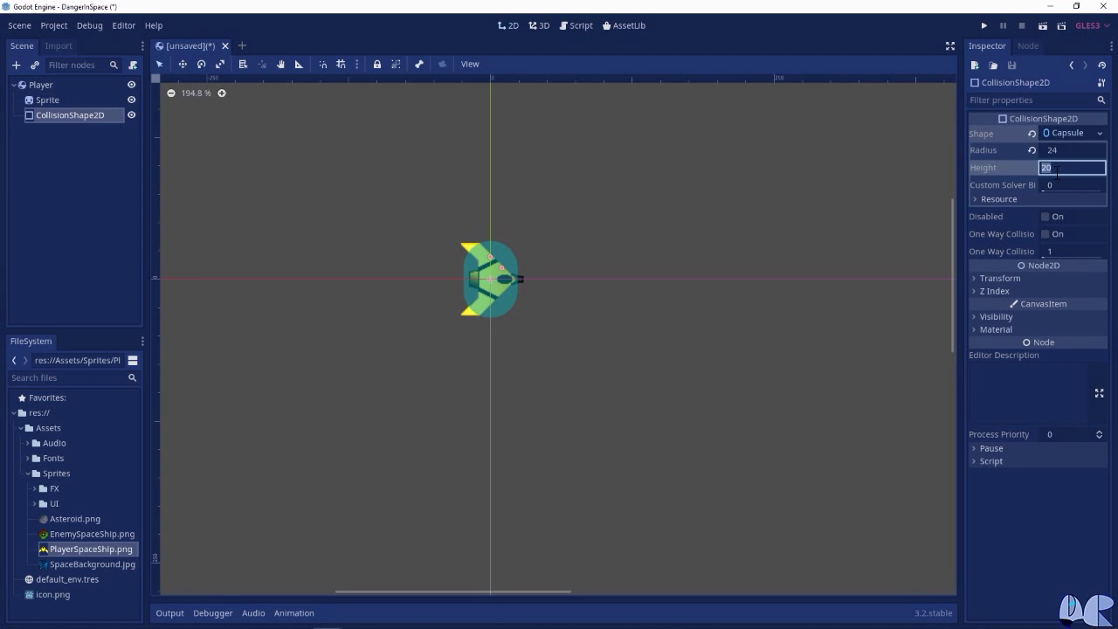
{"action": "type", "text": "17"}
{"action": "key", "text": "Return"}
{"action": "scroll", "coordinate": [517, 253], "scroll_direction": "up", "scroll_amount": 3}
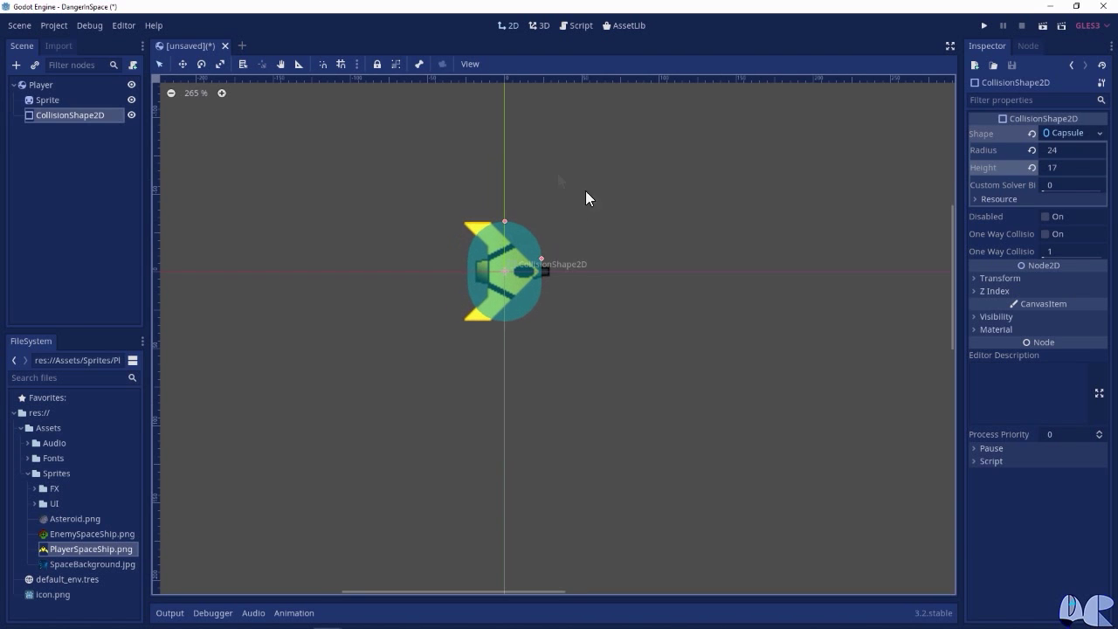
{"action": "scroll", "coordinate": [632, 272], "scroll_direction": "down", "scroll_amount": 1}
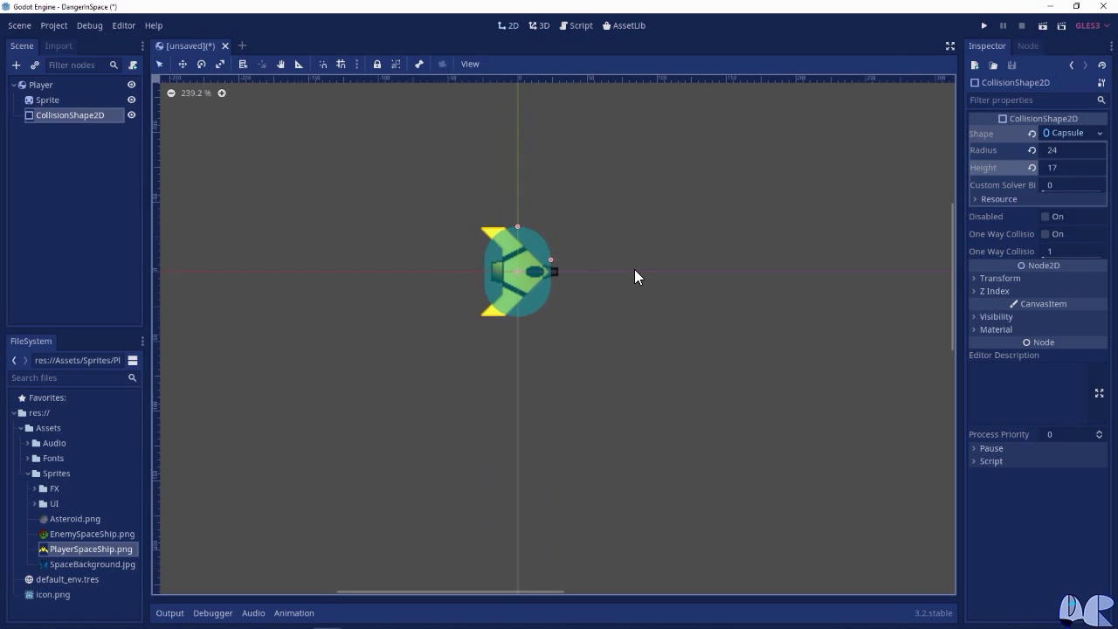
{"action": "scroll", "coordinate": [634, 269], "scroll_direction": "down", "scroll_amount": 2}
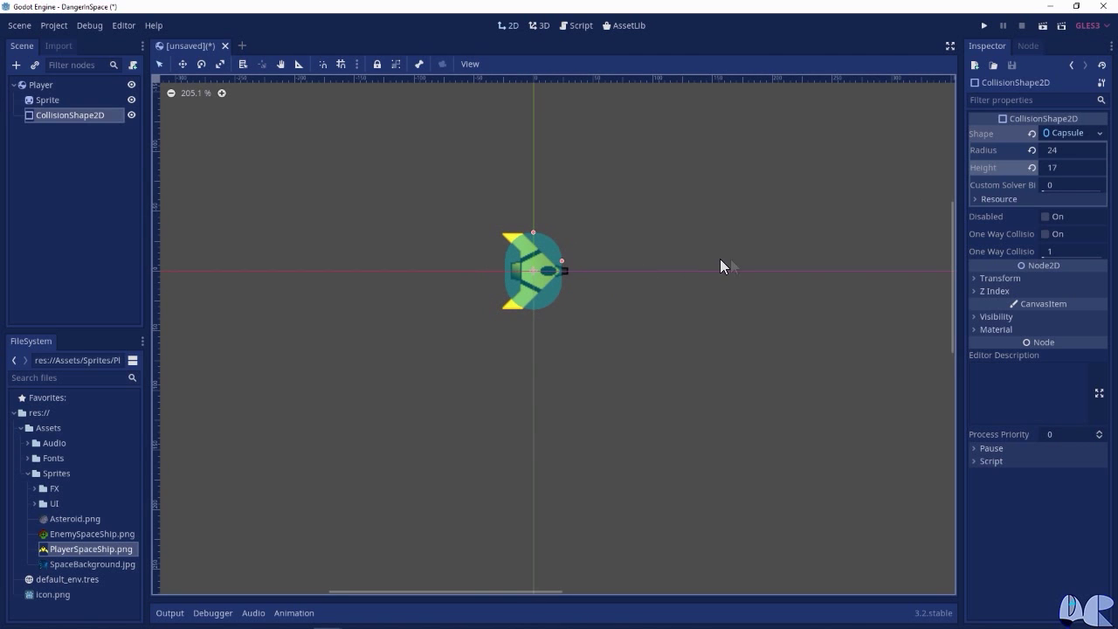
{"action": "left_click", "coordinate": [999, 278]}
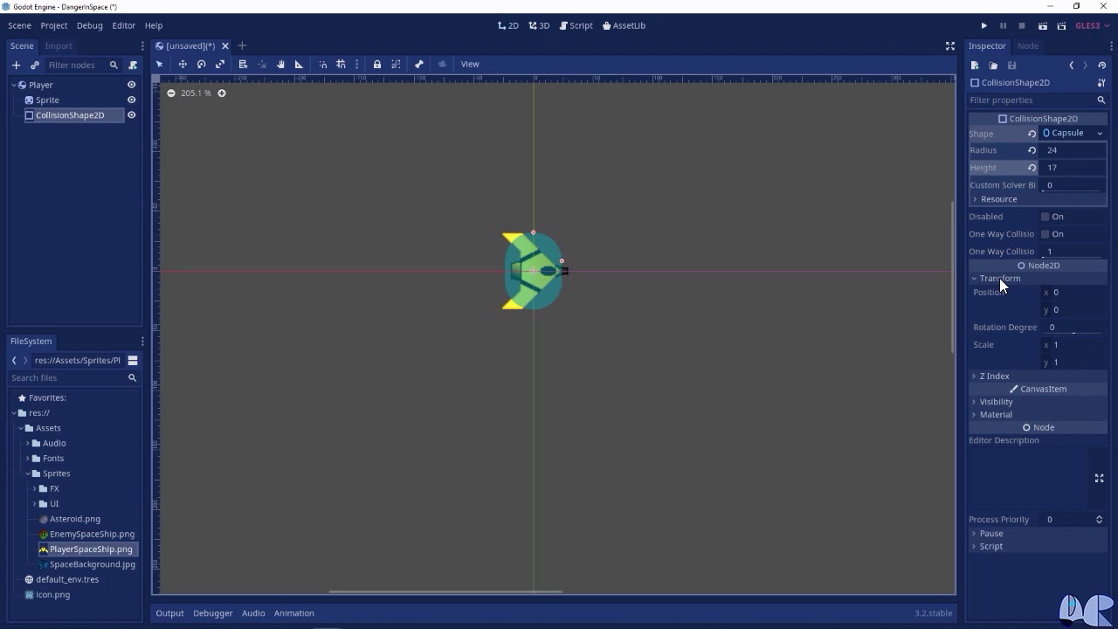
Set the CollisionShape2D's Position x to -5.
{"action": "left_click", "coordinate": [1073, 291]}
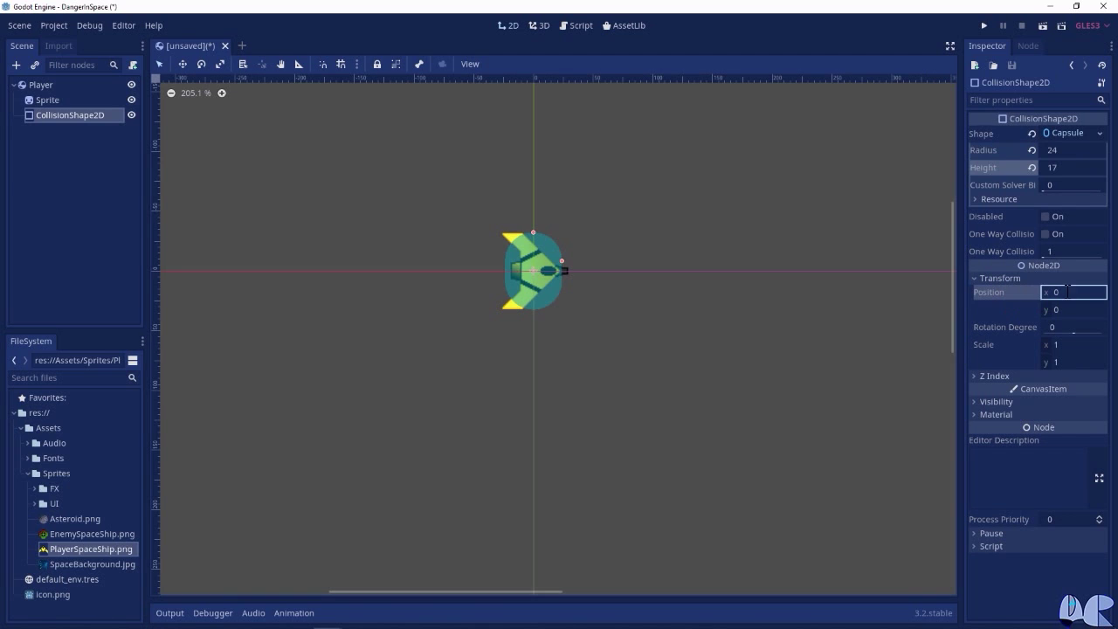
{"action": "type", "text": "-5"}
{"action": "key", "text": "Return"}
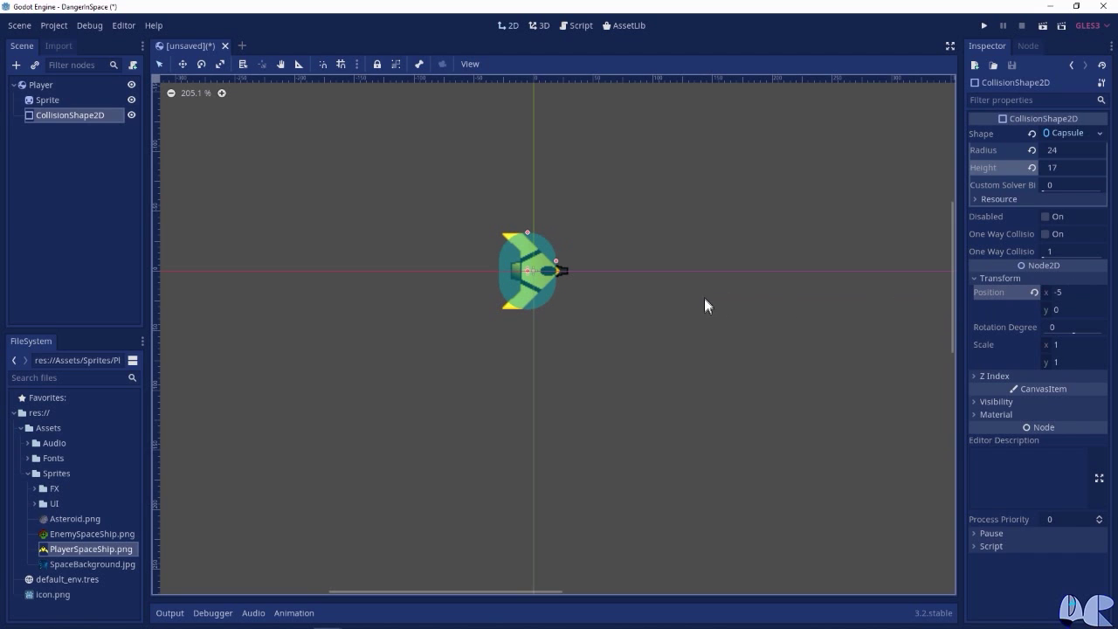
{"action": "scroll", "coordinate": [706, 306], "scroll_direction": "up", "scroll_amount": 1}
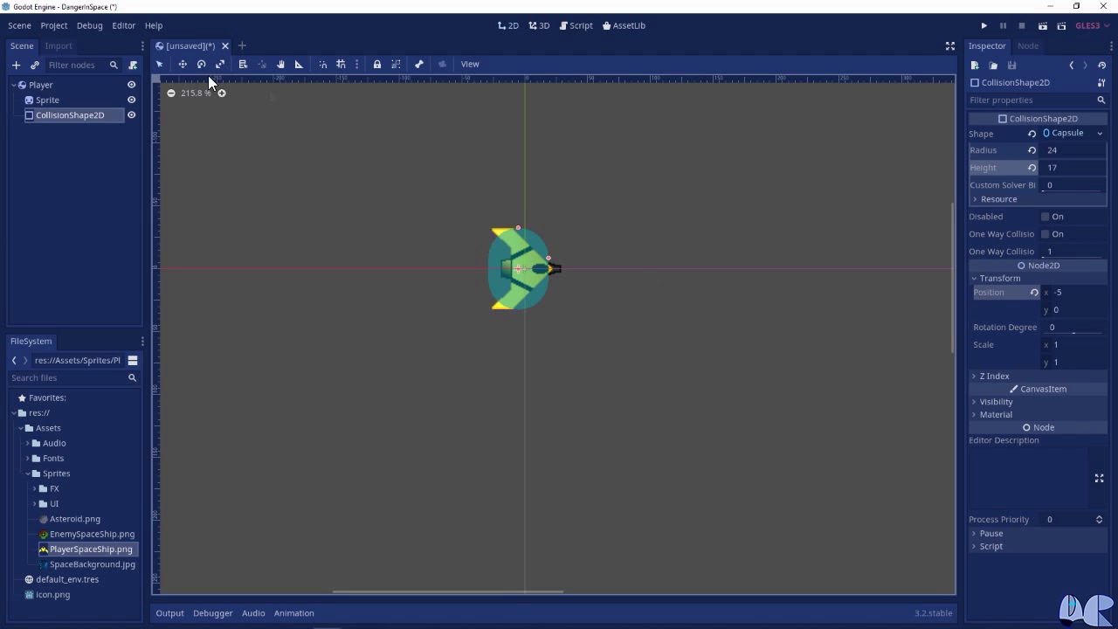
{"action": "left_click", "coordinate": [21, 26]}
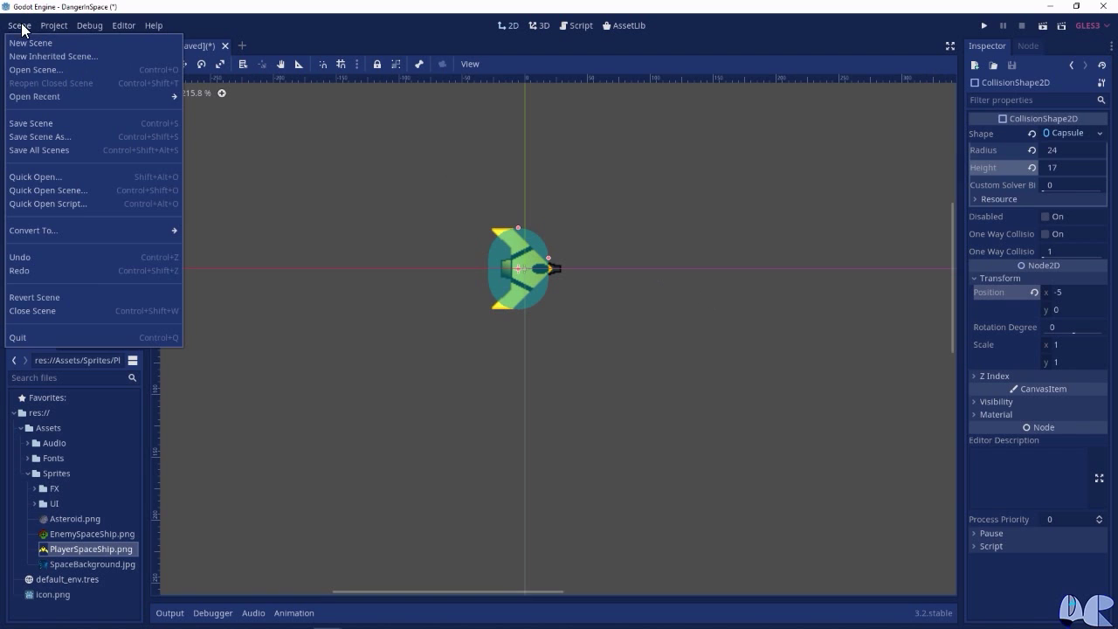
Save the scene as Player.tscn inside a new Player folder in the project root.
{"action": "left_click", "coordinate": [51, 135]}
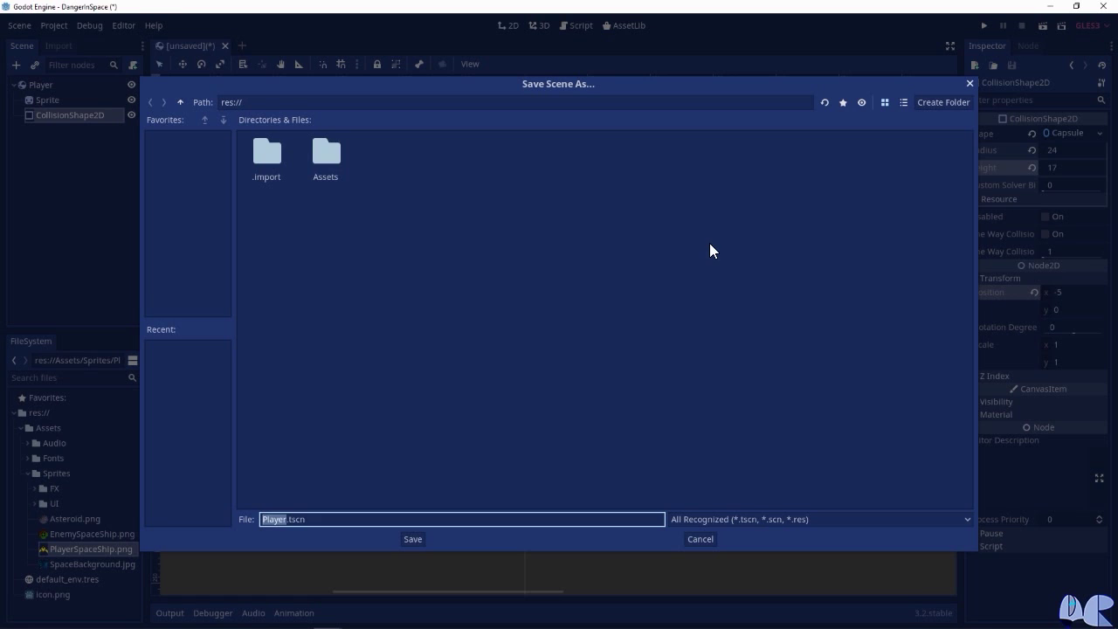
{"action": "right_click", "coordinate": [536, 234]}
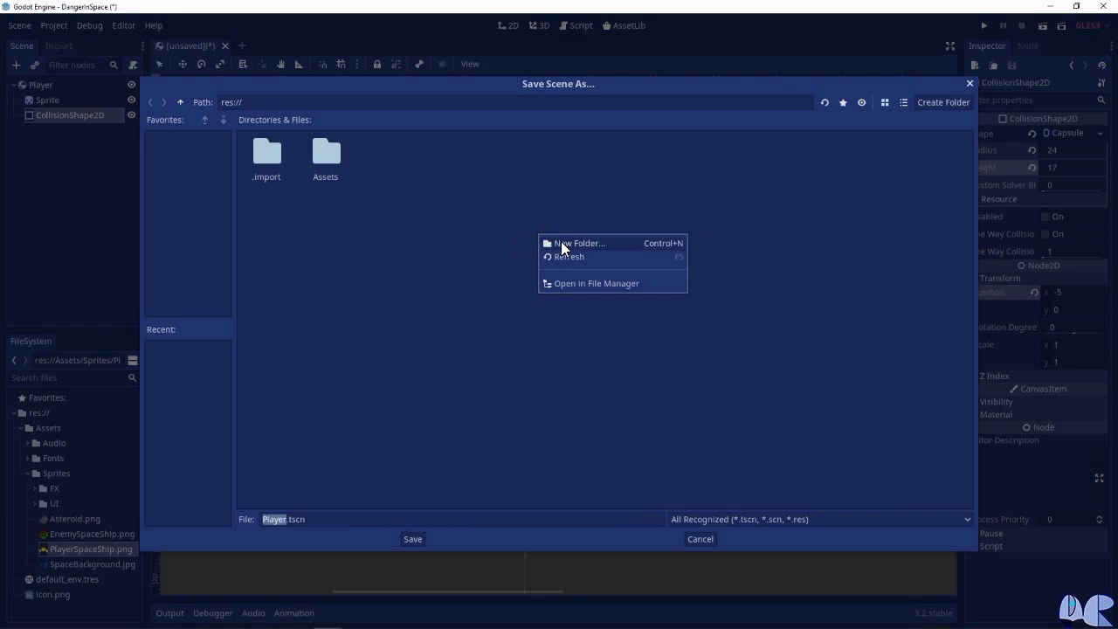
{"action": "left_click", "coordinate": [561, 242]}
{"action": "type", "text": "Player"}
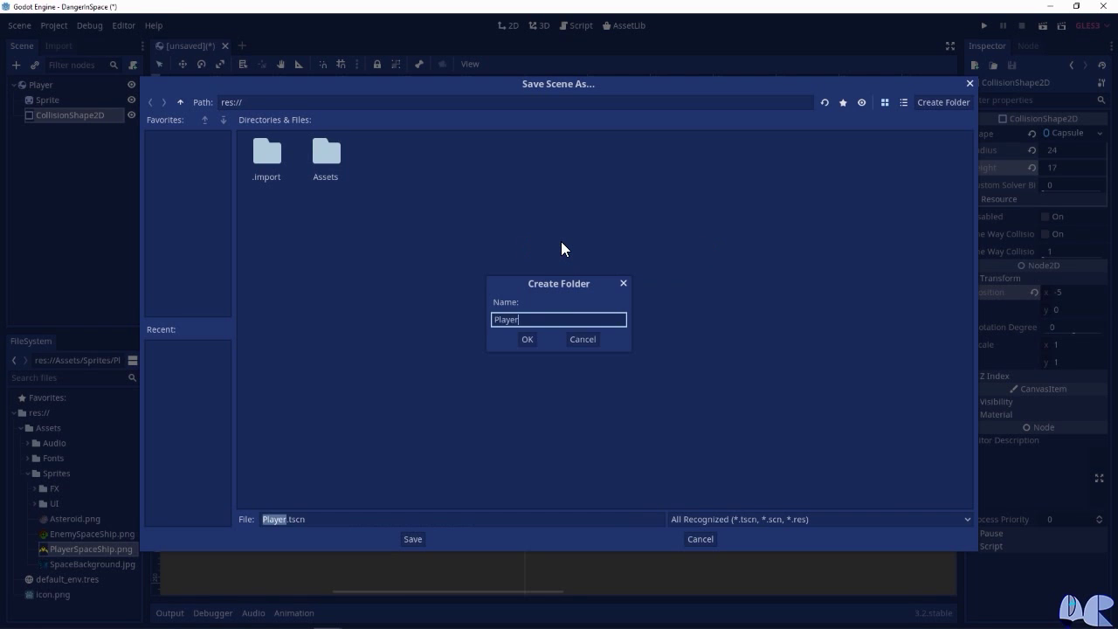
{"action": "key", "text": "Return"}
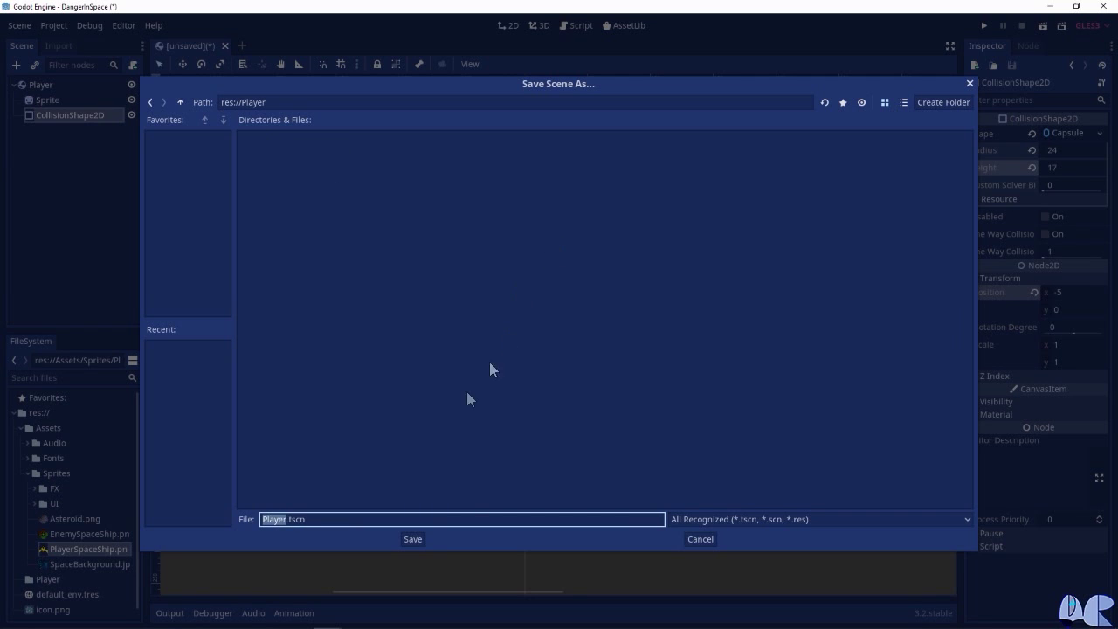
{"action": "left_click", "coordinate": [410, 538]}
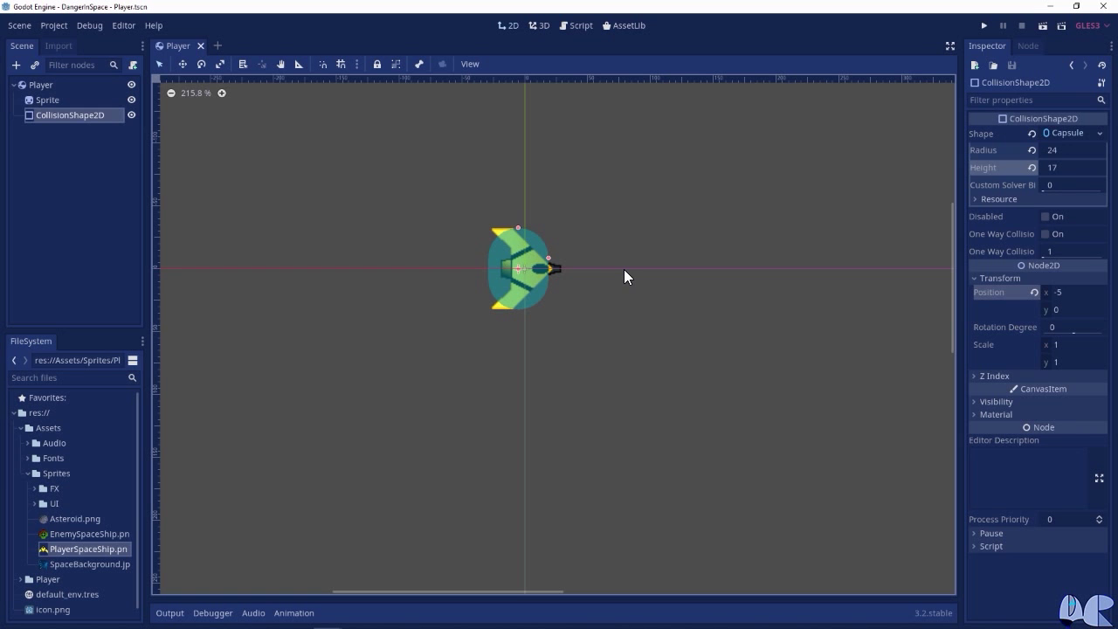
Attach a new GDScript at res://Player/Player.gd to the Player node.
{"action": "left_click", "coordinate": [43, 87]}
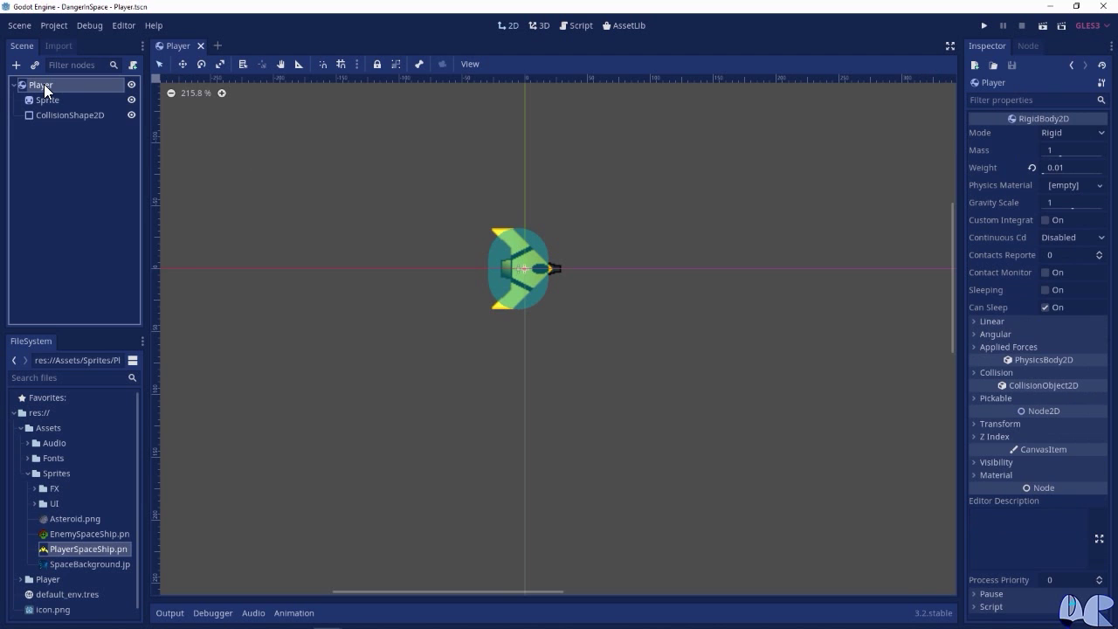
{"action": "right_click", "coordinate": [44, 87]}
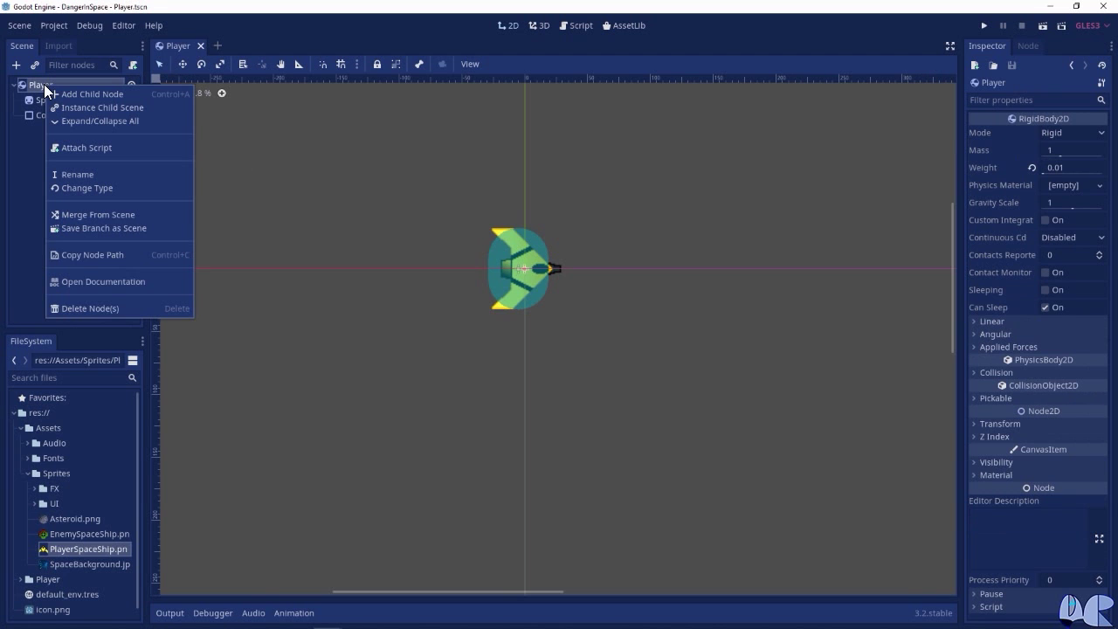
{"action": "left_click", "coordinate": [65, 146]}
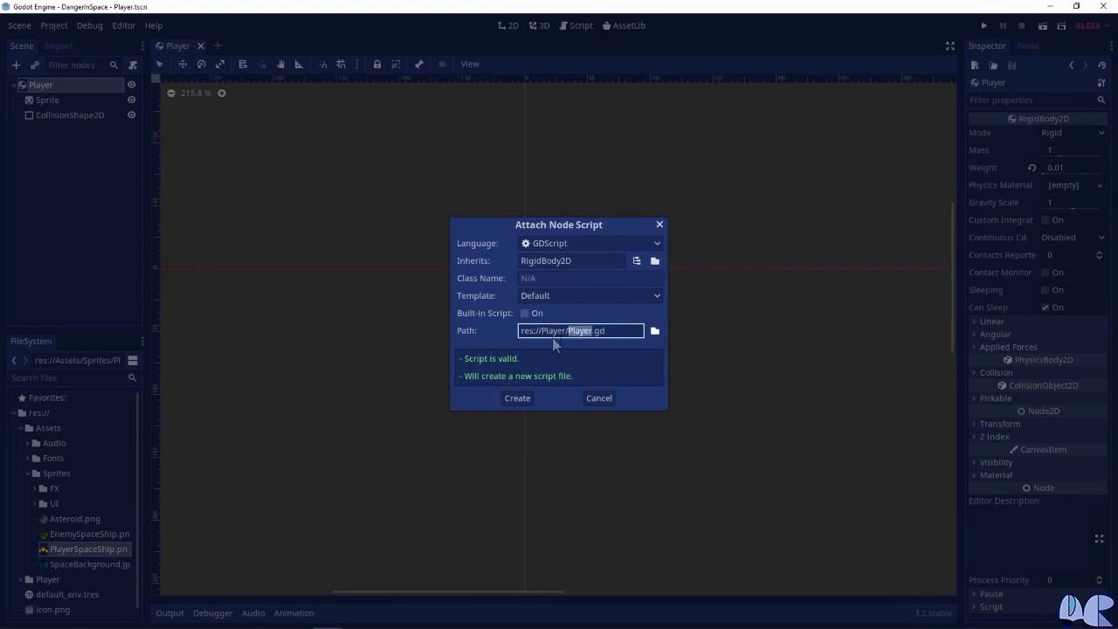
{"action": "left_click", "coordinate": [517, 398]}
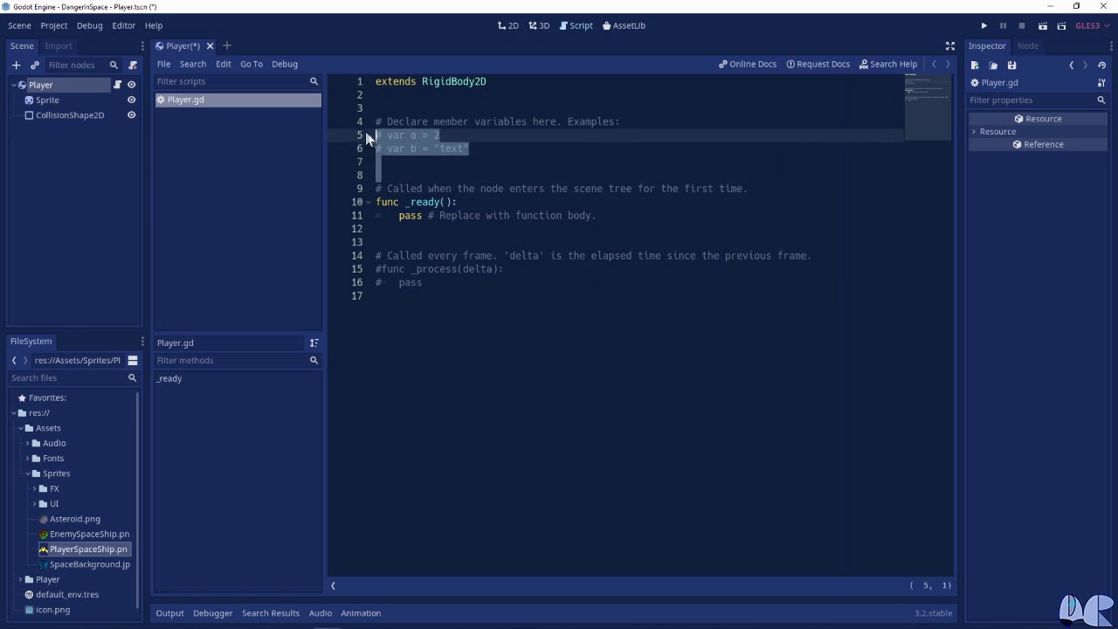
Replace the example comments with 'enum {INIT, ALIVE, INVULNERABLE, DEAD}' and 'var state = null'.
{"action": "left_click_drag", "start_coordinate": [464, 175], "coordinate": [361, 120]}
{"action": "key", "text": "BackSpace"}
{"action": "key", "text": "BackSpace"}
{"action": "key", "text": "BackSpace"}
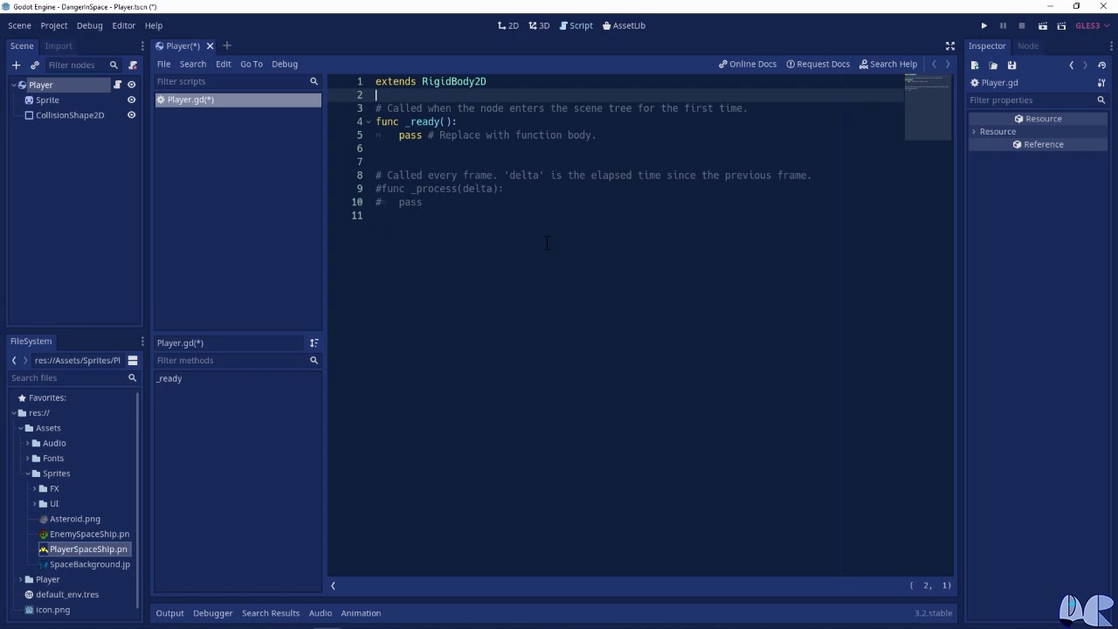
{"action": "key", "text": "Return"}
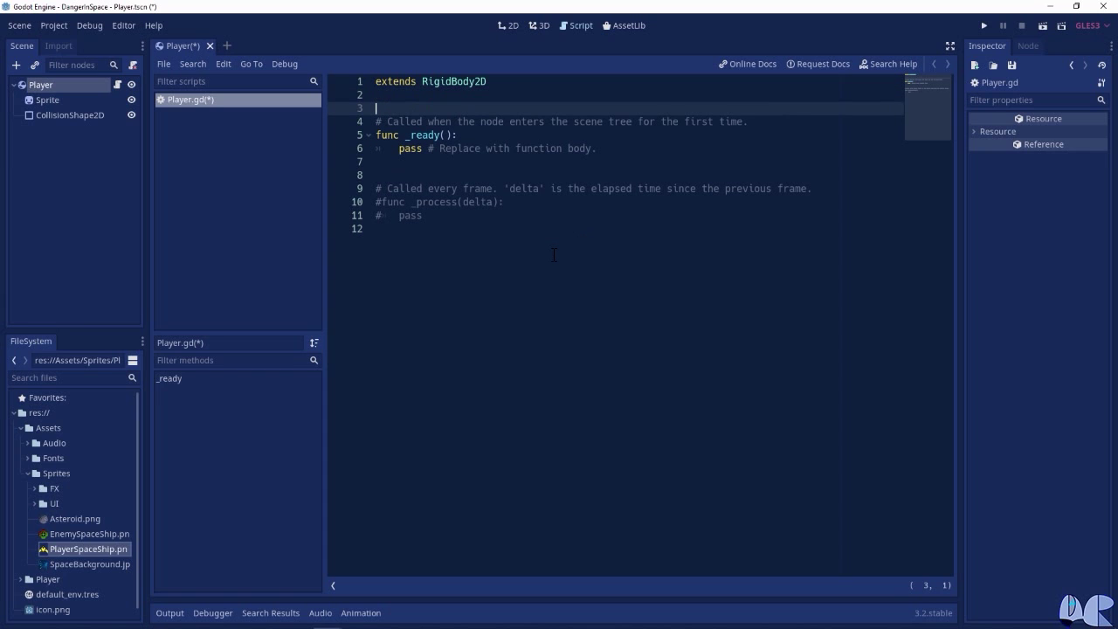
{"action": "type", "text": "enum"}
{"action": "type", "text": " {"}
{"action": "type", "text": "INIT, ALIVE, "}
{"action": "type", "text": "INVULNERABLE, DEAD}"}
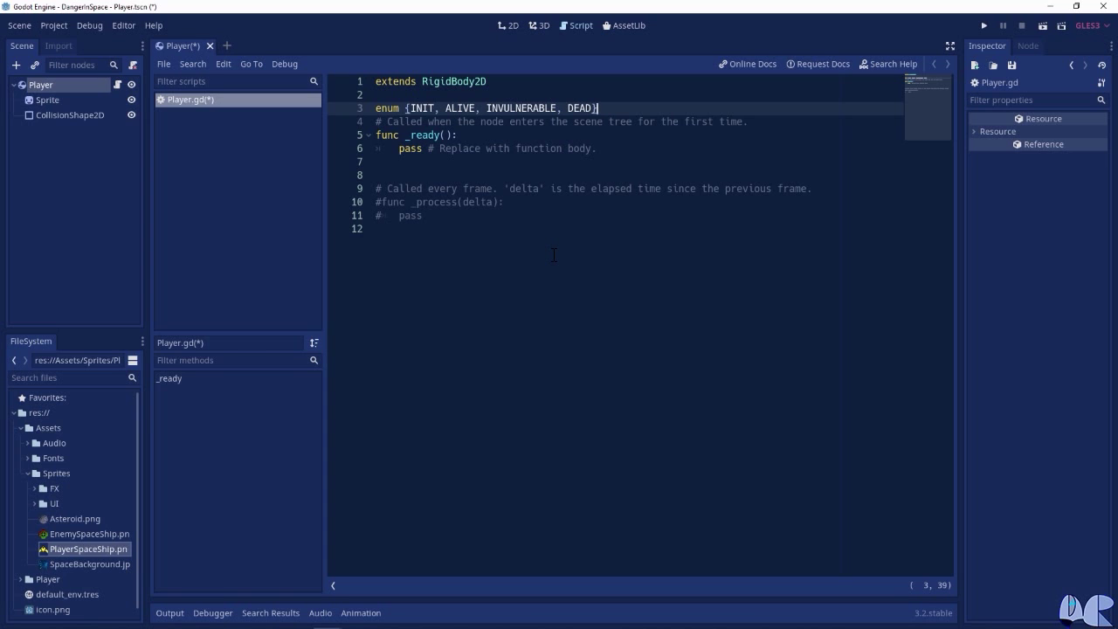
{"action": "key", "text": "Return"}
{"action": "key", "text": "Return"}
{"action": "type", "text": "var st"}
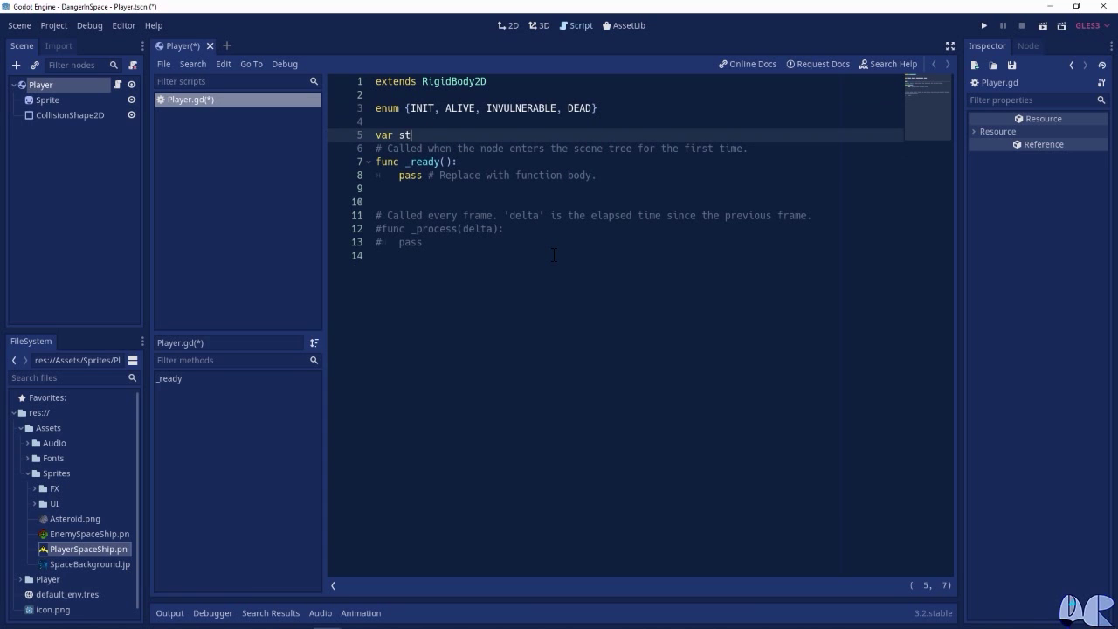
{"action": "type", "text": "ate = null"}
{"action": "key", "text": "Return"}
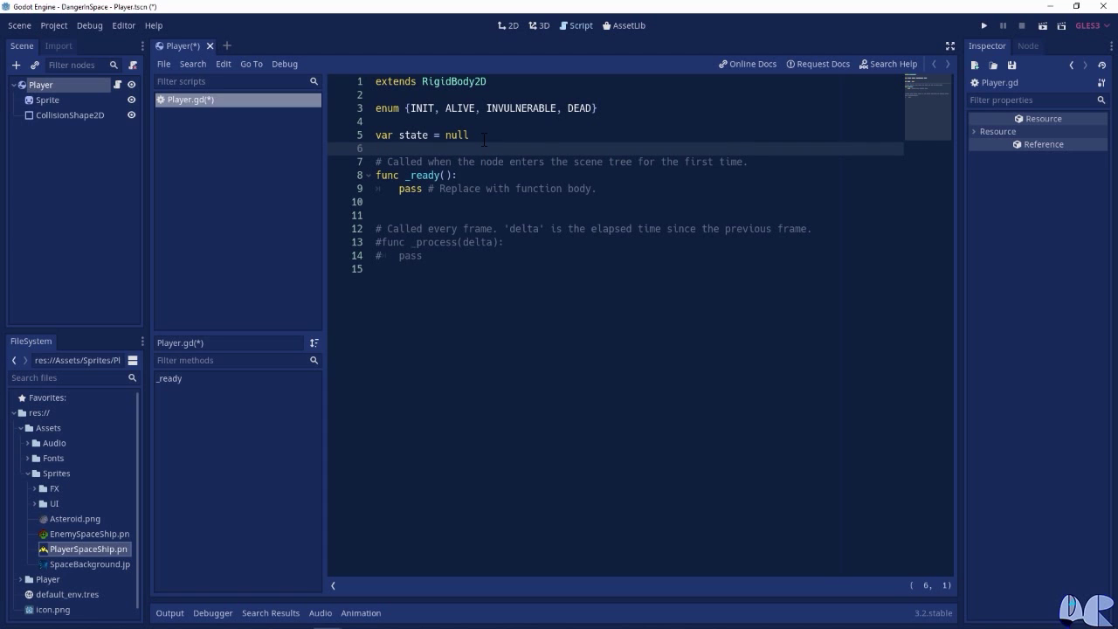
{"action": "key", "text": "Return"}
{"action": "type", "text": "const INIT = 0"}
{"action": "key", "text": "Return"}
{"action": "type", "text": "const ALIVE = 1"}
{"action": "key", "text": "Return"}
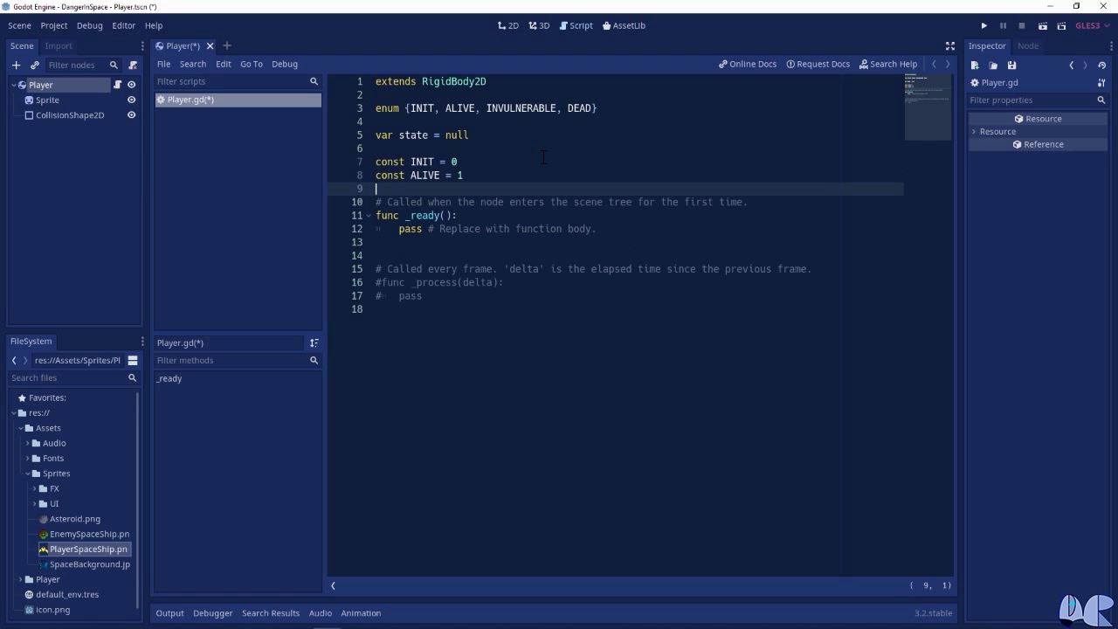
{"action": "type", "text": "const IN"}
{"action": "type", "text": "VULNERABLE "}
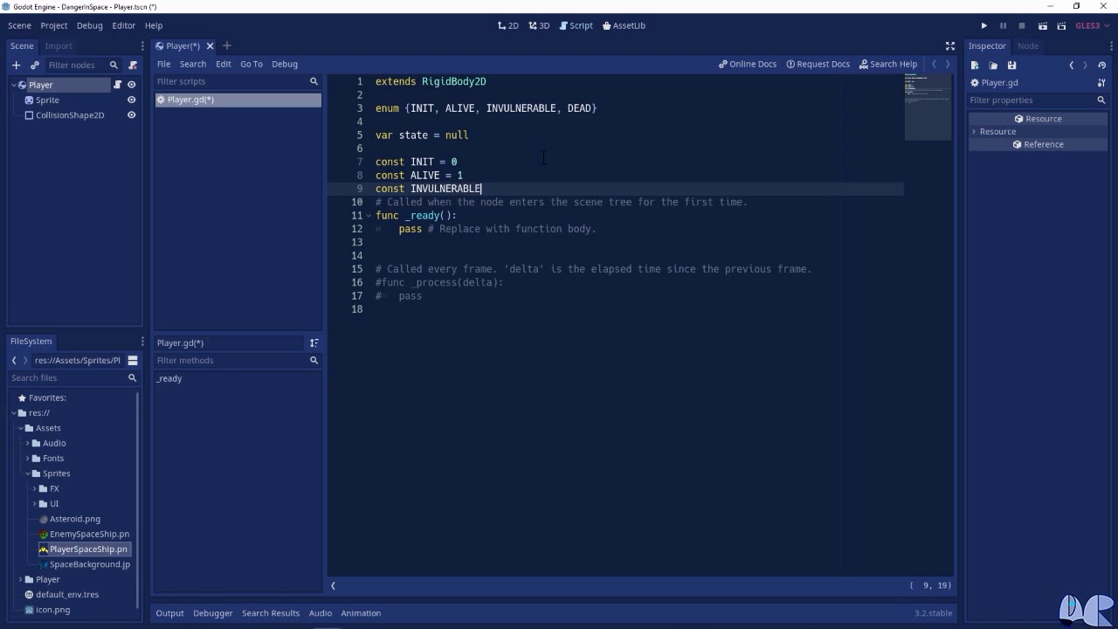
{"action": "type", "text": "= 2"}
{"action": "key", "text": "Return"}
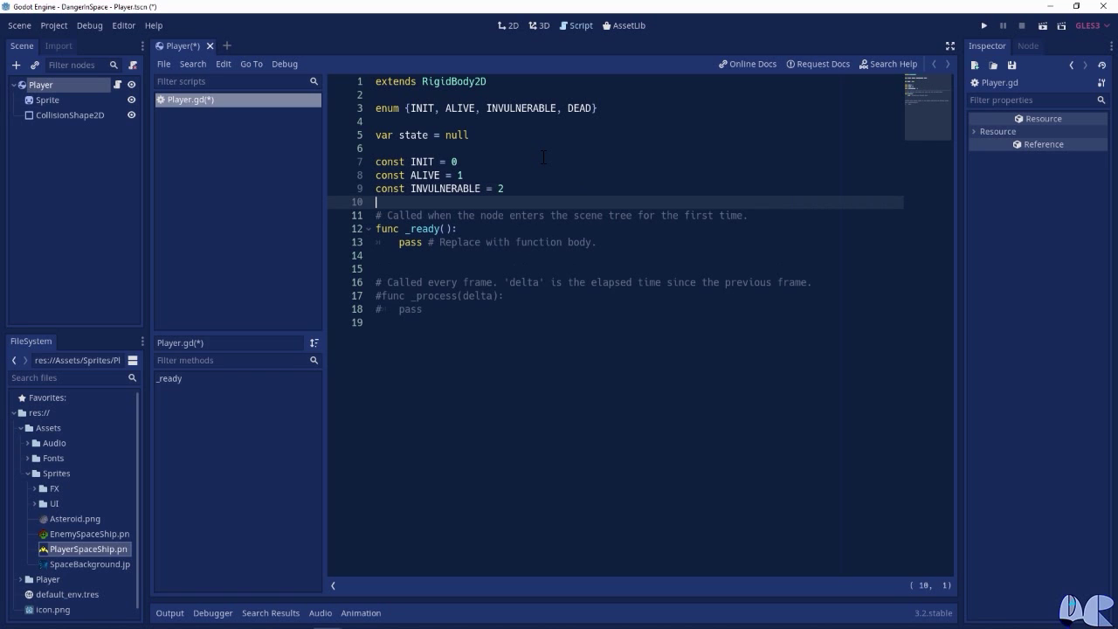
{"action": "type", "text": "const DEAD = 3"}
{"action": "left_click_drag", "start_coordinate": [485, 201], "coordinate": [372, 164]}
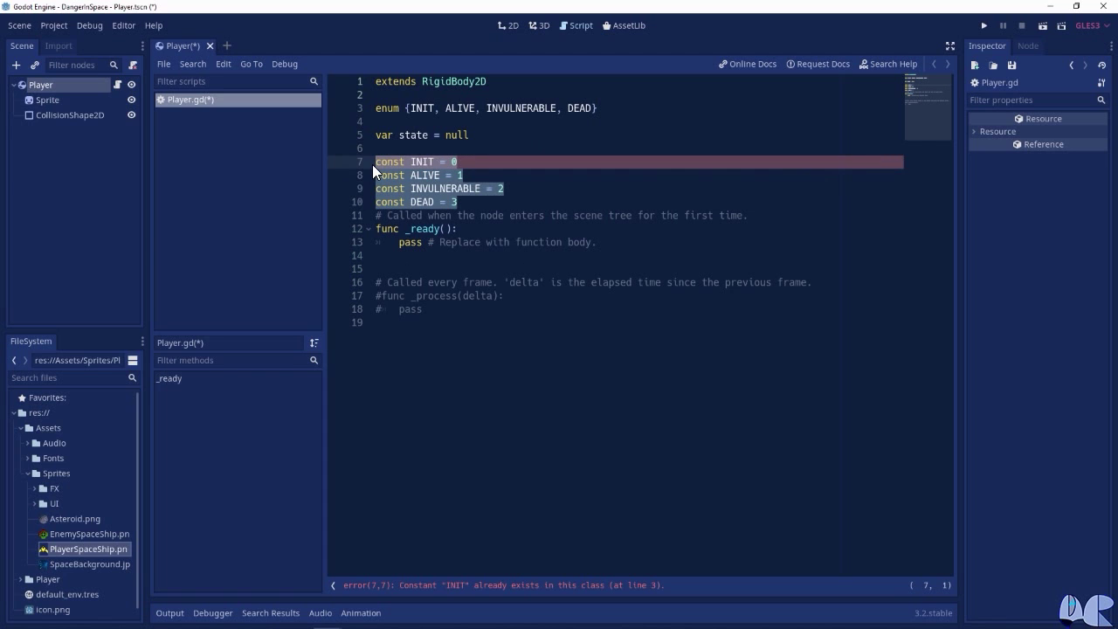
{"action": "key", "text": "BackSpace"}
{"action": "key", "text": "BackSpace"}
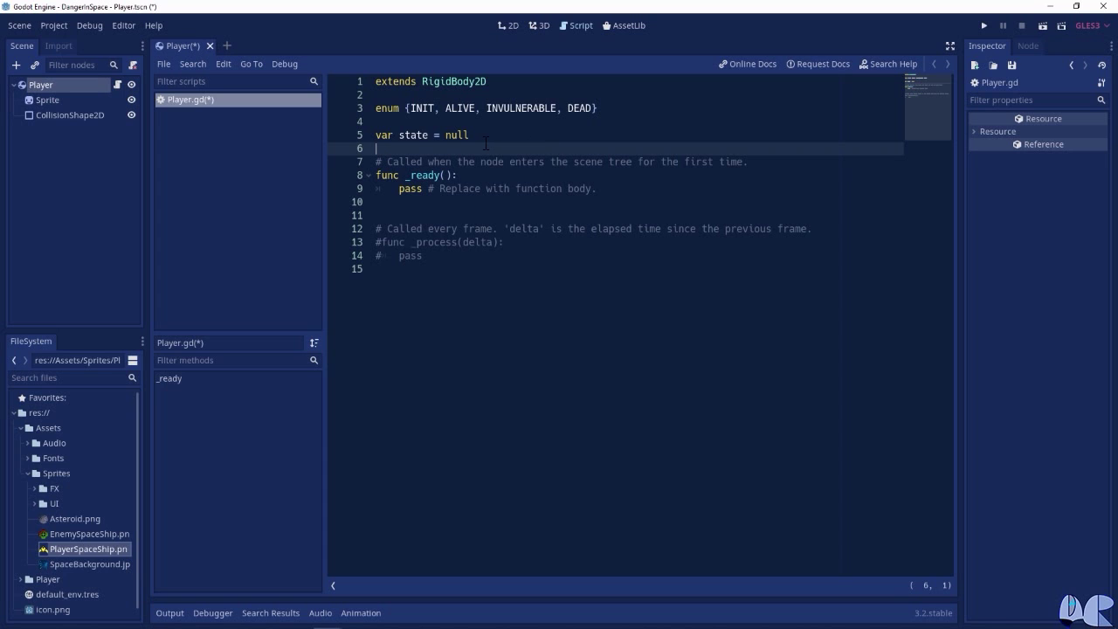
{"action": "key", "text": "Return"}
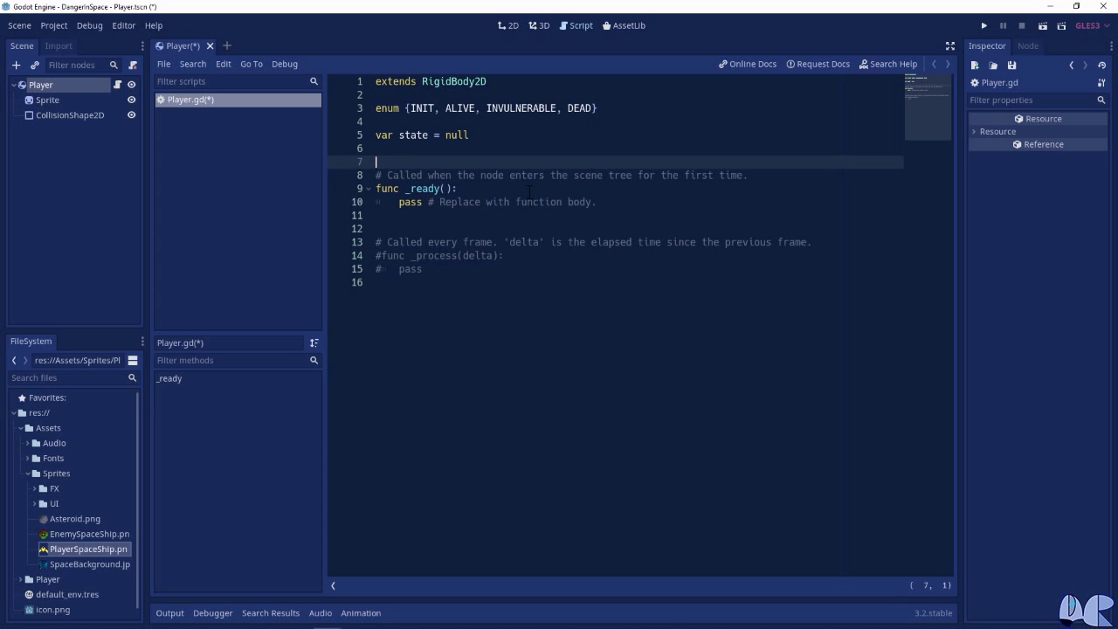
{"action": "type", "text": "enum States "}
{"action": "type", "text": "{INIT, ALIVE"}
{"action": "key", "text": "End"}
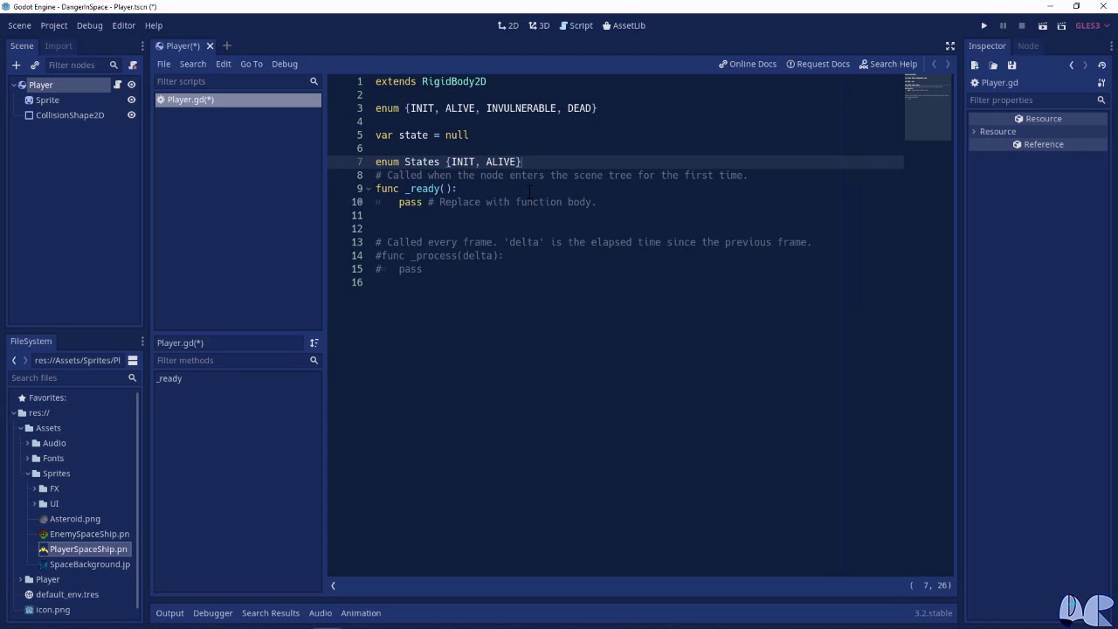
{"action": "key", "text": "Return"}
{"action": "type", "text": "var state "}
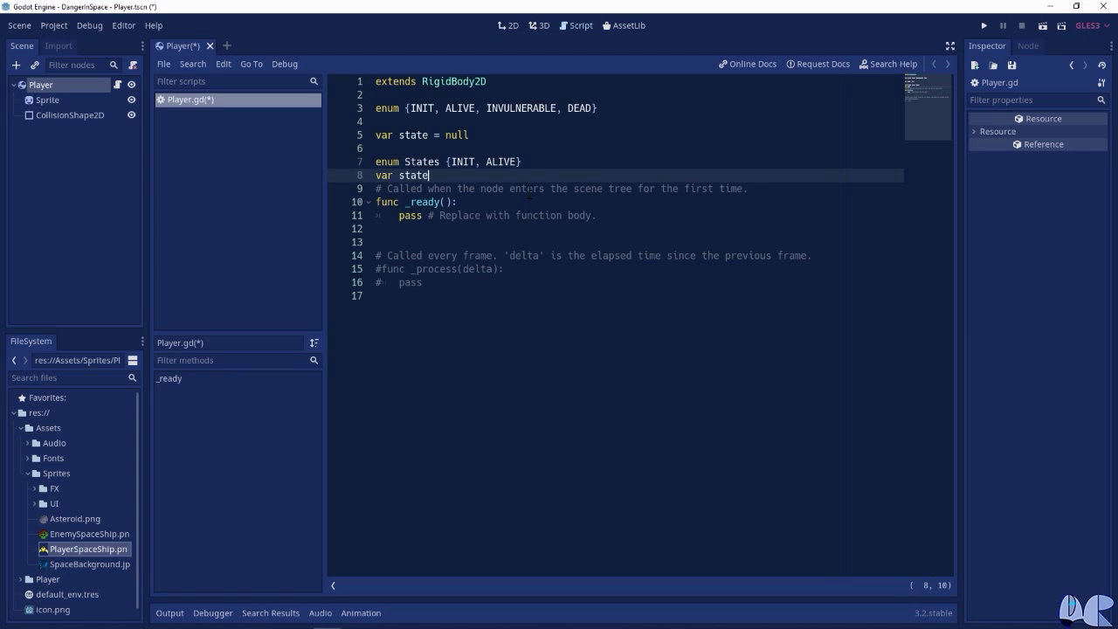
{"action": "type", "text": "= States.INIT"}
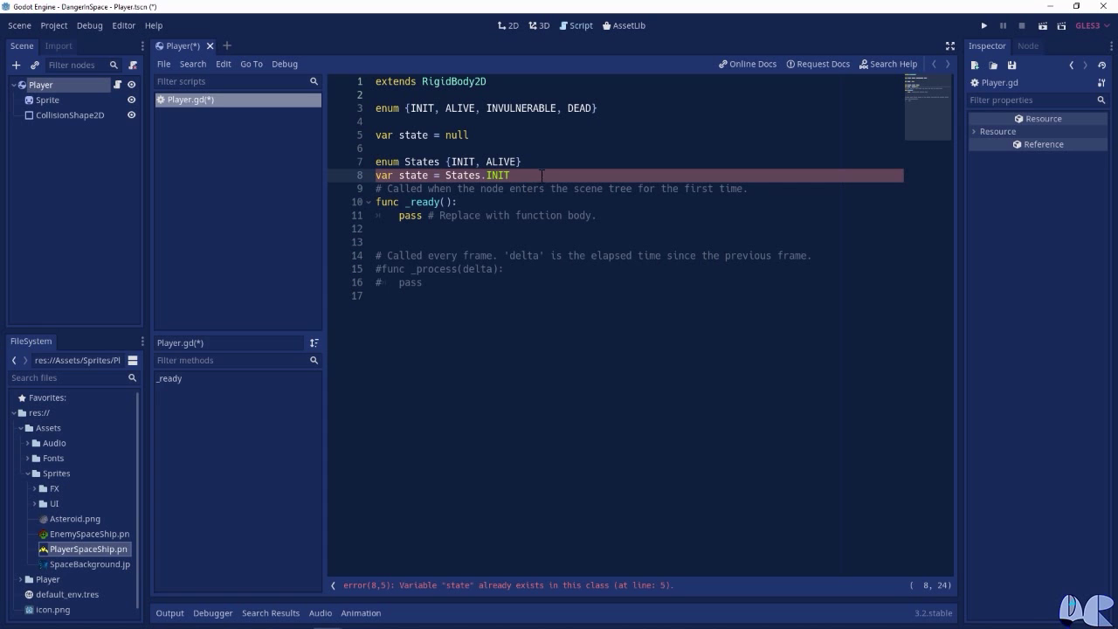
{"action": "left_click_drag", "start_coordinate": [542, 174], "coordinate": [367, 157]}
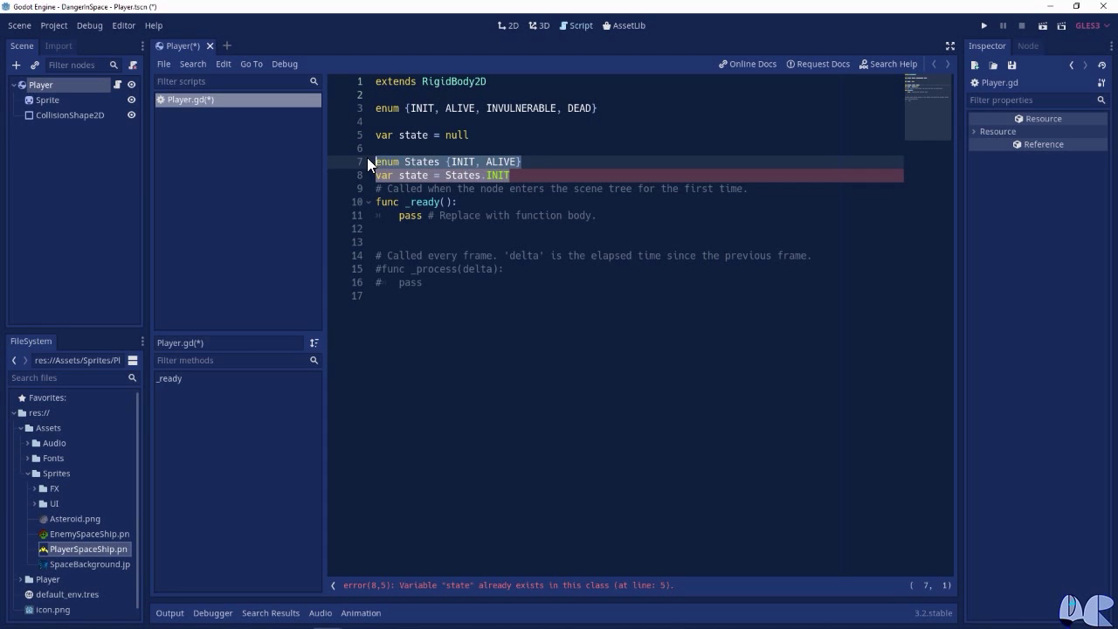
{"action": "key", "text": "BackSpace"}
{"action": "key", "text": "BackSpace"}
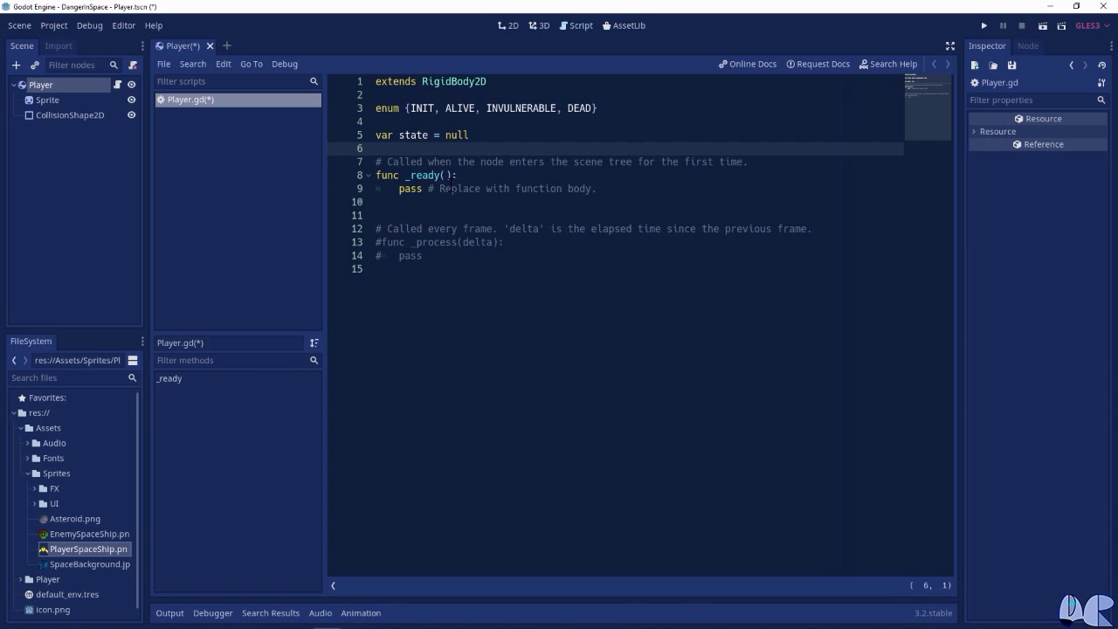
Add a change_state(ALIVE) call inside _ready.
{"action": "left_click", "coordinate": [474, 179]}
{"action": "key", "text": "Return"}
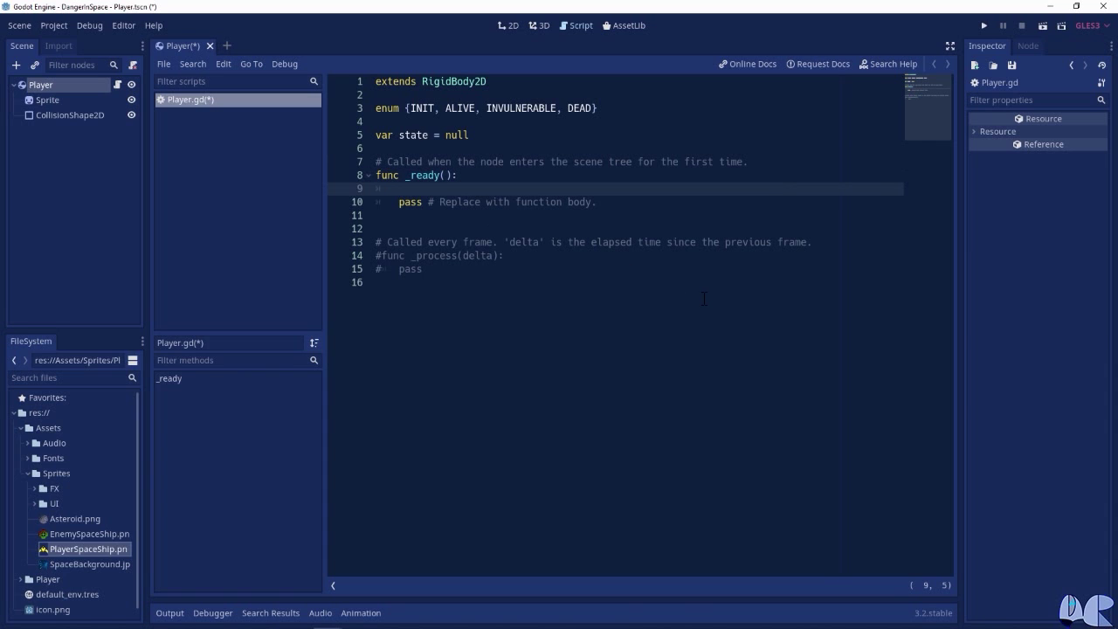
{"action": "type", "text": "change"}
{"action": "type", "text": "_state(ALIVE"}
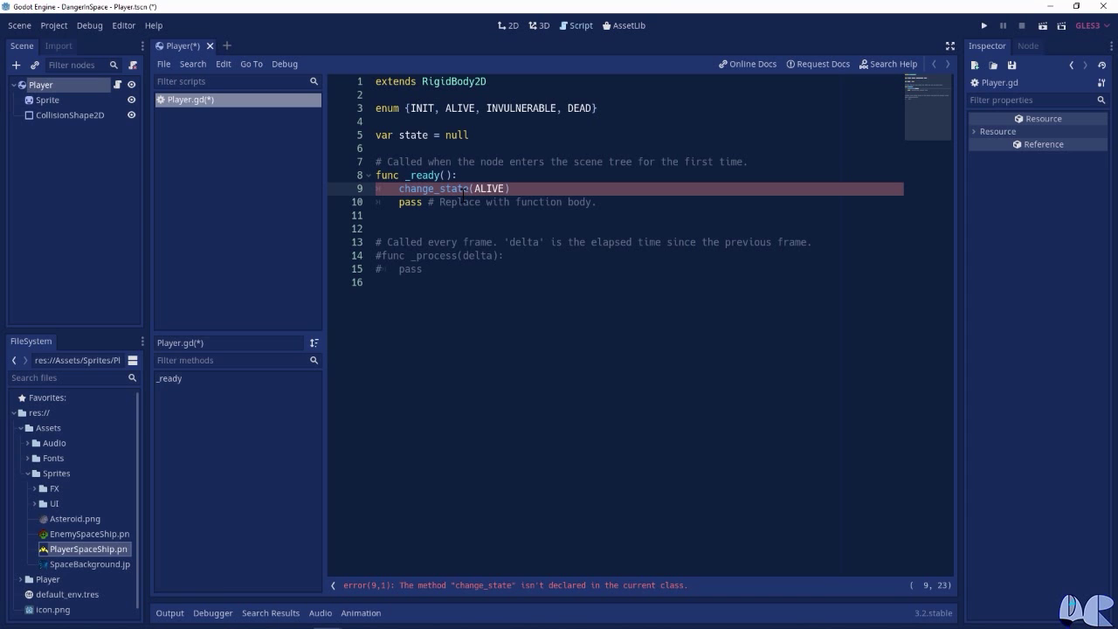
Add the header 'func change_state(new_state):' at the end of the script.
{"action": "left_click", "coordinate": [456, 271]}
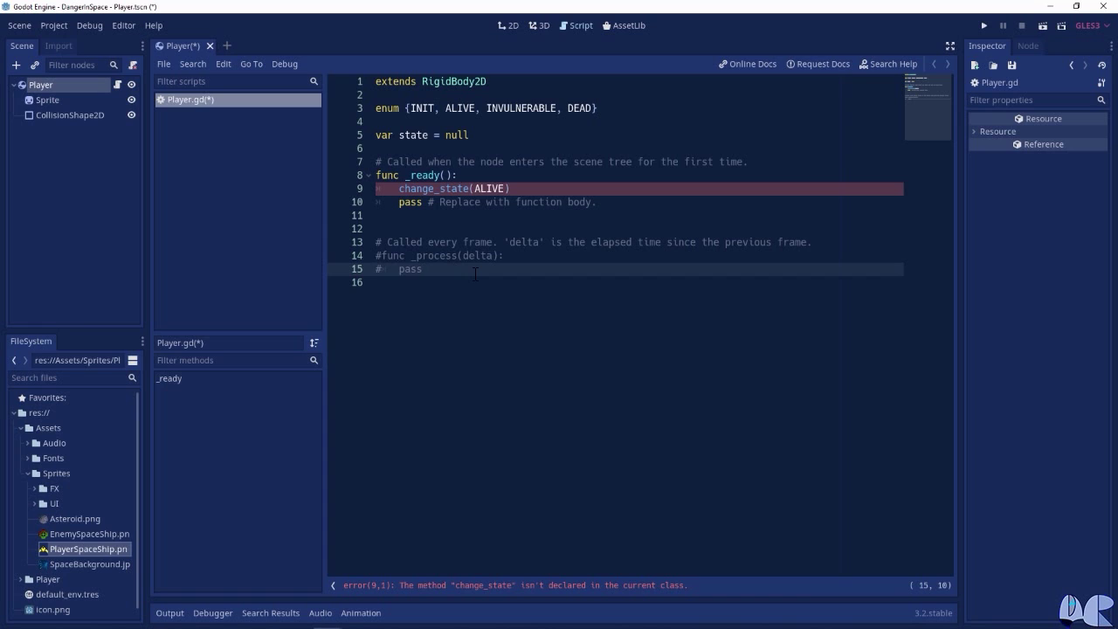
{"action": "key", "text": "Return"}
{"action": "key", "text": "Return"}
{"action": "type", "text": "func change_state(new_state):"}
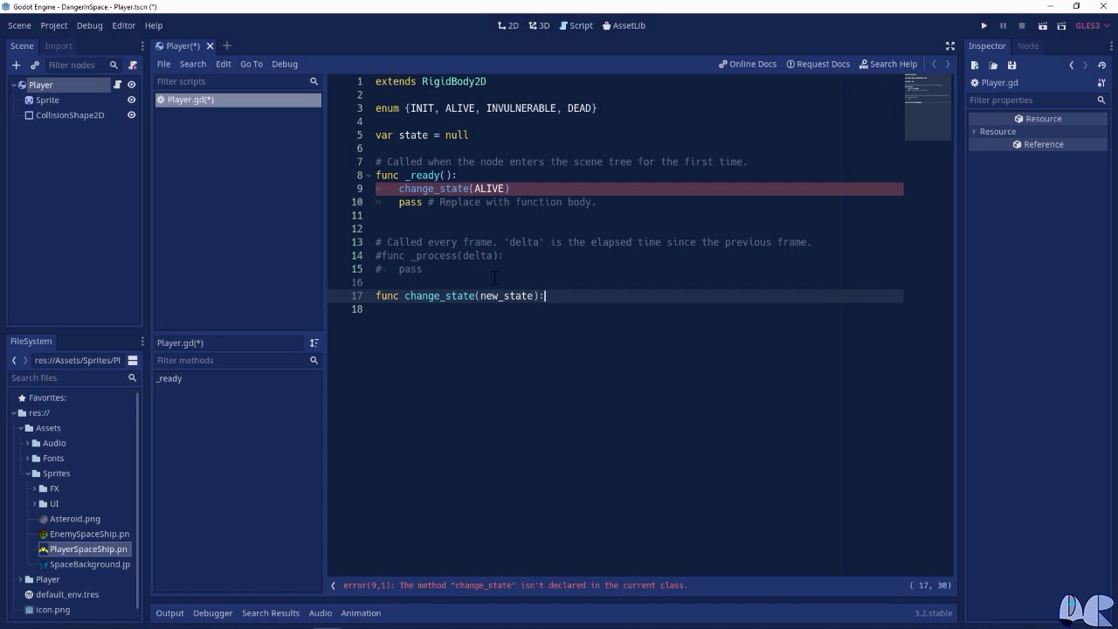
Give change_state a 'pass' body, then insert 'match new_state:' above it.
{"action": "key", "text": "Return"}
{"action": "type", "text": "pass"}
{"action": "left_click", "coordinate": [584, 295]}
{"action": "key", "text": "Return"}
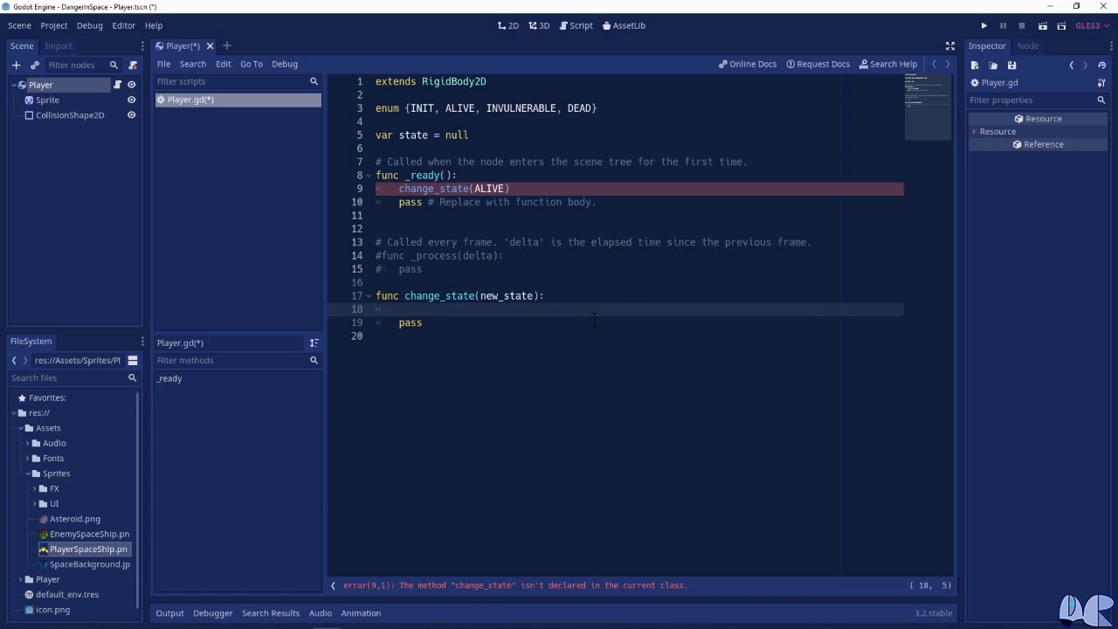
{"action": "type", "text": "match"}
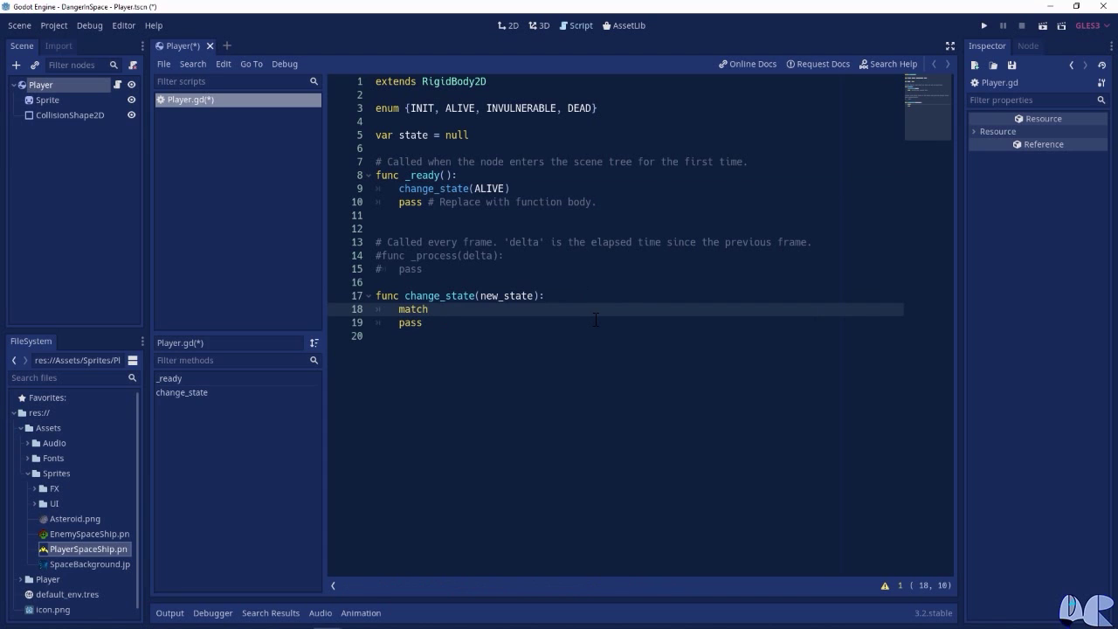
{"action": "type", "text": " new"}
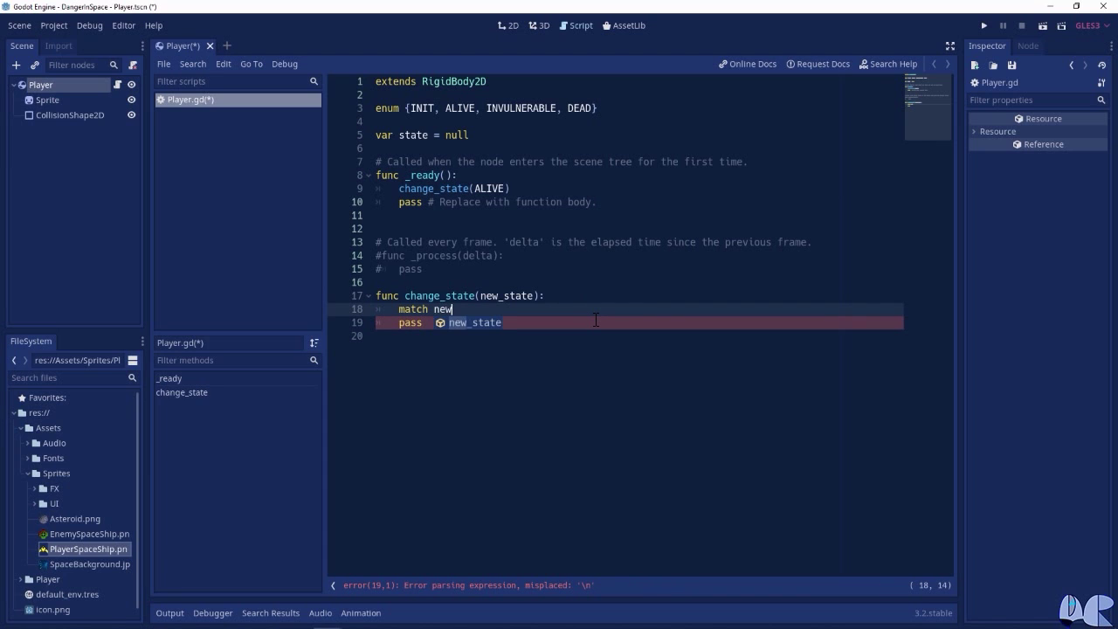
{"action": "type", "text": "_state"}
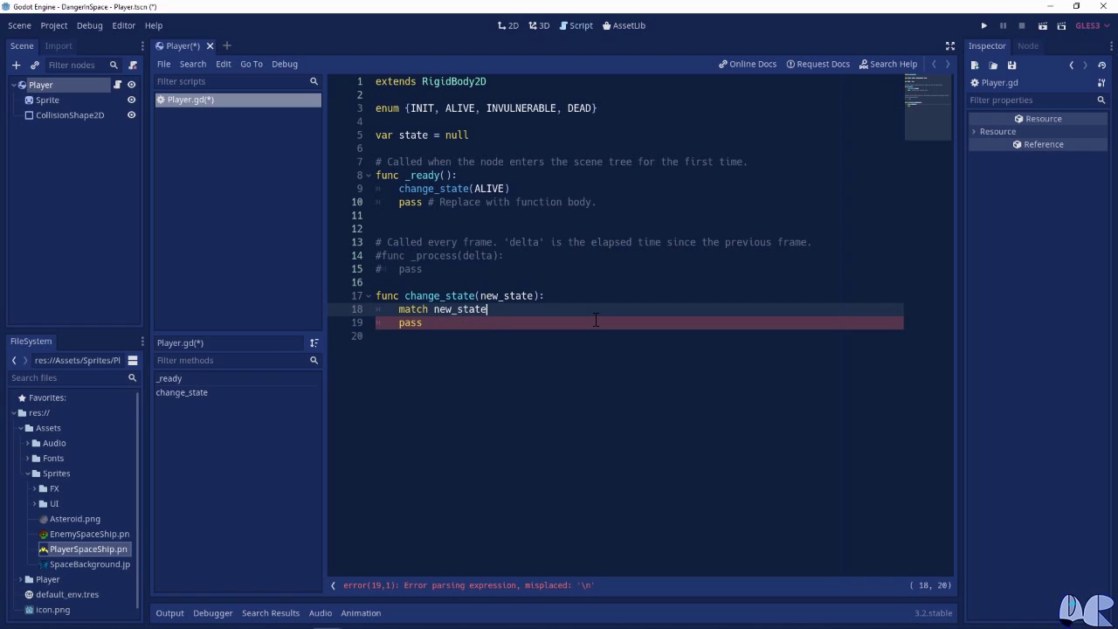
{"action": "type", "text": ":"}
Add an INIT branch setting $CollisionShape2D.disabled = true.
{"action": "key", "text": "Return"}
{"action": "type", "text": "INIT:"}
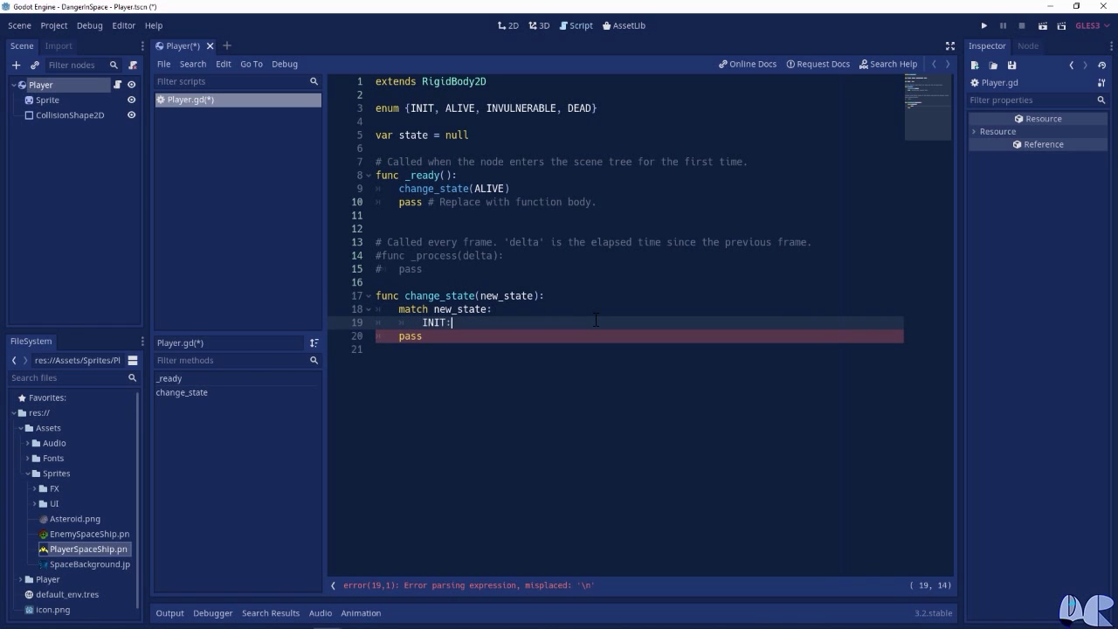
{"action": "key", "text": "Return"}
{"action": "type", "text": "$Col"}
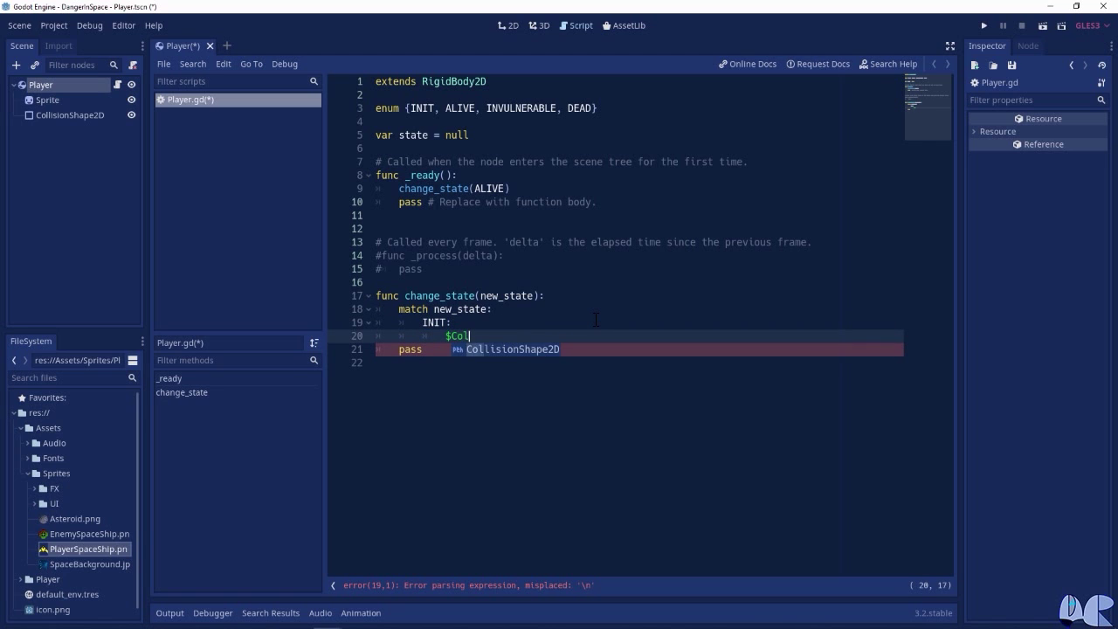
{"action": "key", "text": "Return"}
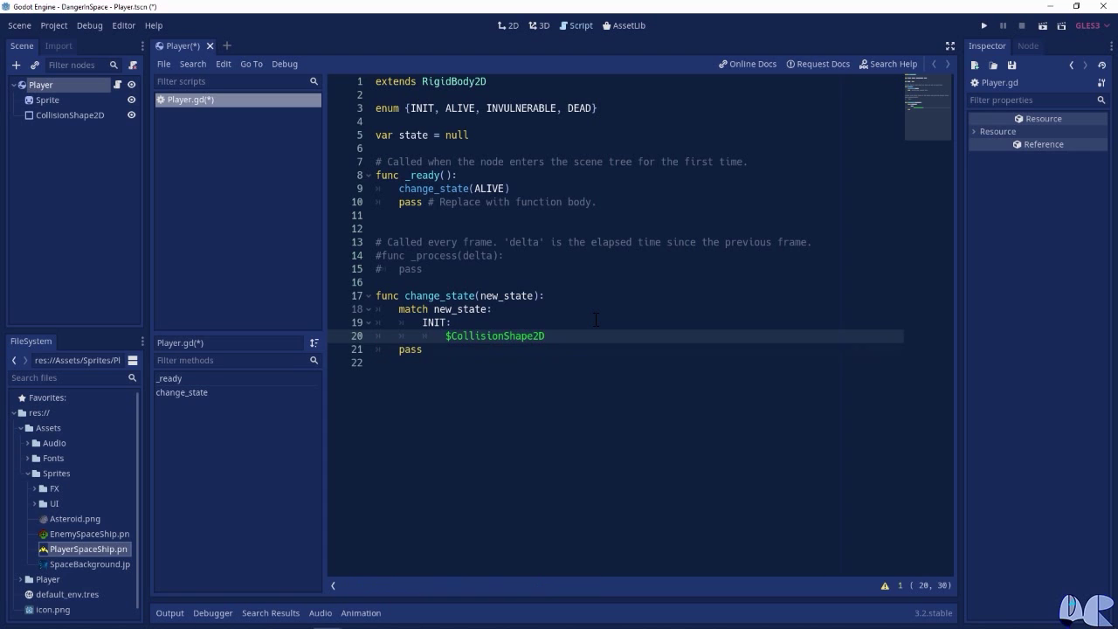
{"action": "type", "text": ".dis"}
{"action": "key", "text": "Return"}
{"action": "type", "text": "= true"}
{"action": "key", "text": "Return"}
{"action": "key", "text": "BackSpace"}
Add an ALIVE branch setting $CollisionShape2D.disabled = false.
{"action": "type", "text": "ALIVE:"}
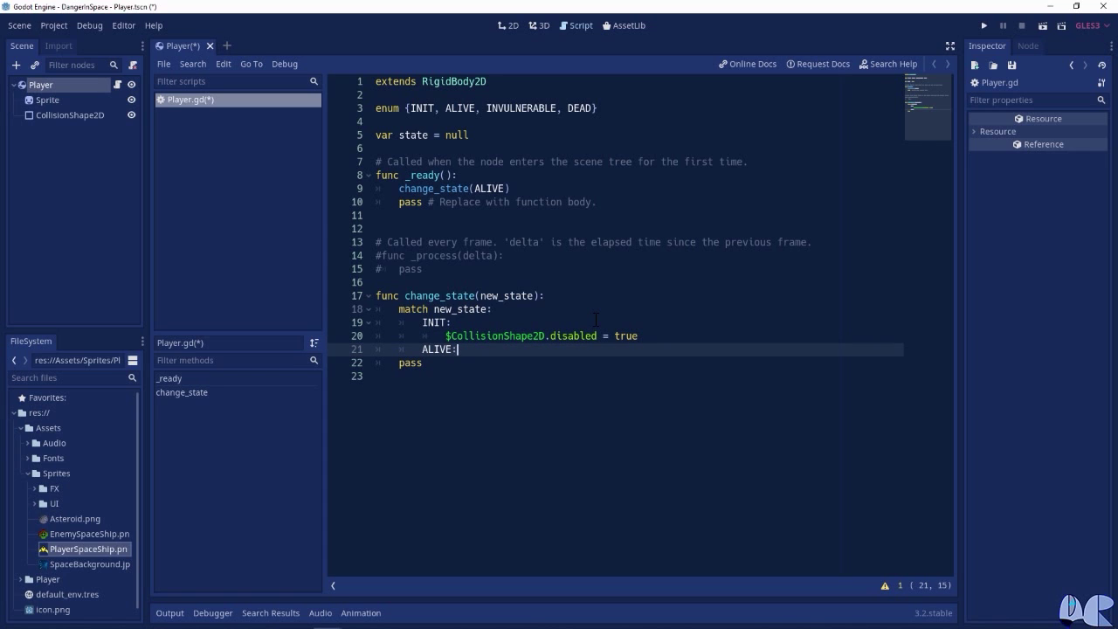
{"action": "key", "text": "Return"}
{"action": "type", "text": "$C"}
{"action": "key", "text": "Return"}
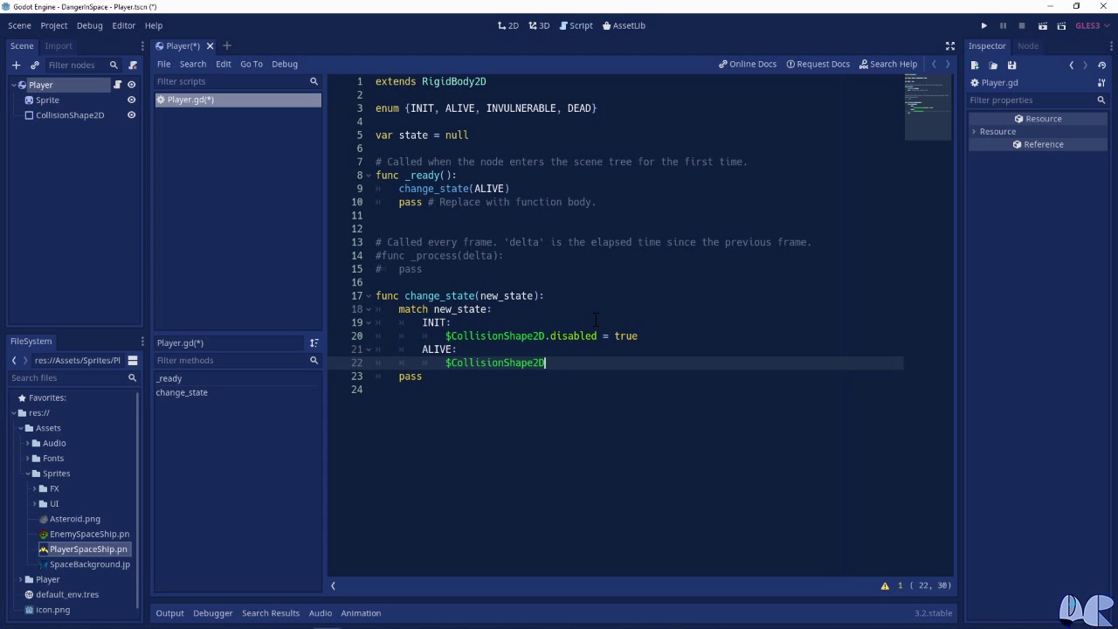
{"action": "type", "text": "."}
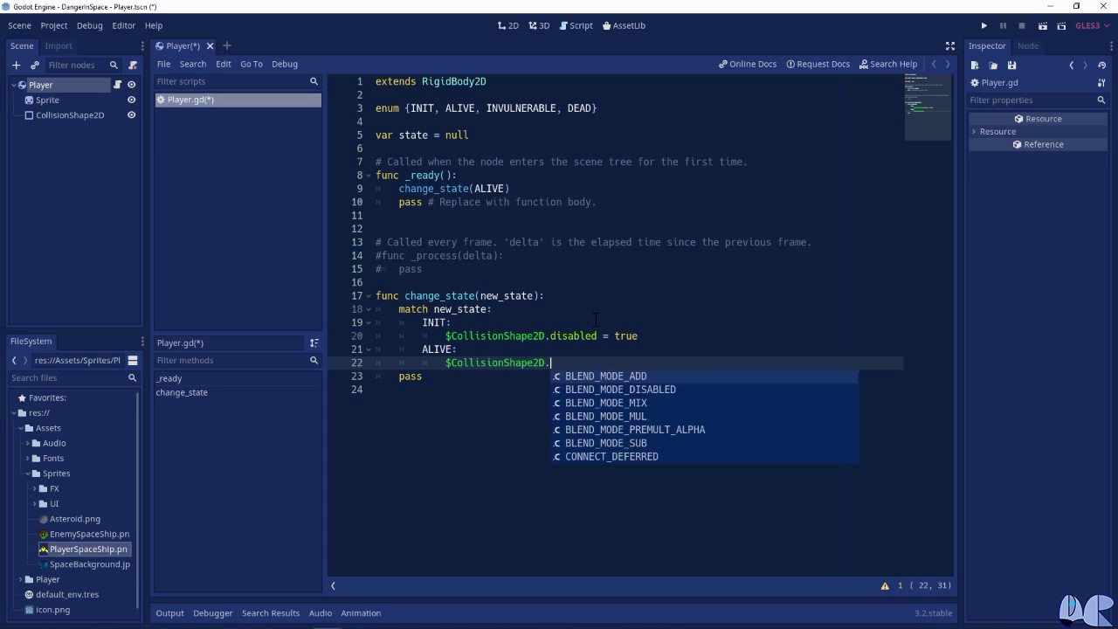
{"action": "type", "text": "di"}
{"action": "key", "text": "Return"}
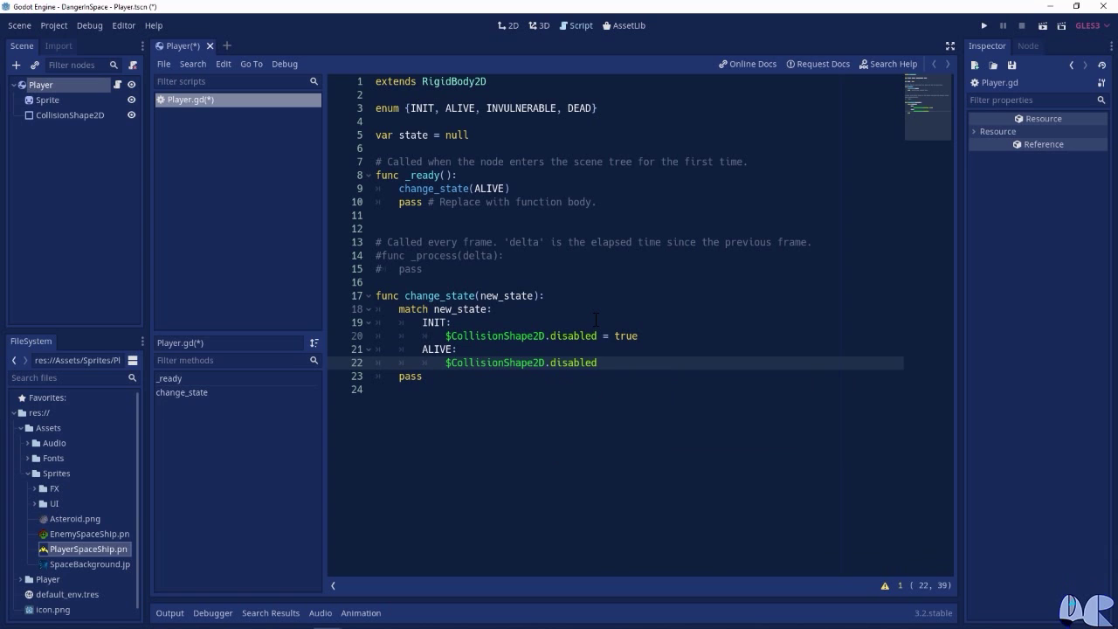
{"action": "type", "text": "= false"}
{"action": "key", "text": "Return"}
{"action": "key", "text": "BackSpace"}
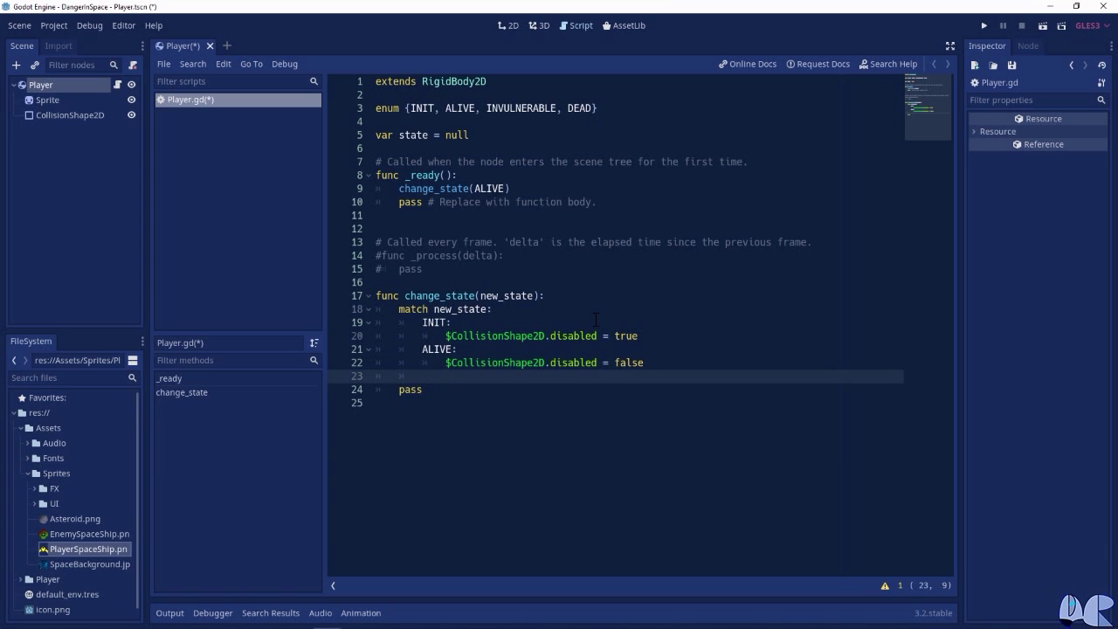
Add an INVULNERABLE branch setting $CollisionShape2D.disabled = true.
{"action": "type", "text": "INVULNERABLE:"}
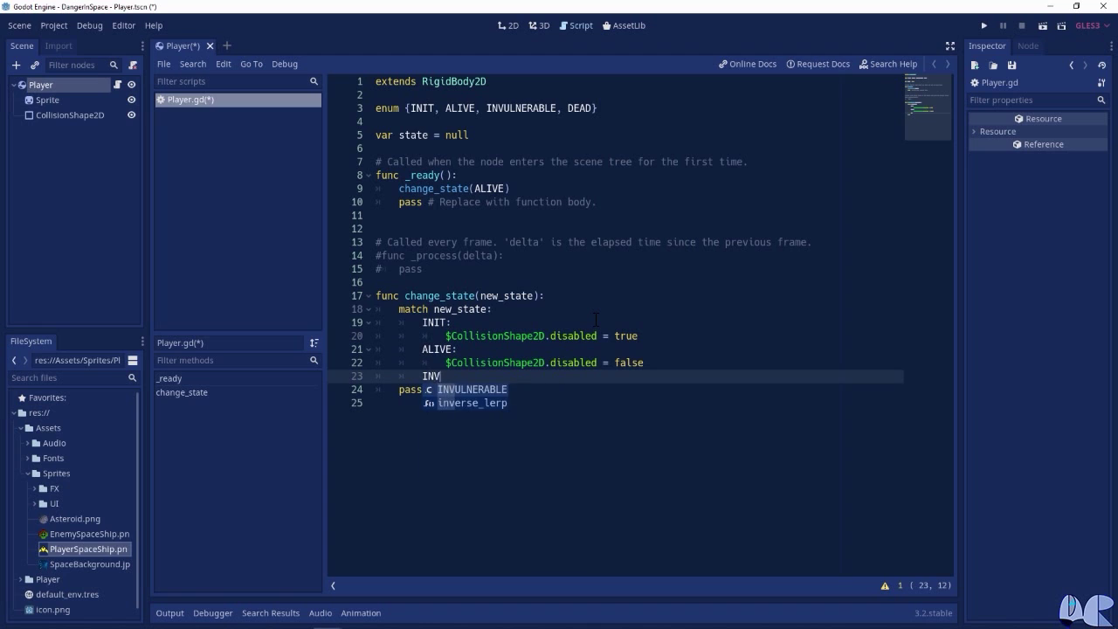
{"action": "key", "text": "Return"}
{"action": "type", "text": ":"}
{"action": "key", "text": "Return"}
{"action": "type", "text": "$"}
{"action": "key", "text": "Down"}
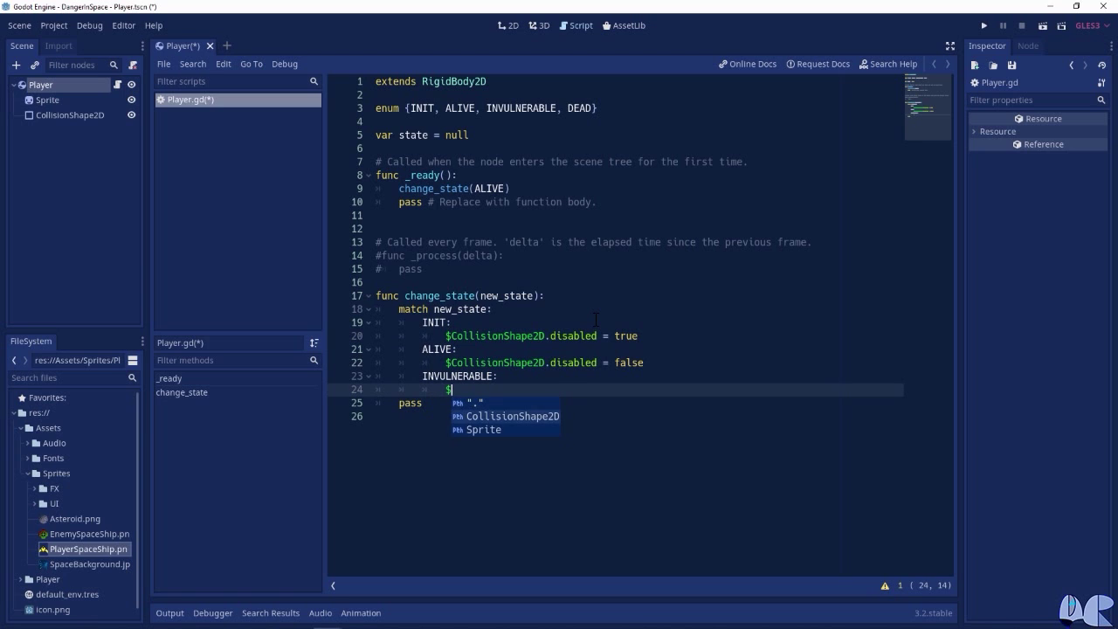
{"action": "key", "text": "Return"}
{"action": "type", "text": ".dis"}
{"action": "key", "text": "Return"}
{"action": "type", "text": "= true"}
{"action": "key", "text": "Return"}
{"action": "key", "text": "BackSpace"}
Add a DEAD branch disabling the collision shape, then 'state = new_state' after the match.
{"action": "type", "text": "DEAD"}
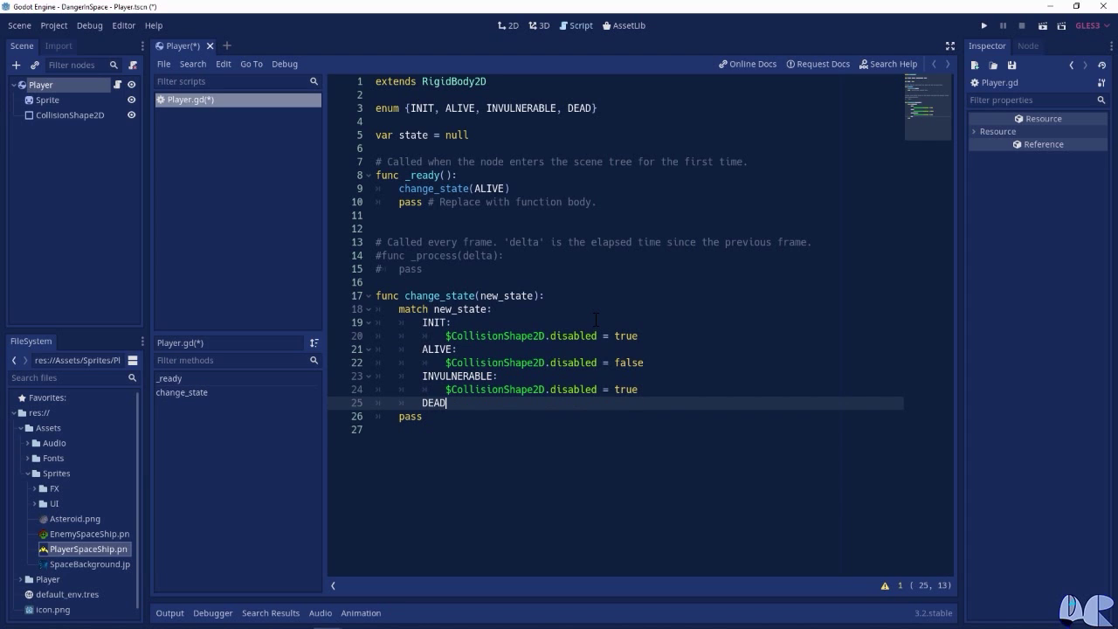
{"action": "type", "text": ":"}
{"action": "key", "text": "Return"}
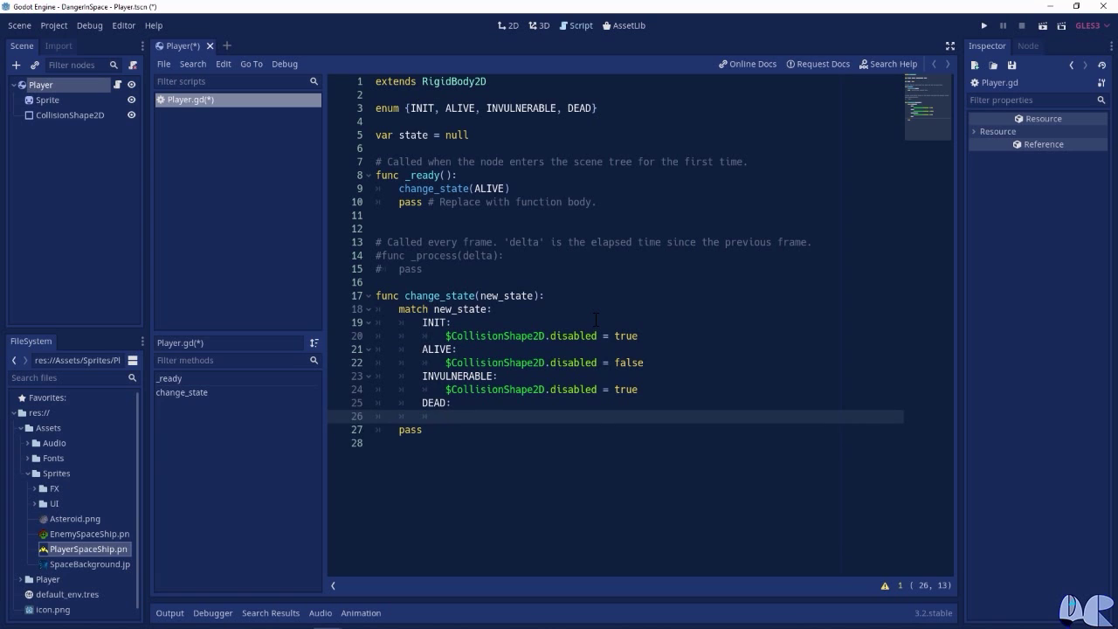
{"action": "type", "text": "$"}
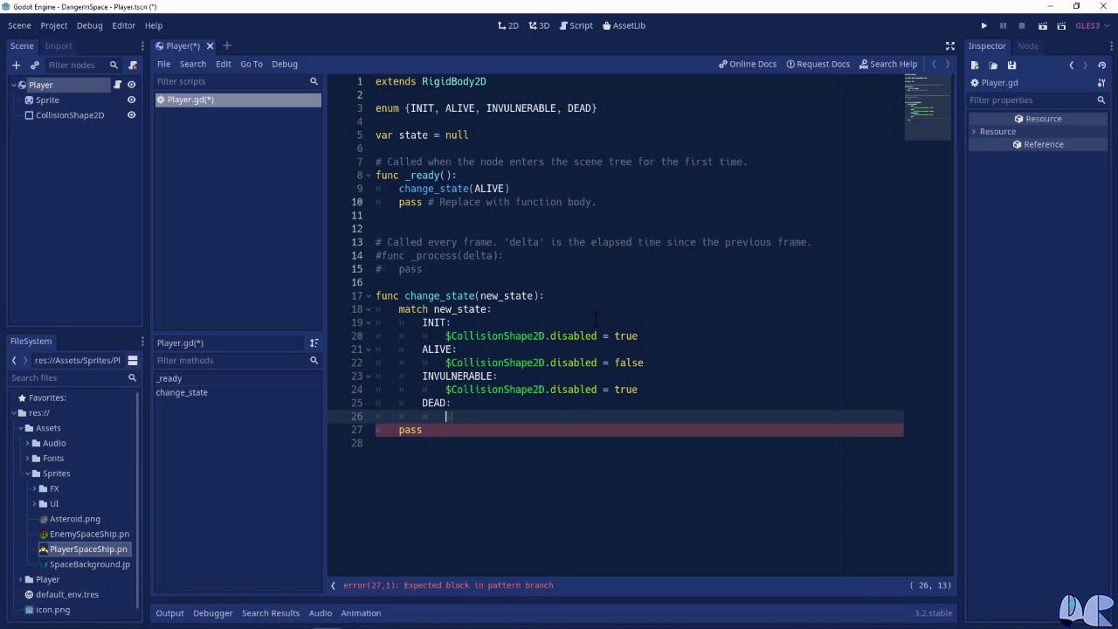
{"action": "type", "text": "C"}
{"action": "key", "text": "Return"}
{"action": "type", "text": ".di"}
{"action": "key", "text": "Return"}
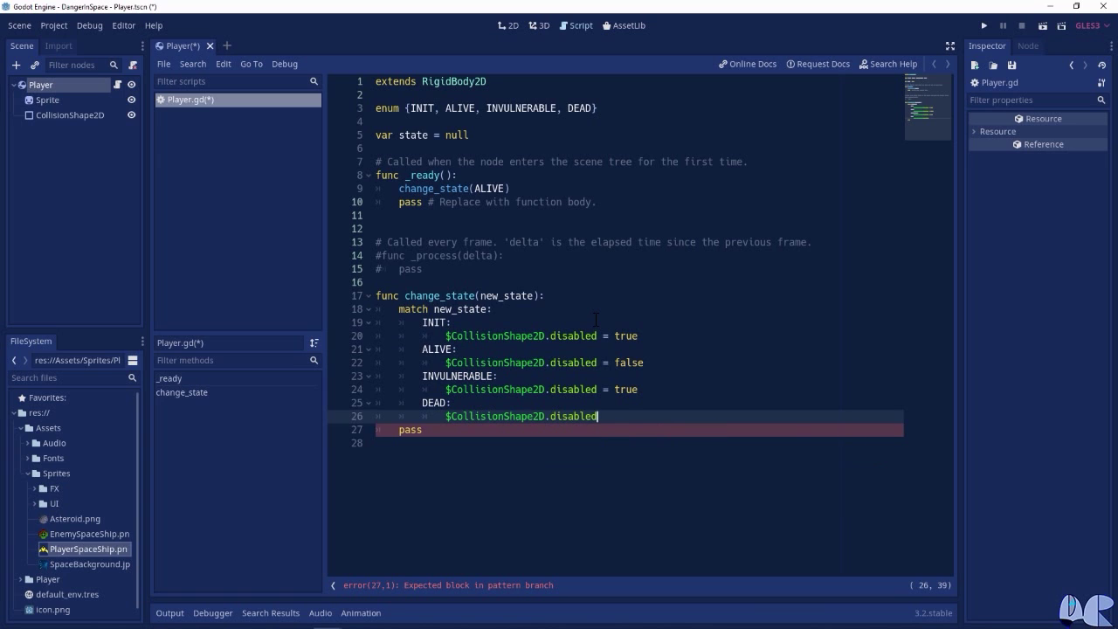
{"action": "type", "text": " = true"}
{"action": "key", "text": "Return"}
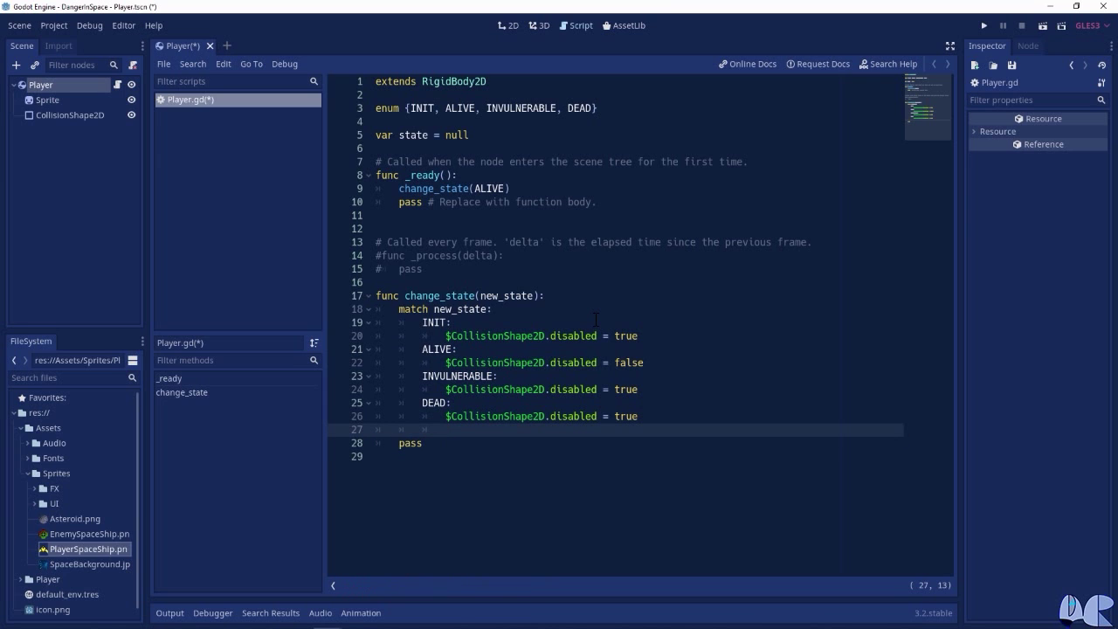
{"action": "key", "text": "BackSpace"}
{"action": "key", "text": "BackSpace"}
{"action": "type", "text": "state = new_state"}
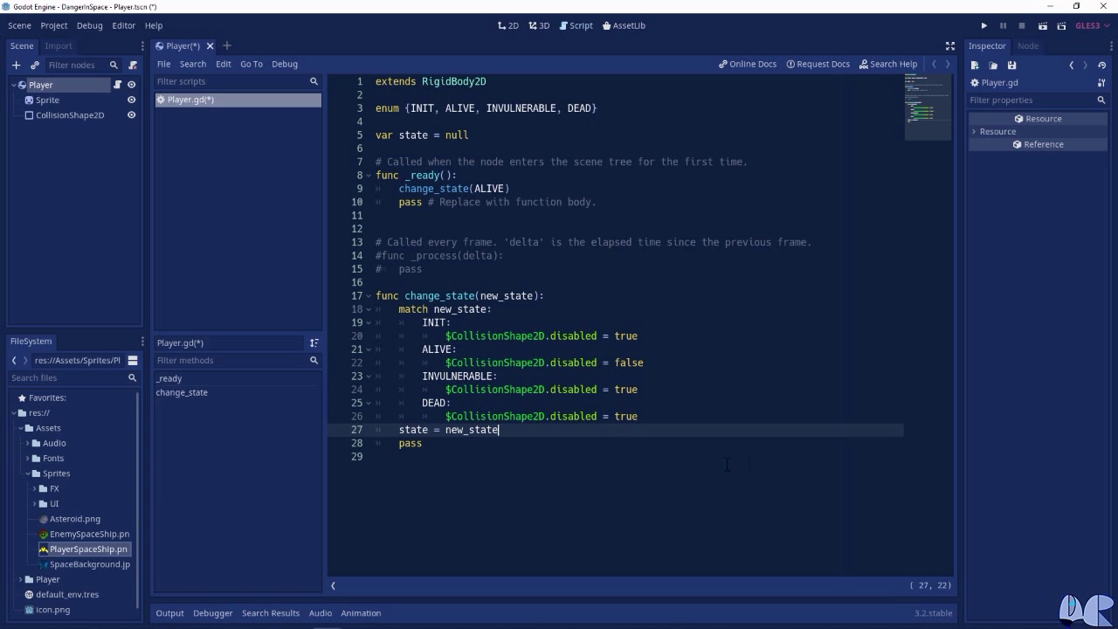
Add a #Controls comment and an exported integer engine_power variable to Player.gd.
{"action": "left_click", "coordinate": [483, 137]}
{"action": "key", "text": "Return"}
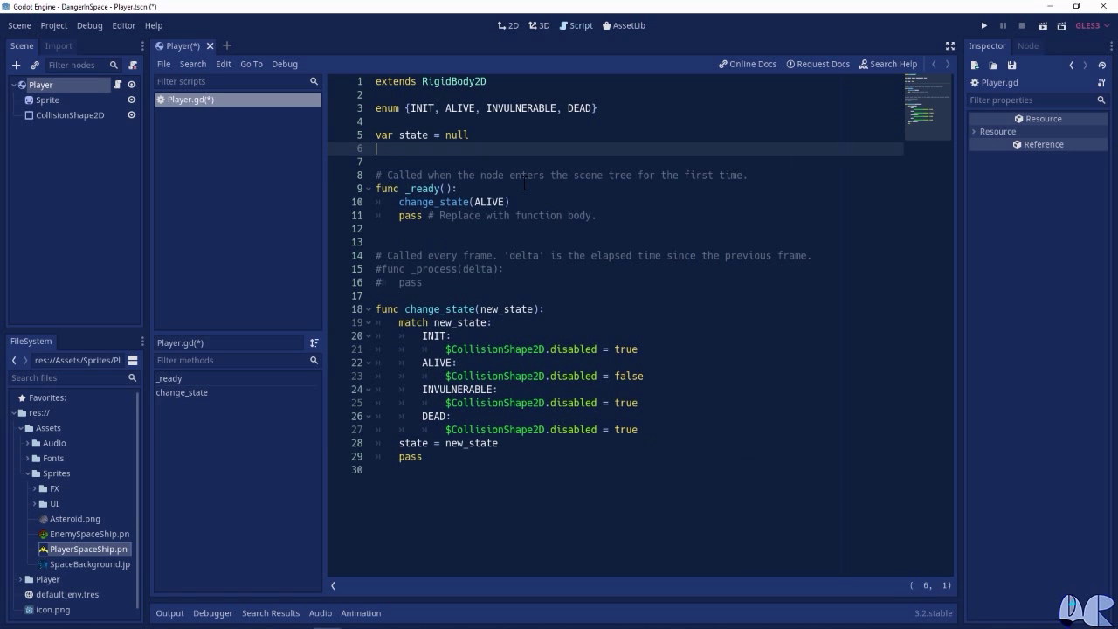
{"action": "key", "text": "Return"}
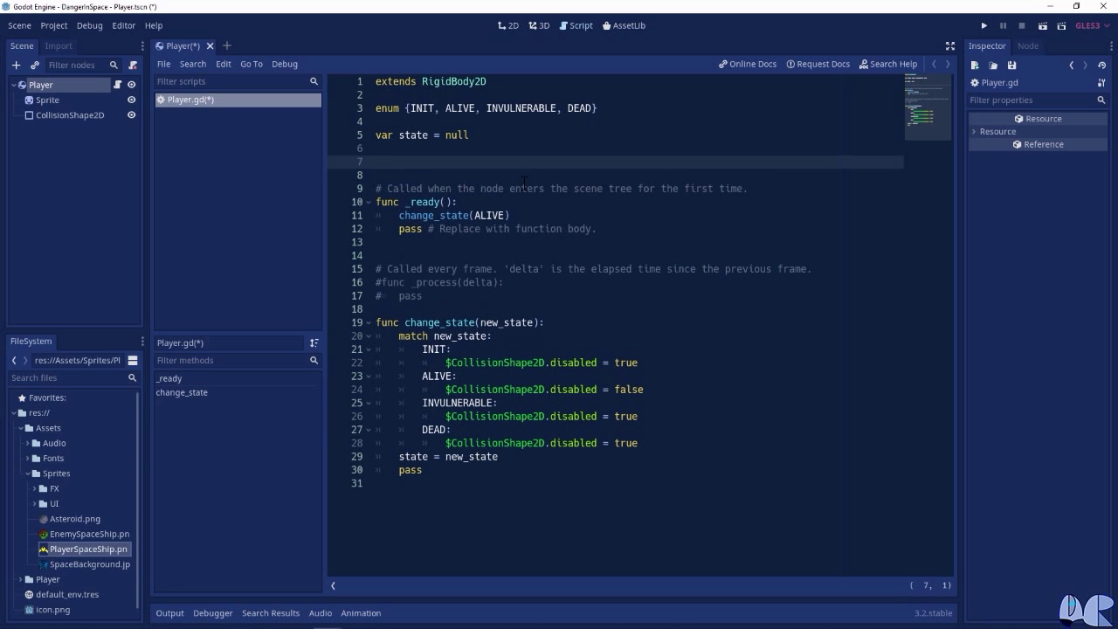
{"action": "type", "text": "#Controls"}
{"action": "key", "text": "Return"}
{"action": "type", "text": "export"}
{"action": "key", "text": "BackSpace"}
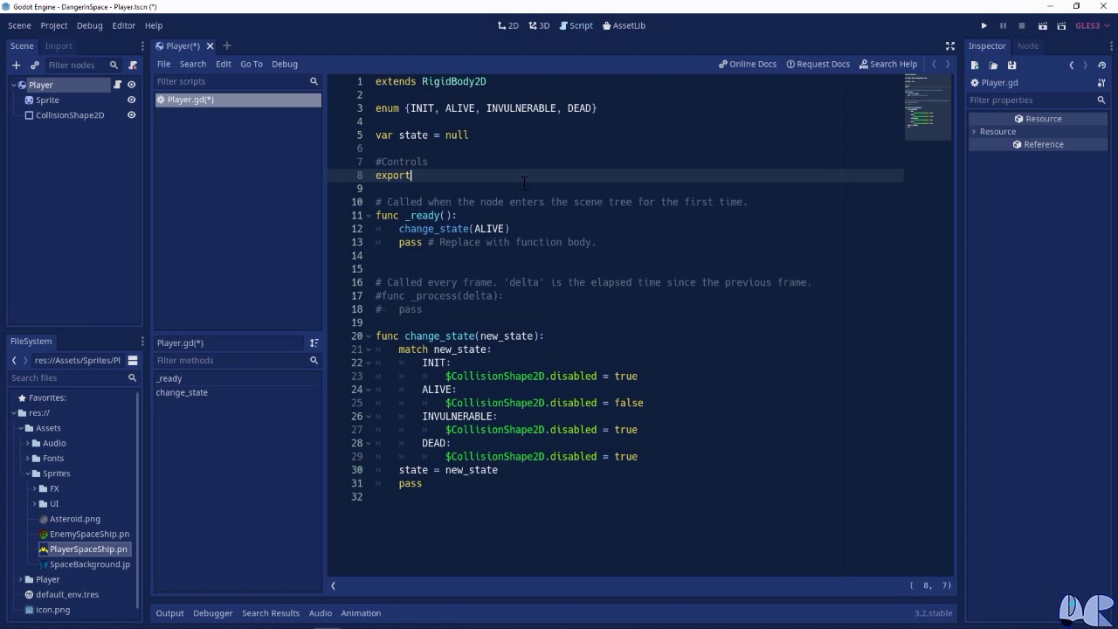
{"action": "type", "text": "(int) "}
{"action": "type", "text": "var engin"}
{"action": "type", "text": "e_power"}
{"action": "key", "text": "Return"}
Add exported spin_power, thrust = Vector2() and rotation_dir = 0, then save the script.
{"action": "type", "text": "export (int)"}
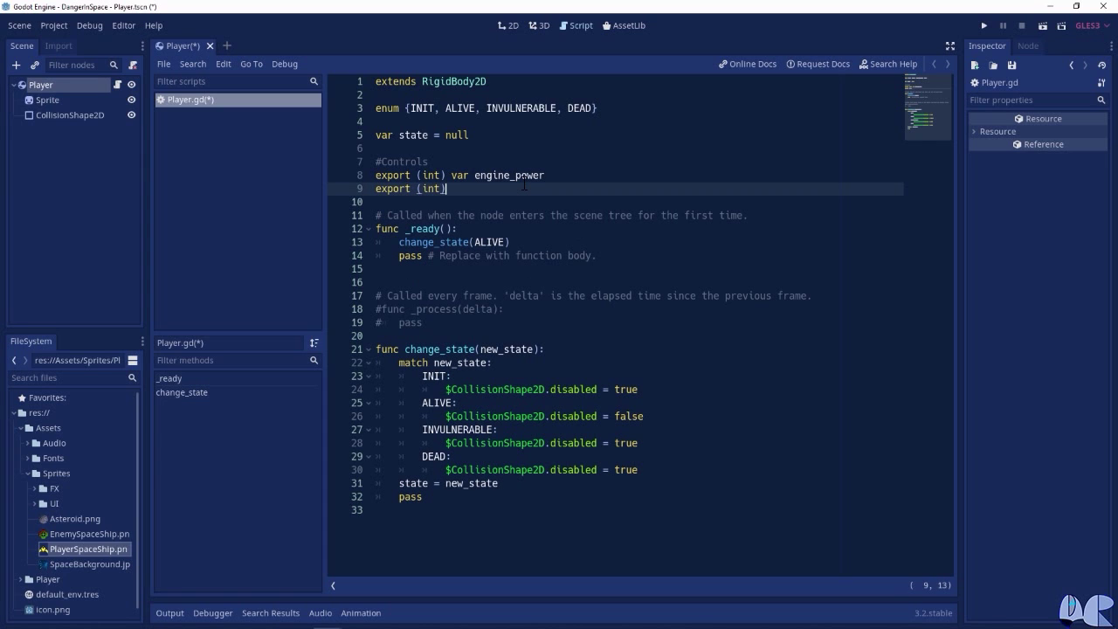
{"action": "type", "text": " var "}
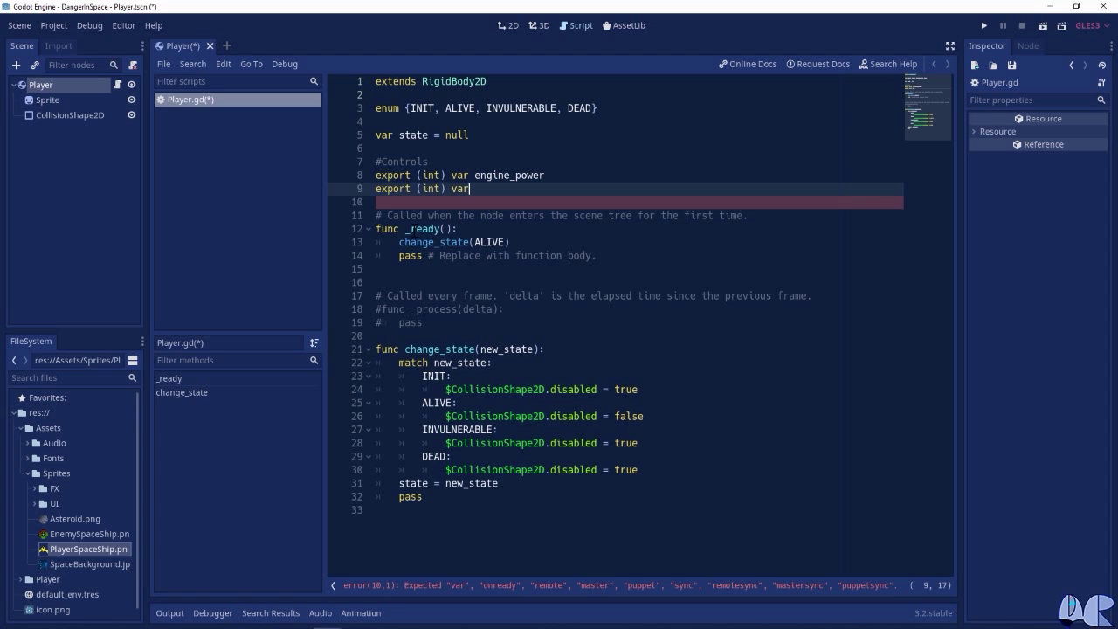
{"action": "type", "text": "spin_power"}
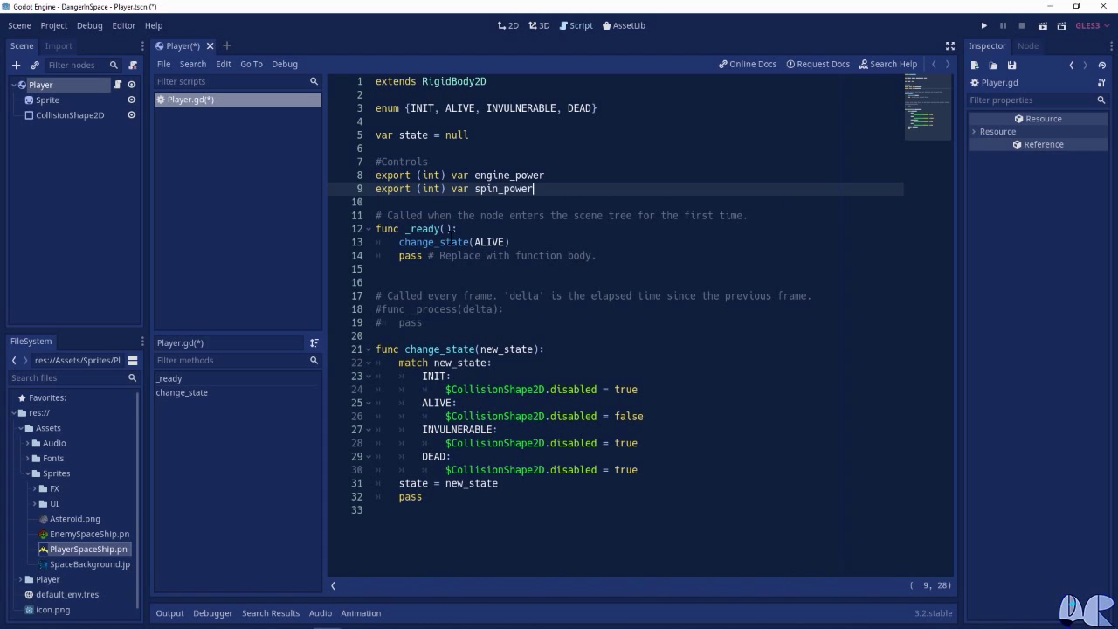
{"action": "key", "text": "Return"}
{"action": "key", "text": "Return"}
{"action": "type", "text": "var "}
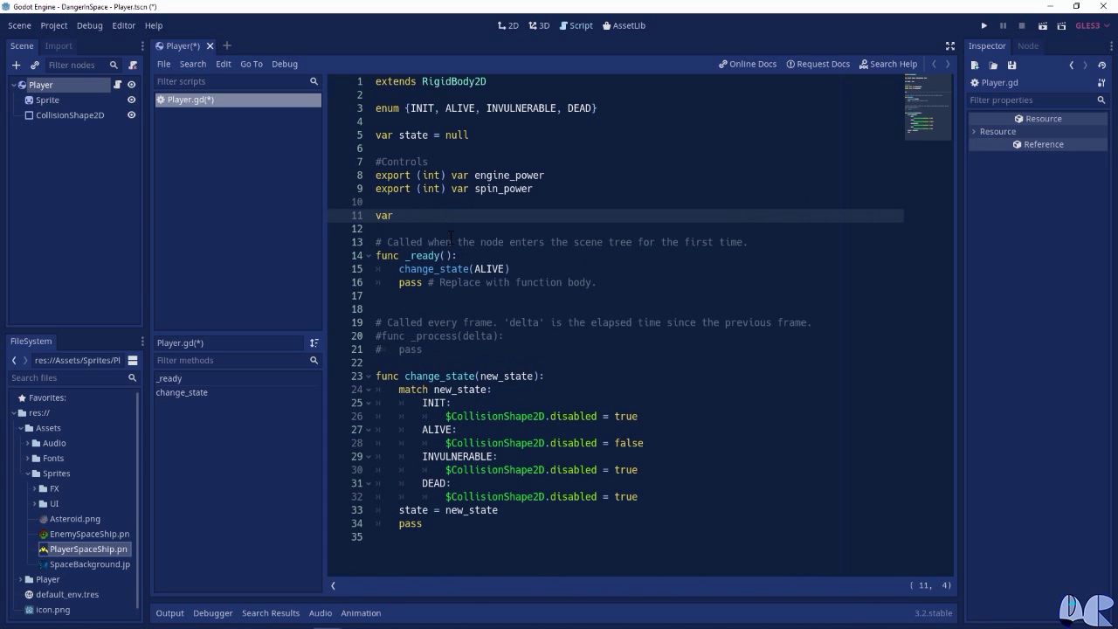
{"action": "type", "text": "thrust"}
{"action": "type", "text": " = Vector"}
{"action": "key", "text": "Return"}
{"action": "type", "text": ")"}
{"action": "key", "text": "Return"}
{"action": "type", "text": "var rotation_dir = 0"}
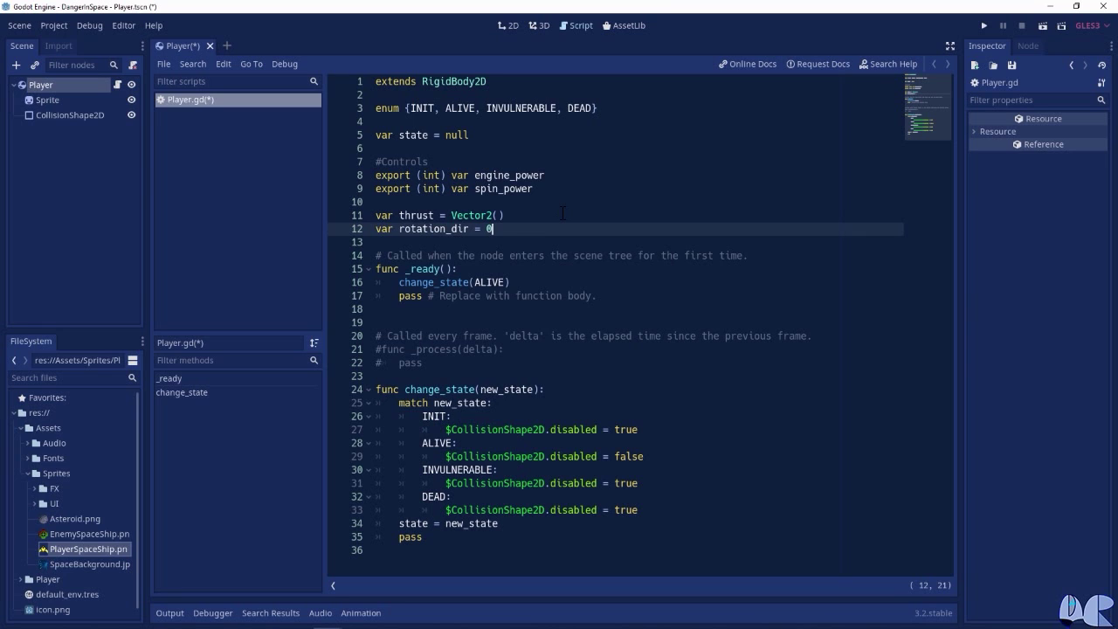
{"action": "key", "text": "ctrl+s"}
{"action": "left_click", "coordinate": [49, 82]}
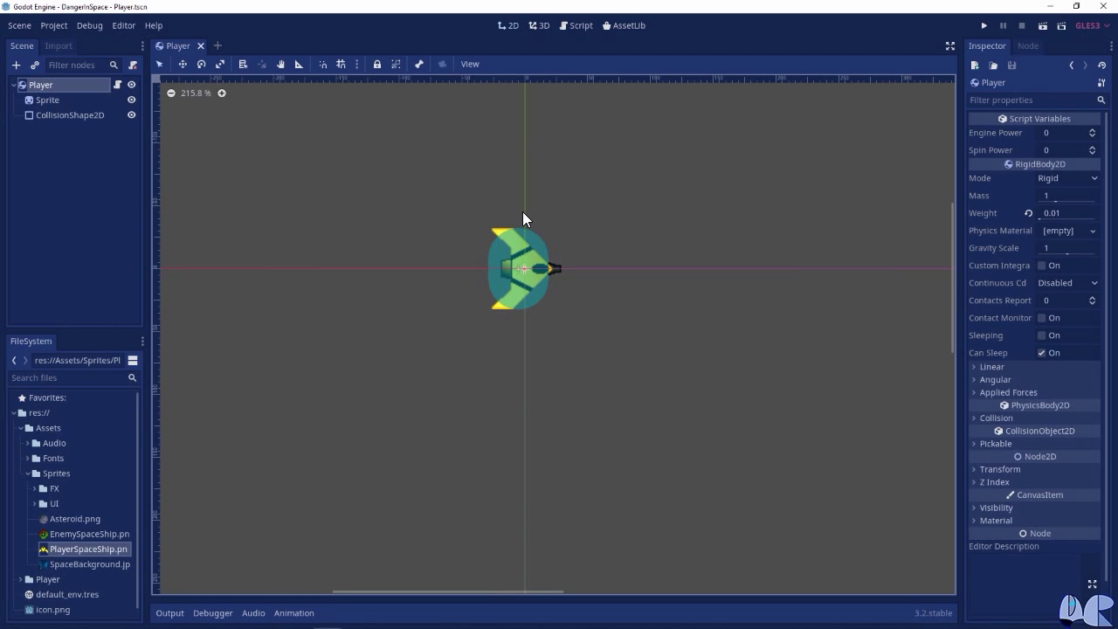
Set the Player's Engine Power to 500 and Spin Power to 15000, then return to Player.gd.
{"action": "left_click", "coordinate": [1053, 134]}
{"action": "type", "text": "500"}
{"action": "key", "text": "Return"}
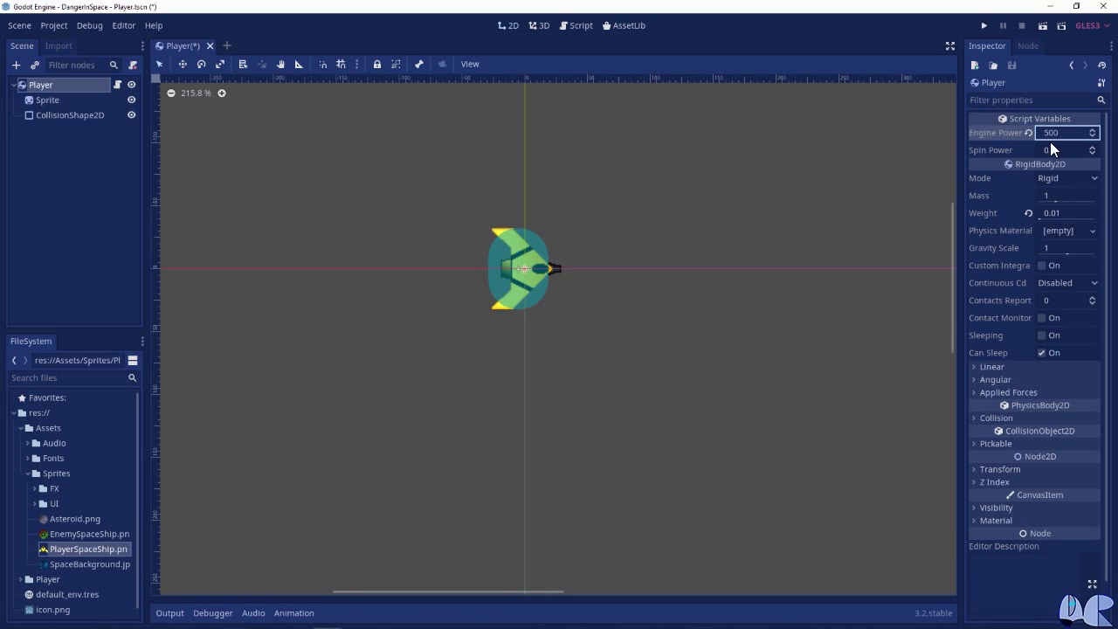
{"action": "left_click", "coordinate": [1052, 149]}
{"action": "type", "text": "15000"}
{"action": "key", "text": "Return"}
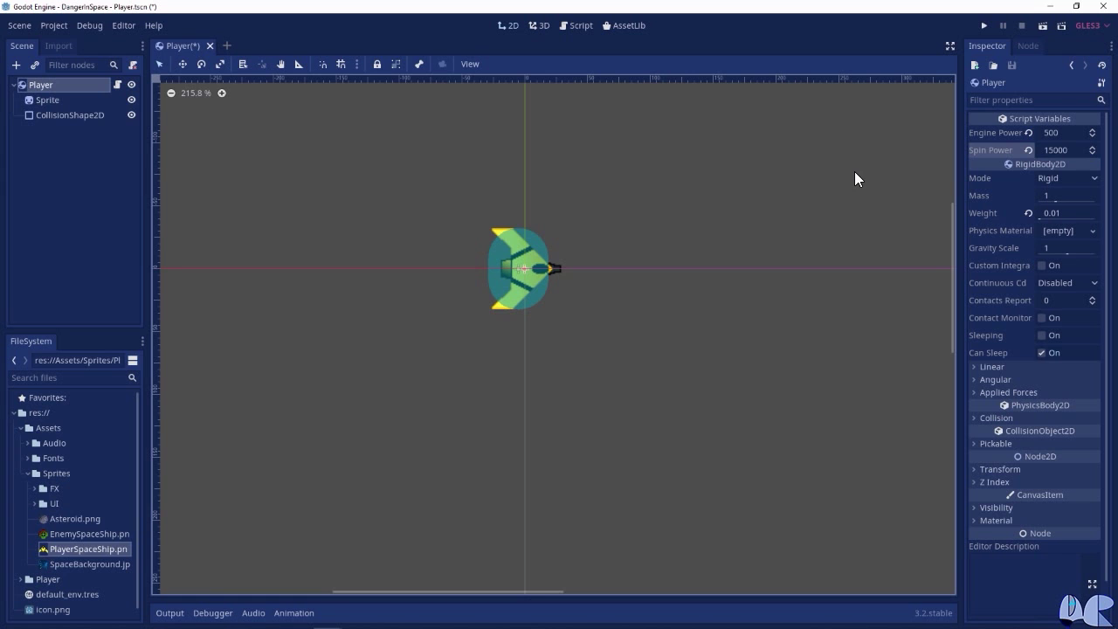
{"action": "left_click", "coordinate": [575, 25]}
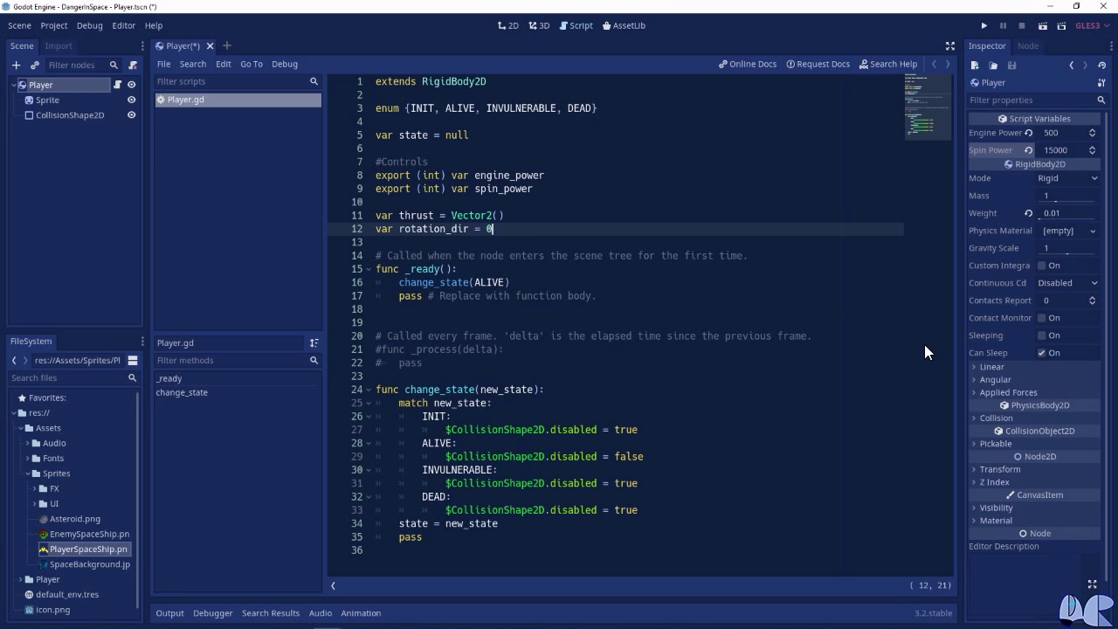
Set the Player's Linear Damp to 1 and Angular Damp to 5 in the Inspector.
{"action": "left_click", "coordinate": [995, 367]}
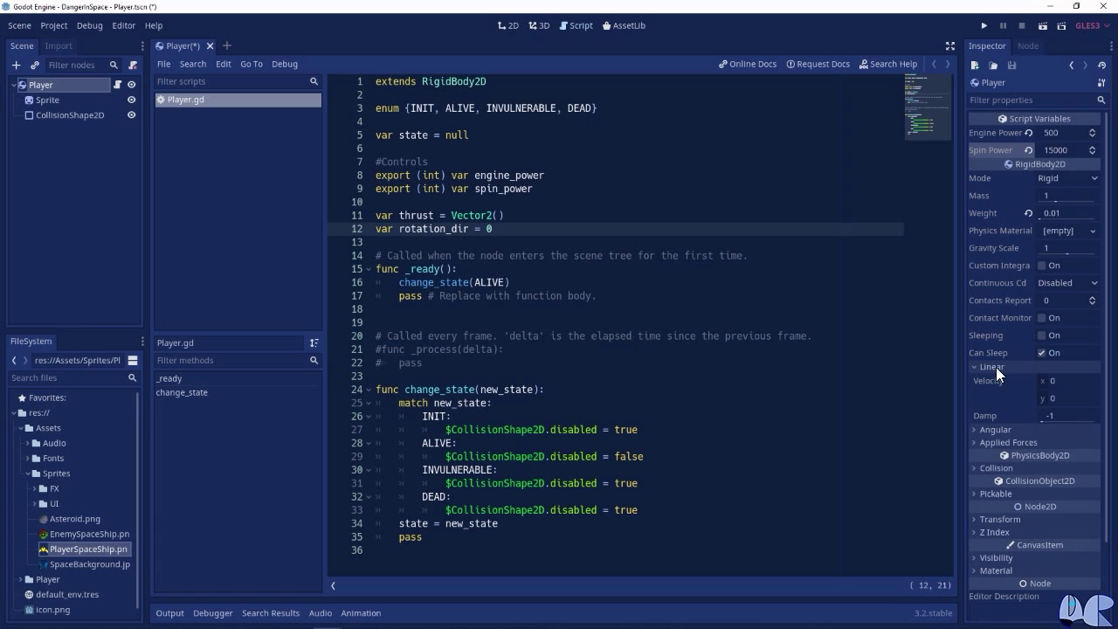
{"action": "left_click", "coordinate": [1055, 416]}
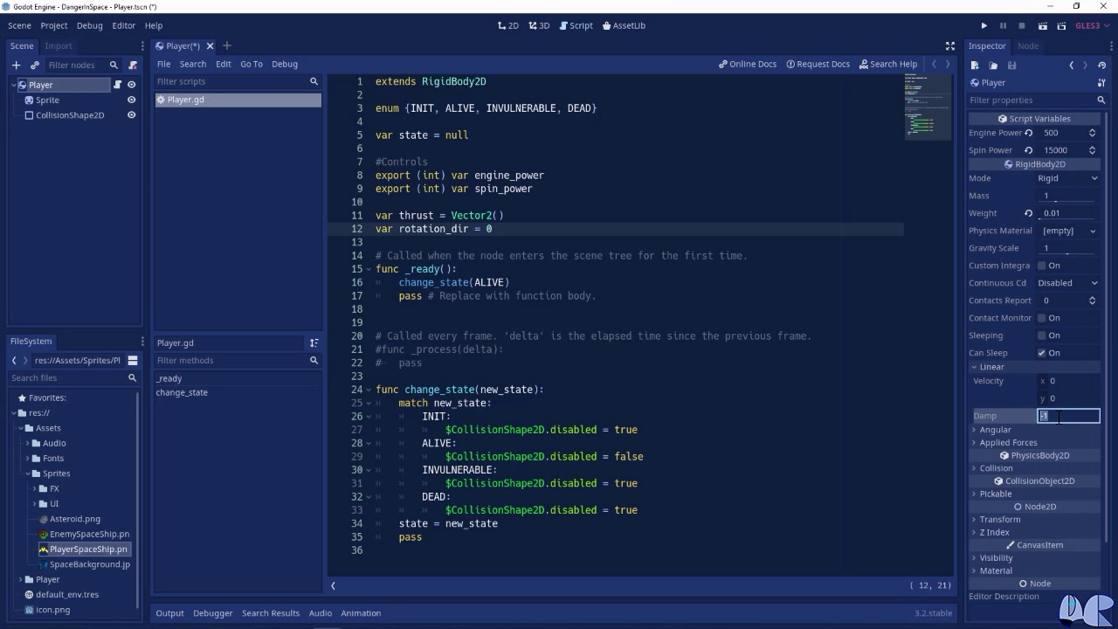
{"action": "type", "text": "1"}
{"action": "key", "text": "Return"}
{"action": "left_click", "coordinate": [1000, 429]}
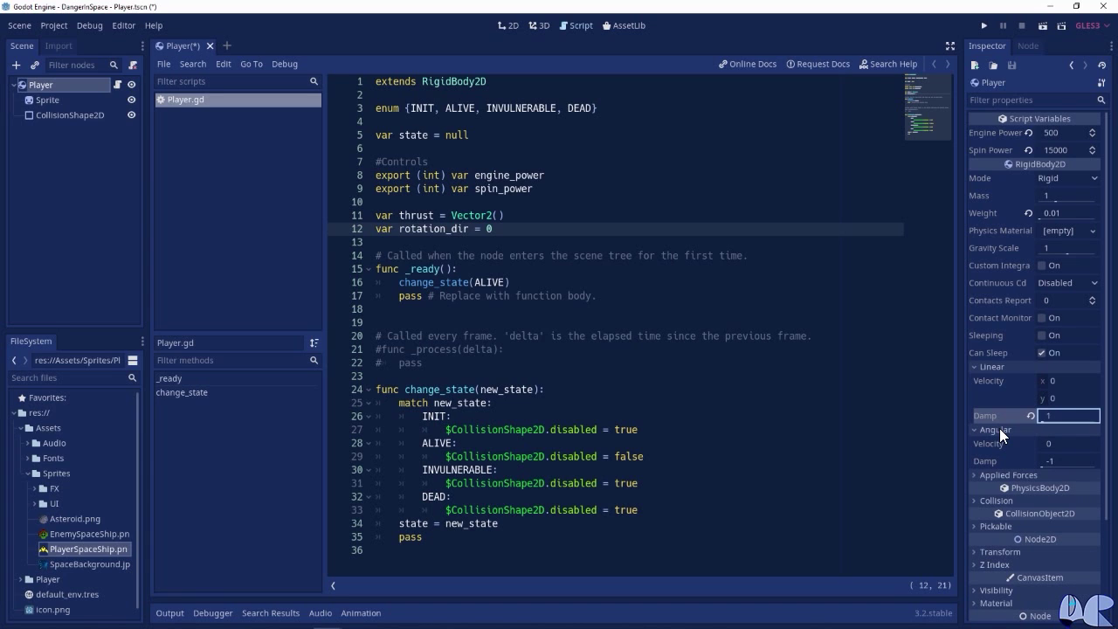
{"action": "left_click", "coordinate": [1054, 464]}
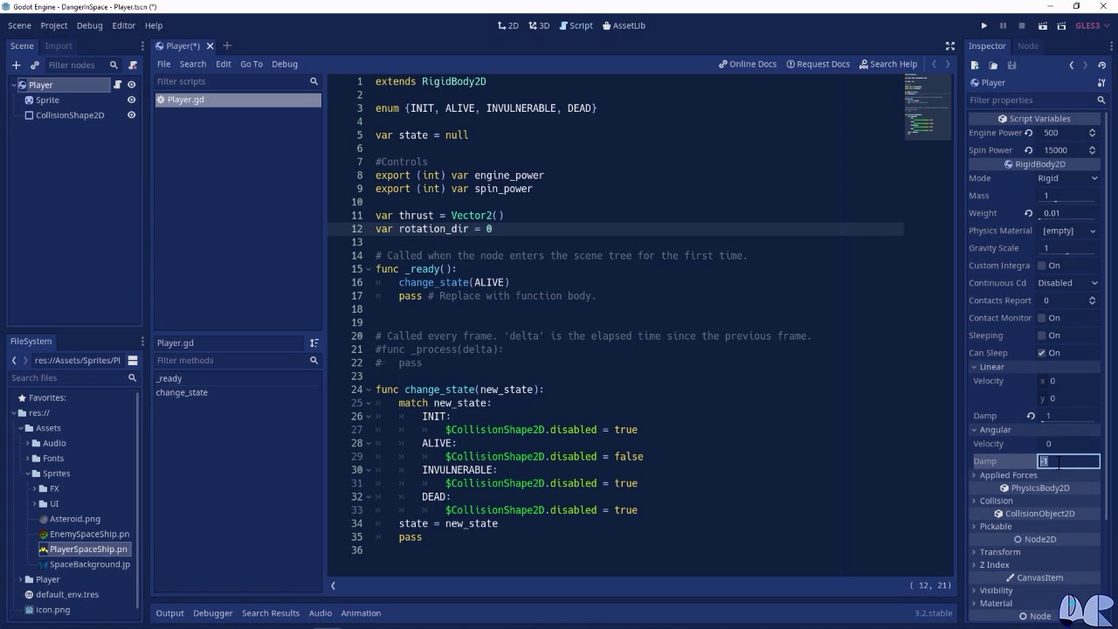
{"action": "type", "text": "5"}
{"action": "key", "text": "Return"}
{"action": "left_click", "coordinate": [381, 350]}
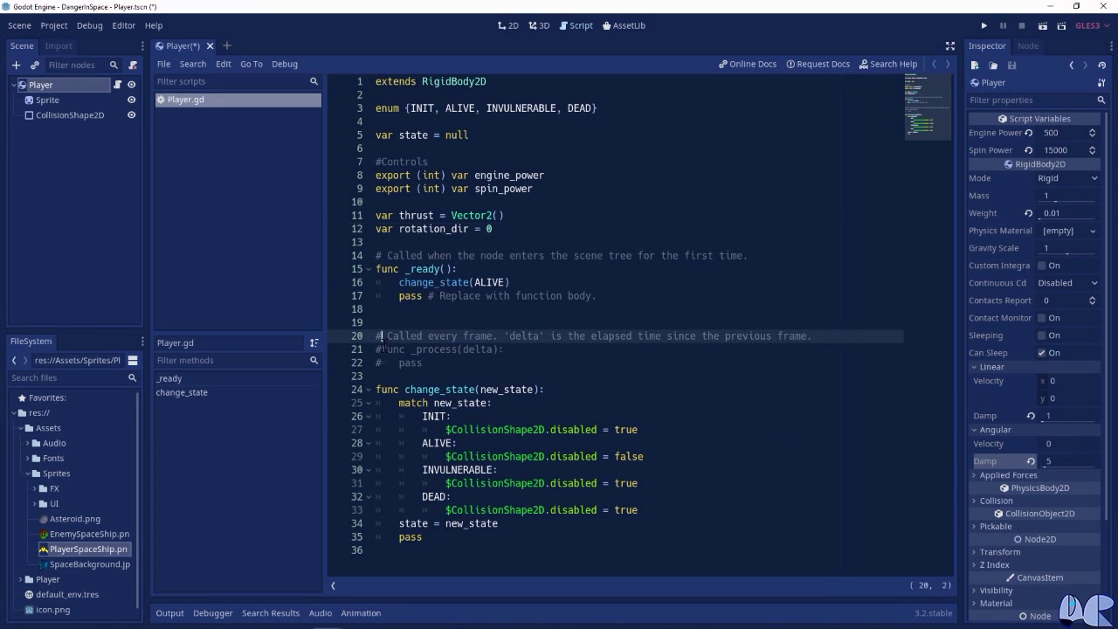
Uncomment the _process function and make it call get_input().
{"action": "key", "text": "BackSpace"}
{"action": "left_click", "coordinate": [384, 364]}
{"action": "key", "text": "BackSpace"}
{"action": "left_click", "coordinate": [522, 352]}
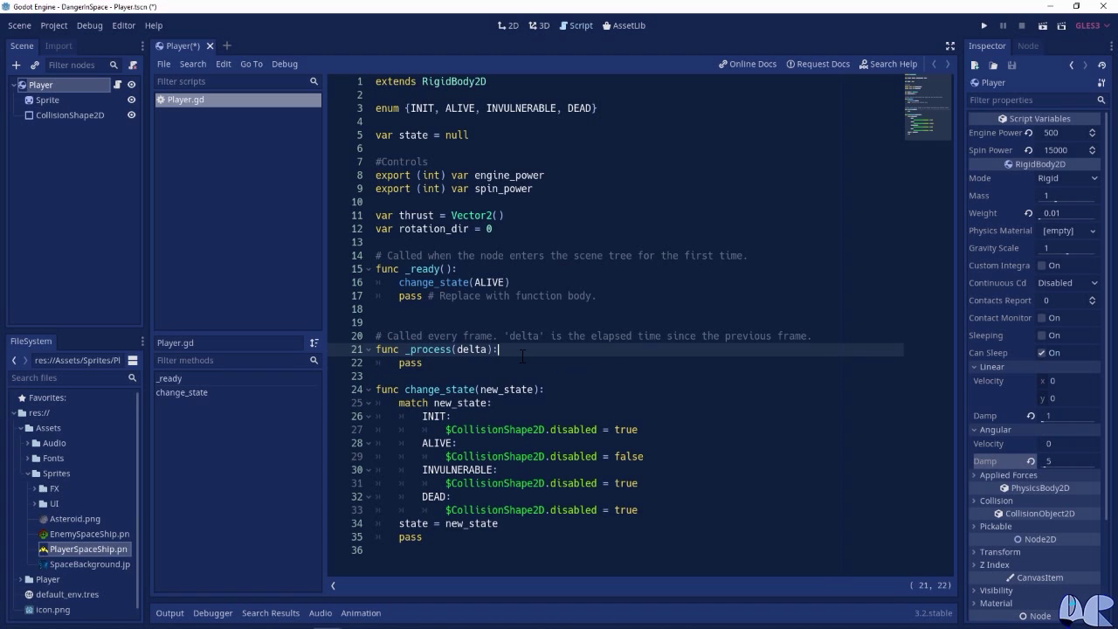
{"action": "key", "text": "Return"}
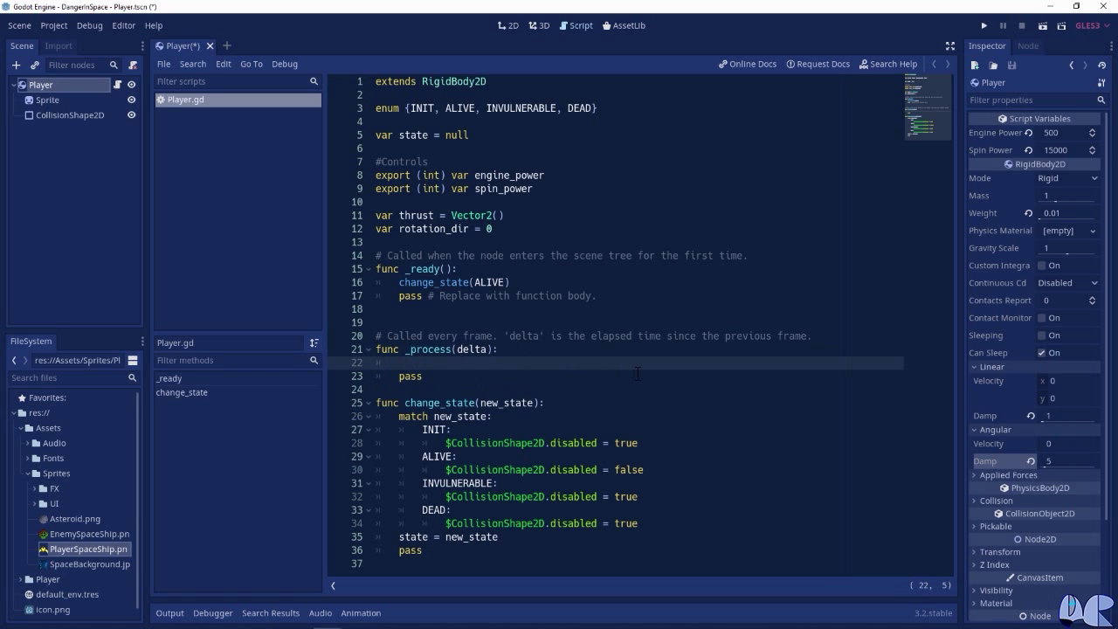
{"action": "type", "text": "get_in"}
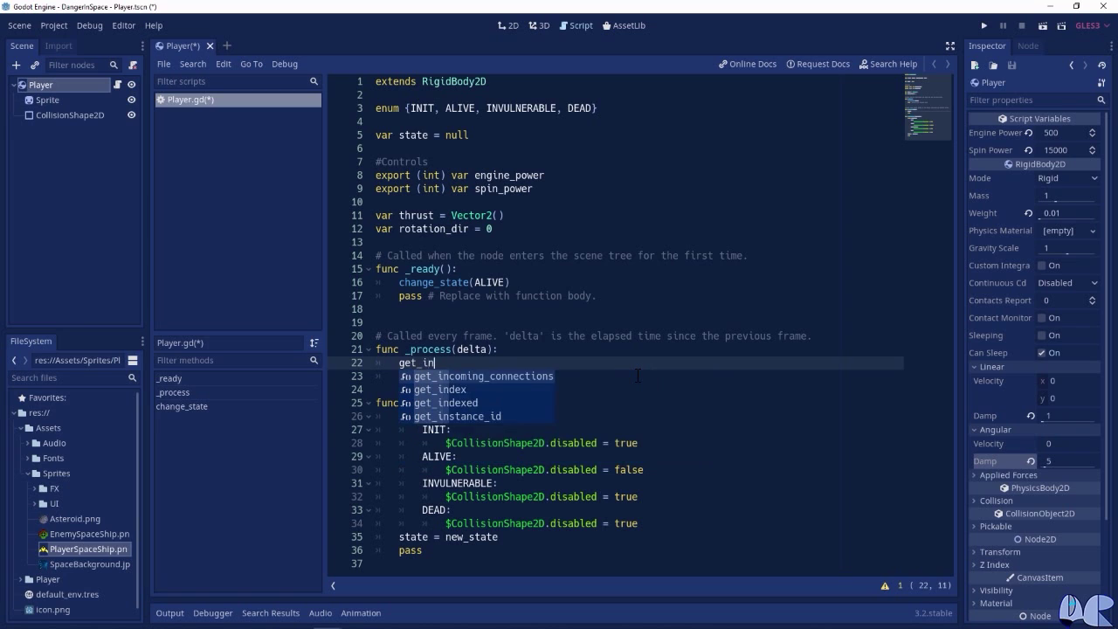
{"action": "type", "text": "put()"}
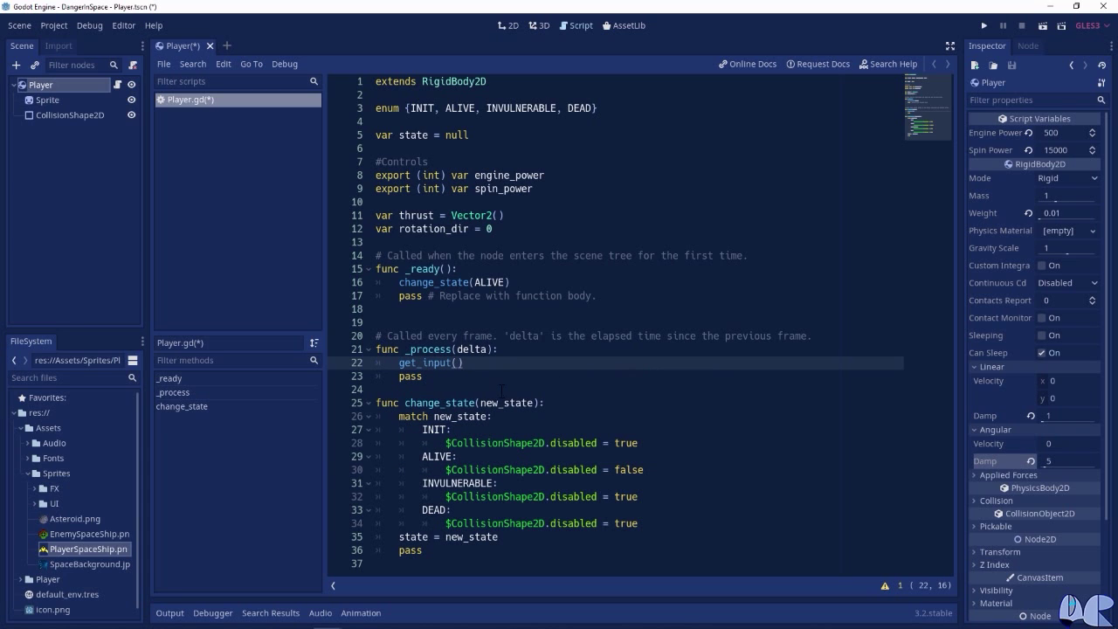
Add a get_input() function stub with a pass body below _process.
{"action": "left_click", "coordinate": [494, 379]}
{"action": "key", "text": "Return"}
{"action": "key", "text": "Return"}
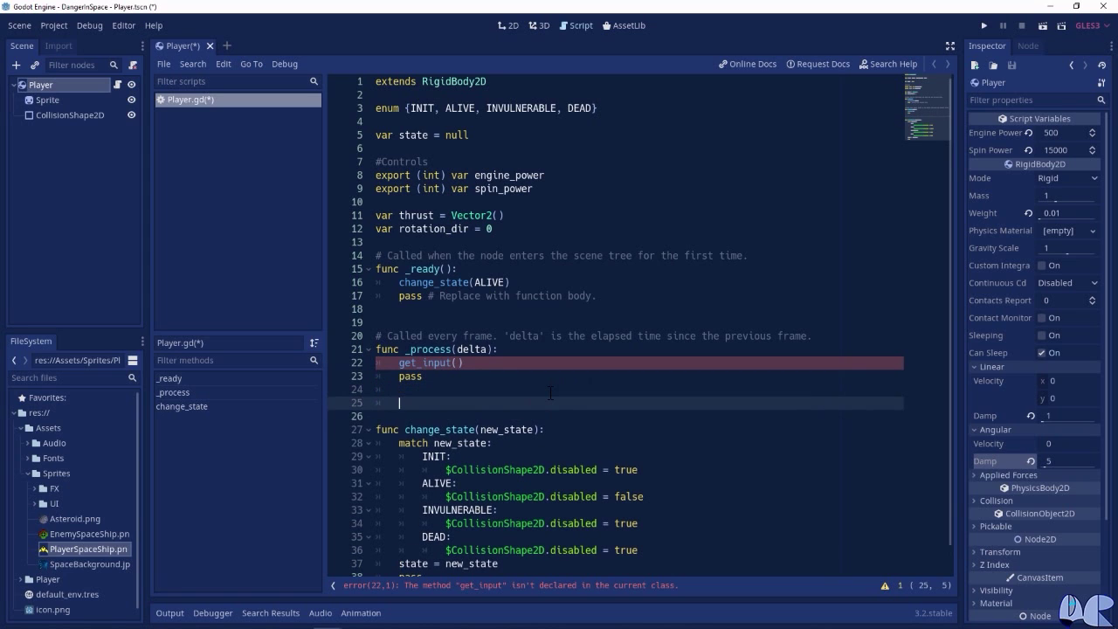
{"action": "type", "text": "fun"}
{"action": "type", "text": "c get_input():"}
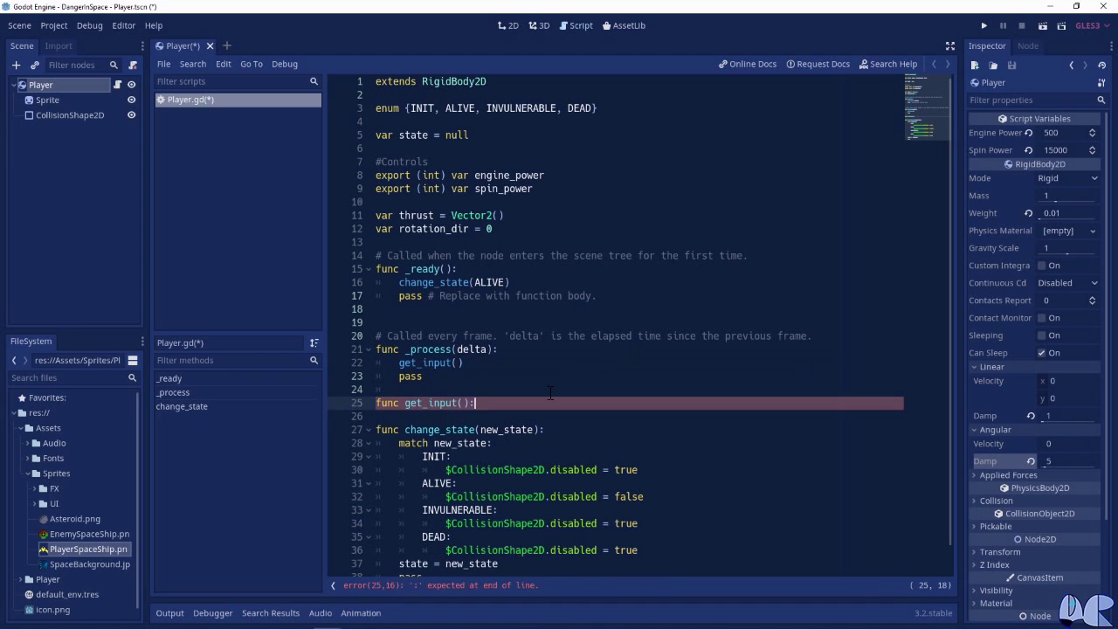
{"action": "key", "text": "Return"}
{"action": "type", "text": "pass"}
{"action": "left_click", "coordinate": [524, 406]}
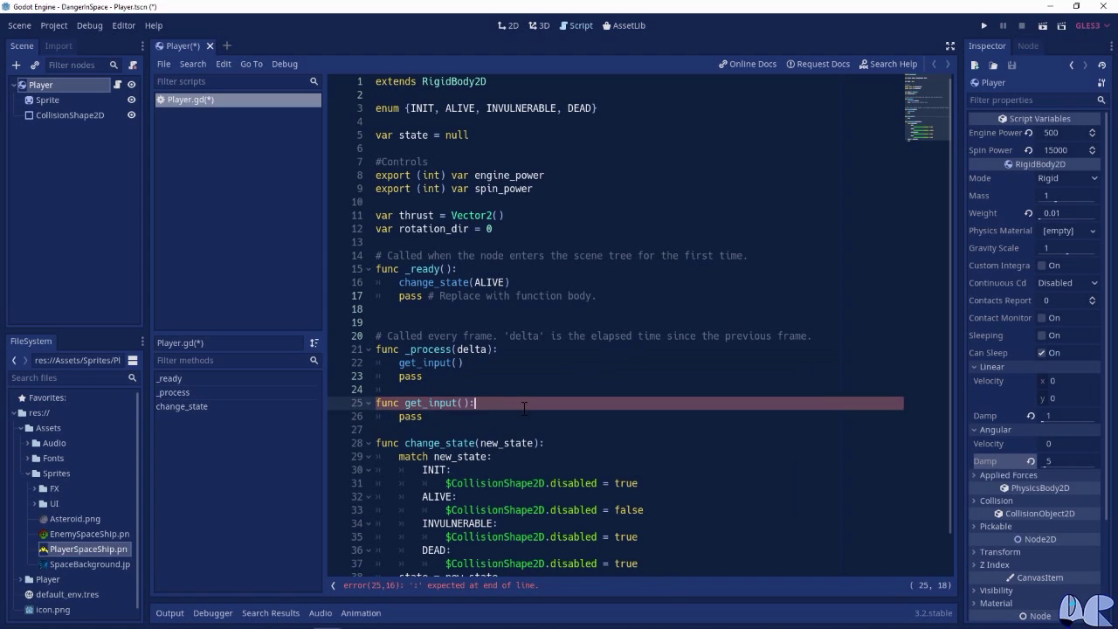
{"action": "key", "text": "Return"}
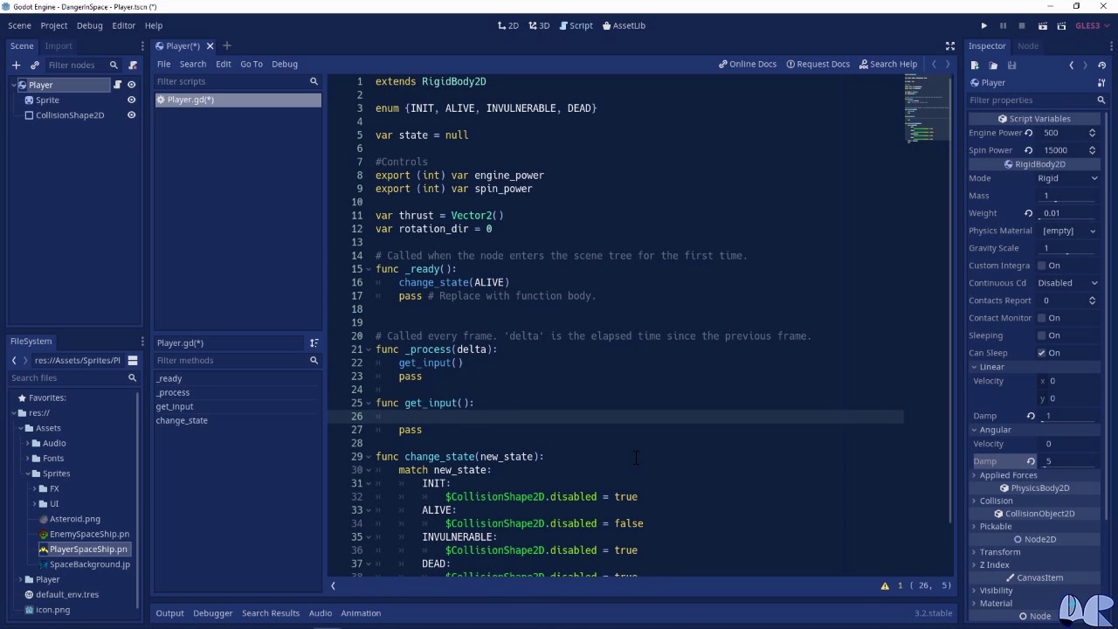
Reset thrust to Vector2() and return early when state is DEAD or INIT.
{"action": "type", "text": "thr"}
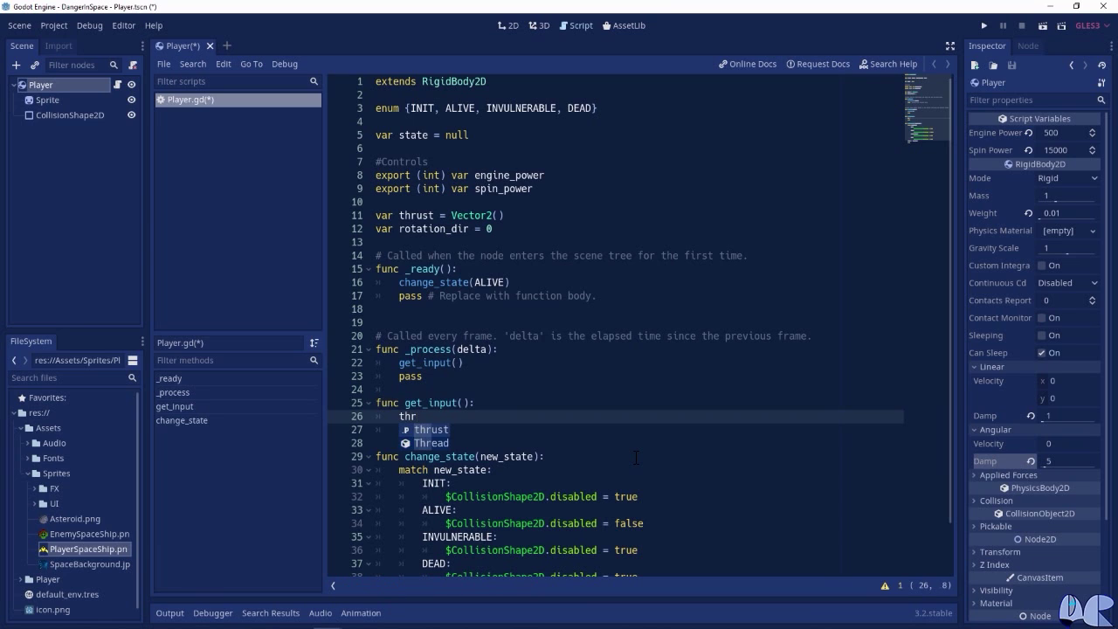
{"action": "key", "text": "Return"}
{"action": "type", "text": "= "}
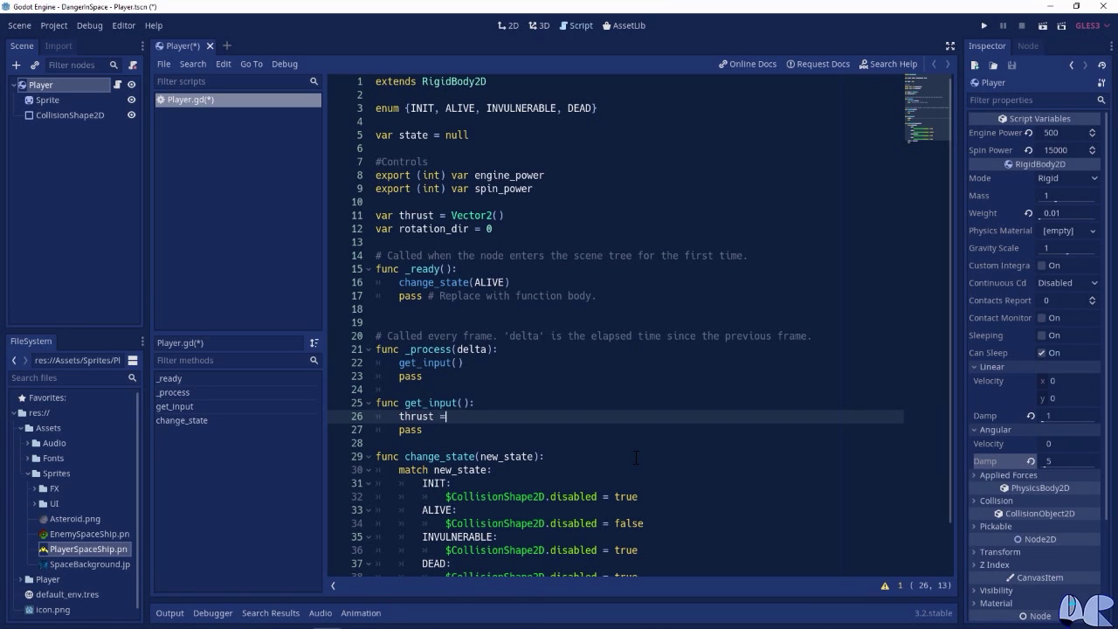
{"action": "type", "text": "Vector"}
{"action": "key", "text": "Return"}
{"action": "type", "text": ")"}
{"action": "key", "text": "Return"}
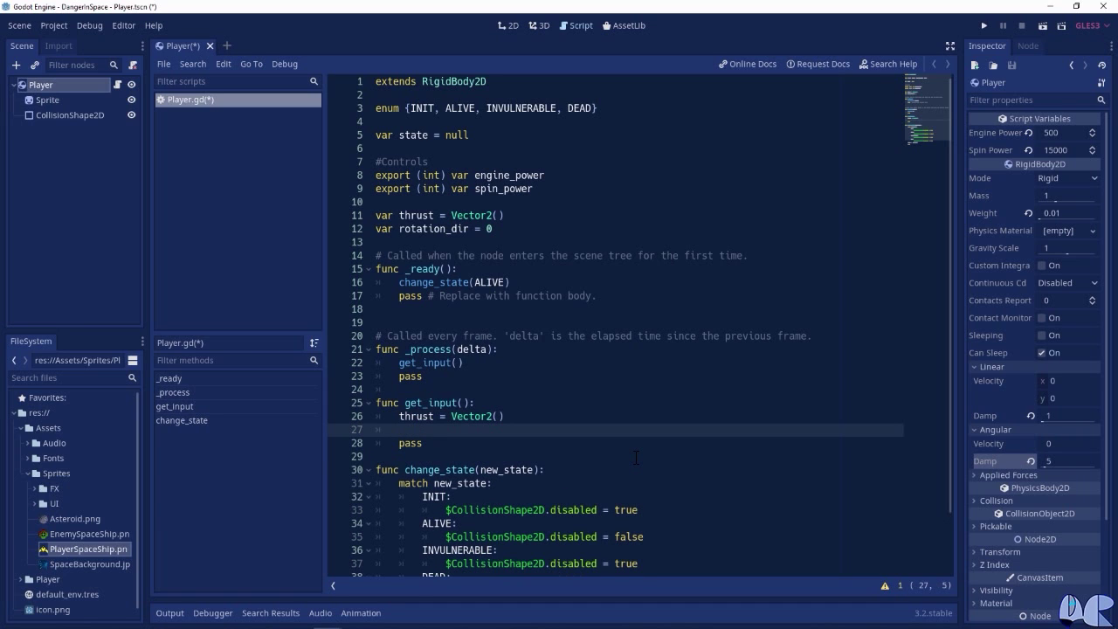
{"action": "key", "text": "Return"}
{"action": "type", "text": "if state"}
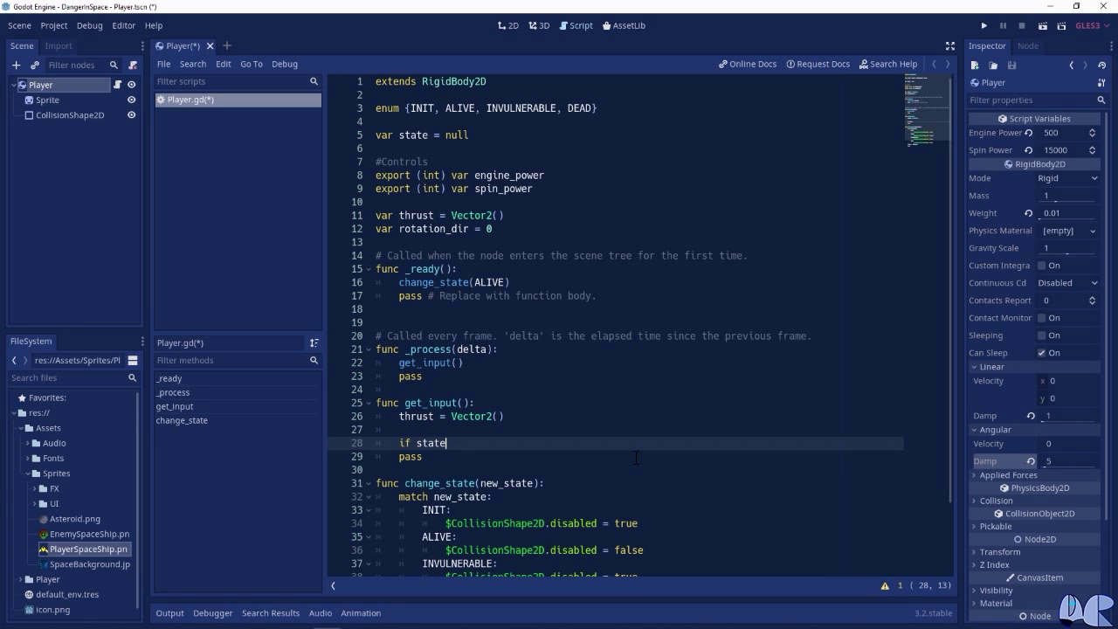
{"action": "type", "text": " in "}
{"action": "type", "text": "[DEAD"}
{"action": "type", "text": ", INIT"}
{"action": "type", "text": "]:"}
{"action": "key", "text": "Return"}
{"action": "type", "text": "retur"}
{"action": "key", "text": "Return"}
{"action": "key", "text": "Return"}
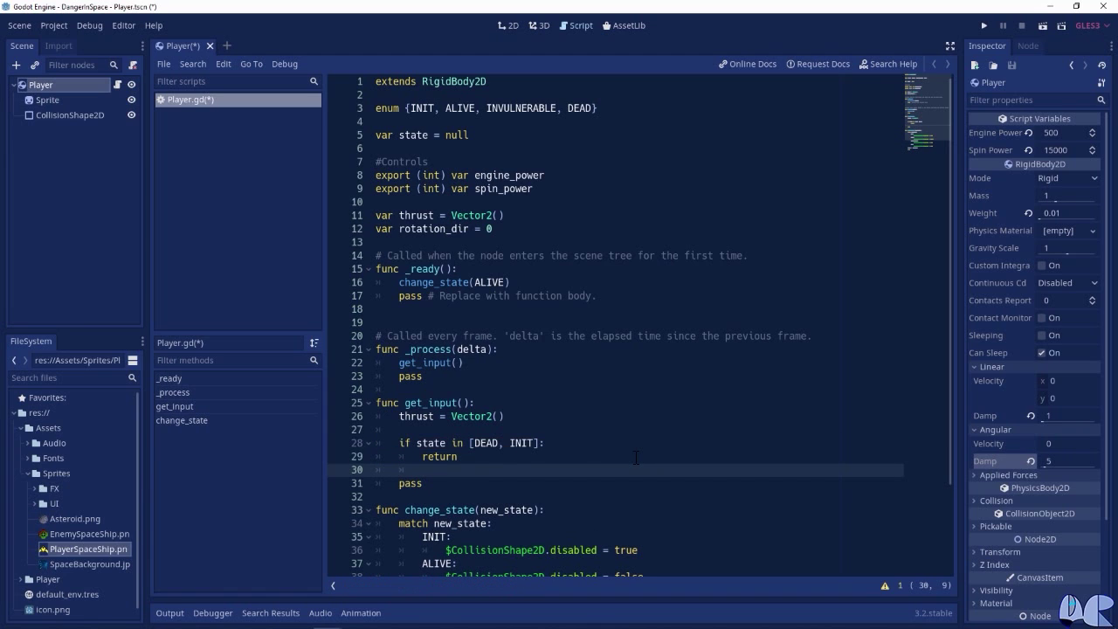
When the "thrust" action is pressed, set thrust to Vector2(engine_power, 0).
{"action": "key", "text": "Return"}
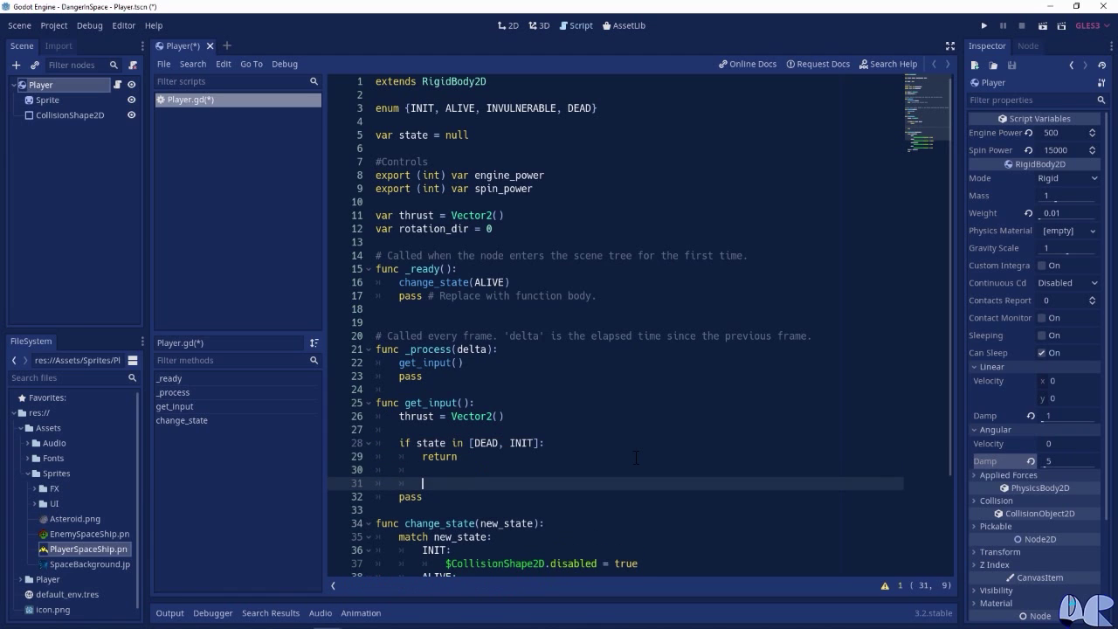
{"action": "type", "text": "if Input"}
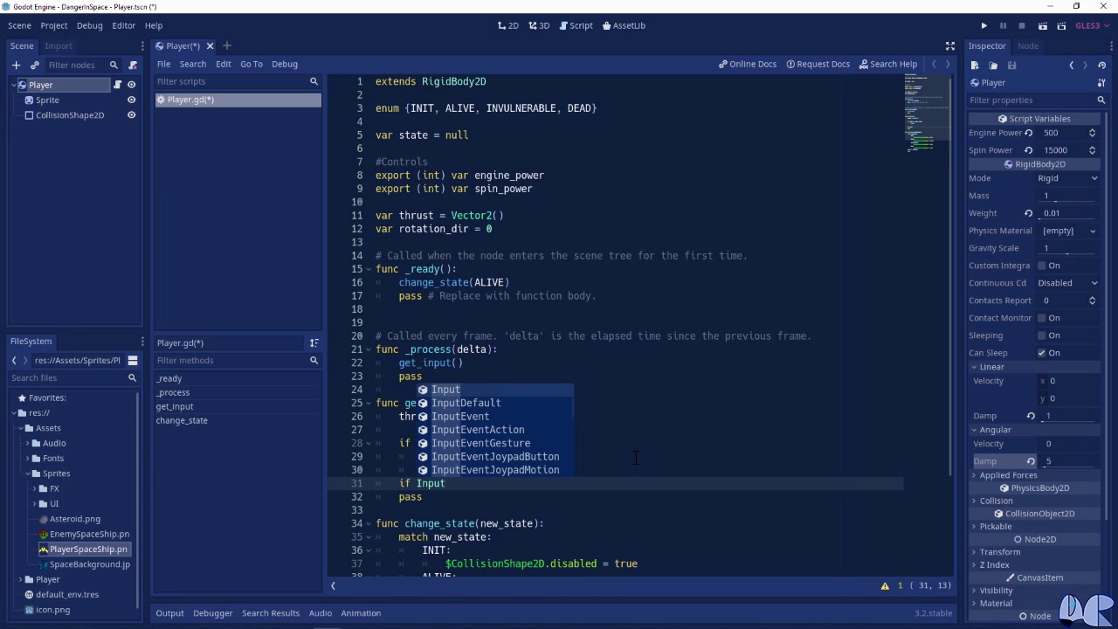
{"action": "type", "text": ".is"}
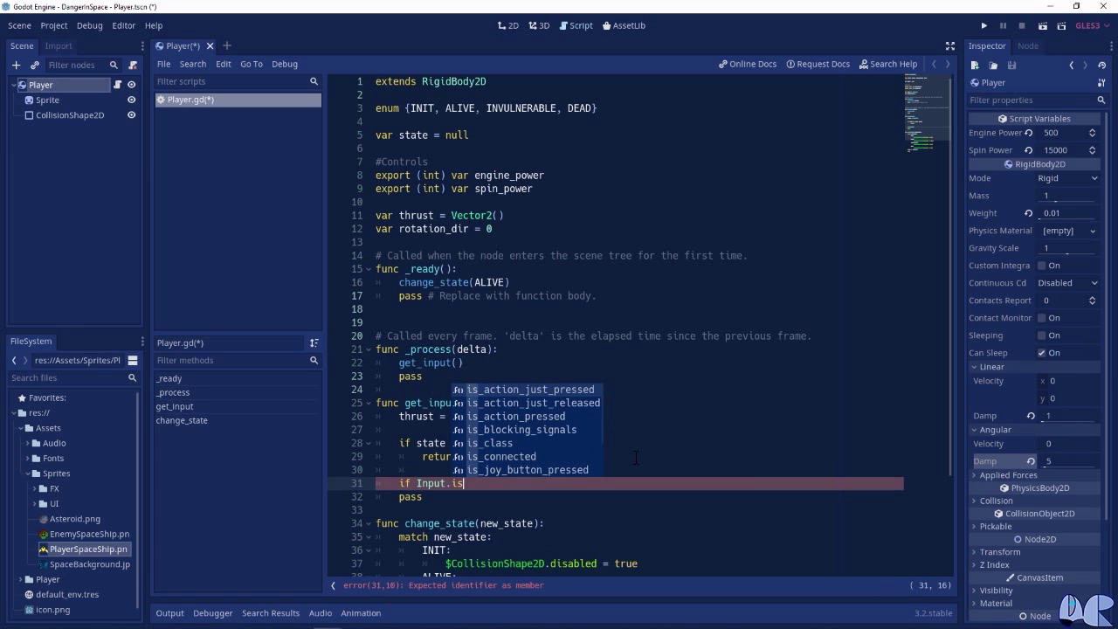
{"action": "key", "text": "Down"}
{"action": "key", "text": "Down"}
{"action": "key", "text": "Return"}
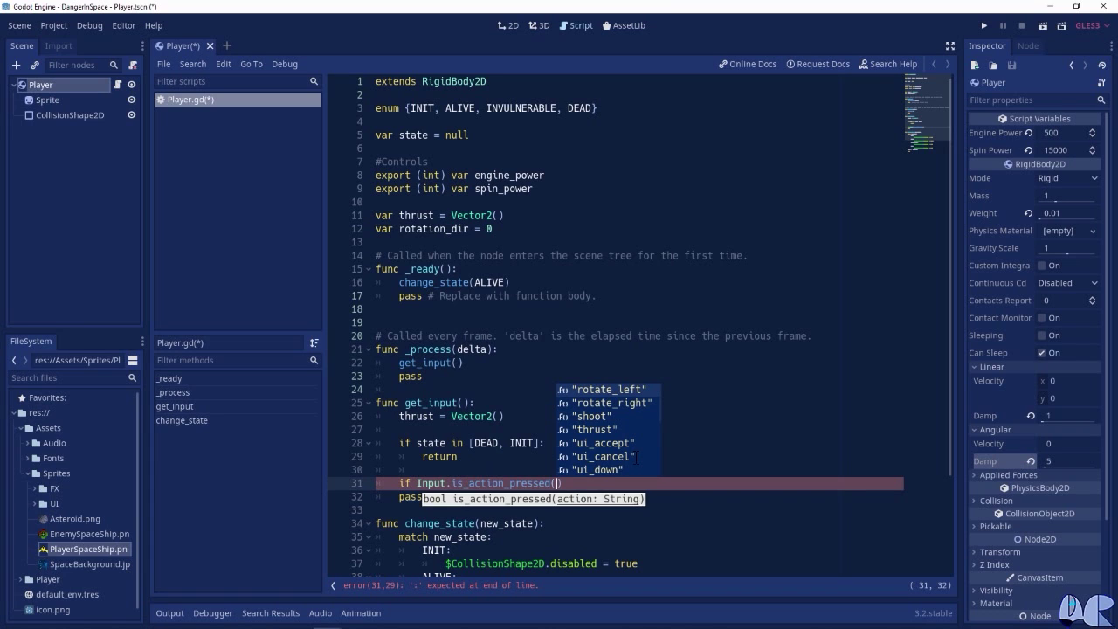
{"action": "key", "text": "Down"}
{"action": "key", "text": "Down"}
{"action": "key", "text": "Down"}
{"action": "key", "text": "Return"}
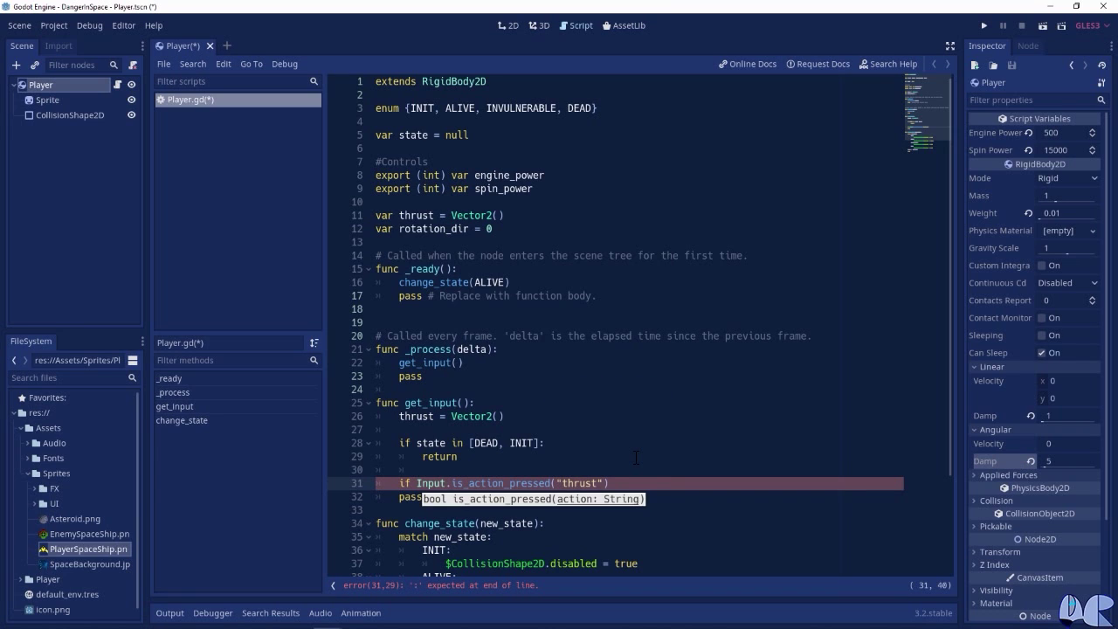
{"action": "key", "text": "End"}
{"action": "type", "text": ":"}
{"action": "key", "text": "Return"}
{"action": "type", "text": "thrust"}
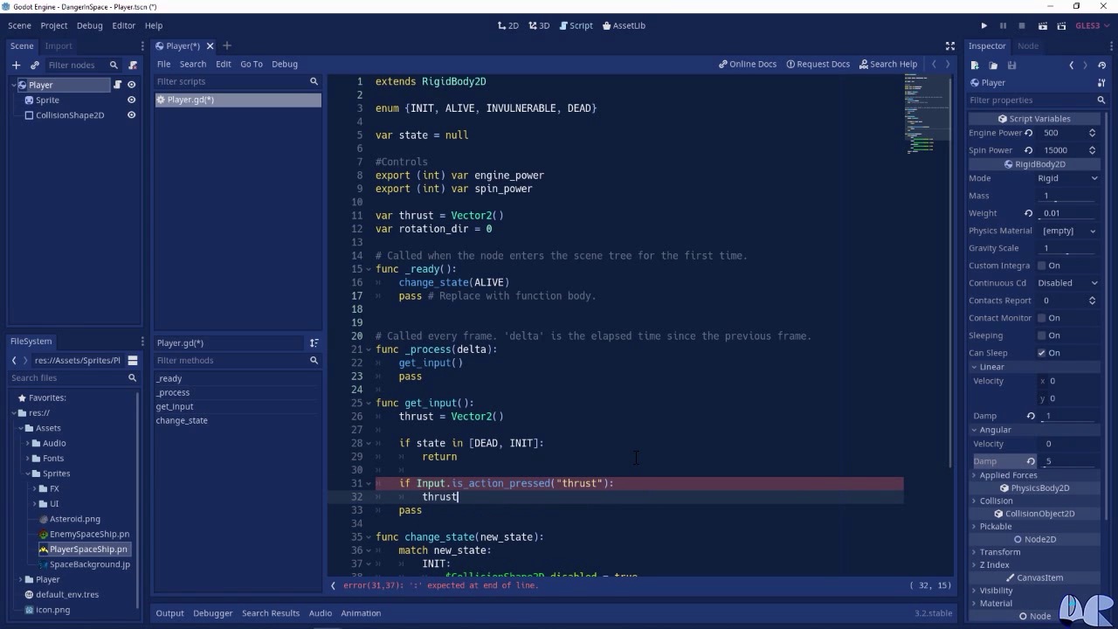
{"action": "type", "text": " = Vecto"}
{"action": "key", "text": "Return"}
{"action": "type", "text": "("}
{"action": "type", "text": "engine"}
{"action": "key", "text": "Return"}
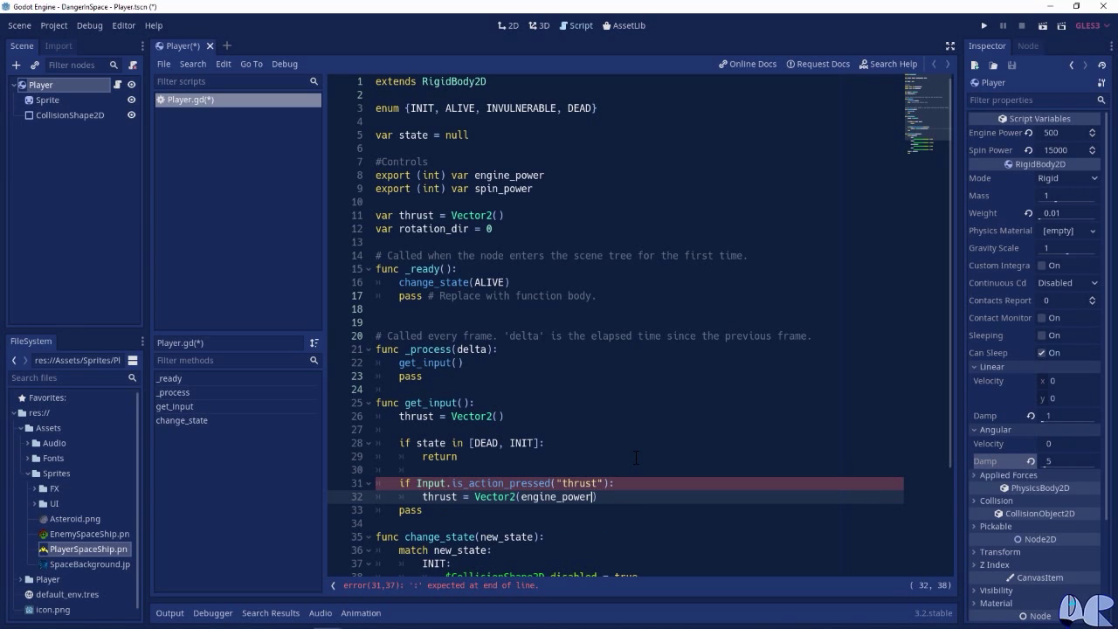
{"action": "type", "text": ", 0"}
{"action": "key", "text": "End"}
Reset rotation_dir to 0 and add 1 to it when "rotate_right" is pressed.
{"action": "key", "text": "Return"}
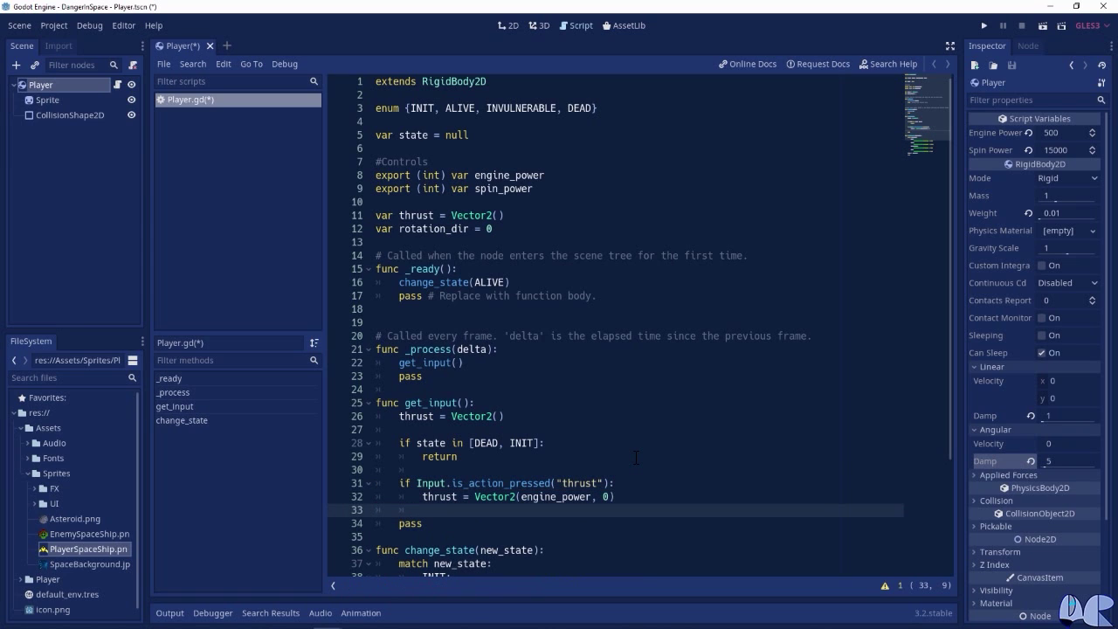
{"action": "key", "text": "BackSpace"}
{"action": "type", "text": "rota"}
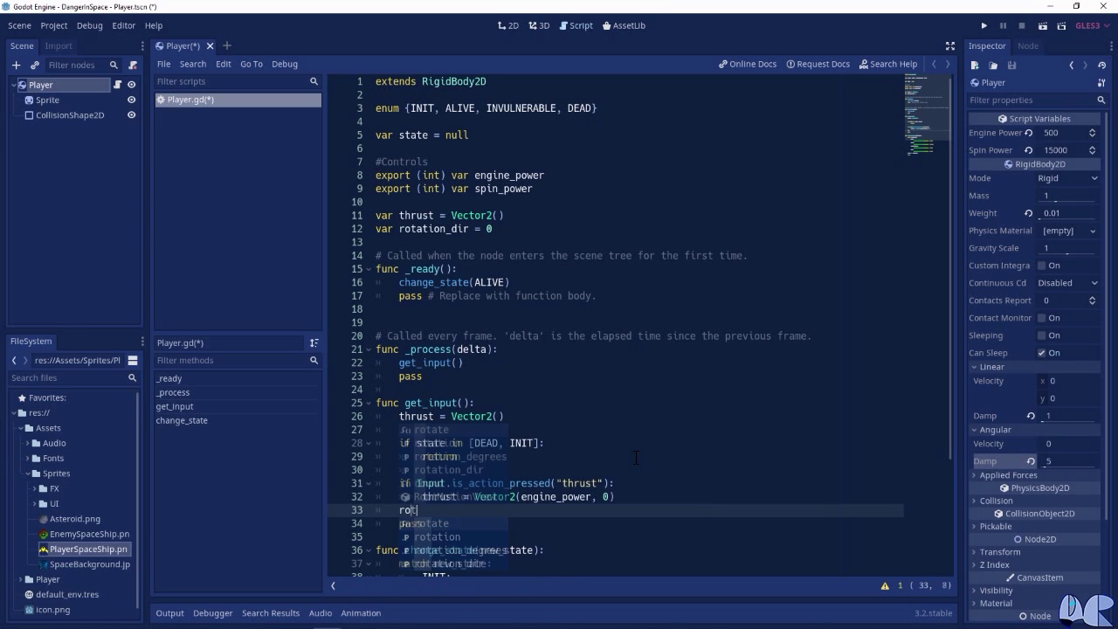
{"action": "key", "text": "Down"}
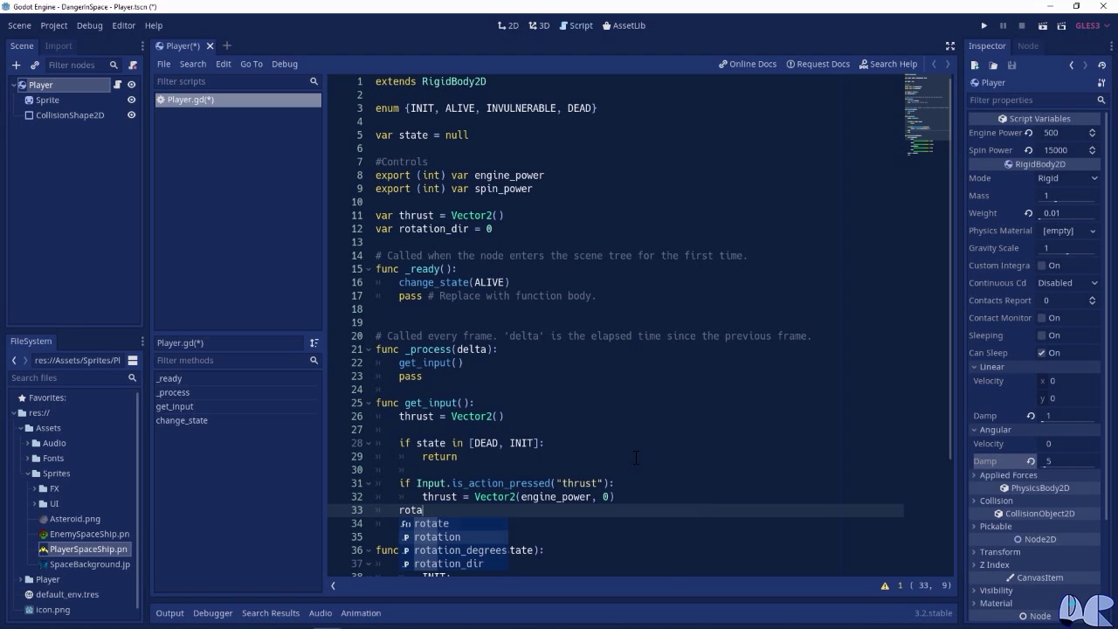
{"action": "key", "text": "Down"}
{"action": "key", "text": "Down"}
{"action": "key", "text": "Return"}
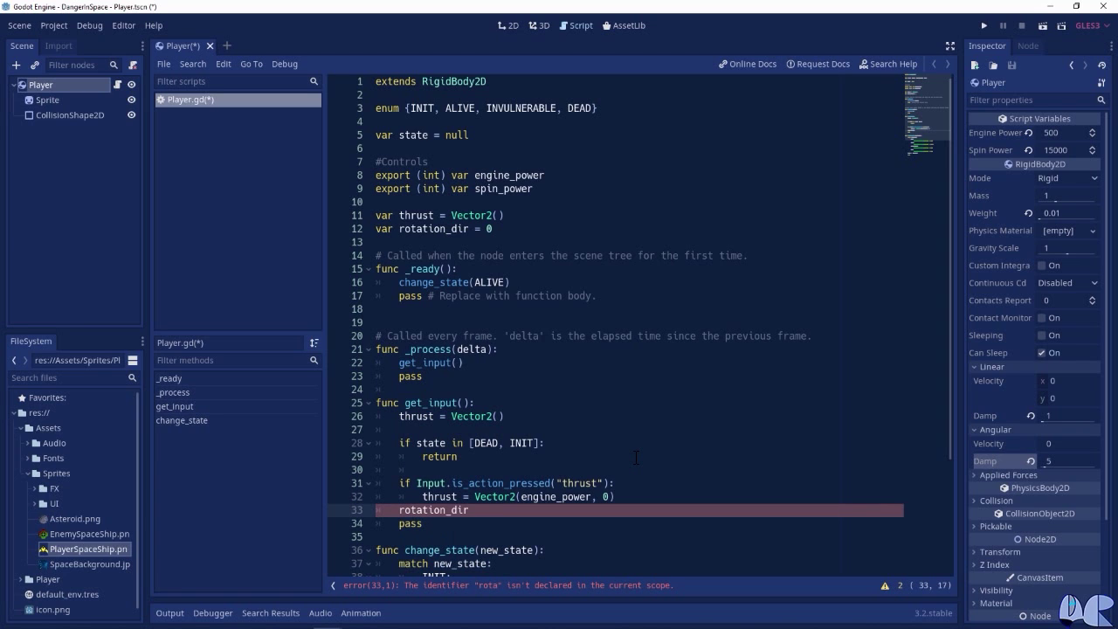
{"action": "type", "text": " ="}
{"action": "type", "text": " 0"}
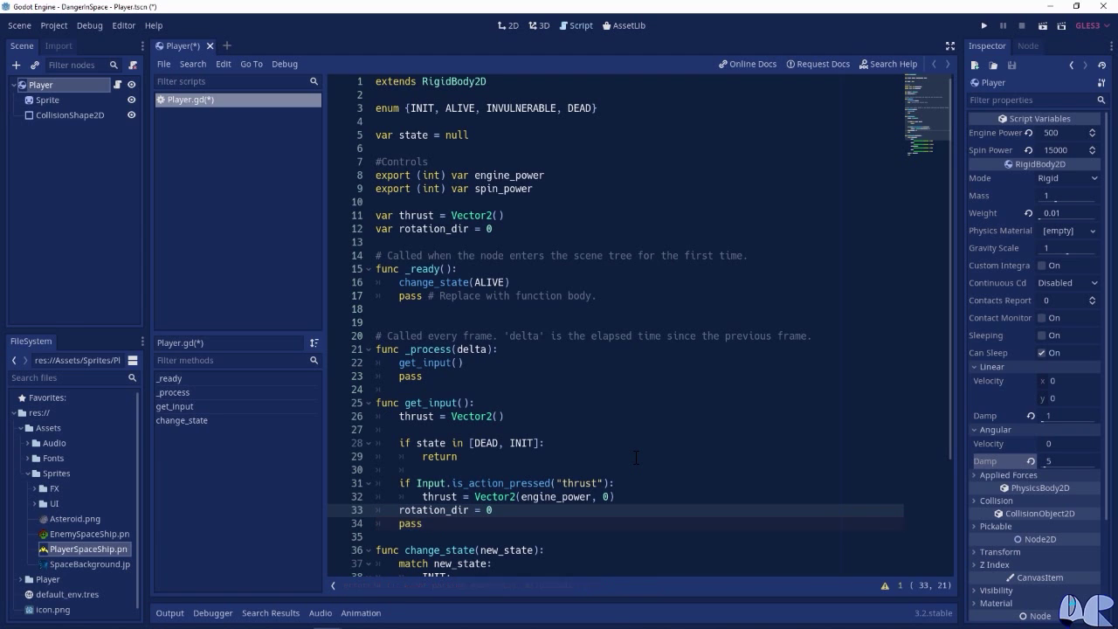
{"action": "key", "text": "Return"}
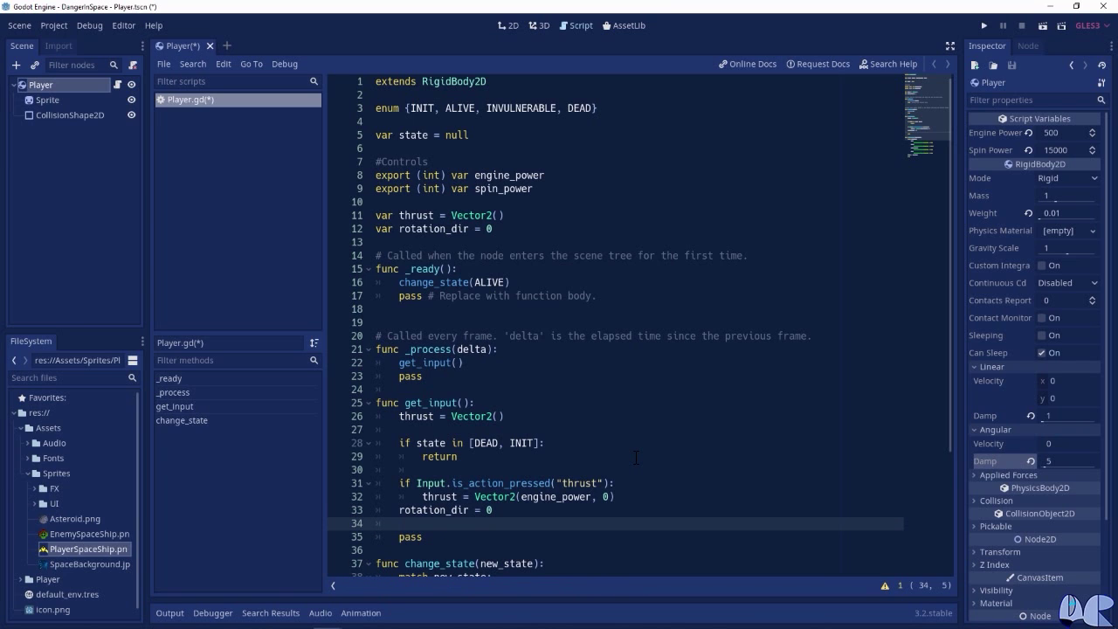
{"action": "type", "text": "if Input.is"}
{"action": "key", "text": "Down"}
{"action": "key", "text": "Down"}
{"action": "key", "text": "Return"}
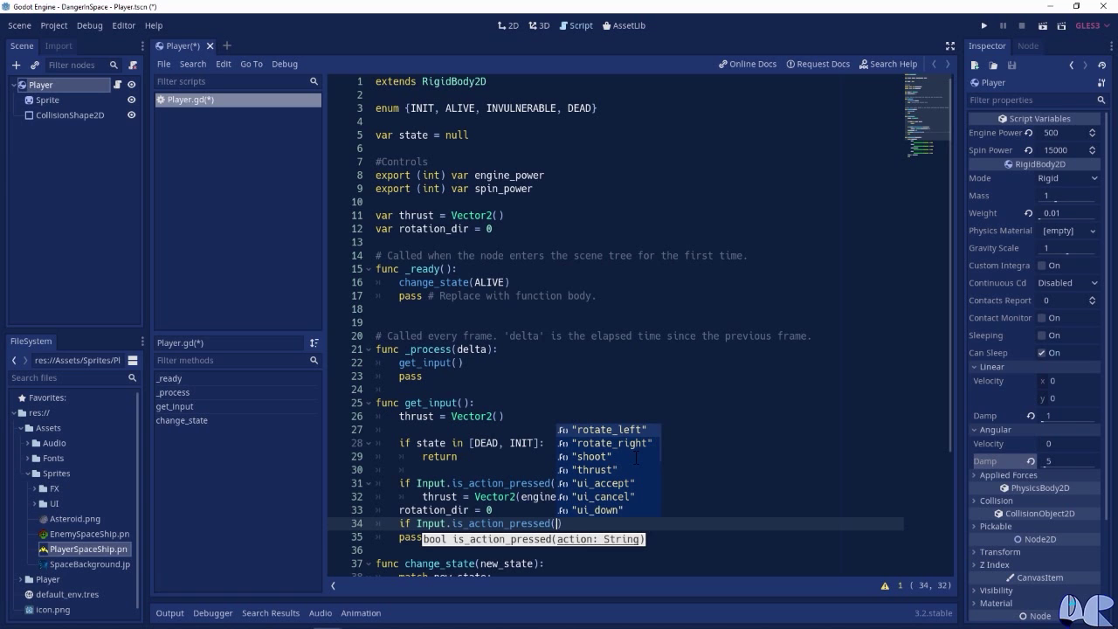
{"action": "type", "text": "\""}
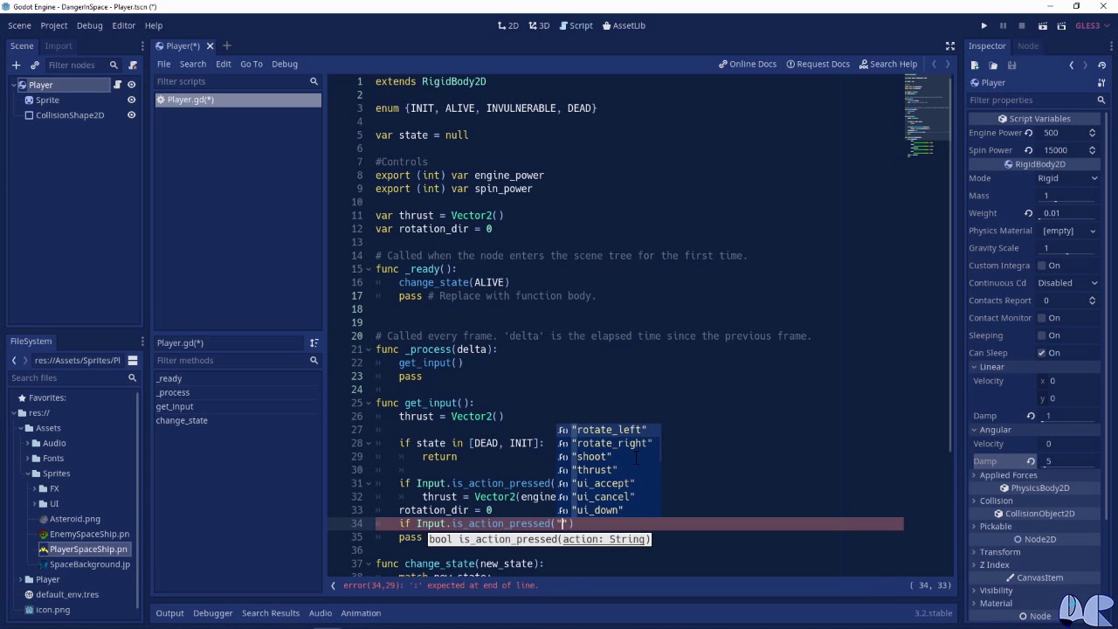
{"action": "type", "text": "ro"}
{"action": "key", "text": "Down"}
{"action": "key", "text": "Return"}
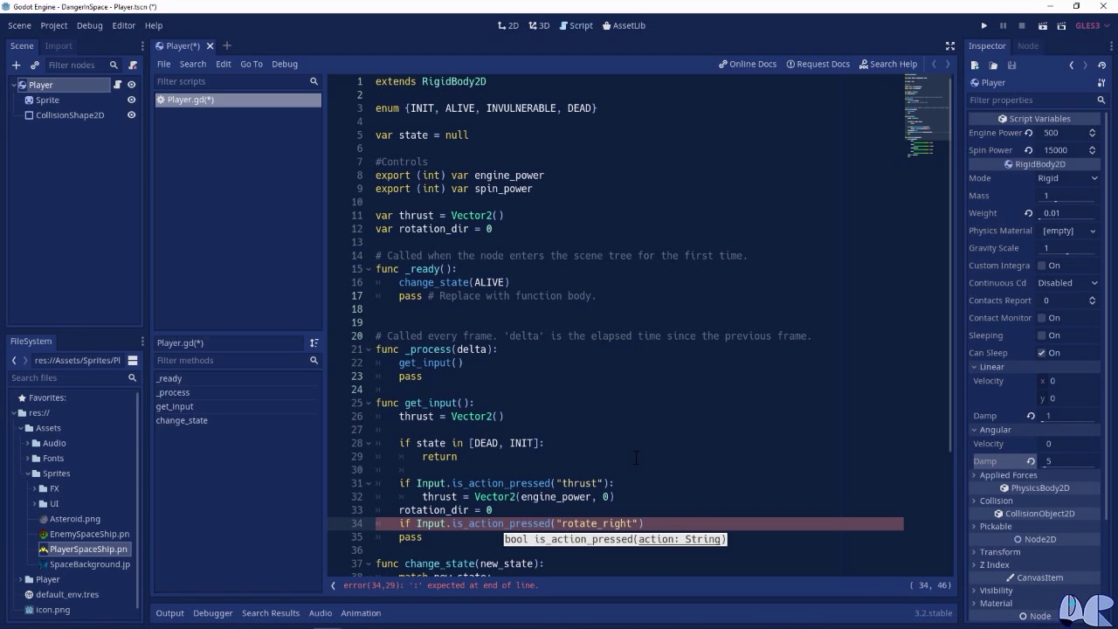
{"action": "type", "text": ":"}
{"action": "key", "text": "Return"}
{"action": "type", "text": "rot"}
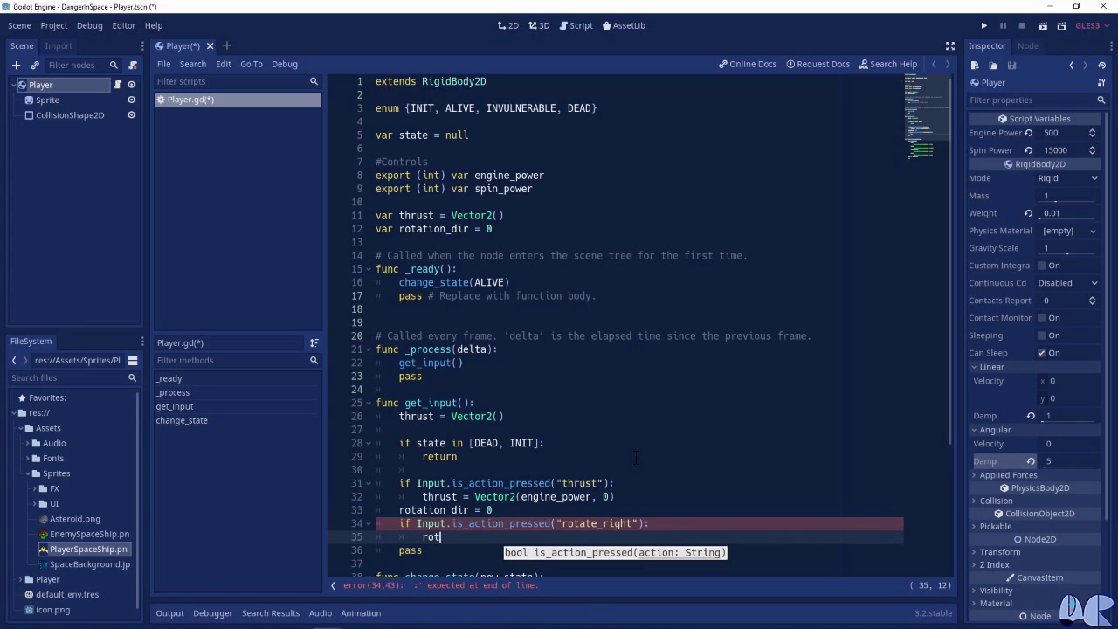
{"action": "key", "text": "Down"}
{"action": "key", "text": "Down"}
{"action": "key", "text": "Down"}
{"action": "key", "text": "Return"}
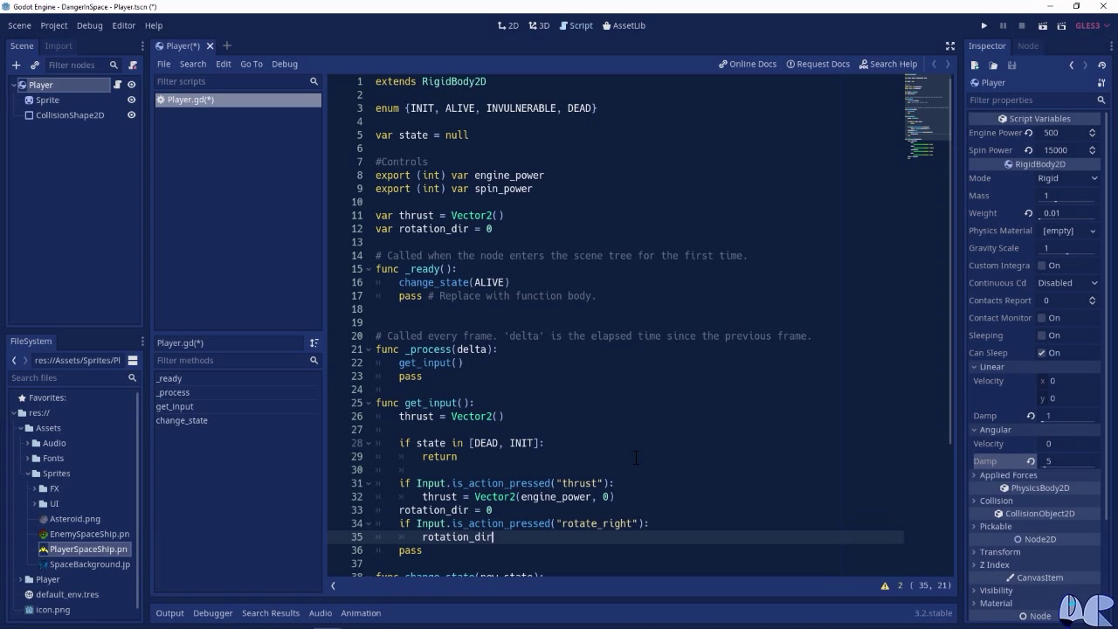
{"action": "type", "text": "+="}
{"action": "type", "text": " 1"}
Subtract 1 from rotation_dir when "rotate_left" is pressed.
{"action": "key", "text": "Return"}
{"action": "key", "text": "BackSpace"}
{"action": "type", "text": "if Input"}
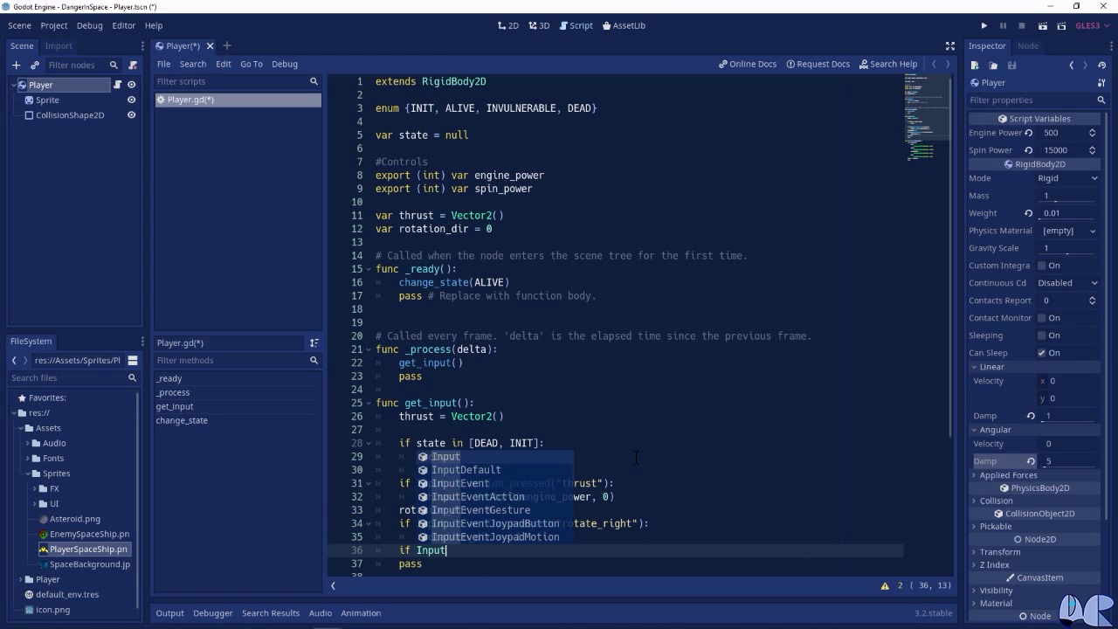
{"action": "type", "text": ".is"}
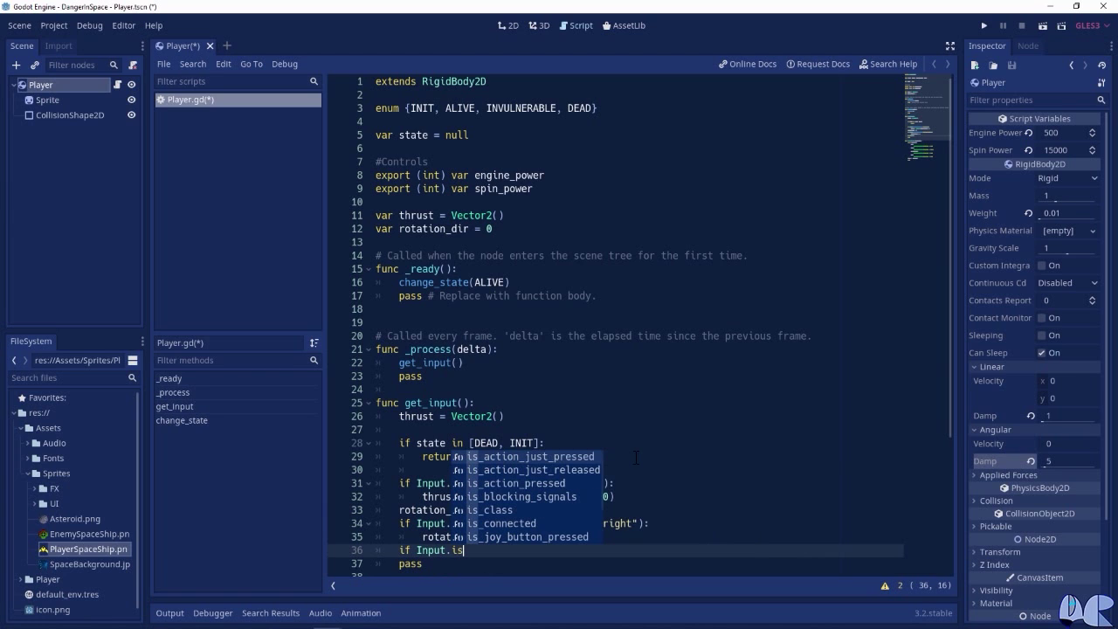
{"action": "key", "text": "Down"}
{"action": "key", "text": "Down"}
{"action": "key", "text": "Return"}
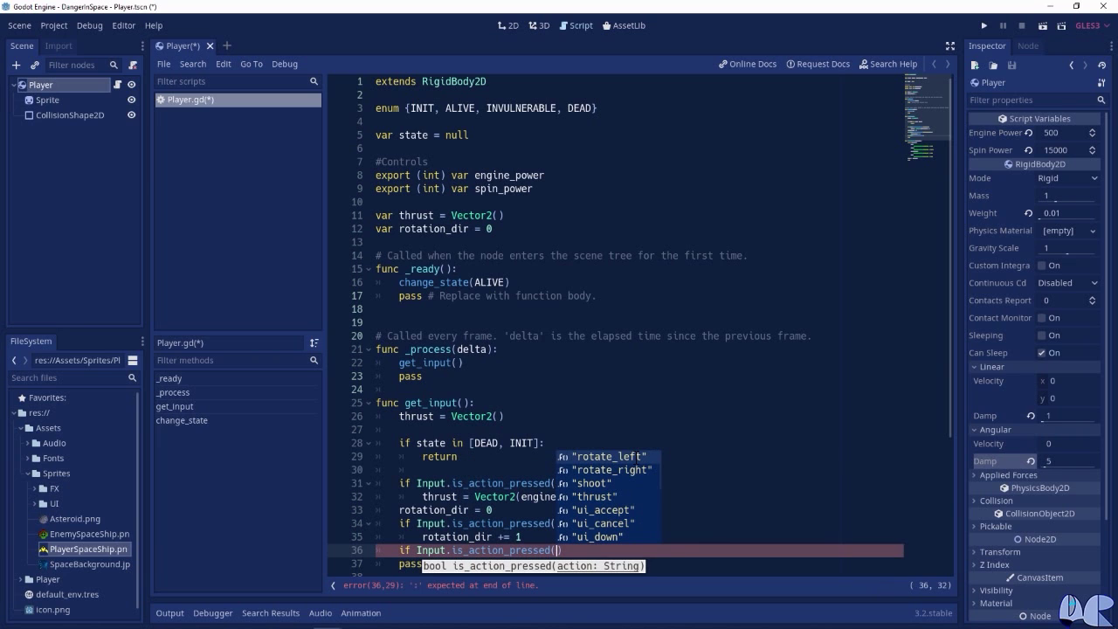
{"action": "double_click", "coordinate": [635, 457]}
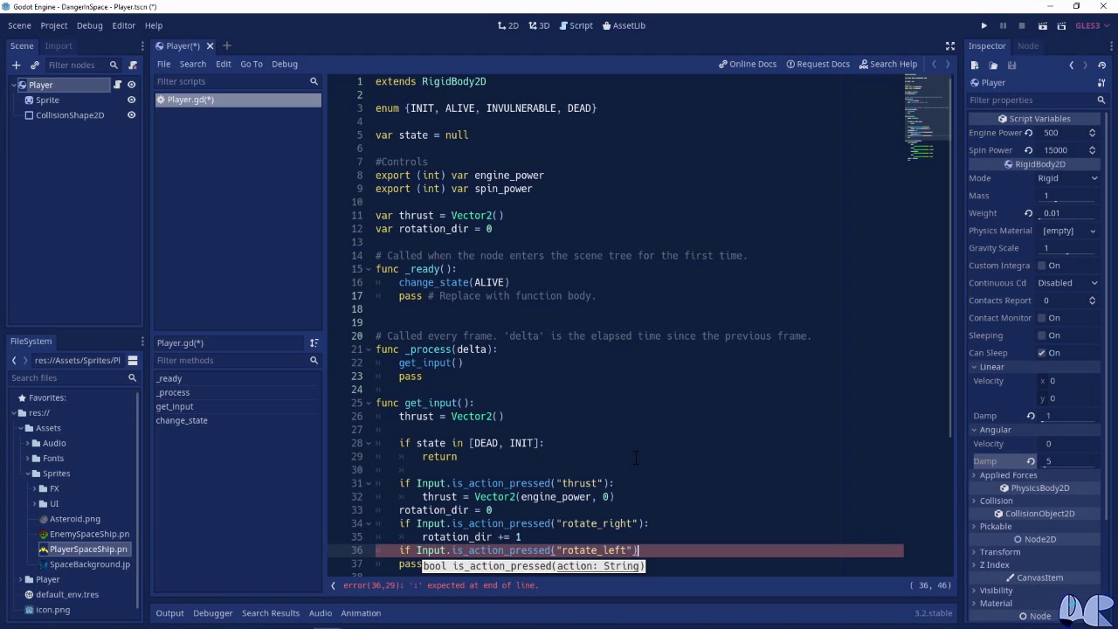
{"action": "type", "text": ":"}
{"action": "key", "text": "Return"}
{"action": "type", "text": "ro"}
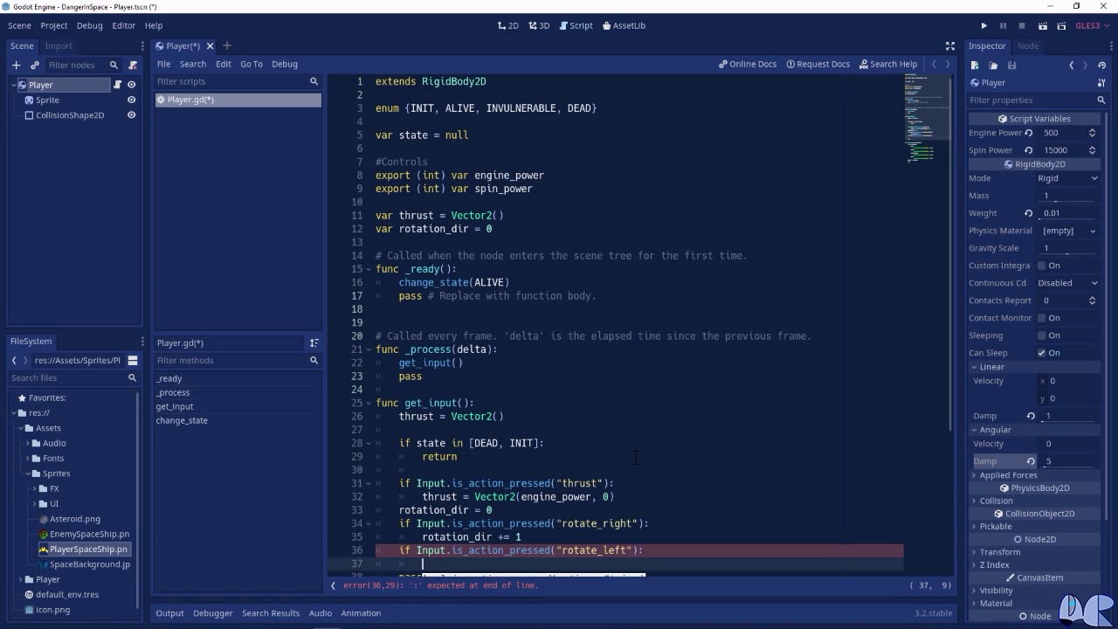
{"action": "type", "text": "ta"}
{"action": "key", "text": "Down"}
{"action": "key", "text": "Down"}
{"action": "key", "text": "Down"}
{"action": "key", "text": "Return"}
{"action": "type", "text": "-= 1"}
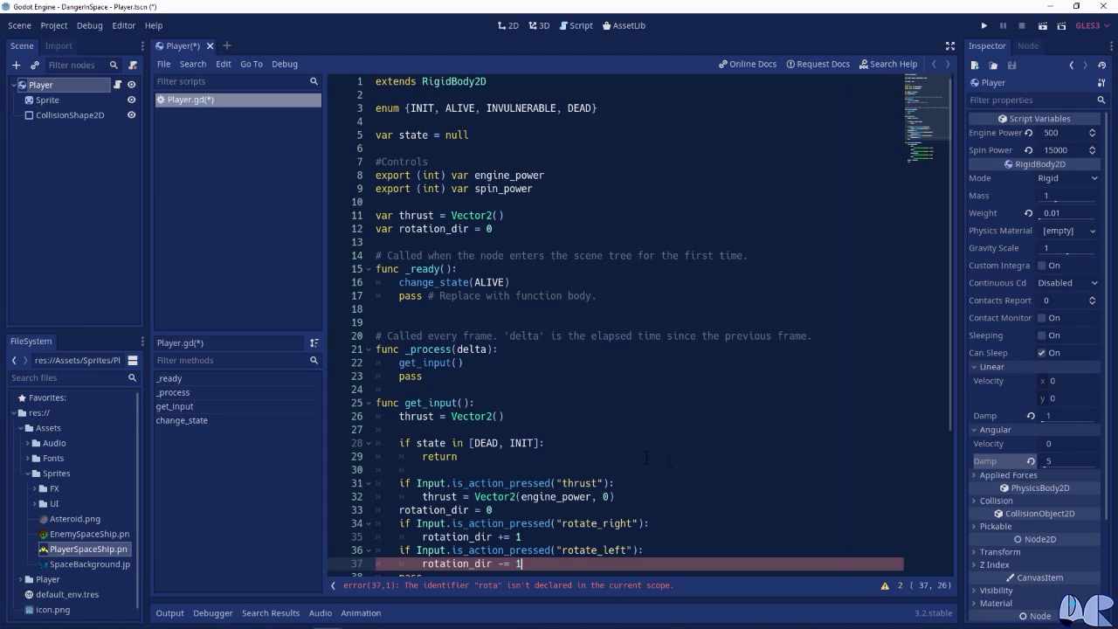
{"action": "scroll", "coordinate": [707, 467], "scroll_direction": "down", "scroll_amount": 1}
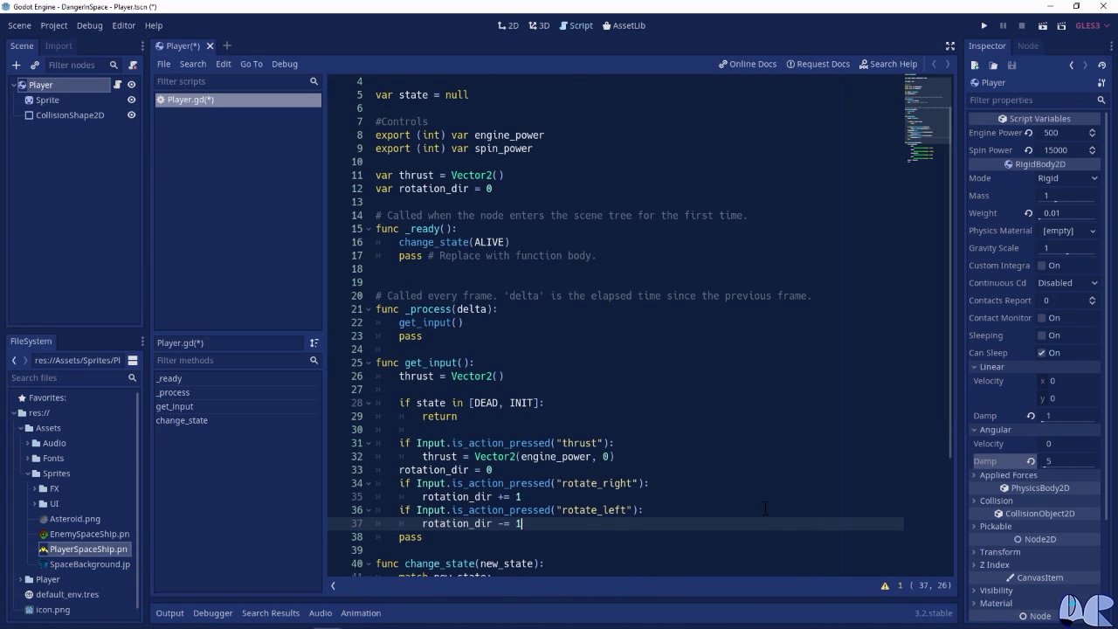
{"action": "key", "text": "Down"}
{"action": "key", "text": "Return"}
{"action": "key", "text": "Return"}
{"action": "scroll", "coordinate": [766, 509], "scroll_direction": "down", "scroll_amount": 2}
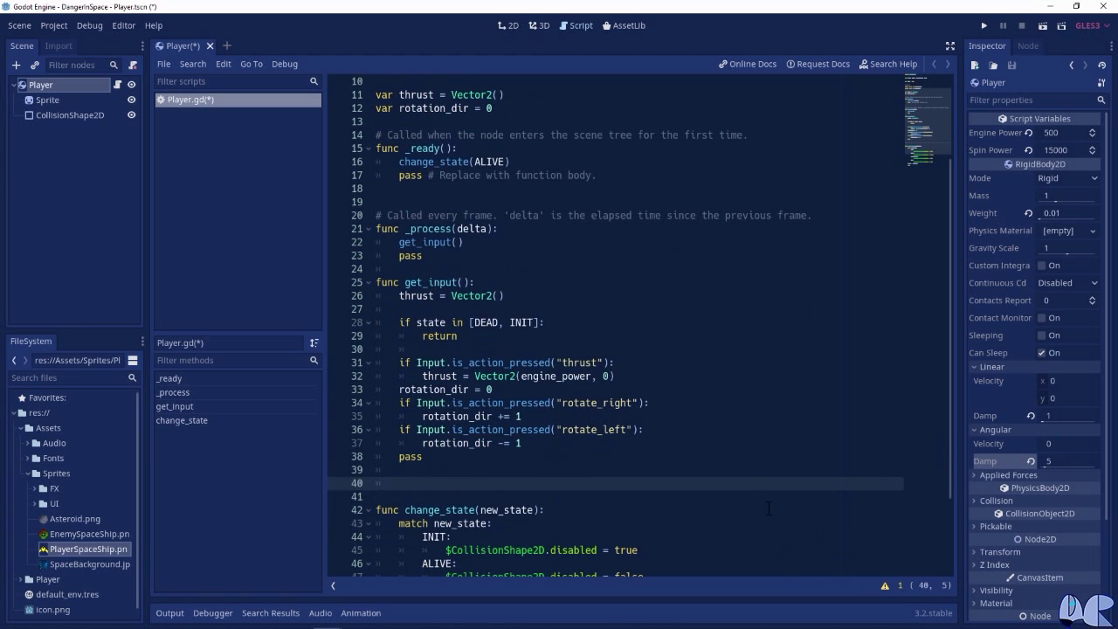
Add _physics_process(delta) calling set_applied_force(thrust.rotated(rotation)).
{"action": "key", "text": "Return"}
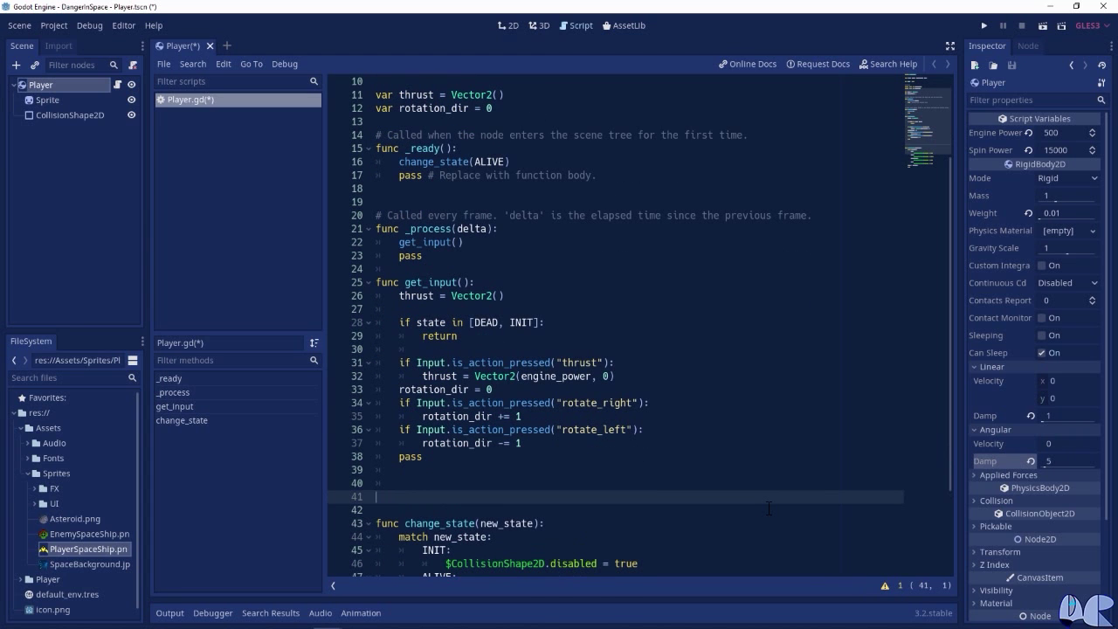
{"action": "type", "text": "func _ph"}
{"action": "key", "text": "Return"}
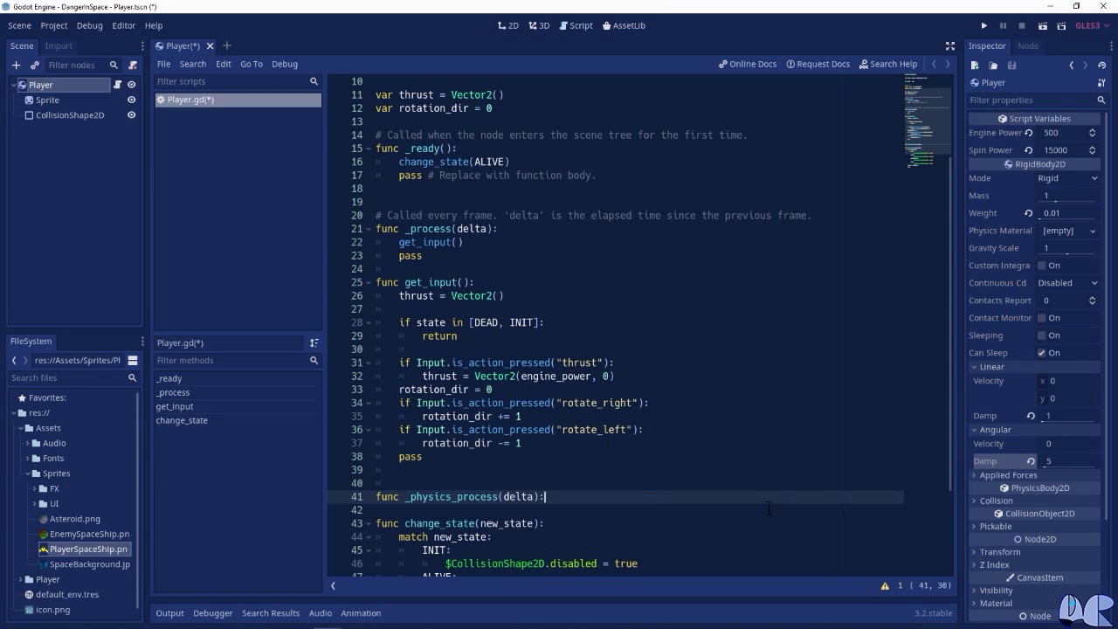
{"action": "key", "text": "Return"}
{"action": "type", "text": "set_"}
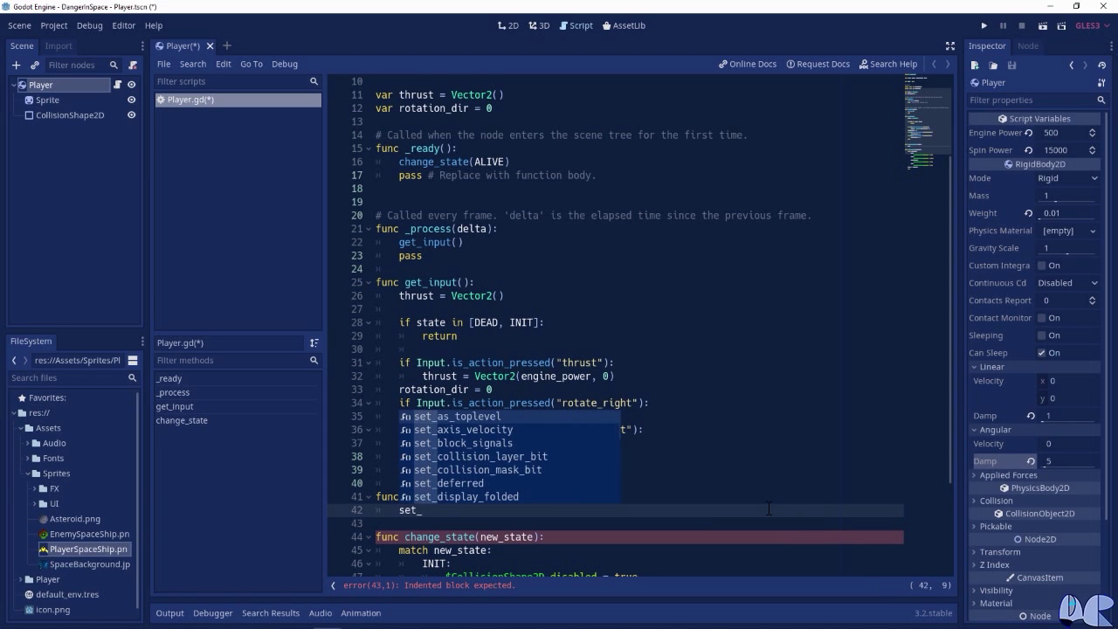
{"action": "type", "text": "applied"}
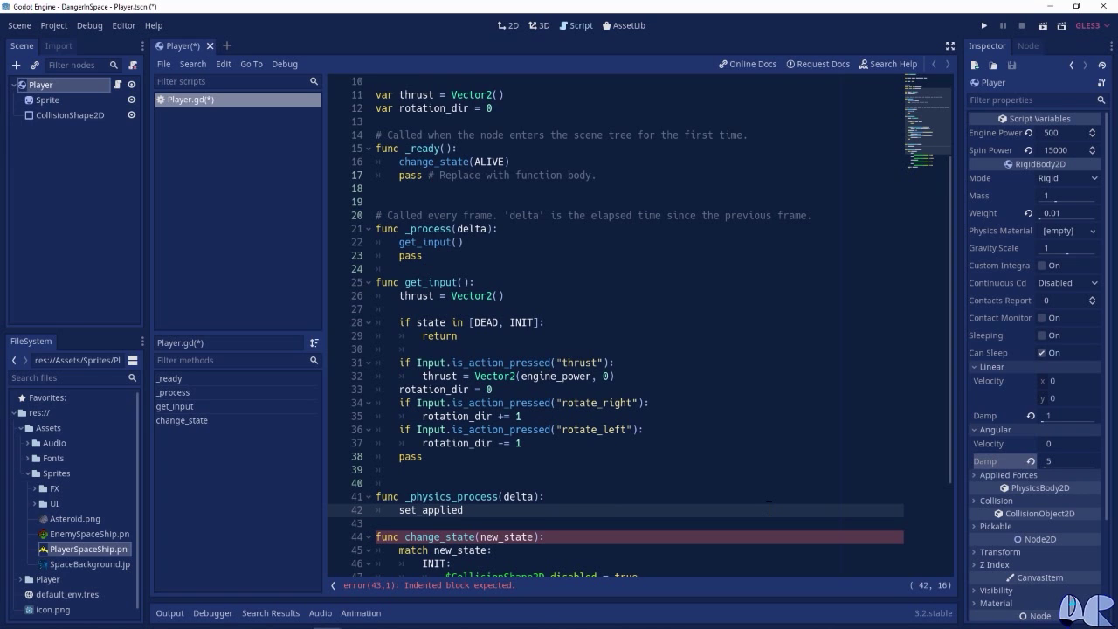
{"action": "type", "text": "_force"}
{"action": "type", "text": "("}
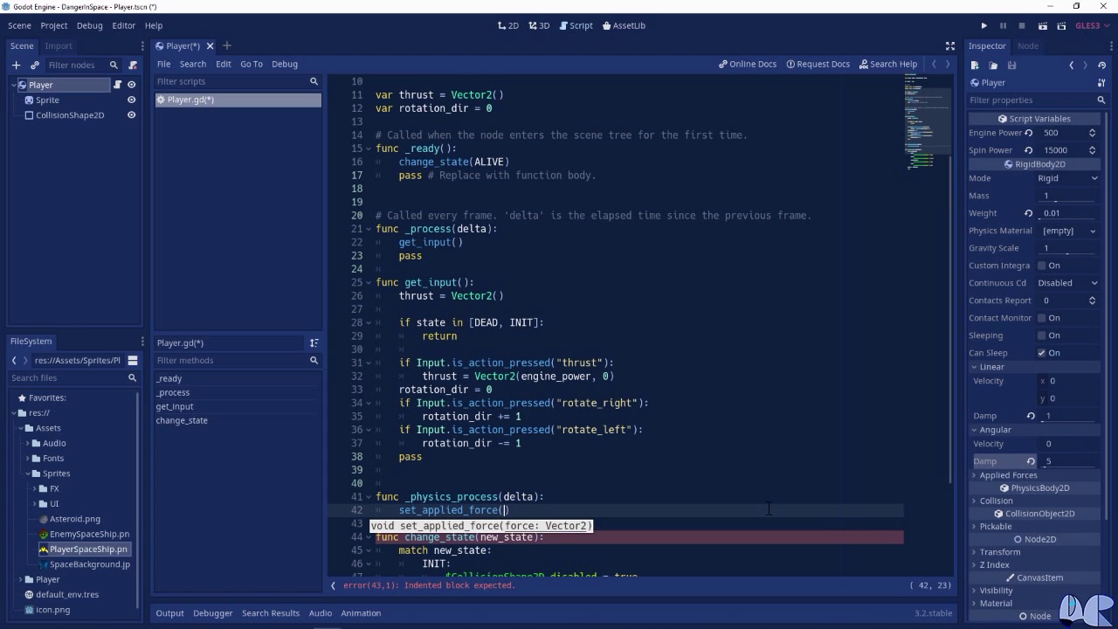
{"action": "type", "text": "thrust"}
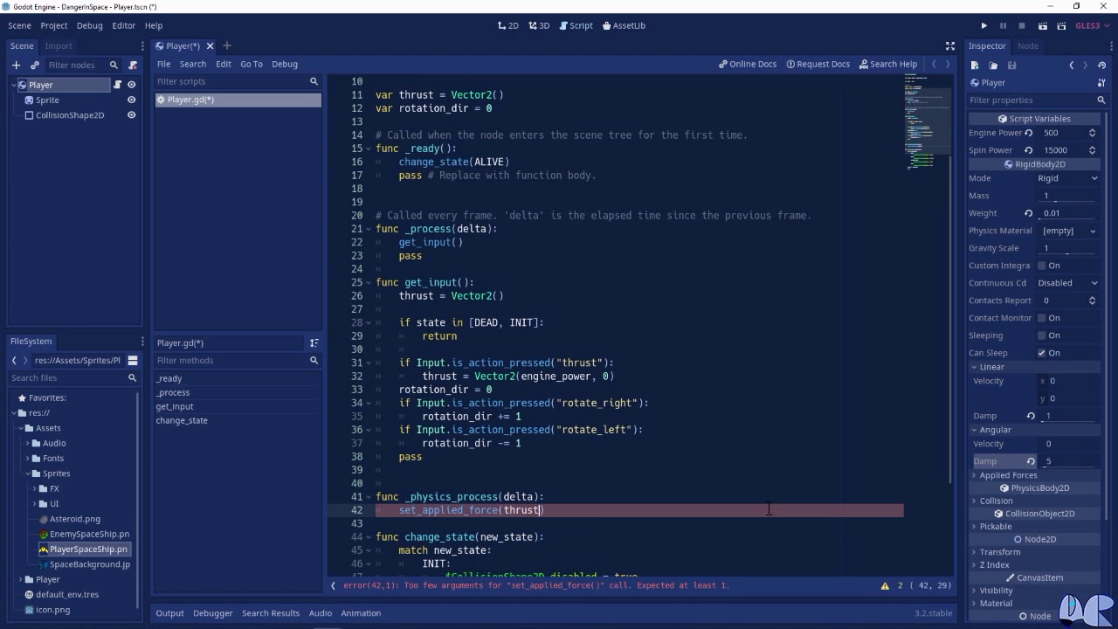
{"action": "type", "text": ".r"}
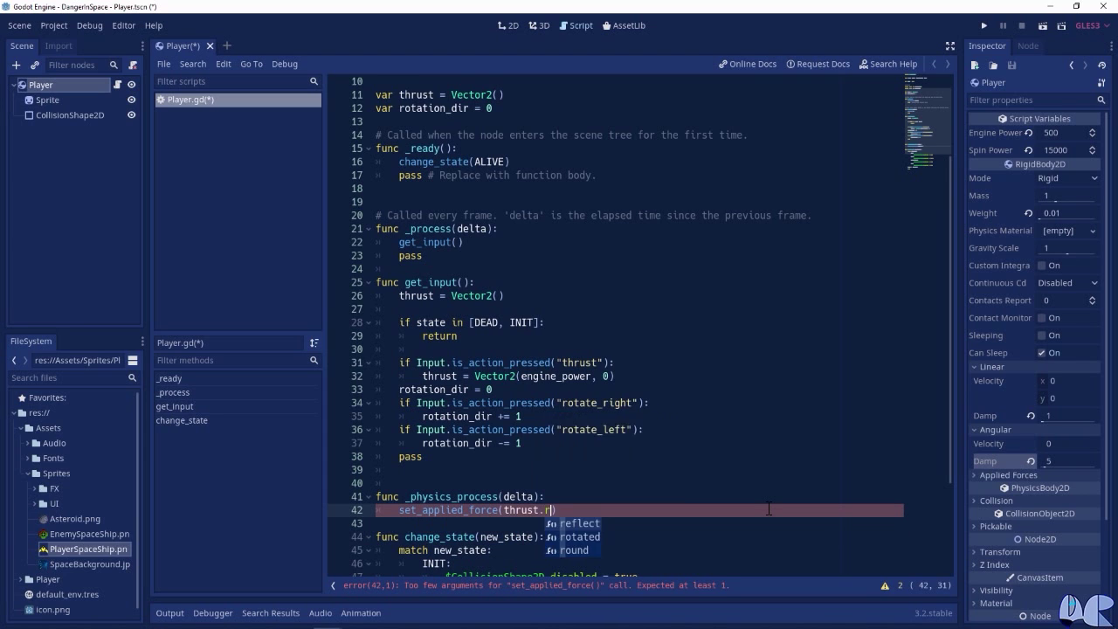
{"action": "key", "text": "Down"}
{"action": "key", "text": "Return"}
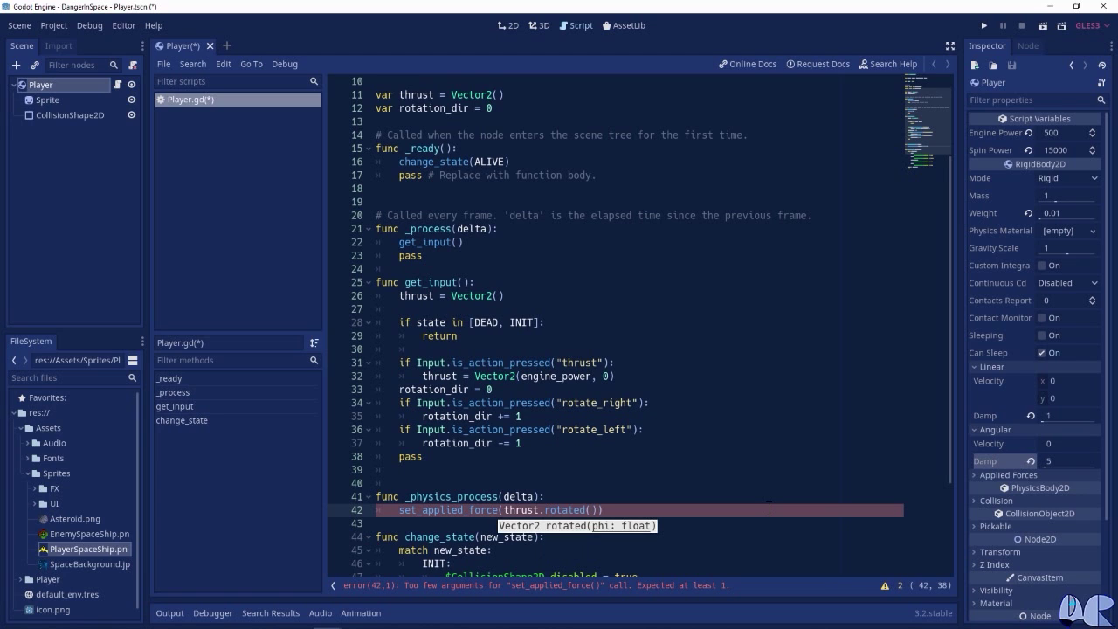
{"action": "type", "text": "rot"}
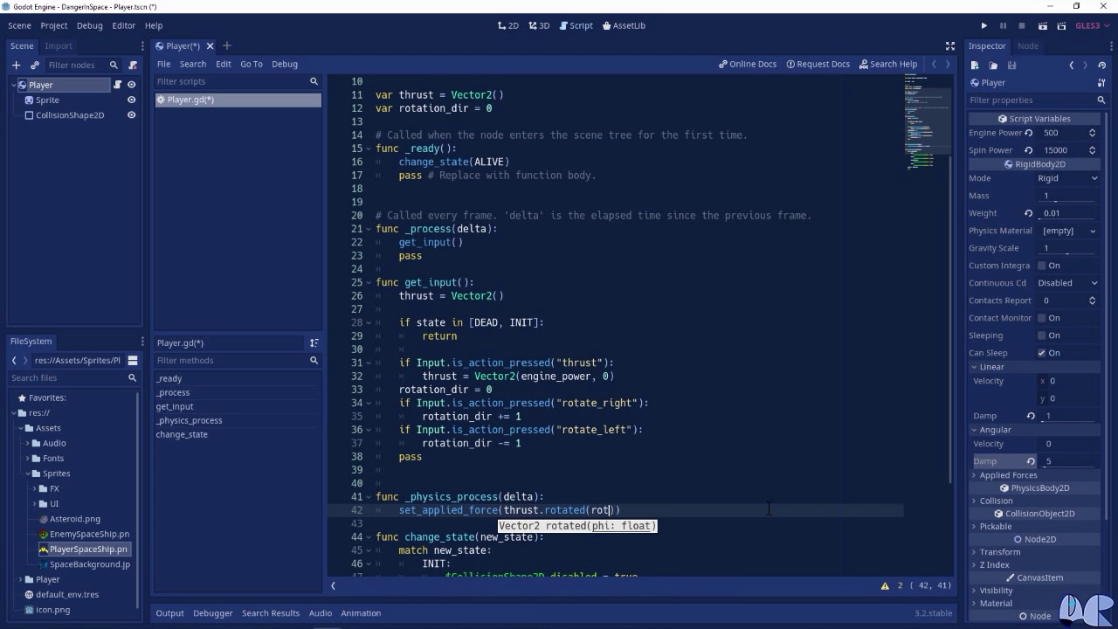
{"action": "type", "text": "a"}
{"action": "key", "text": "Return"}
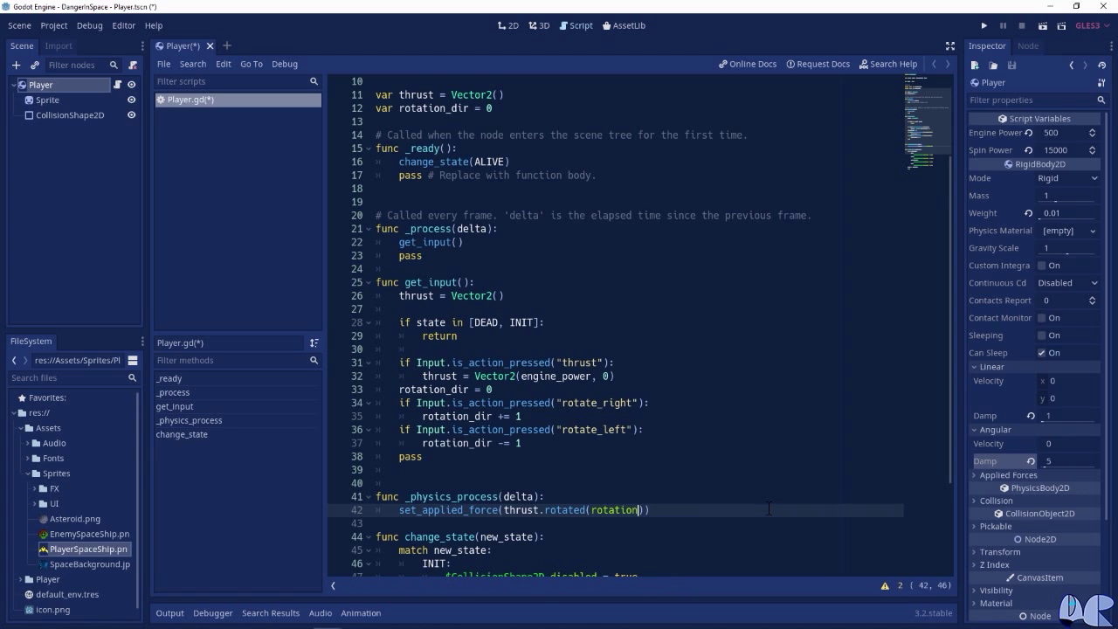
{"action": "key", "text": "End"}
Add set_applied_torque(spin_power * rotation_dir) followed by a pass line.
{"action": "key", "text": "Return"}
{"action": "type", "text": "set_"}
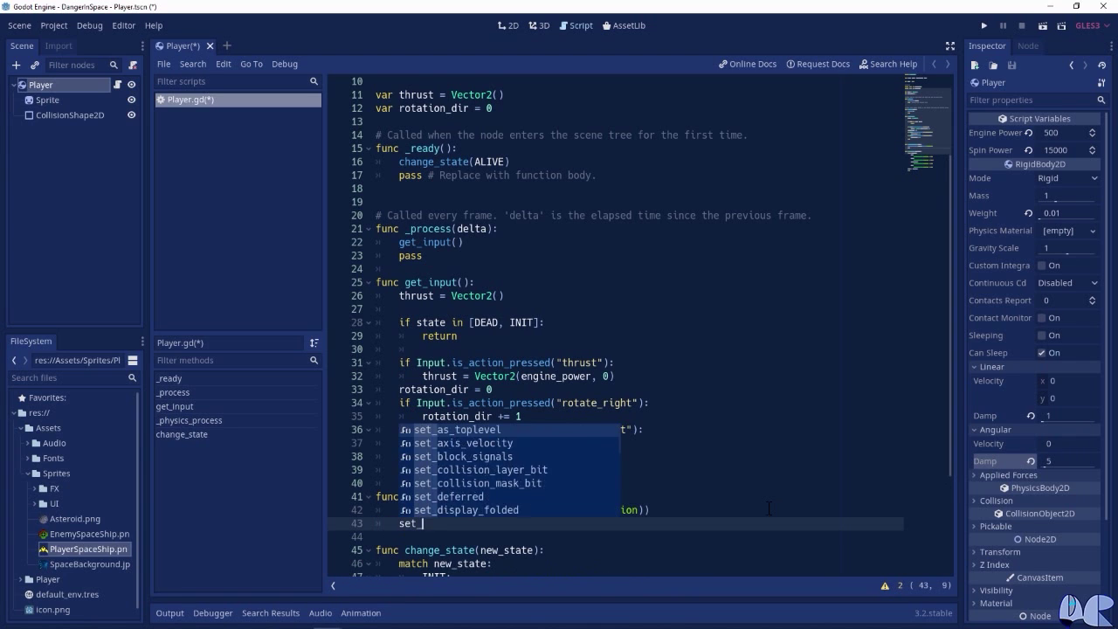
{"action": "type", "text": "applied"}
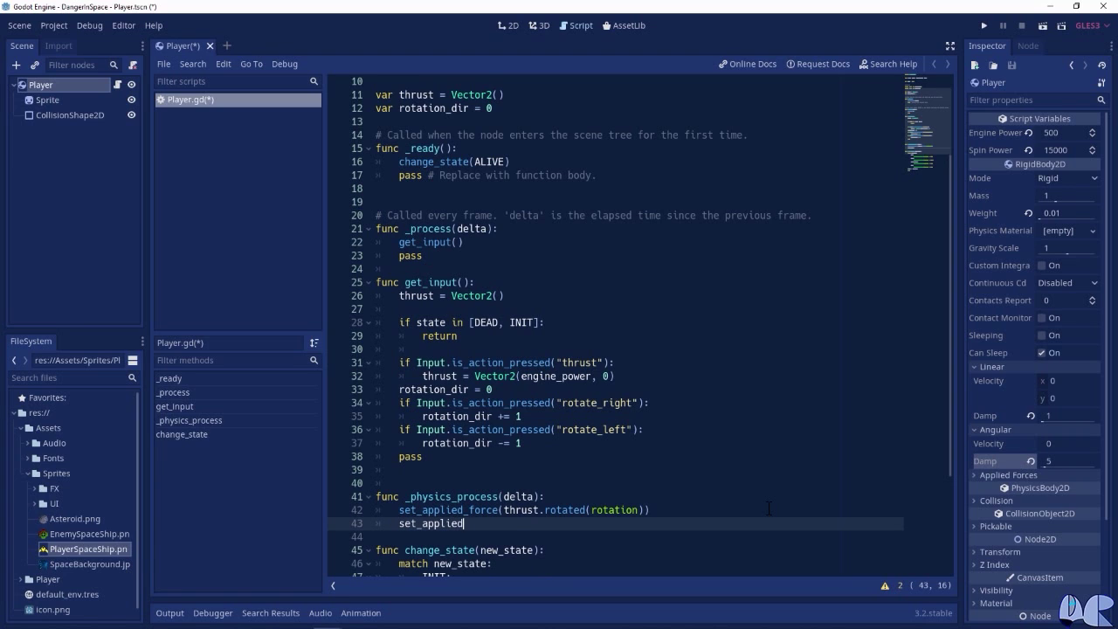
{"action": "type", "text": "_torque"}
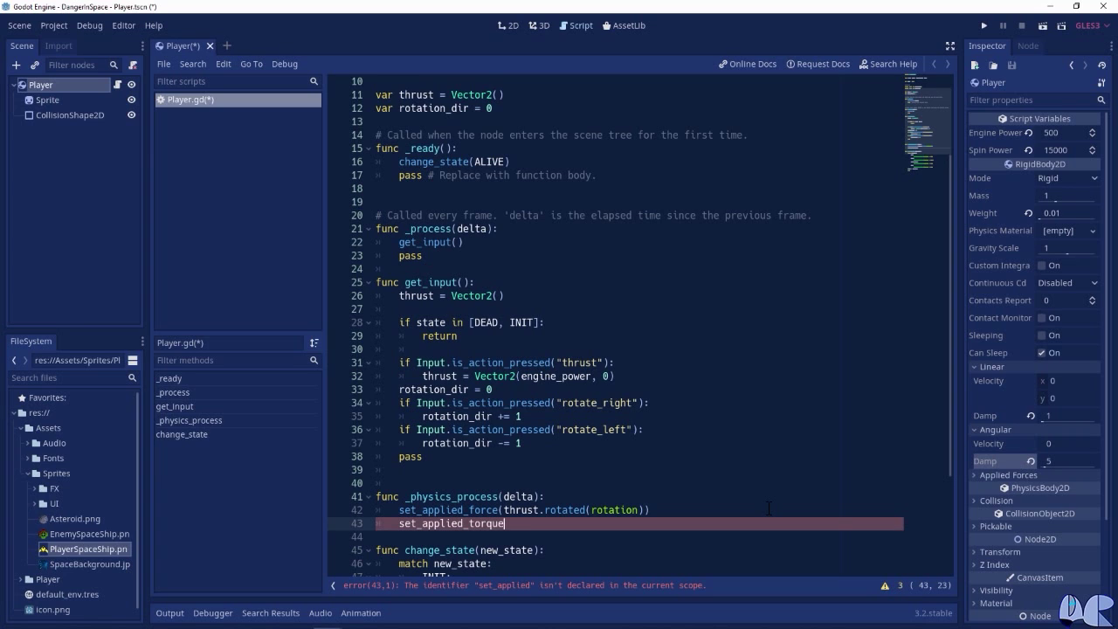
{"action": "type", "text": "("}
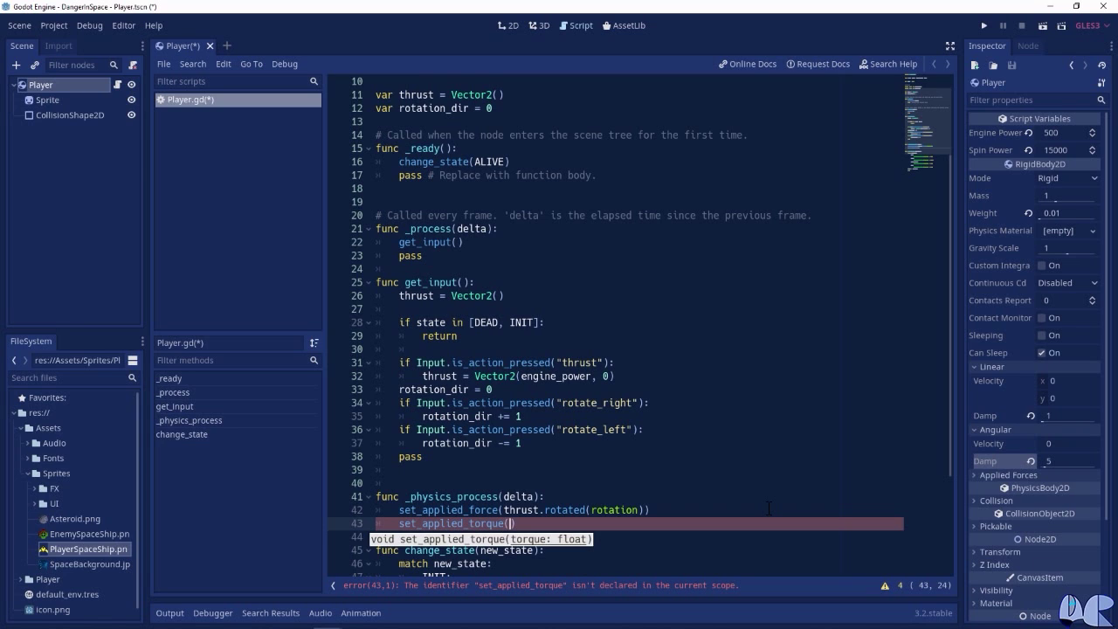
{"action": "type", "text": "spi"}
{"action": "type", "text": "n"}
{"action": "key", "text": "Return"}
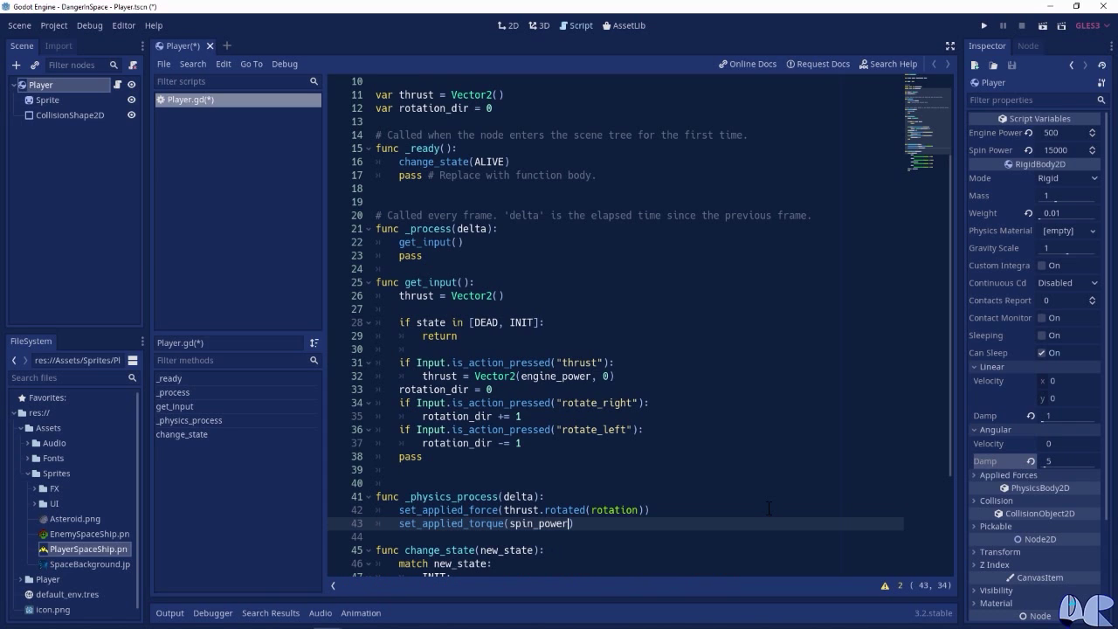
{"action": "type", "text": "* rotation_"}
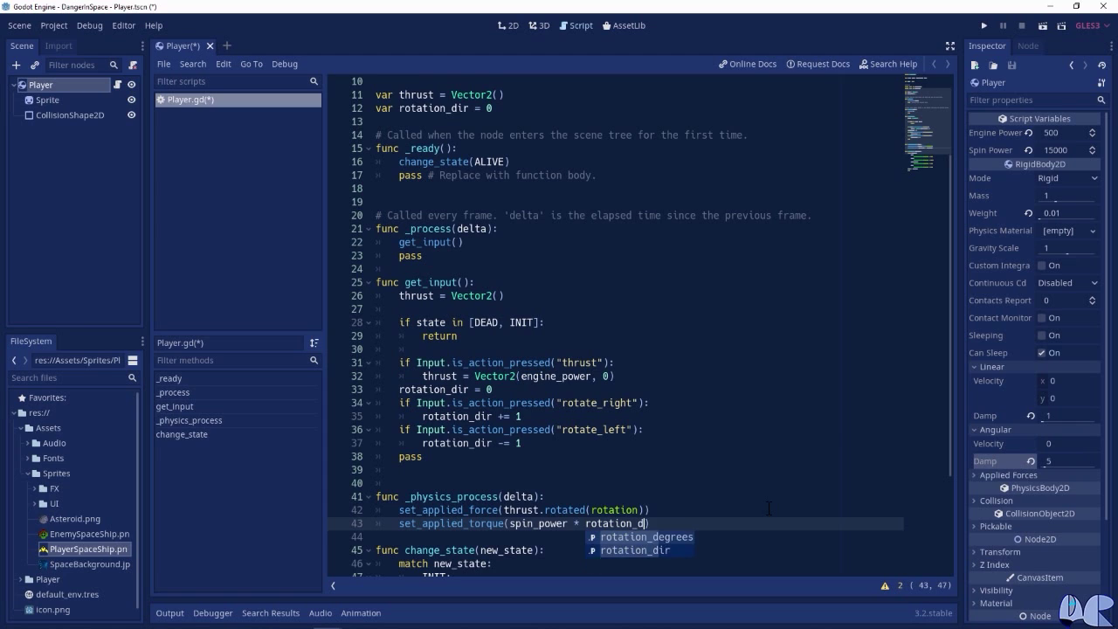
{"action": "type", "text": "dir"}
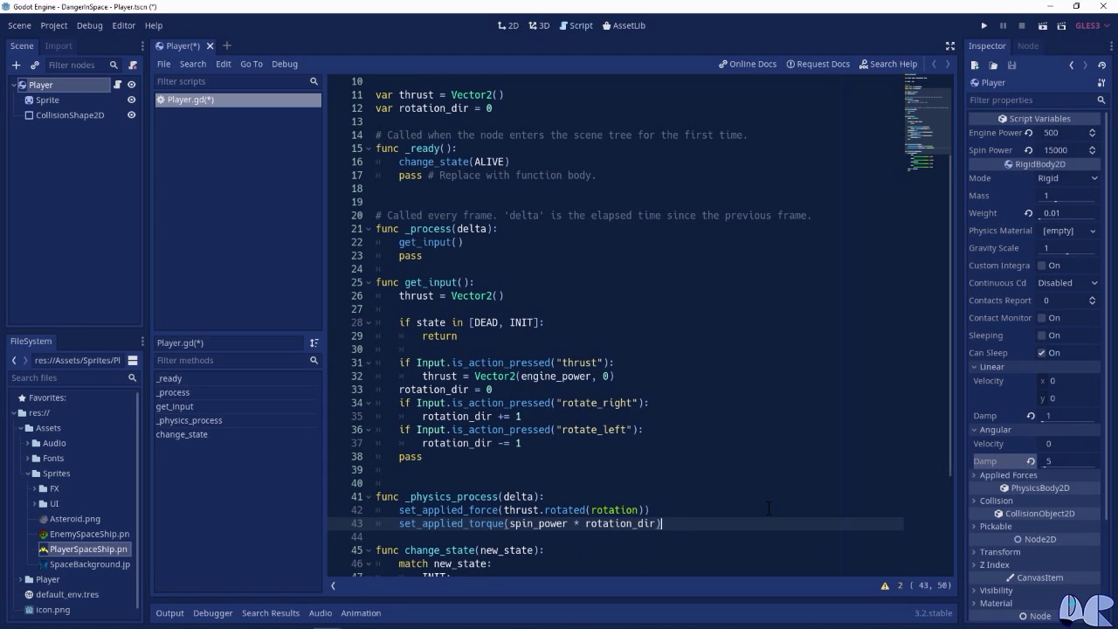
{"action": "key", "text": "Return"}
{"action": "type", "text": "pass"}
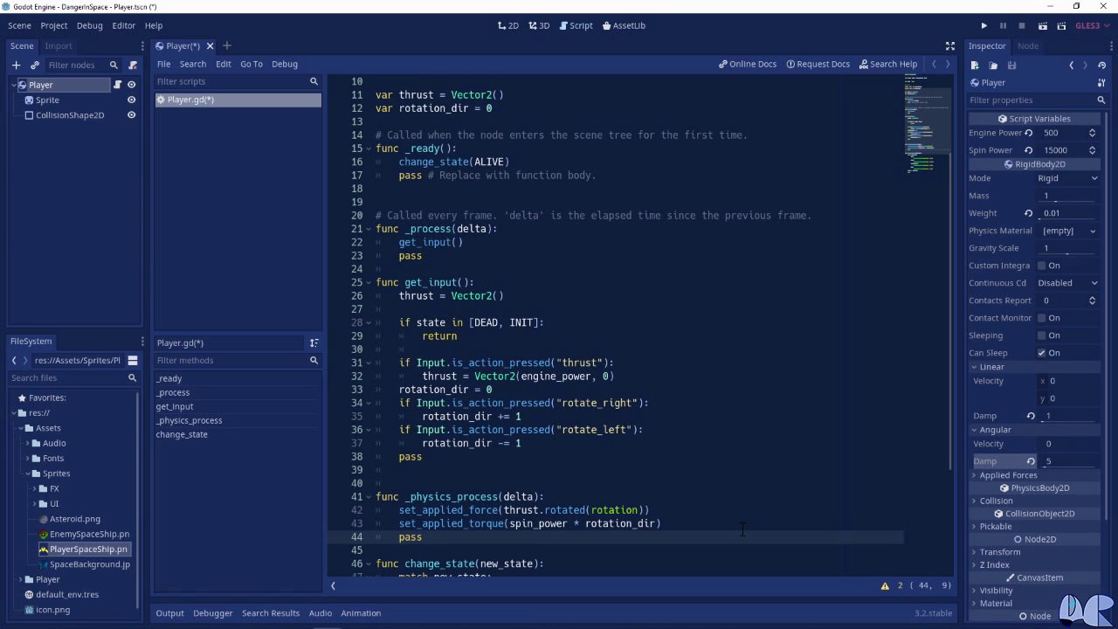
Save Player.gd, run the Player scene with F6 and thrust the ship upward.
{"action": "key", "text": "ctrl+s"}
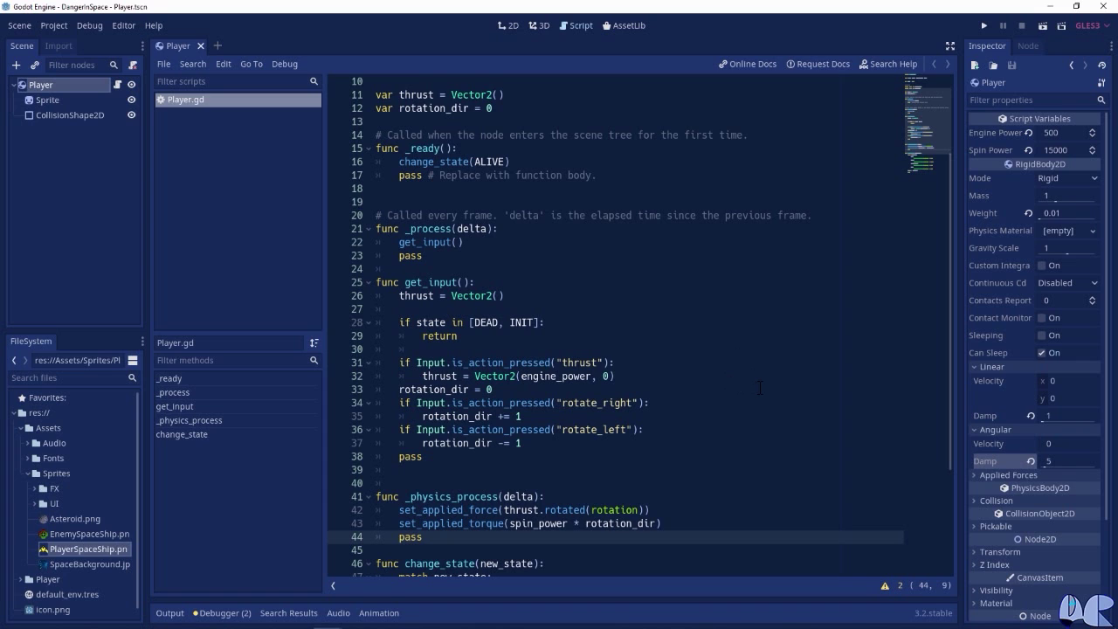
{"action": "key", "text": "F6"}
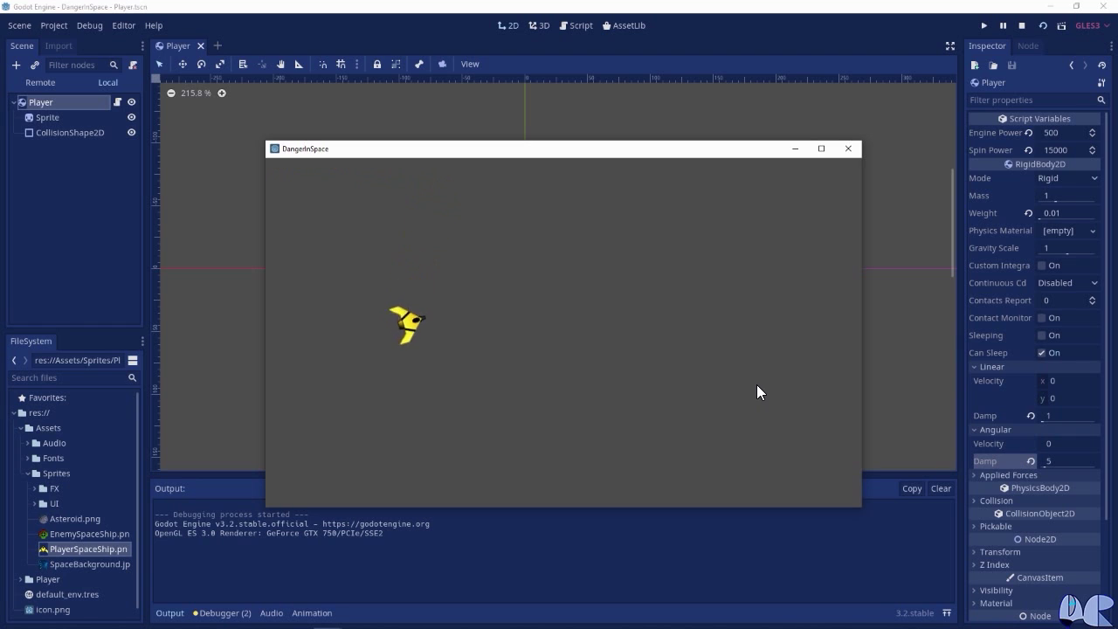
{"action": "key", "text": "Up"}
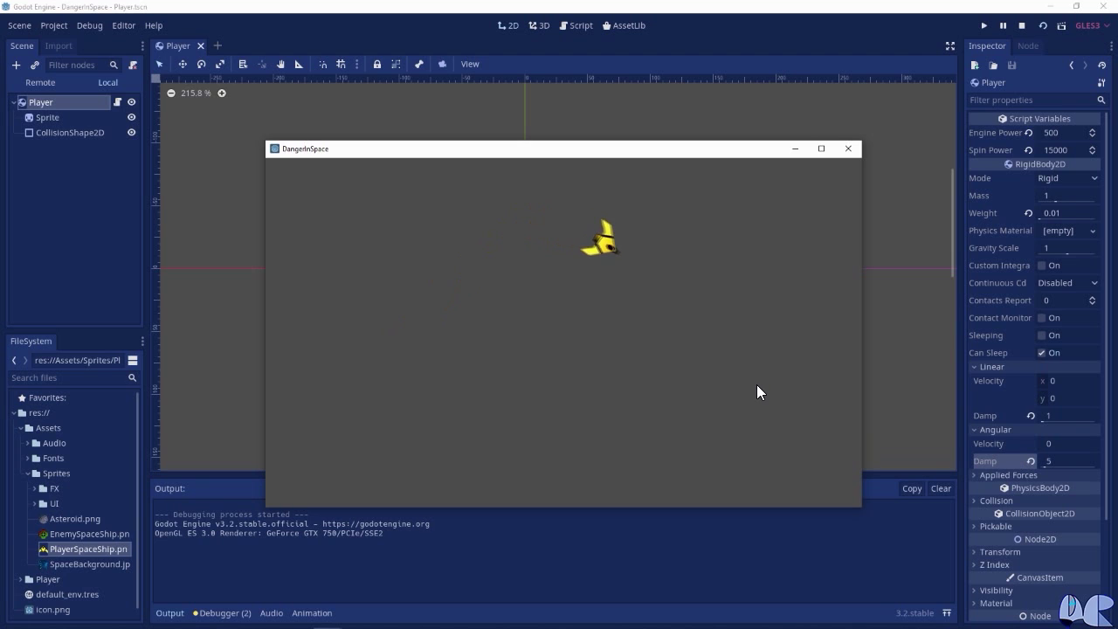
{"action": "key", "text": "Up"}
{"action": "key", "text": "Up"}
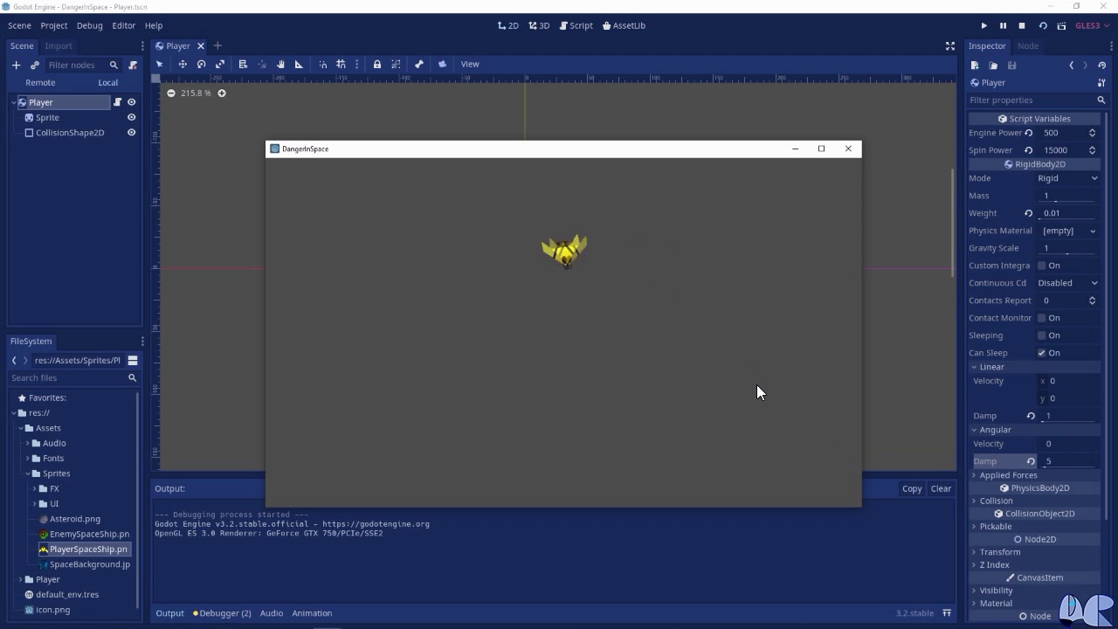
{"action": "key", "text": "Up"}
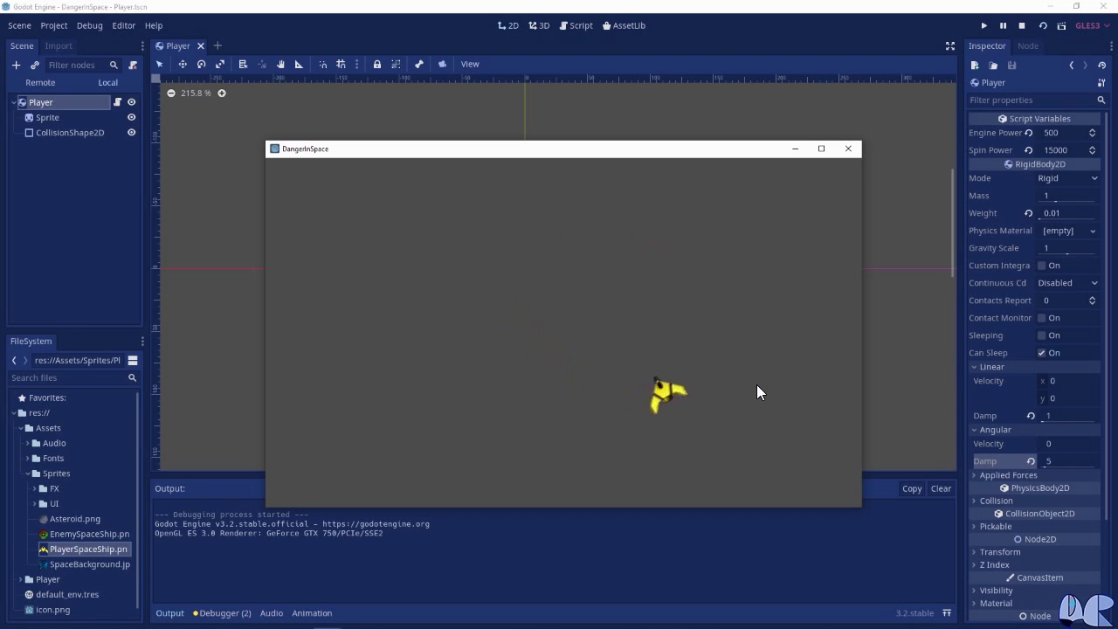
{"action": "key", "text": "Up"}
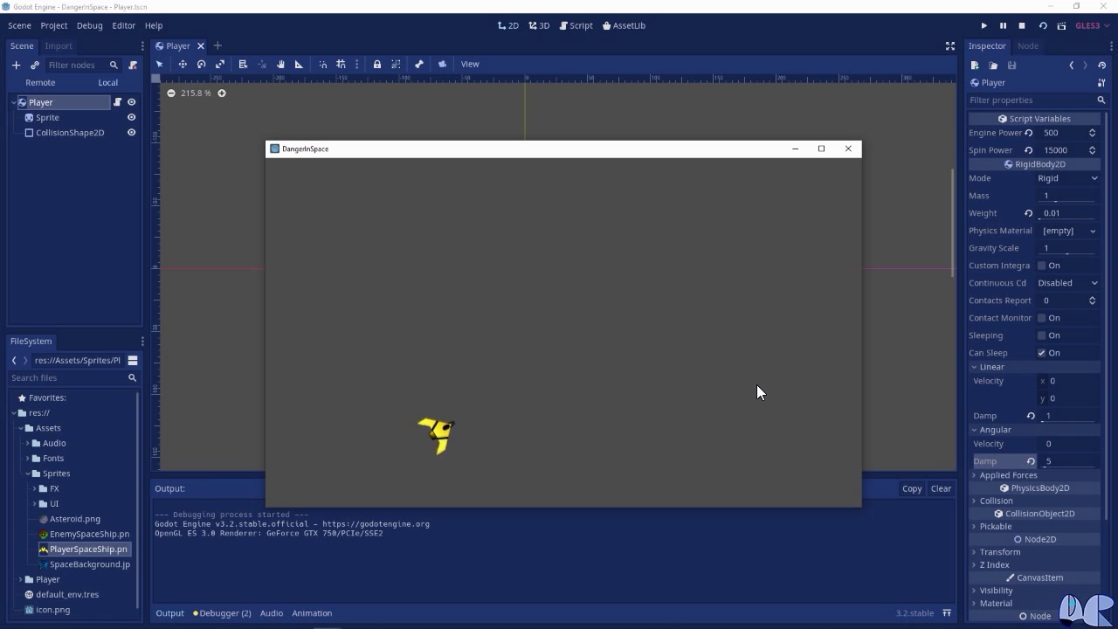
{"action": "key", "text": "Up"}
Steer the ship left and right while thrusting, then close the game and return to Player.gd.
{"action": "key", "text": "Left"}
{"action": "key", "text": "Right"}
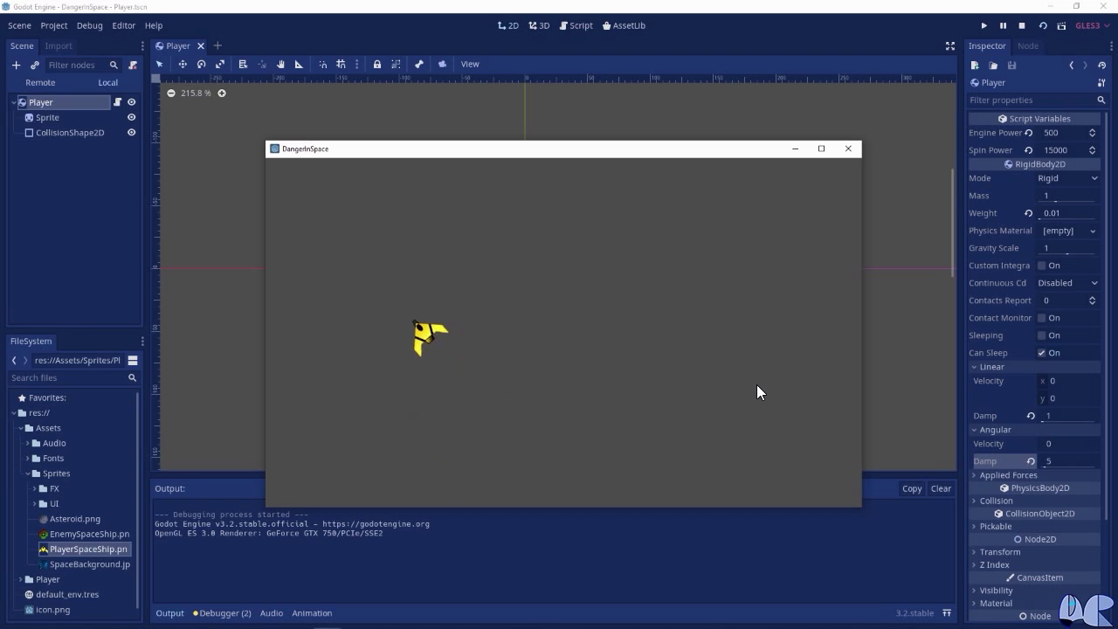
{"action": "key", "text": "Right"}
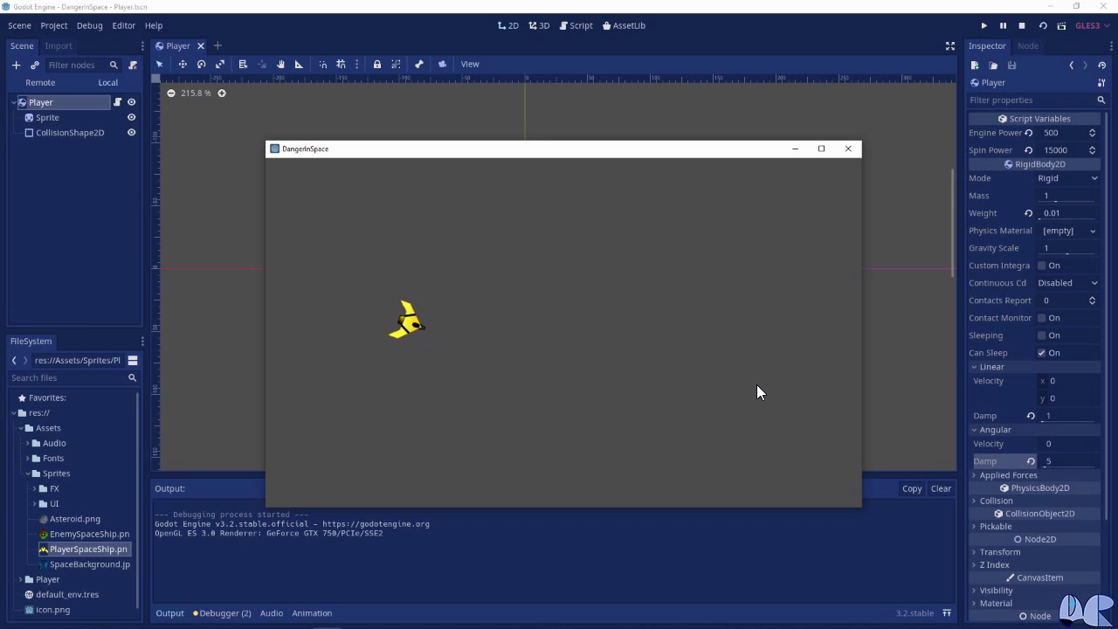
{"action": "key", "text": "Right"}
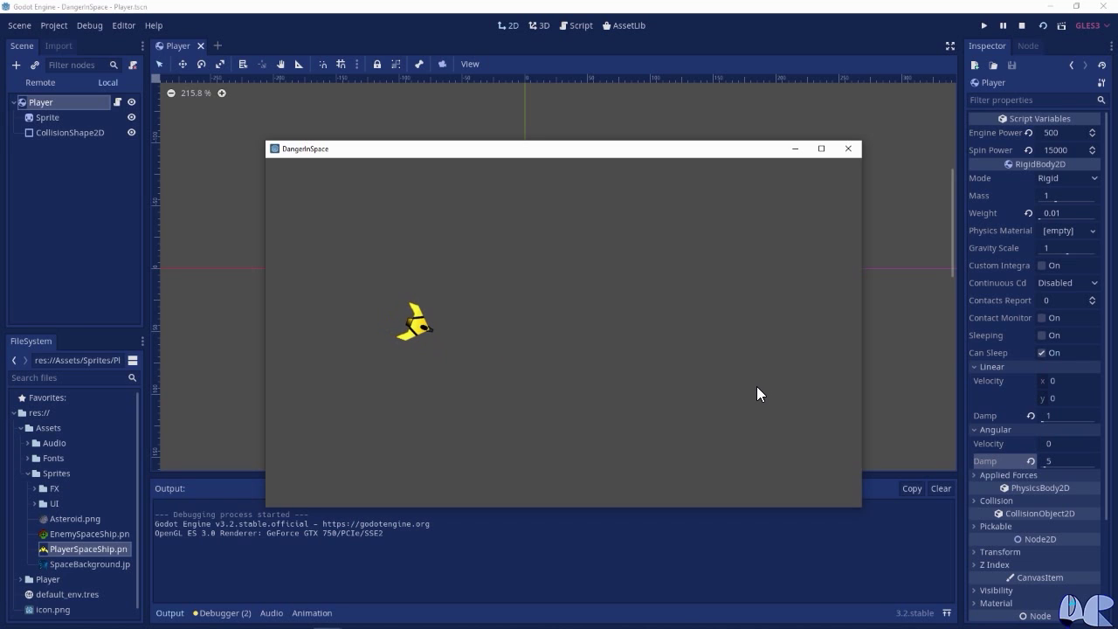
{"action": "key", "text": "Up"}
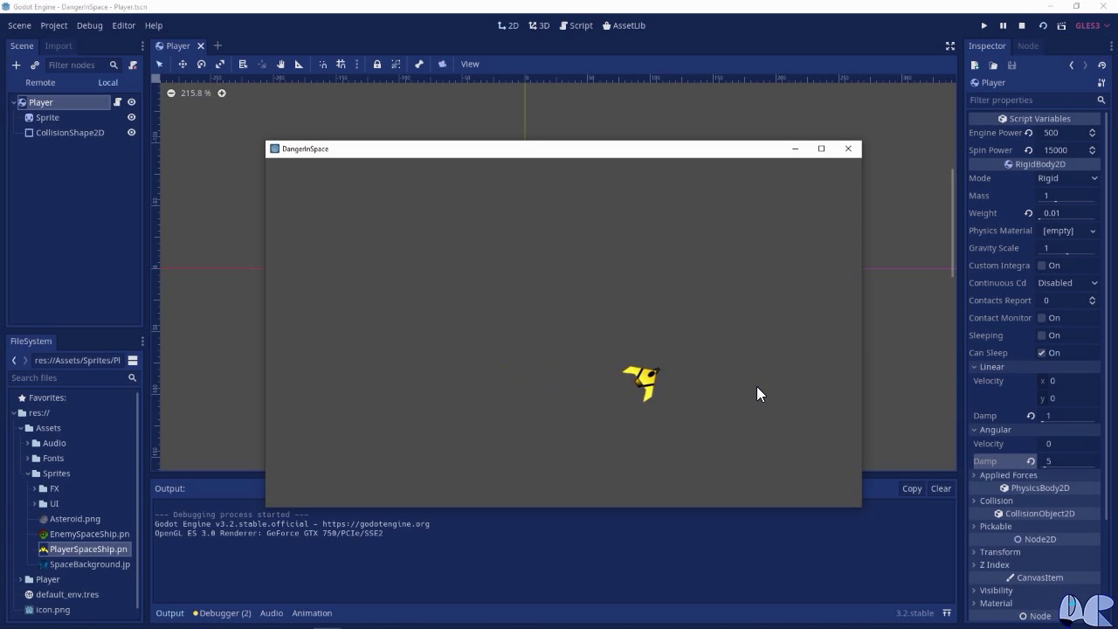
{"action": "key", "text": "Up"}
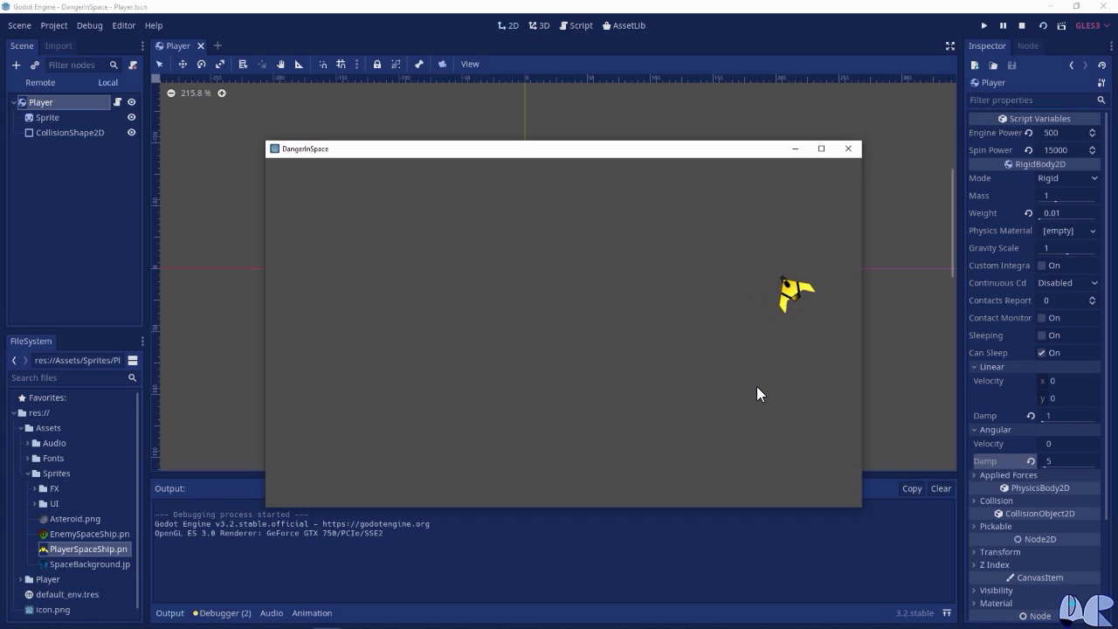
{"action": "key", "text": "Up"}
{"action": "key", "text": "Up"}
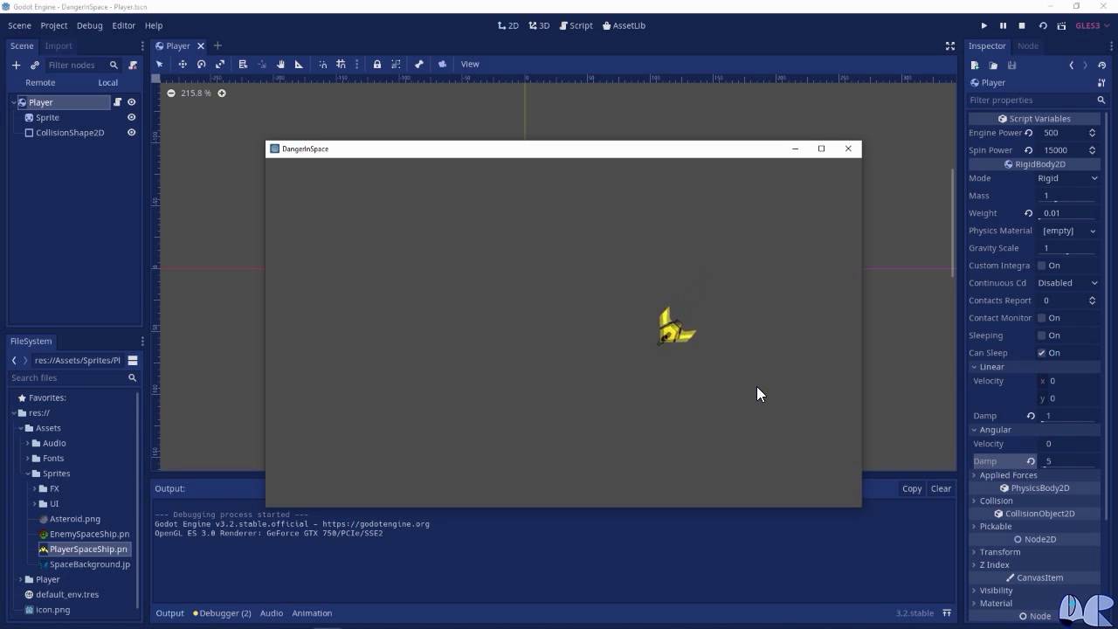
{"action": "key", "text": "Right"}
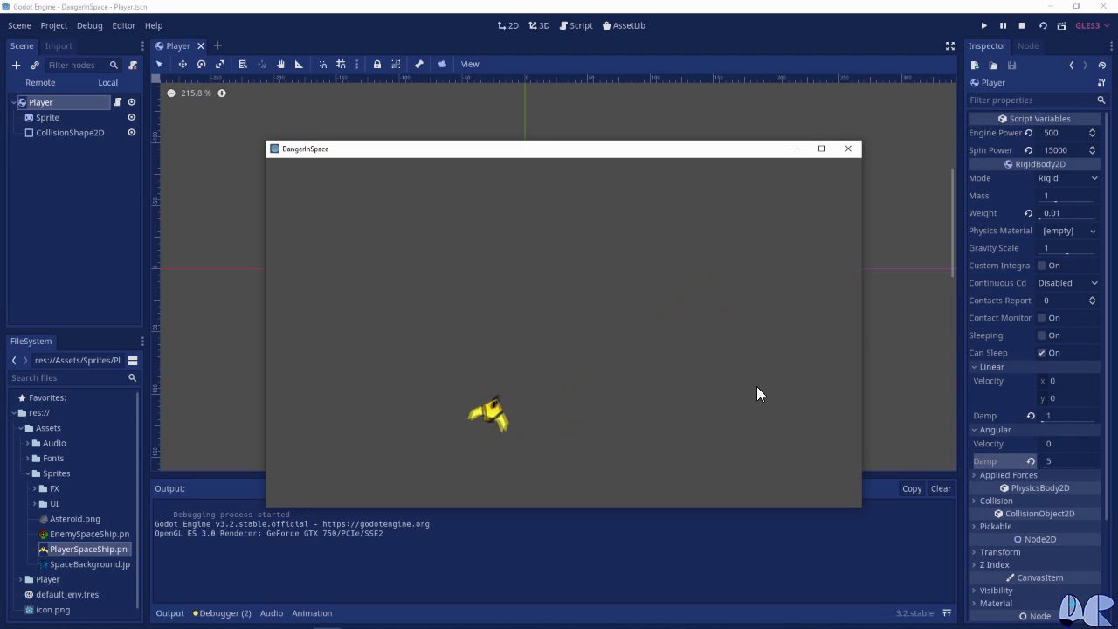
{"action": "key", "text": "Up"}
{"action": "key", "text": "Left"}
{"action": "key", "text": "Up"}
{"action": "key", "text": "Left"}
{"action": "key", "text": "Right"}
{"action": "left_click", "coordinate": [849, 150]}
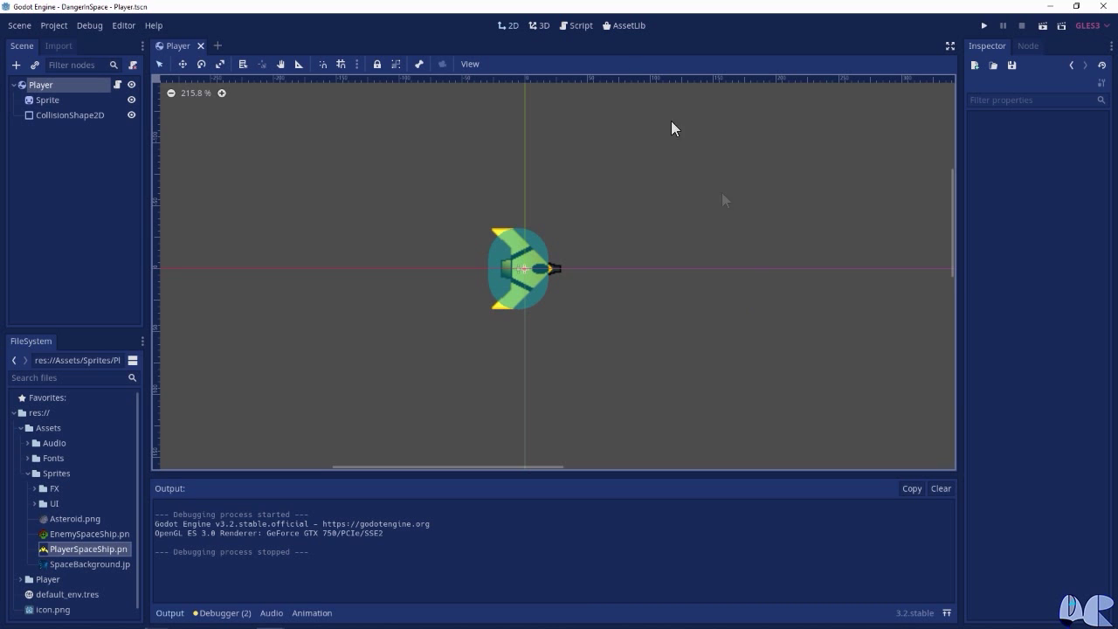
{"action": "left_click", "coordinate": [576, 26]}
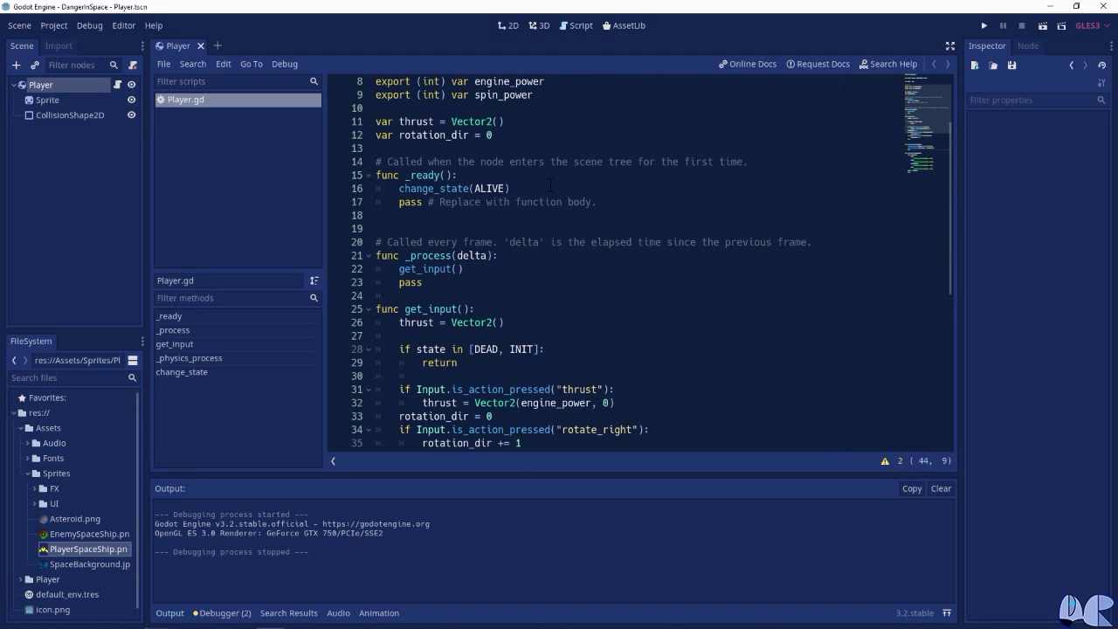
Add a '#Screen Wrap' comment and declare var screensize = Vector2() below the variables.
{"action": "scroll", "coordinate": [550, 185], "scroll_direction": "up", "scroll_amount": 3}
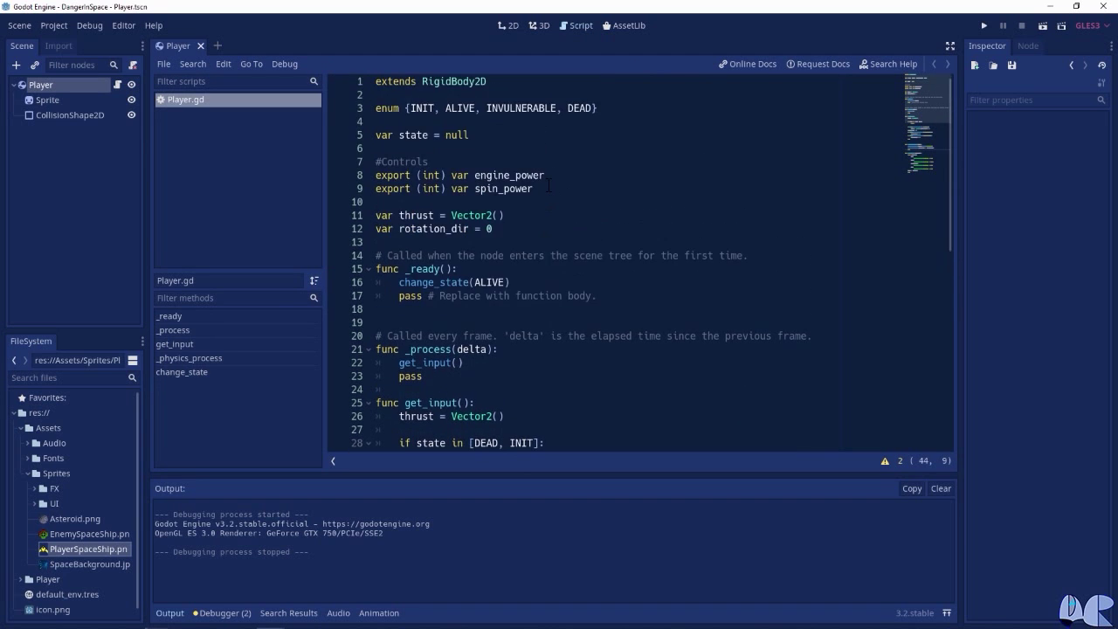
{"action": "left_click", "coordinate": [523, 229]}
{"action": "key", "text": "Return"}
{"action": "key", "text": "Return"}
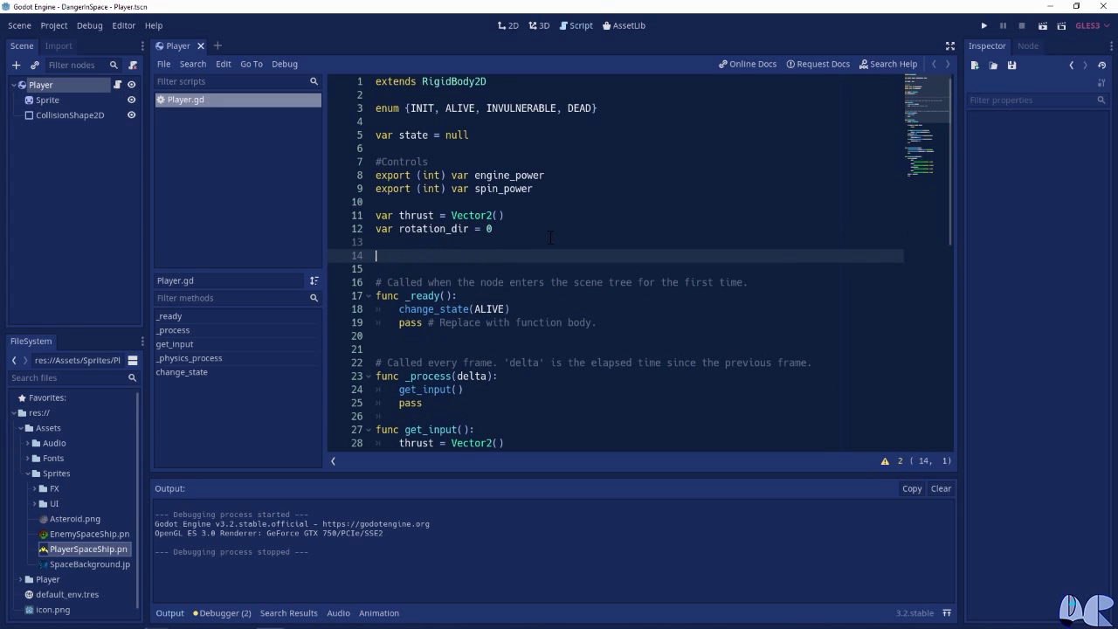
{"action": "type", "text": "#Screen"}
{"action": "type", "text": " Wrap"}
{"action": "key", "text": "Return"}
{"action": "type", "text": "var "}
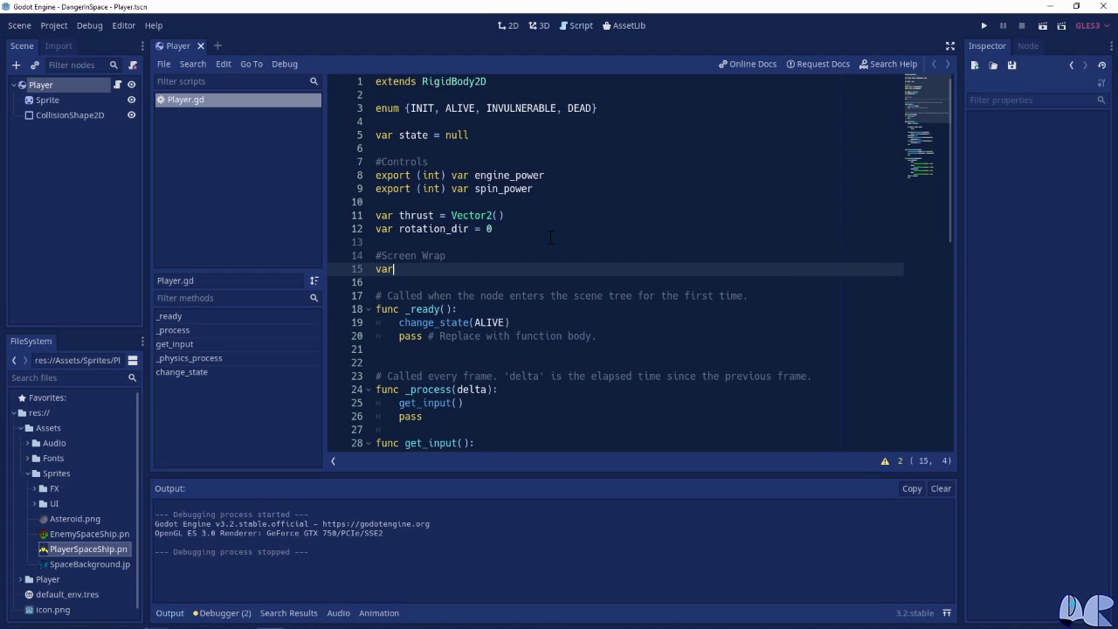
{"action": "type", "text": "screensize = Vector"}
{"action": "key", "text": "Return"}
{"action": "type", "text": "()"}
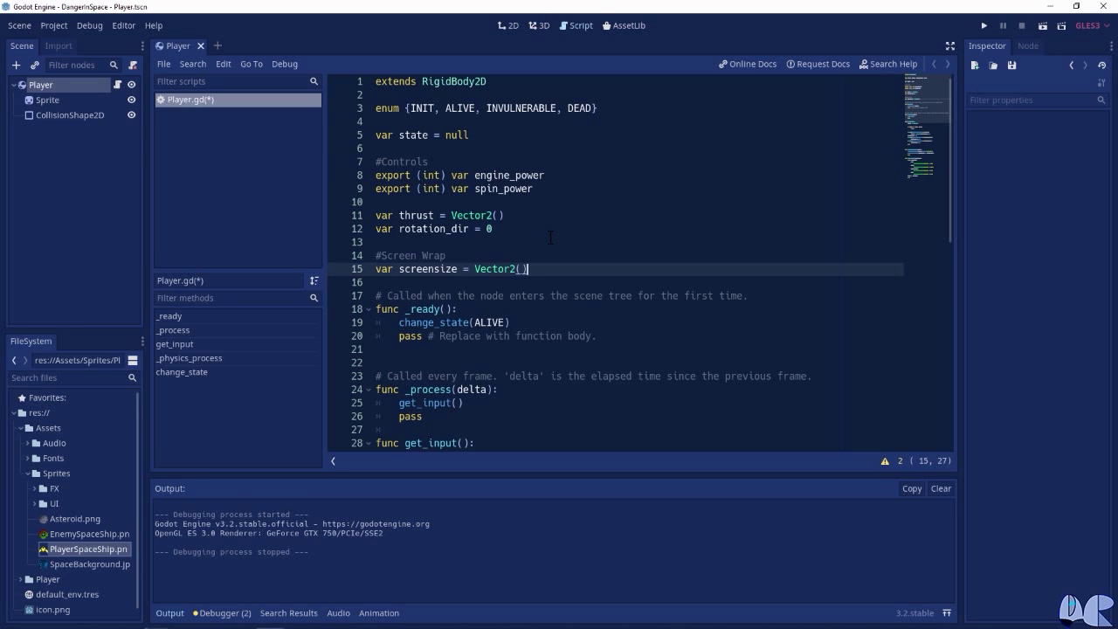
In _ready, add screensize = get_viewport().get_visible_rect().size using autocomplete.
{"action": "left_click", "coordinate": [482, 309]}
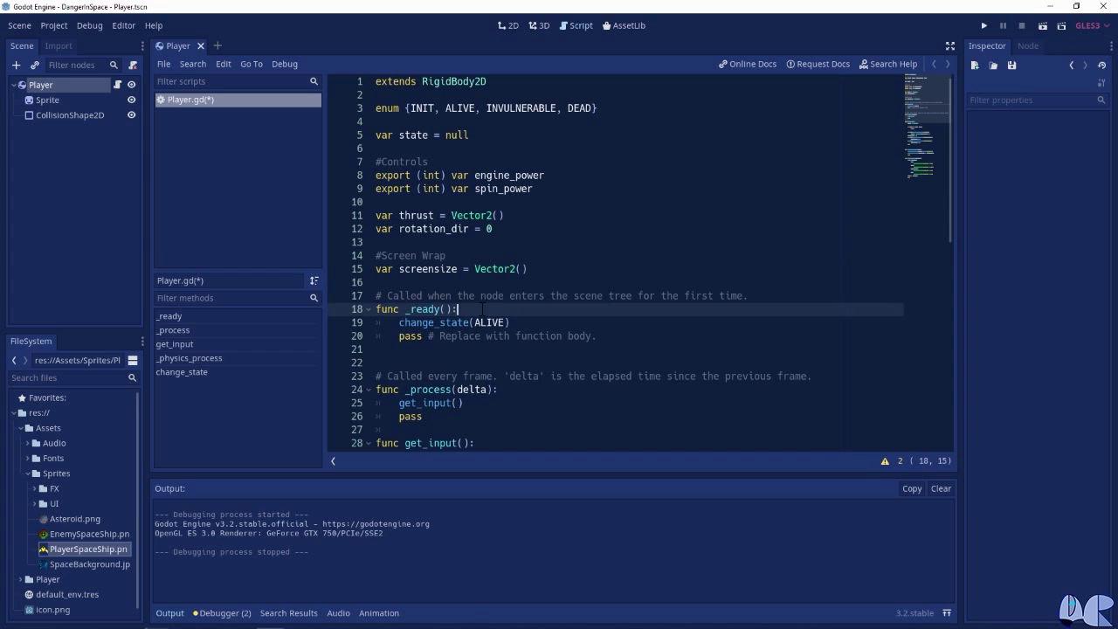
{"action": "key", "text": "Return"}
{"action": "type", "text": "screen"}
{"action": "key", "text": "Return"}
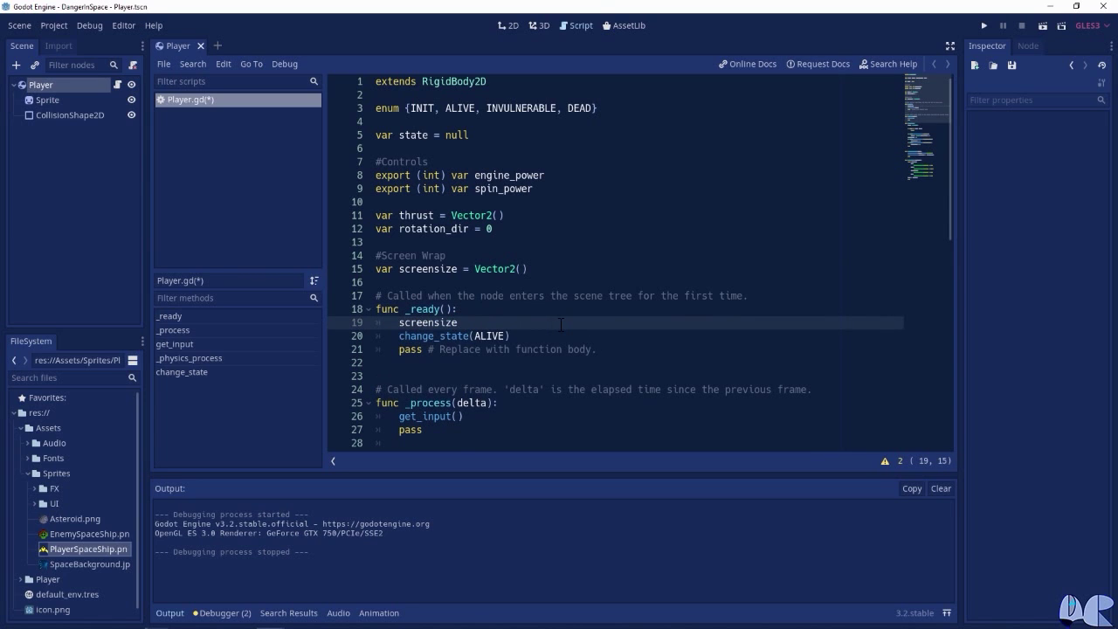
{"action": "type", "text": " = get"}
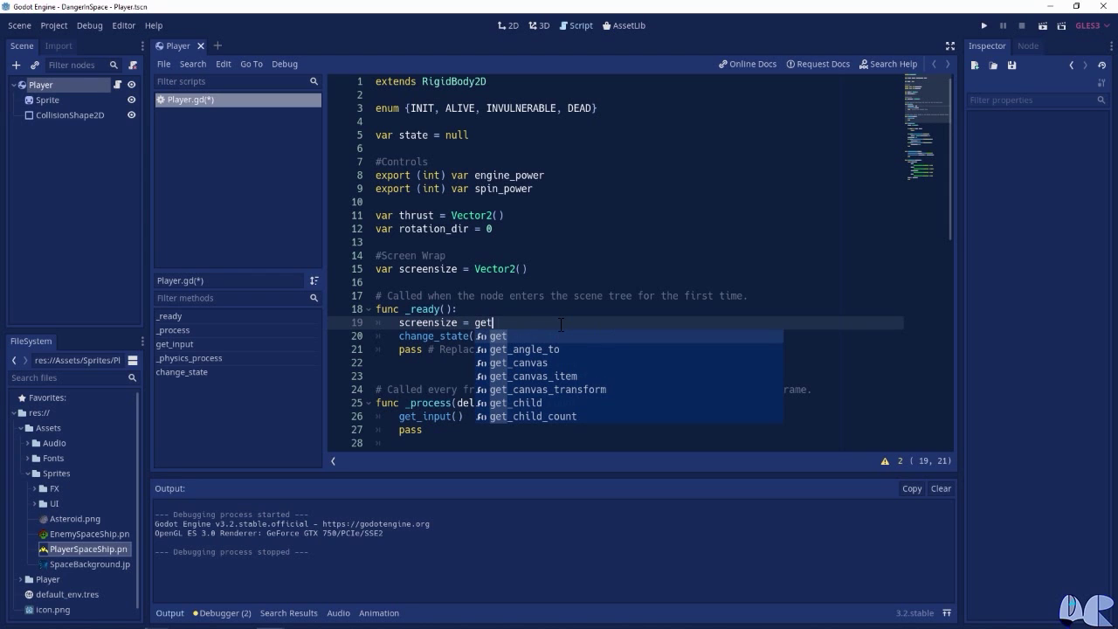
{"action": "type", "text": "_v"}
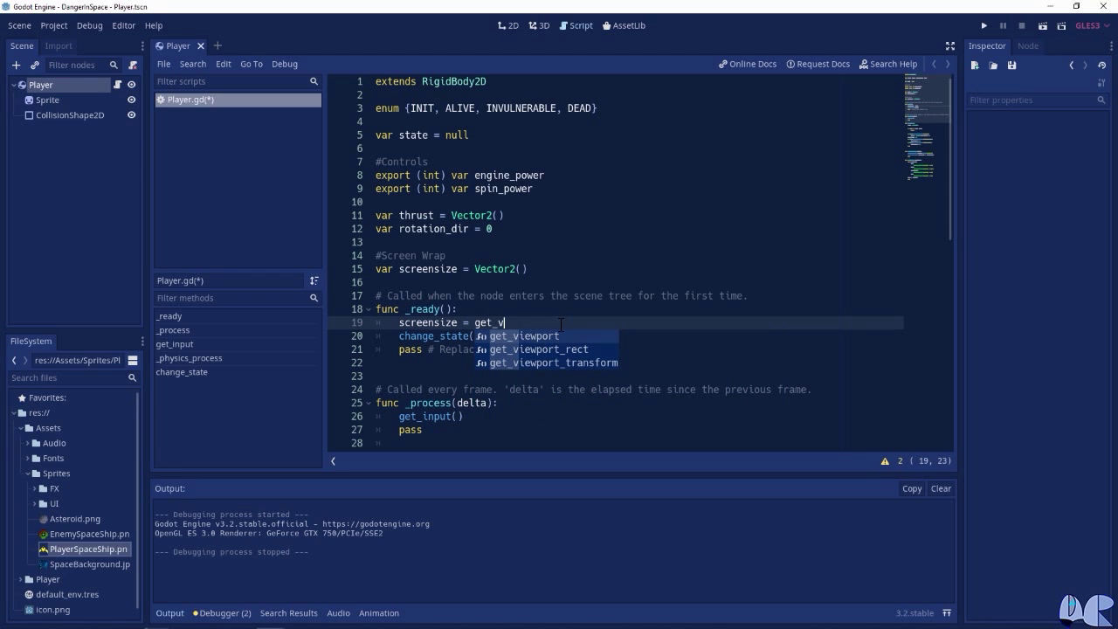
{"action": "key", "text": "Return"}
{"action": "type", "text": ".get"}
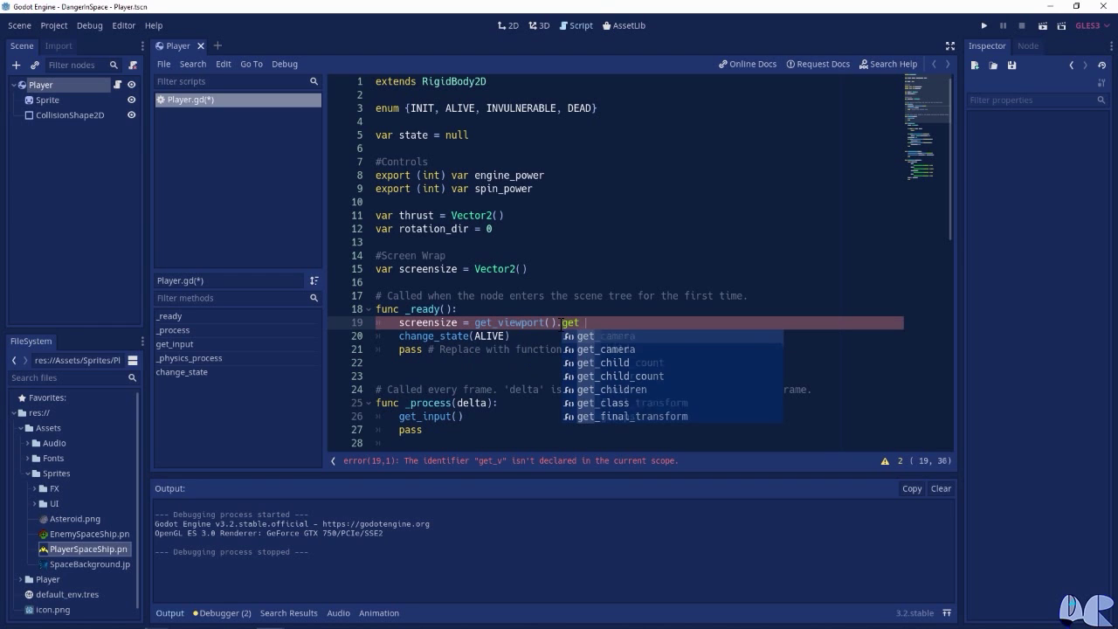
{"action": "type", "text": "_si"}
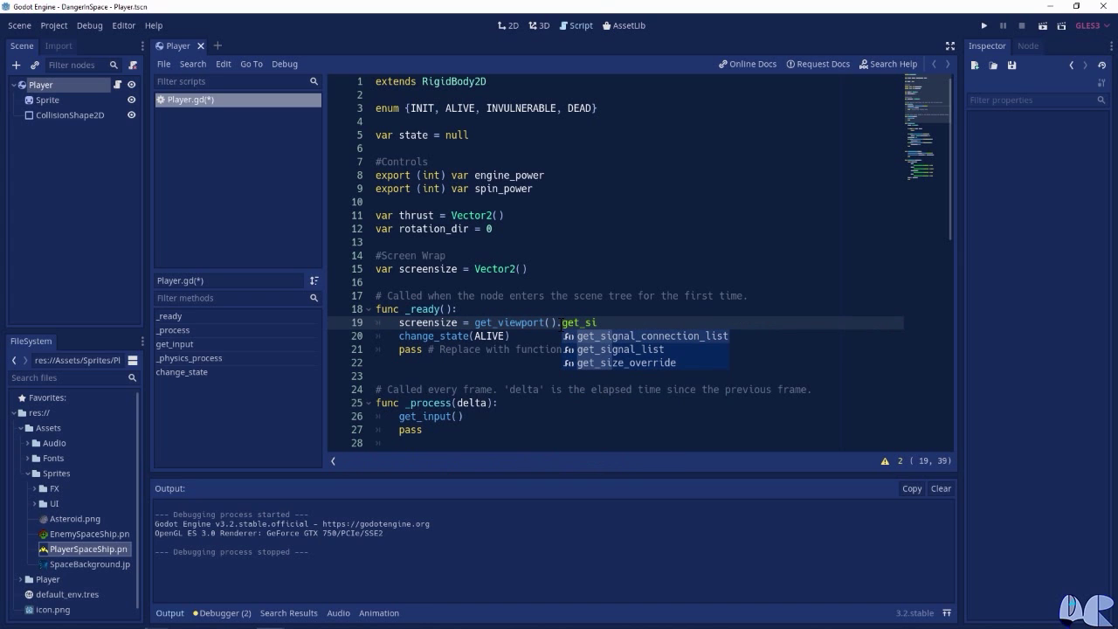
{"action": "key", "text": "BackSpace"}
{"action": "key", "text": "BackSpace"}
{"action": "type", "text": "vi"}
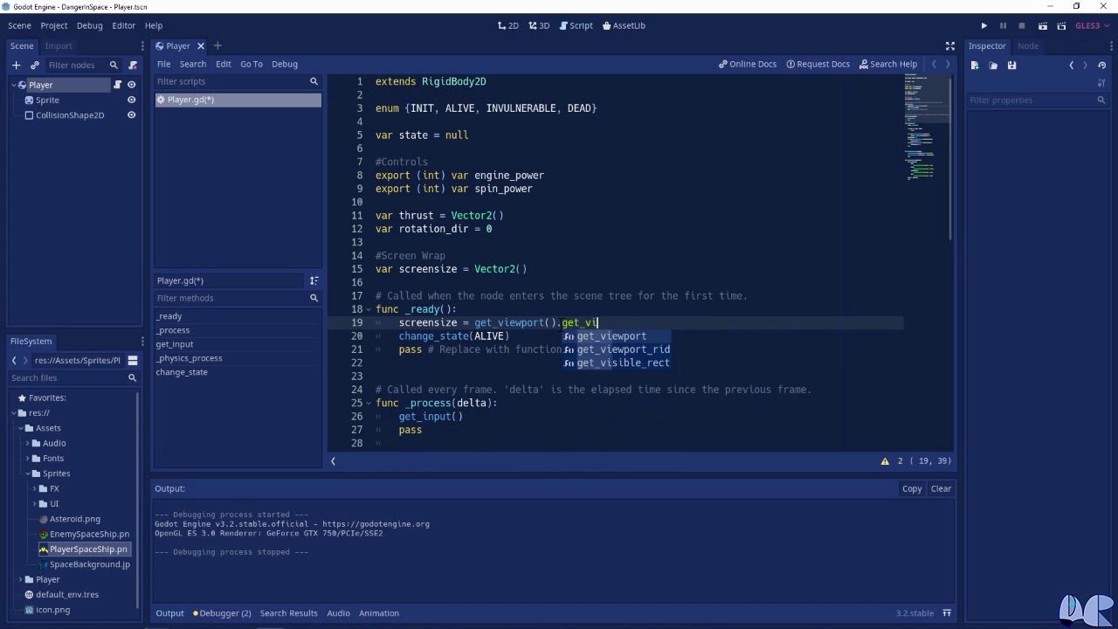
{"action": "type", "text": "si"}
{"action": "key", "text": "Return"}
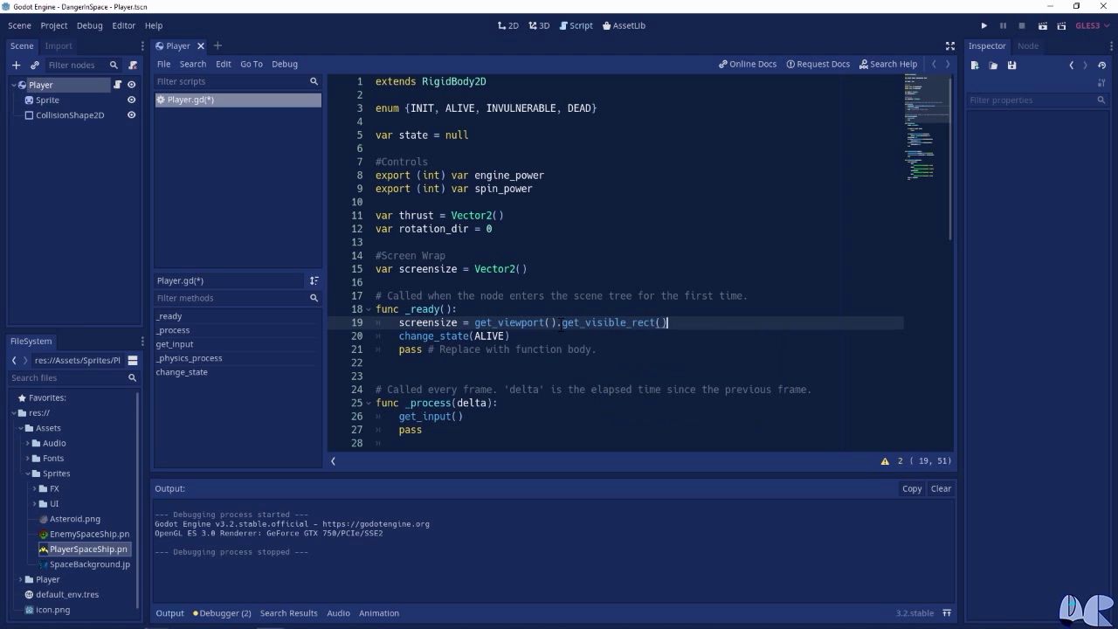
{"action": "type", "text": ".siz"}
{"action": "key", "text": "Return"}
Collapse the Output panel and scroll Player.gd down to the _physics_process and change_state code.
{"action": "left_click", "coordinate": [181, 612]}
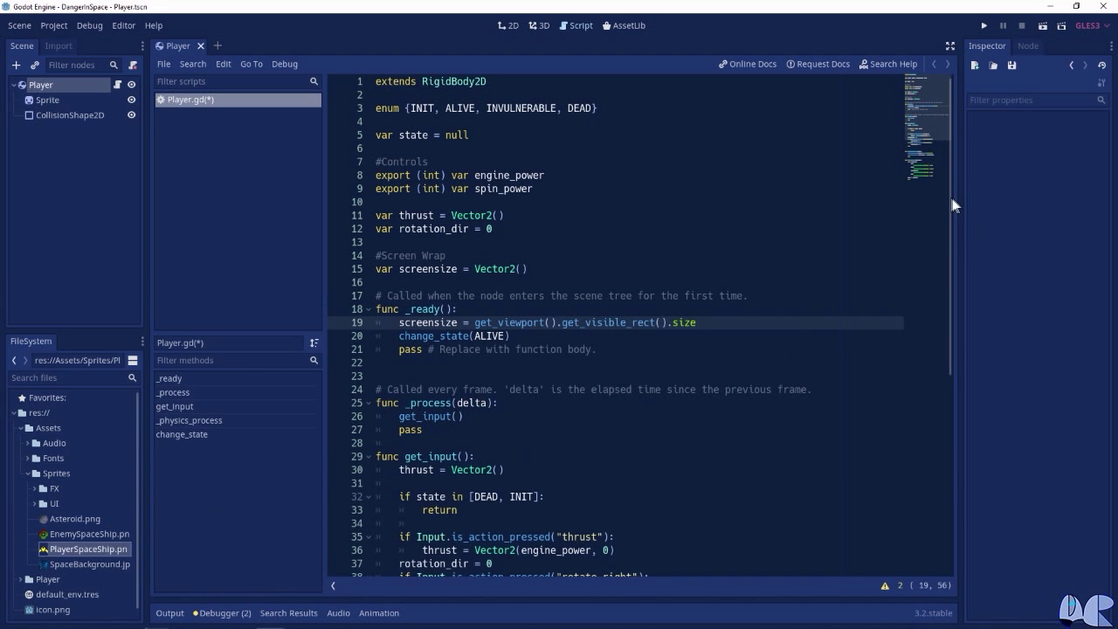
{"action": "scroll", "coordinate": [947, 202], "scroll_direction": "down", "scroll_amount": 1}
{"action": "left_click_drag", "start_coordinate": [948, 204], "coordinate": [958, 427]}
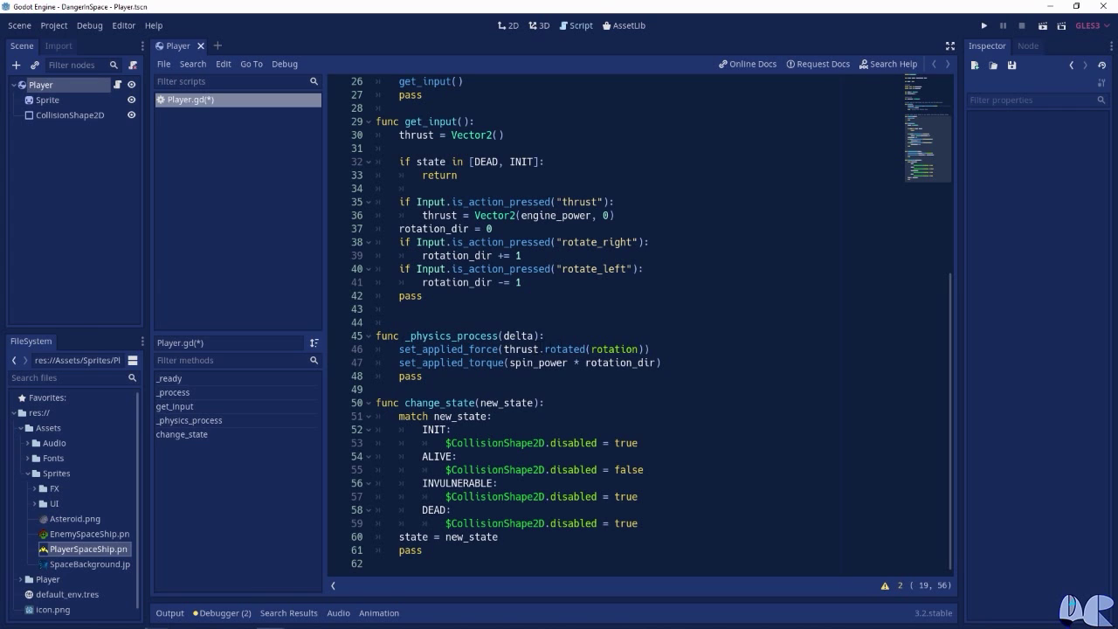
{"action": "left_click", "coordinate": [566, 336]}
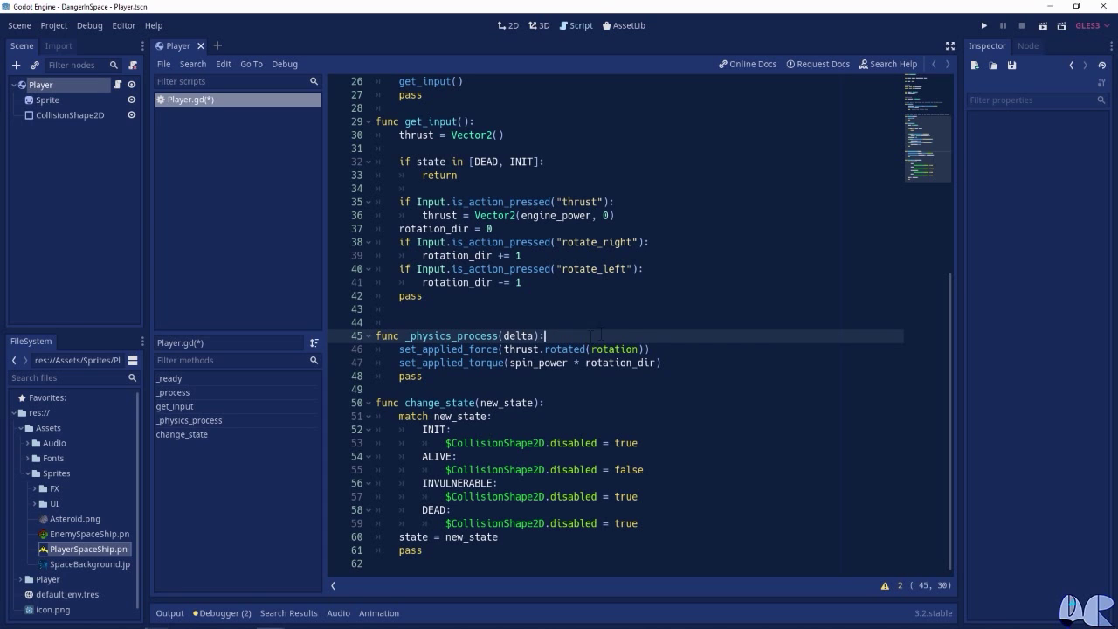
Add the right-edge check: if position.x > screensize.x, set position.x = 0.
{"action": "key", "text": "Return"}
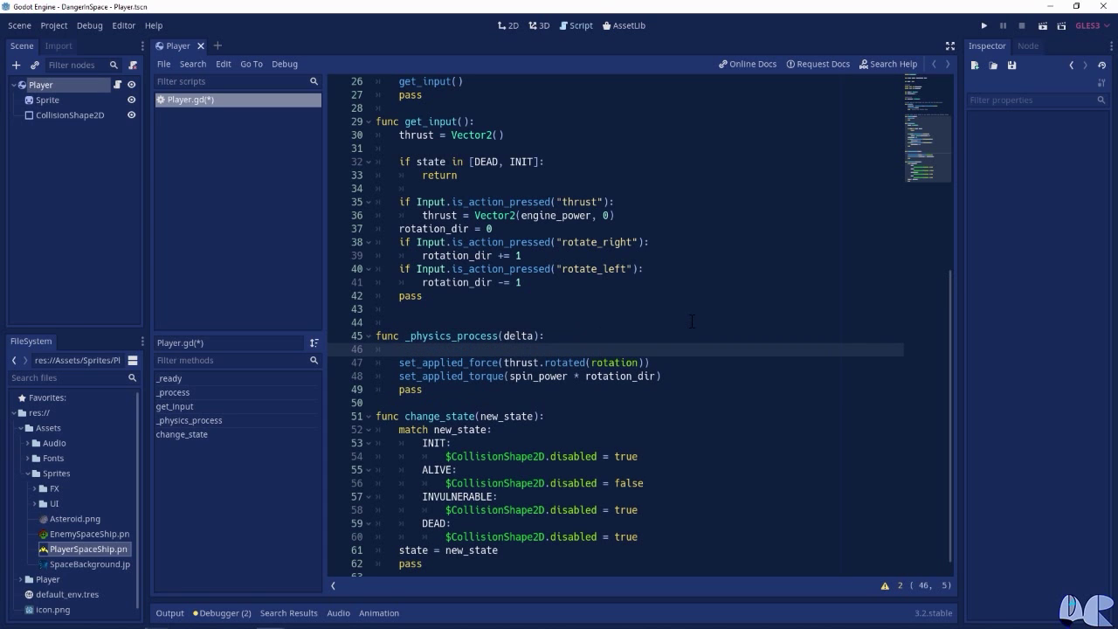
{"action": "type", "text": "if"}
{"action": "type", "text": " position"}
{"action": "type", "text": ".x"}
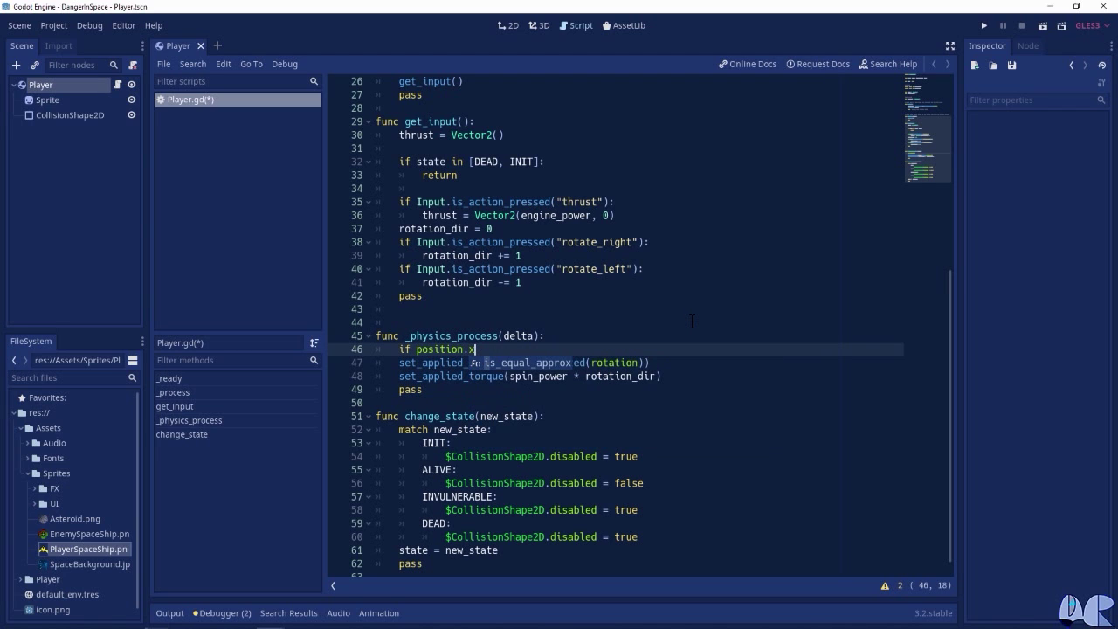
{"action": "type", "text": " > screensize"}
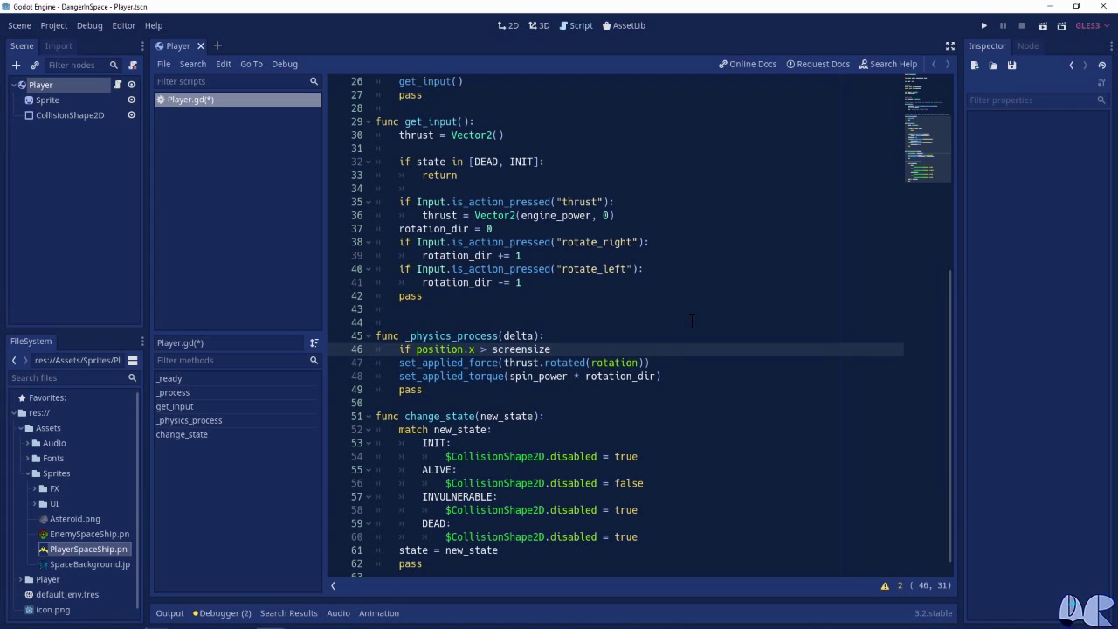
{"action": "type", "text": ".x:"}
{"action": "key", "text": "Return"}
{"action": "type", "text": "position.x = "}
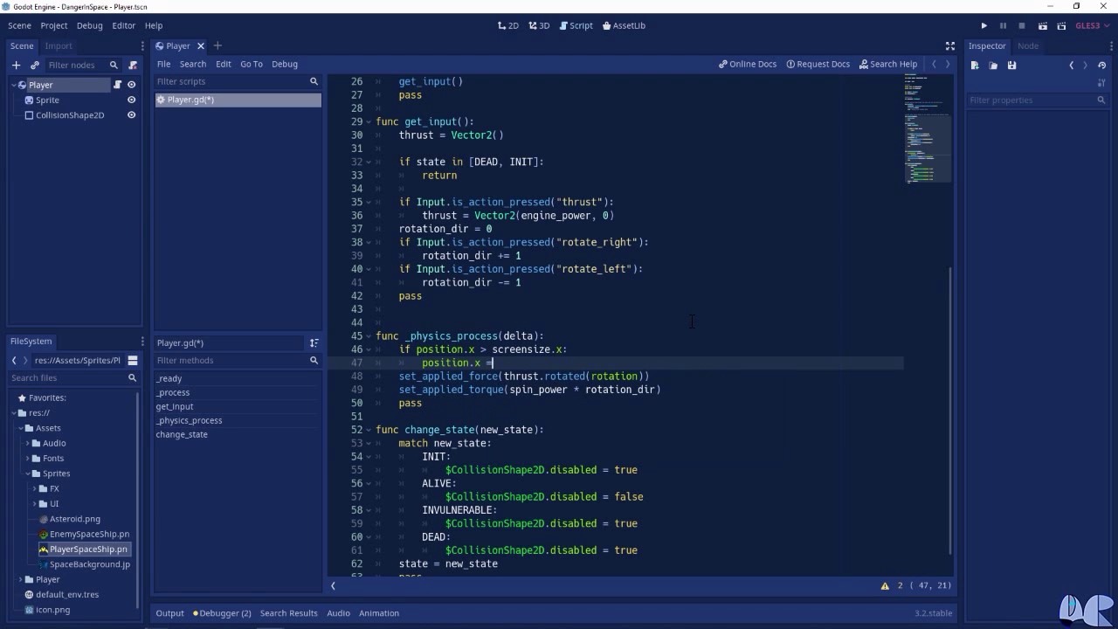
{"action": "type", "text": "0"}
{"action": "key", "text": "Return"}
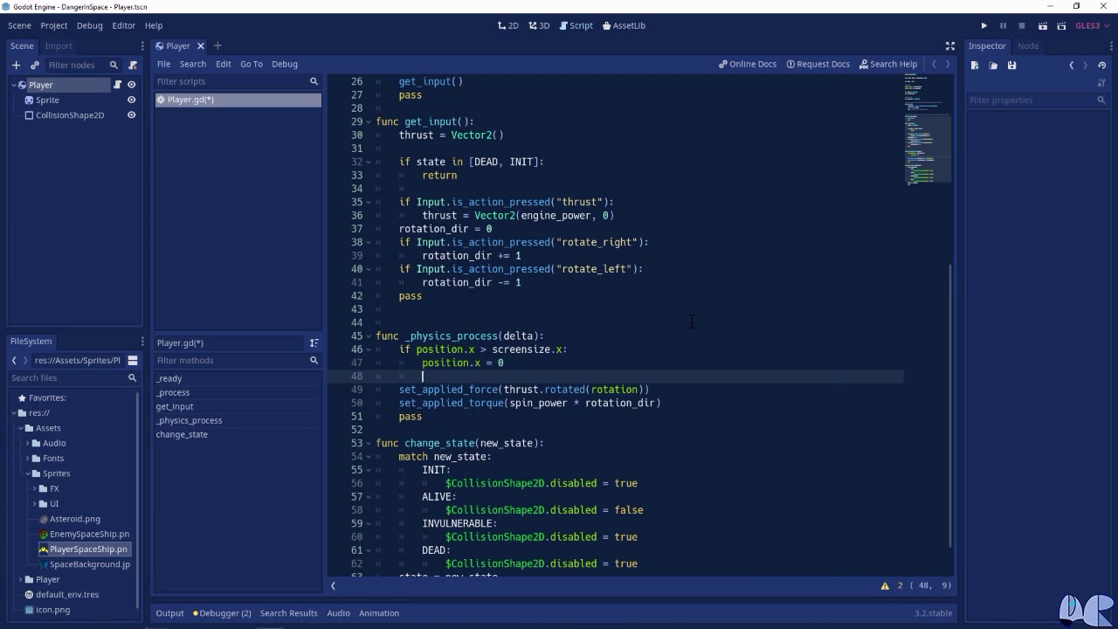
Add the left-edge check resetting position.x to screensize.x, and begin the position.y check.
{"action": "type", "text": "if position.x"}
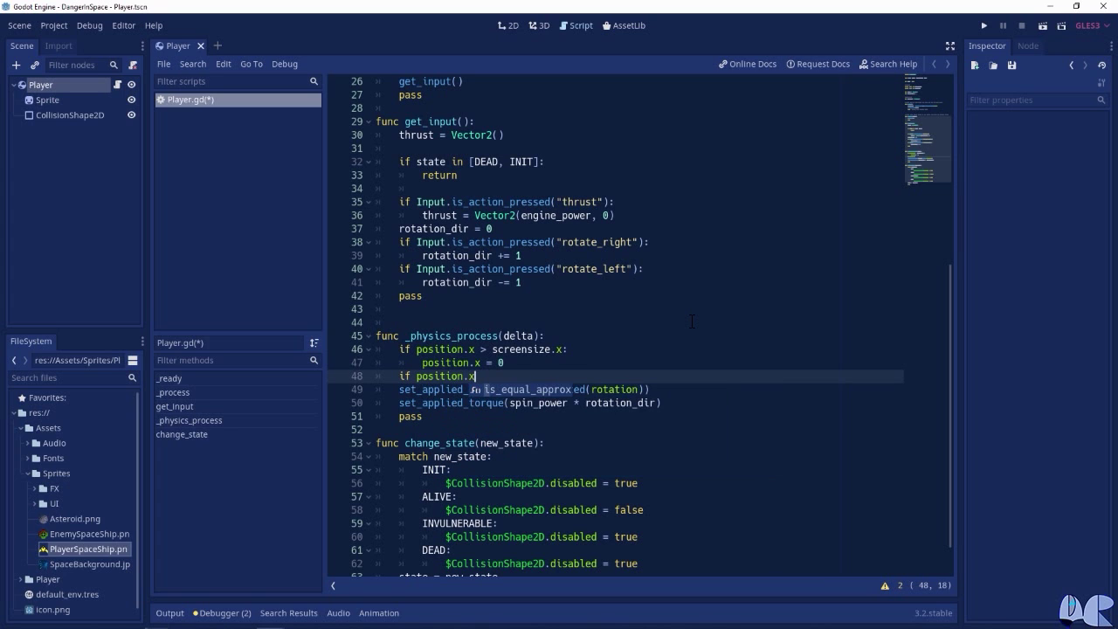
{"action": "type", "text": " <"}
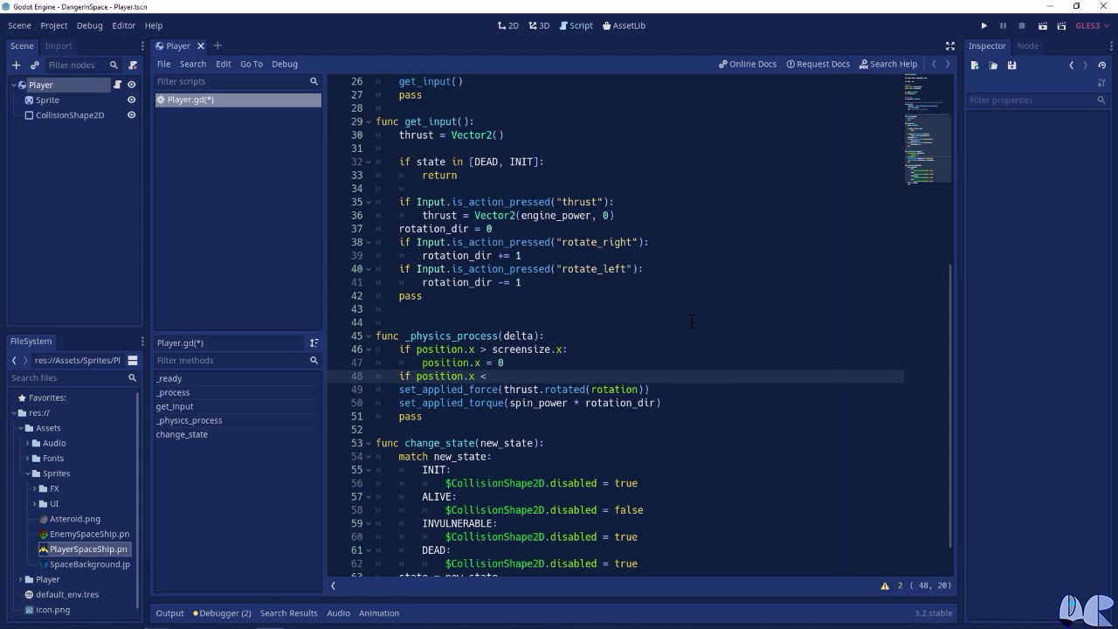
{"action": "type", "text": " 0:"}
{"action": "key", "text": "Return"}
{"action": "type", "text": "position.x"}
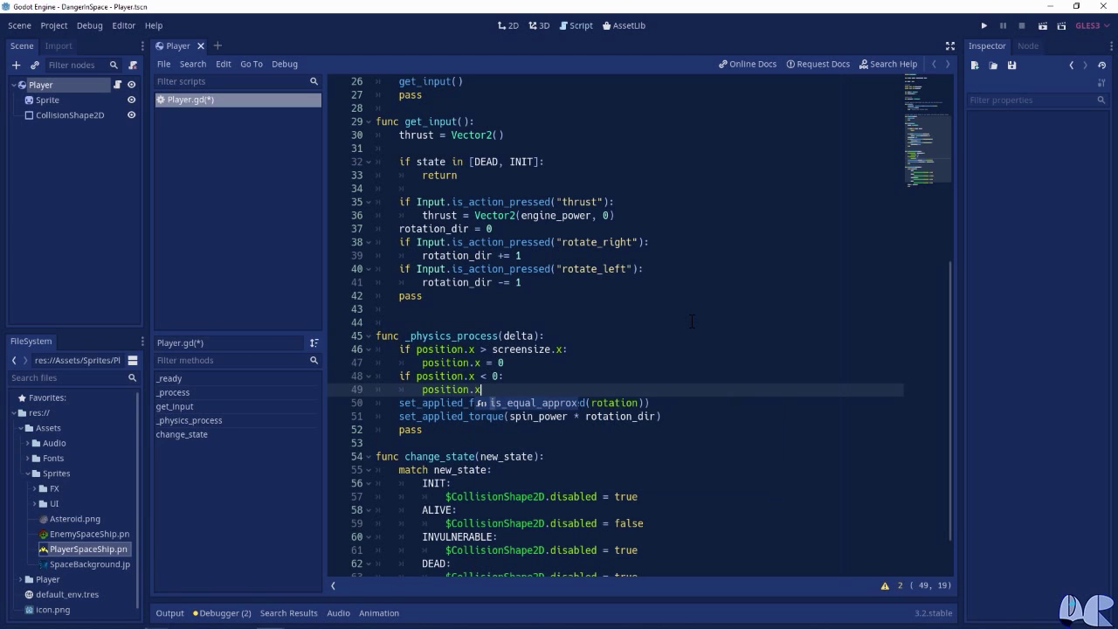
{"action": "type", "text": " = "}
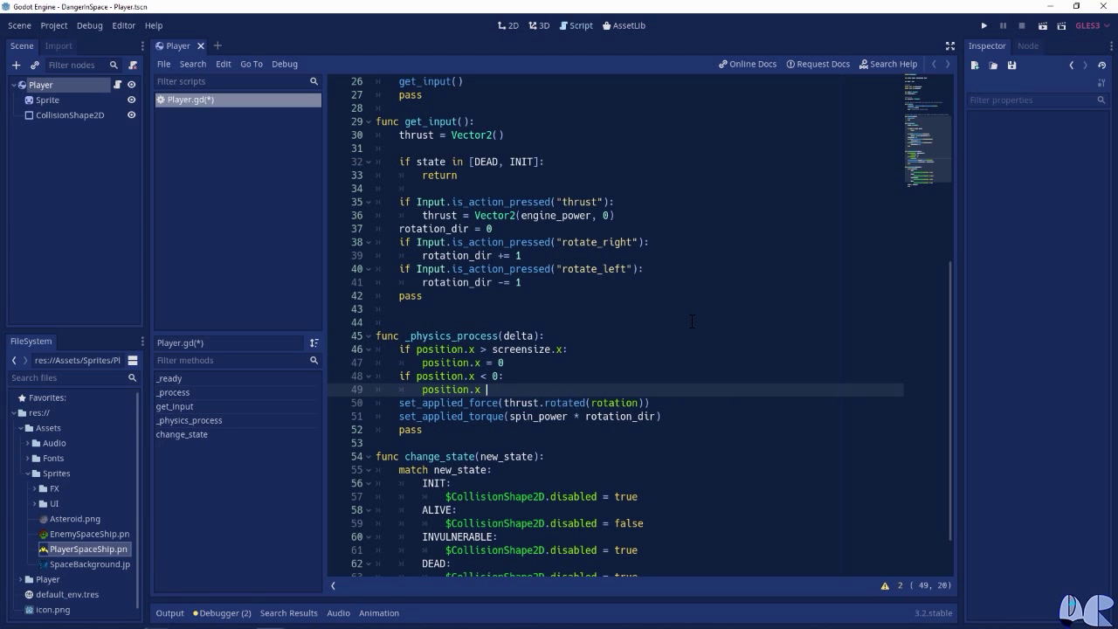
{"action": "type", "text": "screen"}
{"action": "key", "text": "Return"}
{"action": "type", "text": ".x"}
{"action": "key", "text": "Return"}
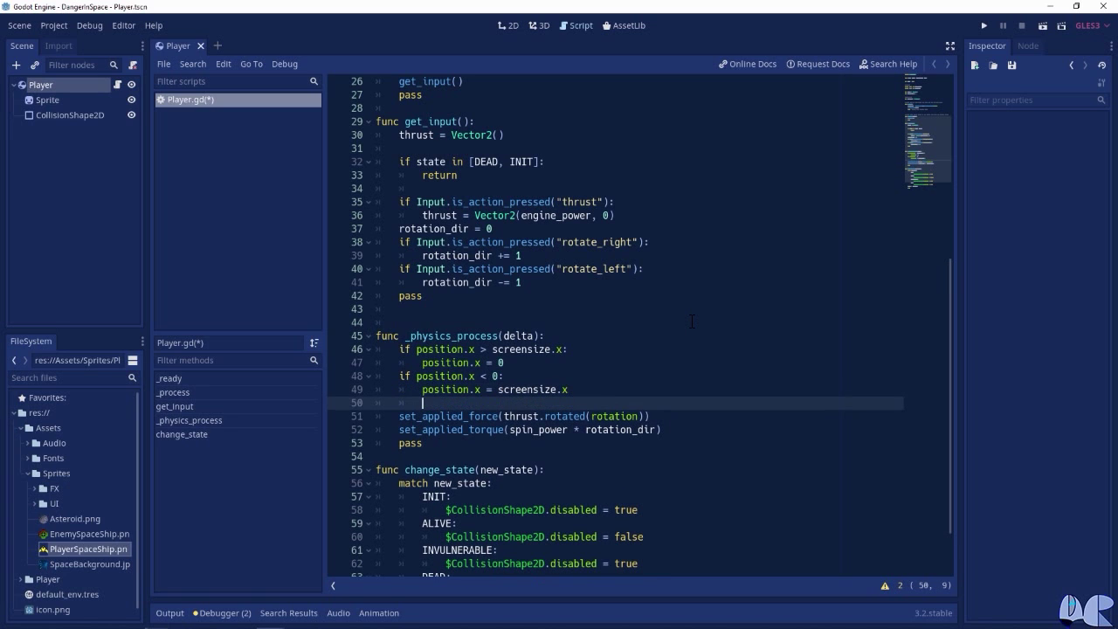
{"action": "type", "text": "if position.y > screen"}
Finish the bottom-edge check: if position.y > screensize.y, set position.y = 0.
{"action": "key", "text": "Return"}
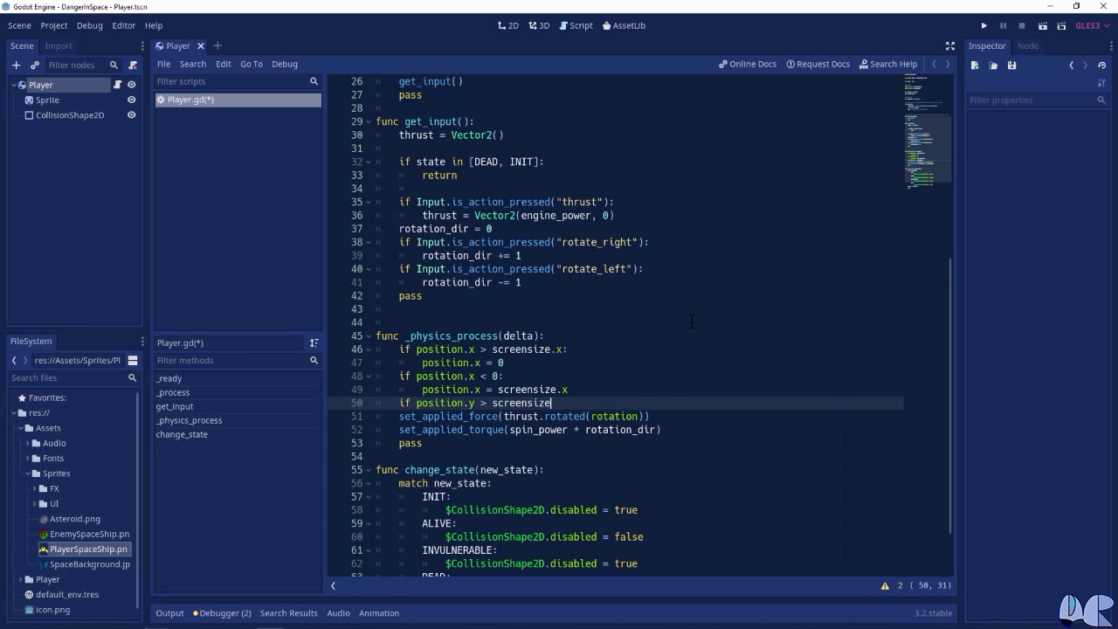
{"action": "type", "text": ".y:"}
{"action": "key", "text": "Return"}
{"action": "type", "text": "position.y = 0"}
{"action": "key", "text": "Return"}
{"action": "key", "text": "BackSpace"}
Add the top-edge check setting position.y to screensize.y when below 0, then run with F5.
{"action": "type", "text": "if position.y"}
{"action": "key", "text": "Escape"}
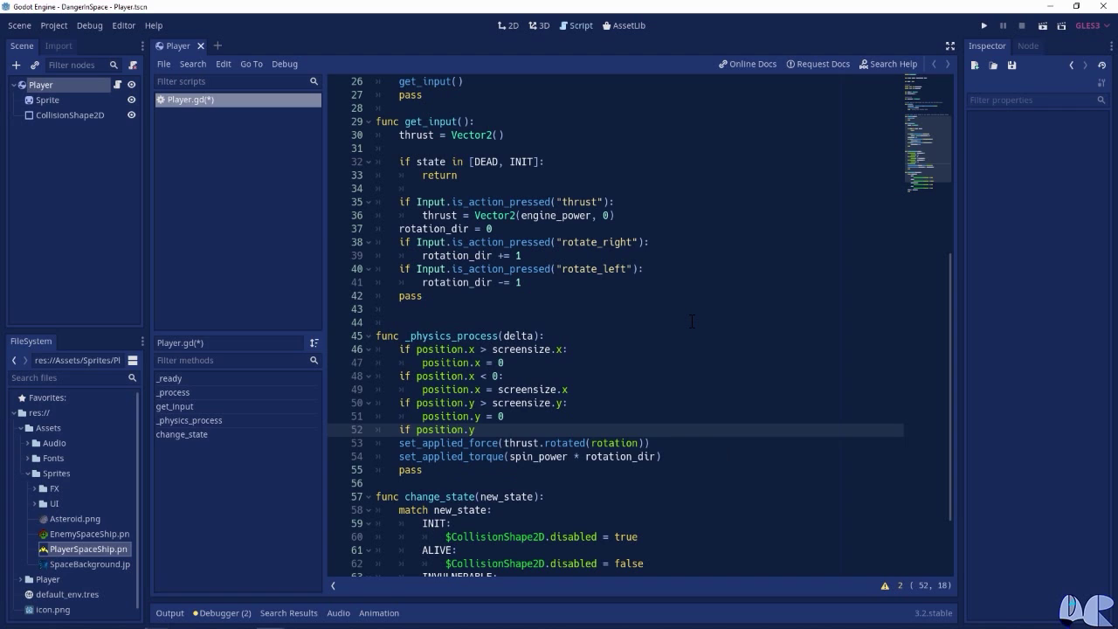
{"action": "type", "text": "<"}
{"action": "type", "text": " 0:"}
{"action": "key", "text": "Return"}
{"action": "type", "text": "positio"}
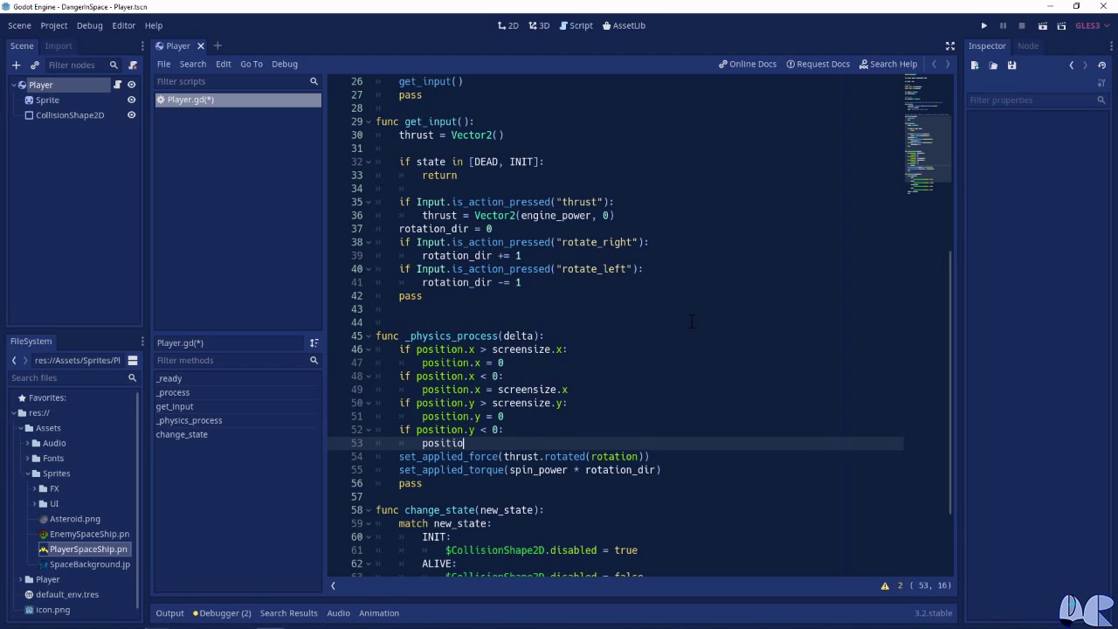
{"action": "type", "text": "n.y"}
{"action": "key", "text": "Escape"}
{"action": "type", "text": "= screensize.y"}
{"action": "key", "text": "Return"}
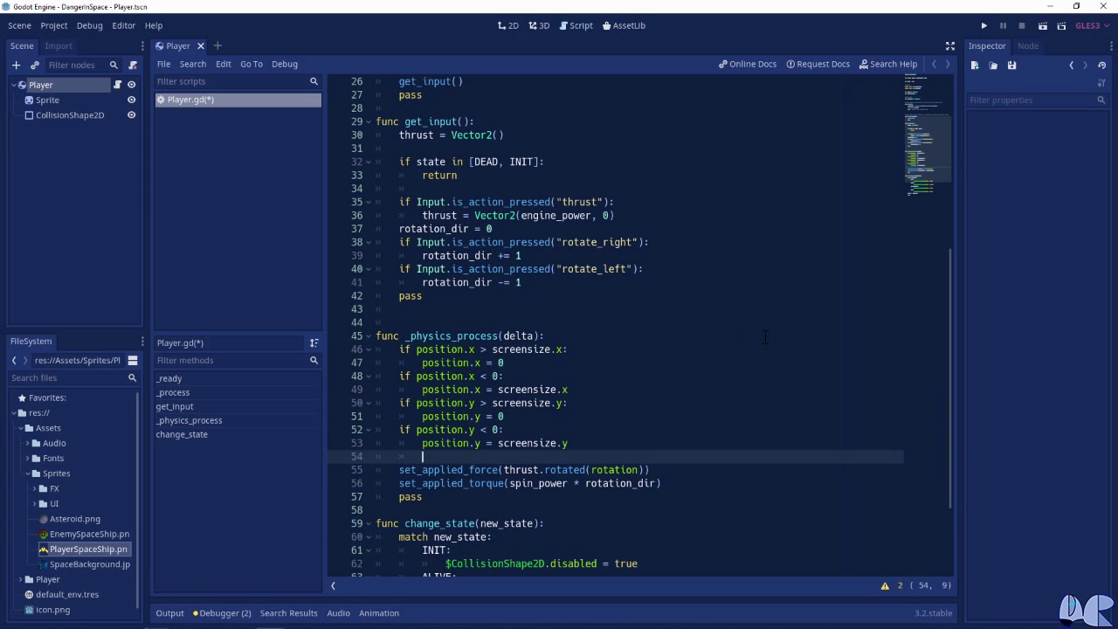
{"action": "key", "text": "F5"}
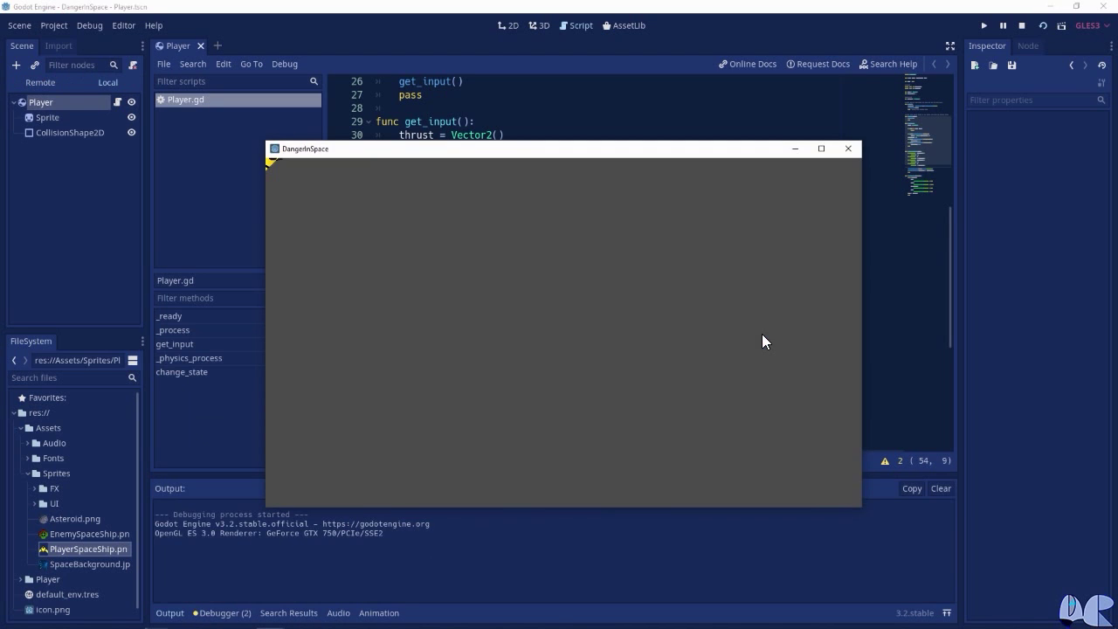
Fly the ship past the screen edges to test wrapping, then close the game window.
{"action": "key", "text": "Right"}
{"action": "key", "text": "Up"}
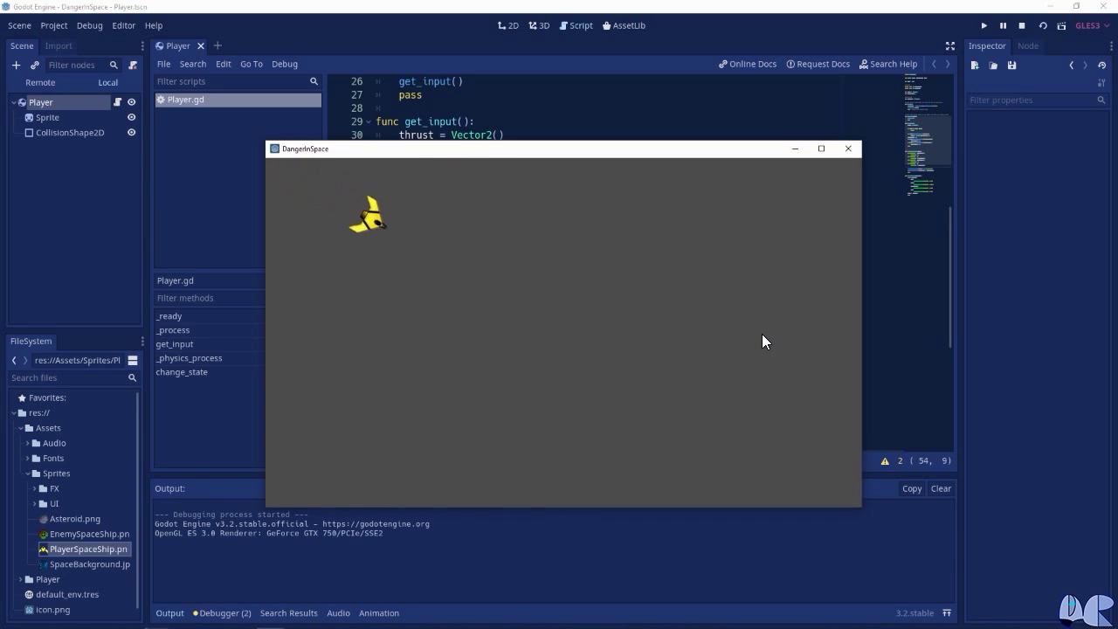
{"action": "key", "text": "Right"}
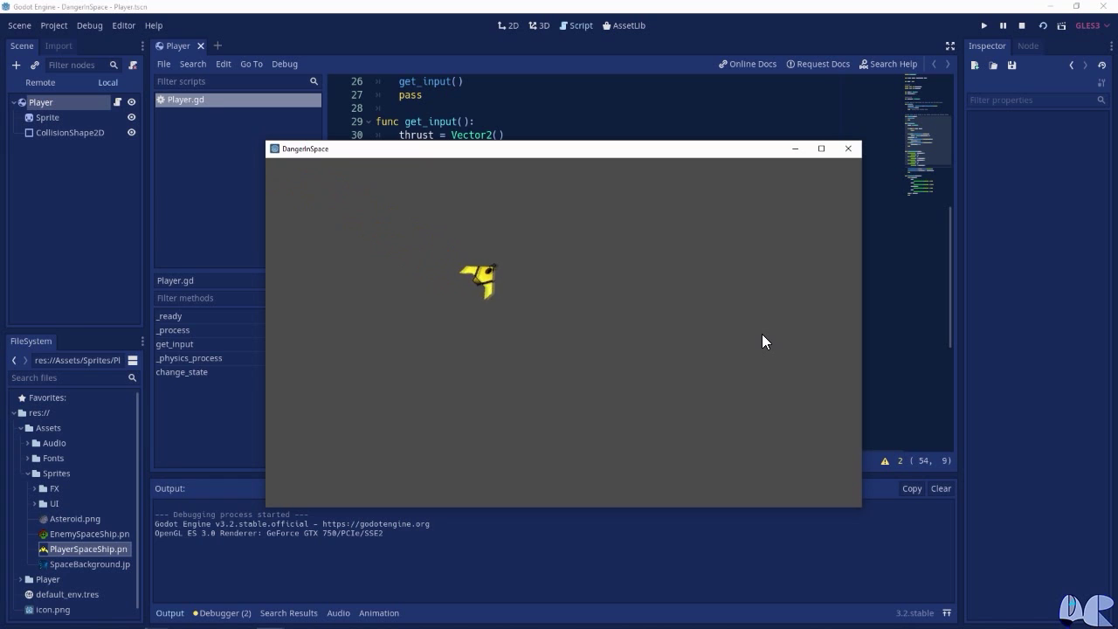
{"action": "key", "text": "Up"}
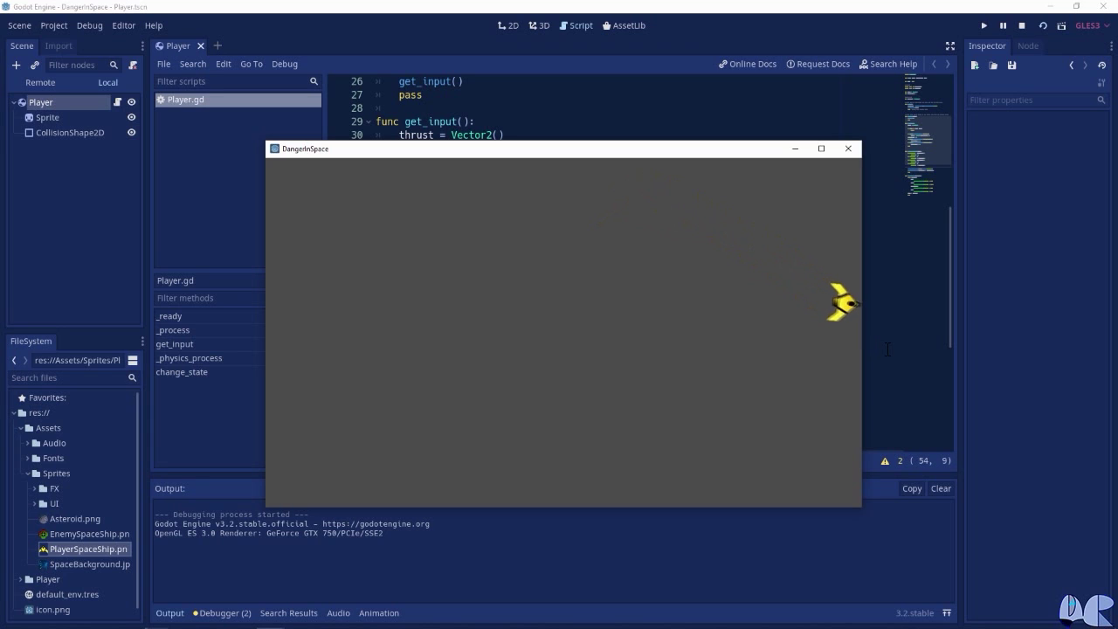
{"action": "key", "text": "Left"}
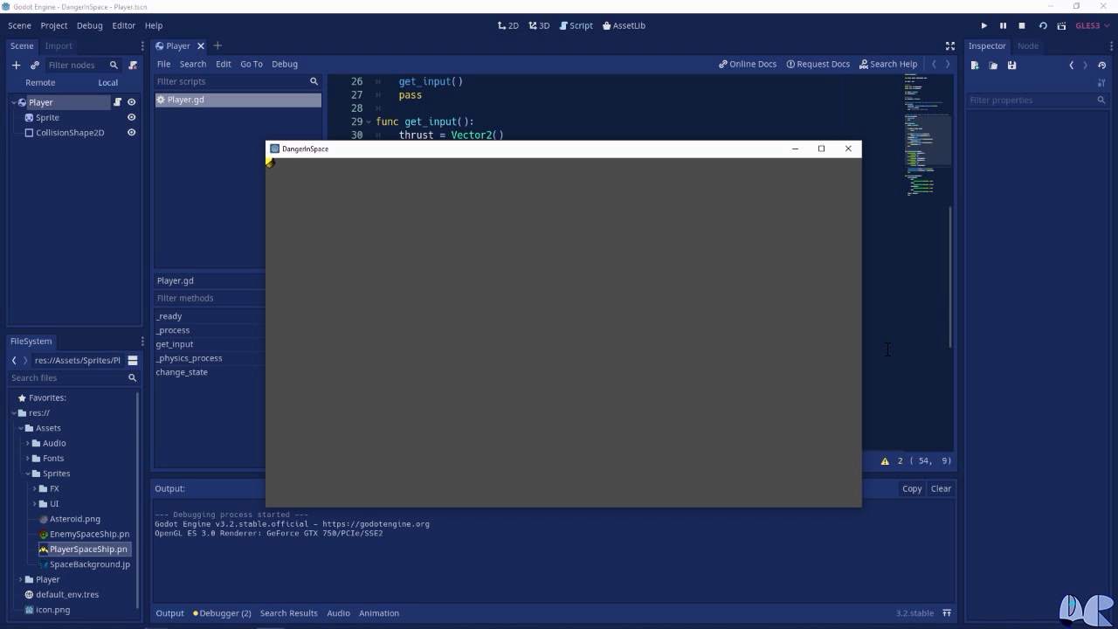
{"action": "left_click", "coordinate": [849, 148]}
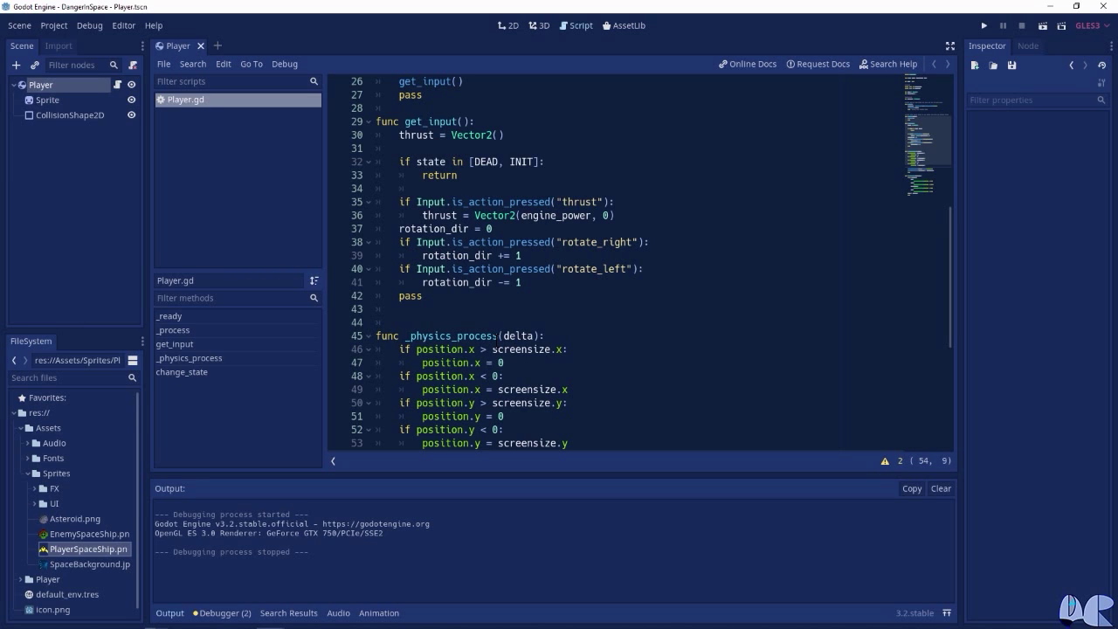
Collapse the Output panel and replace _physics_process(delta) with _integrate_forces from autocomplete.
{"action": "left_click", "coordinate": [734, 339]}
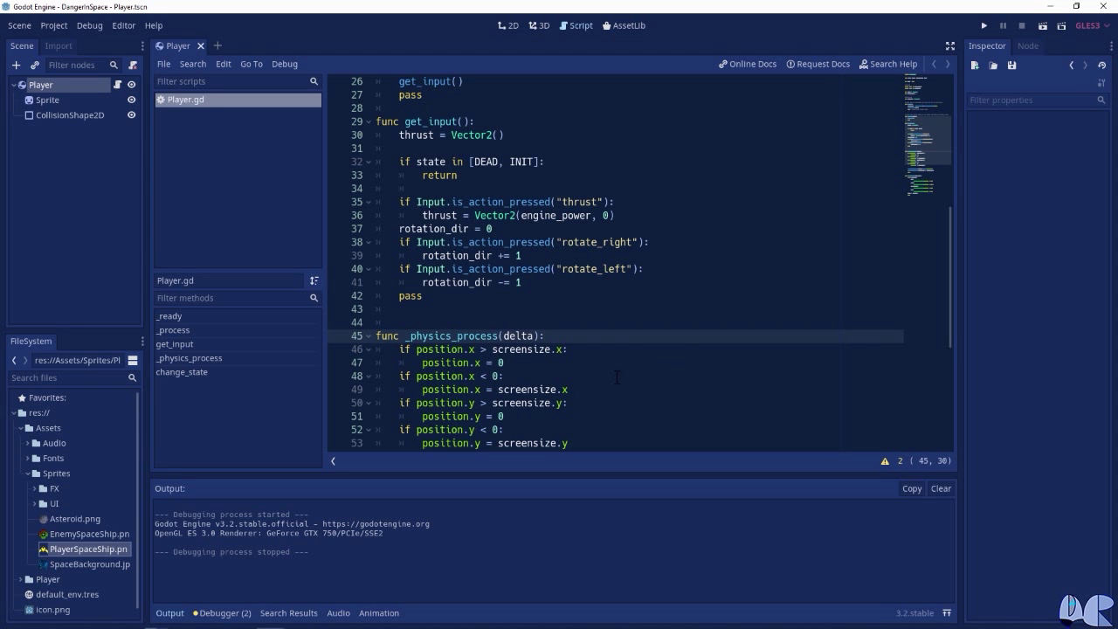
{"action": "left_click", "coordinate": [170, 614]}
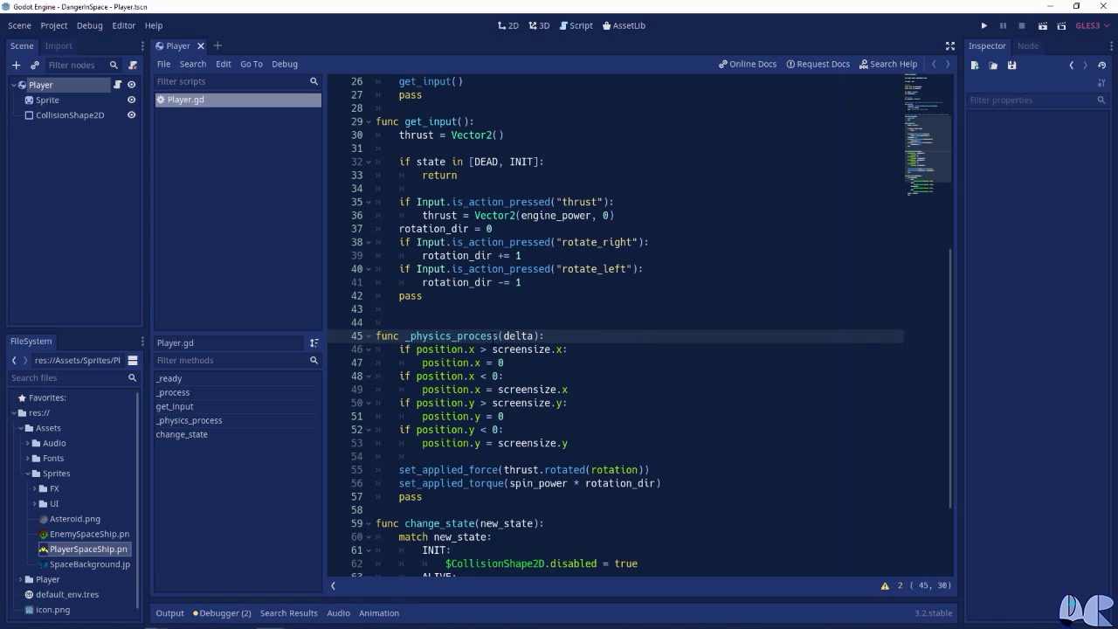
{"action": "left_click_drag", "start_coordinate": [542, 337], "coordinate": [429, 335]}
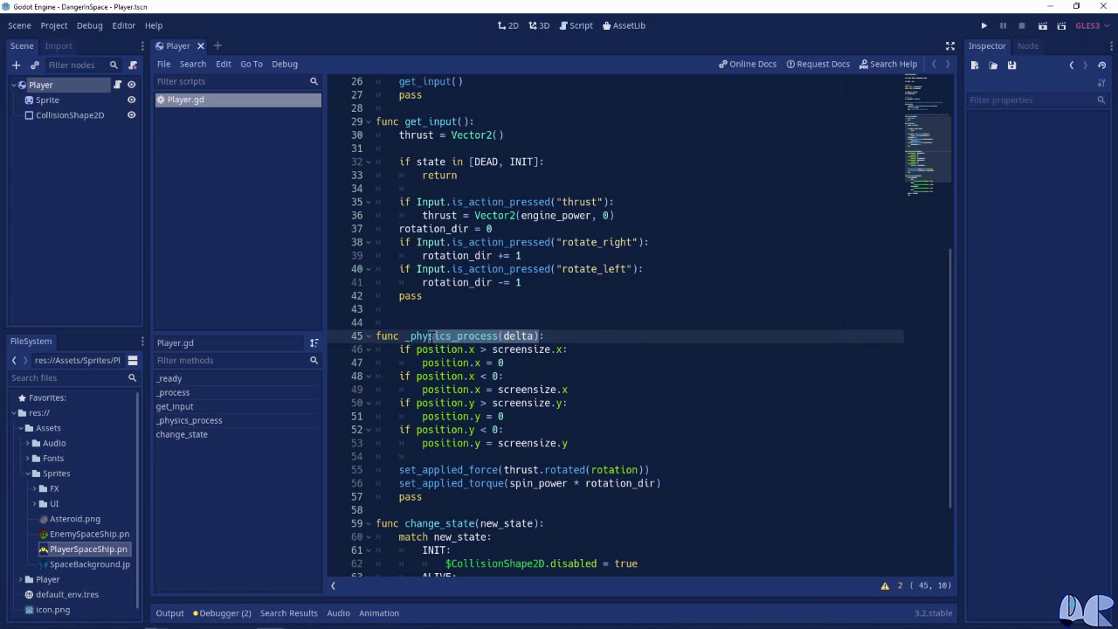
{"action": "left_click_drag", "start_coordinate": [429, 336], "coordinate": [410, 336]}
{"action": "key", "text": "BackSpace"}
{"action": "key", "text": "ctrl+space"}
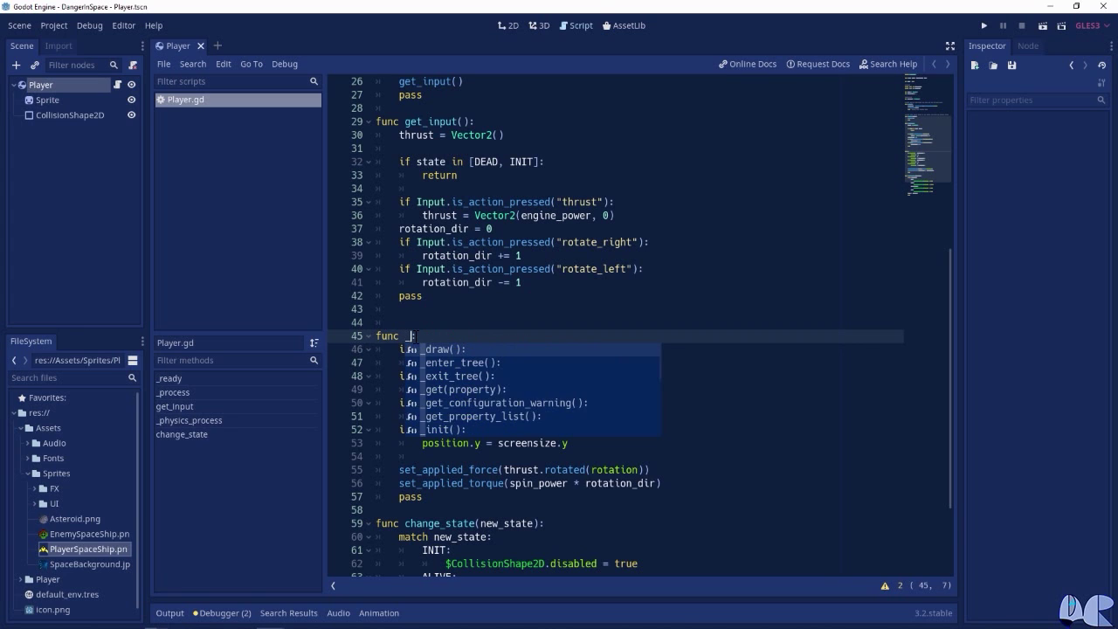
{"action": "type", "text": "in"}
{"action": "key", "text": "Down"}
{"action": "key", "text": "Down"}
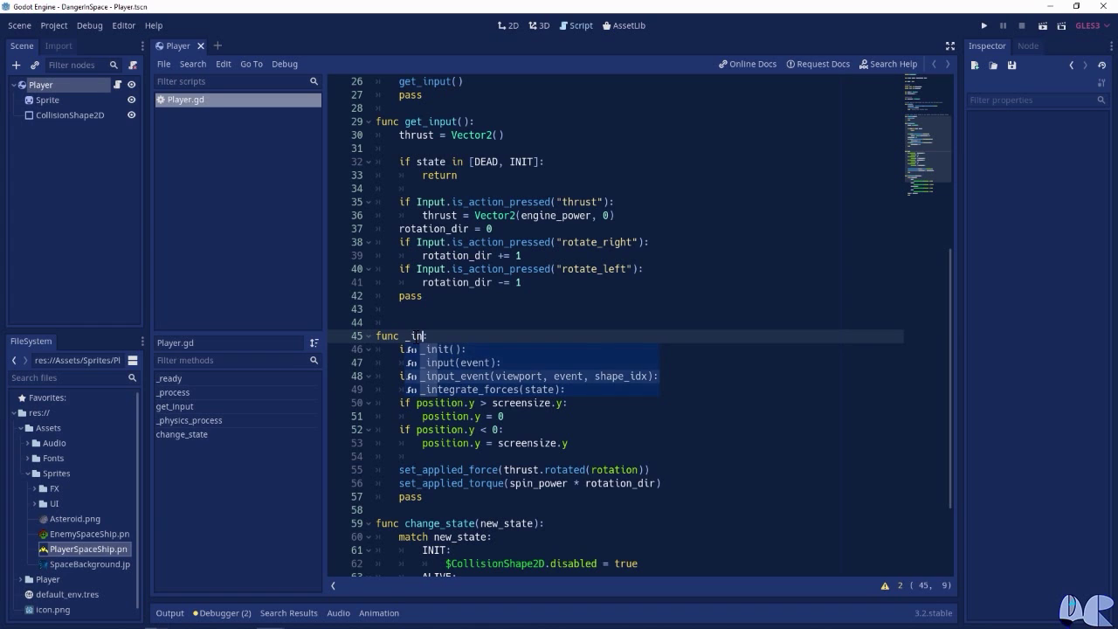
{"action": "key", "text": "Down"}
{"action": "key", "text": "Return"}
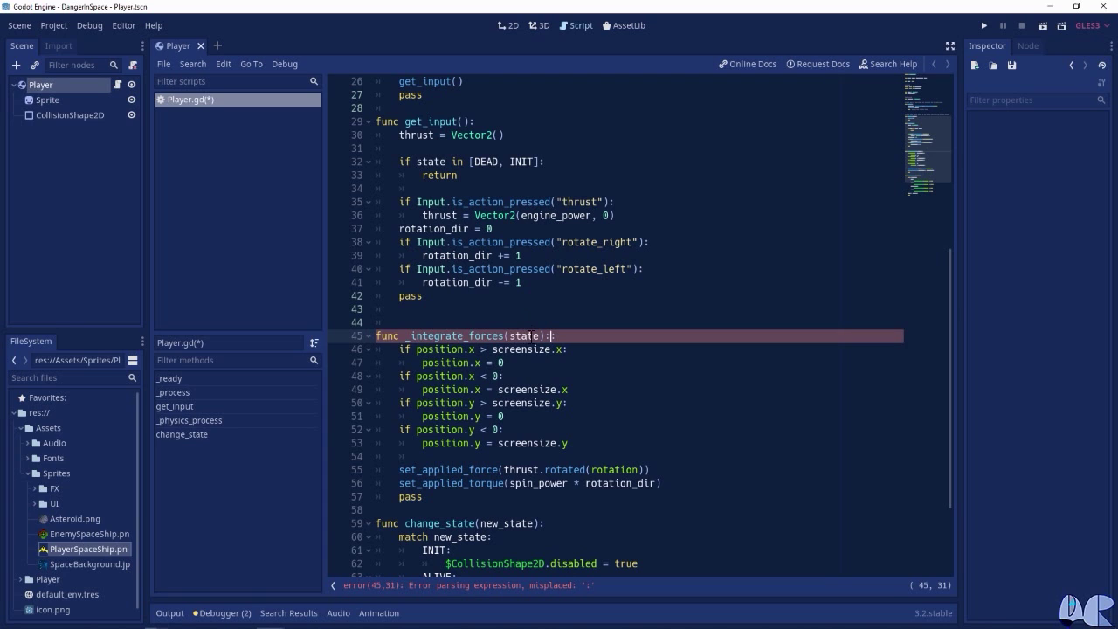
Rename the parameter to physics_state and fix the duplicated colon ending the header.
{"action": "left_click", "coordinate": [510, 337]}
{"action": "type", "text": "physics_"}
{"action": "left_click", "coordinate": [725, 334]}
{"action": "key", "text": "BackSpace"}
{"action": "key", "text": "BackSpace"}
{"action": "type", "text": ":"}
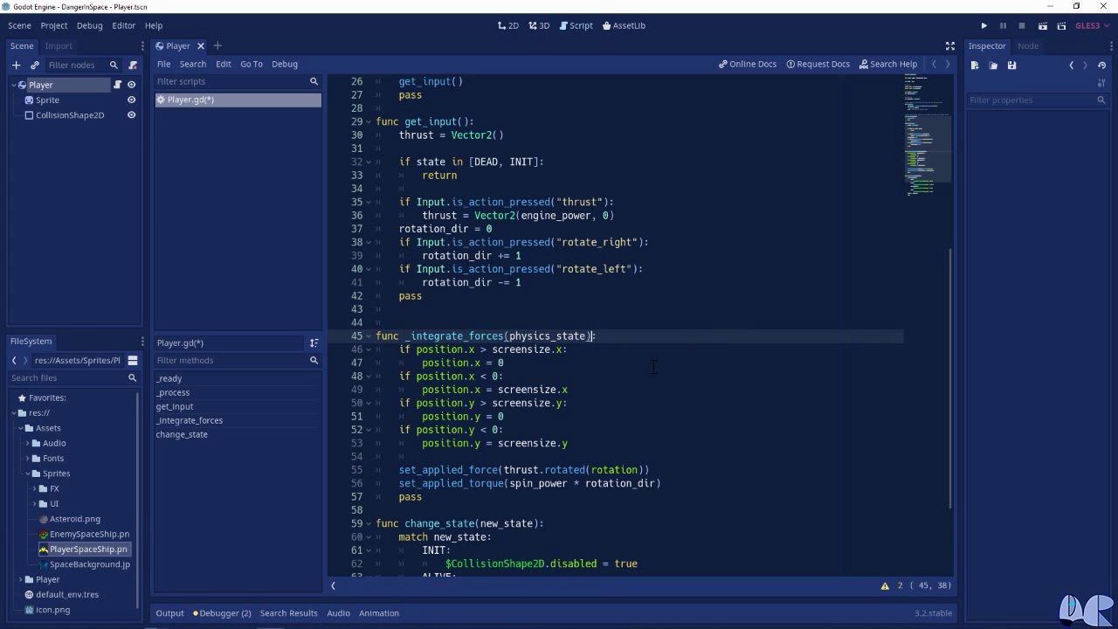
{"action": "left_click_drag", "start_coordinate": [675, 483], "coordinate": [370, 472]}
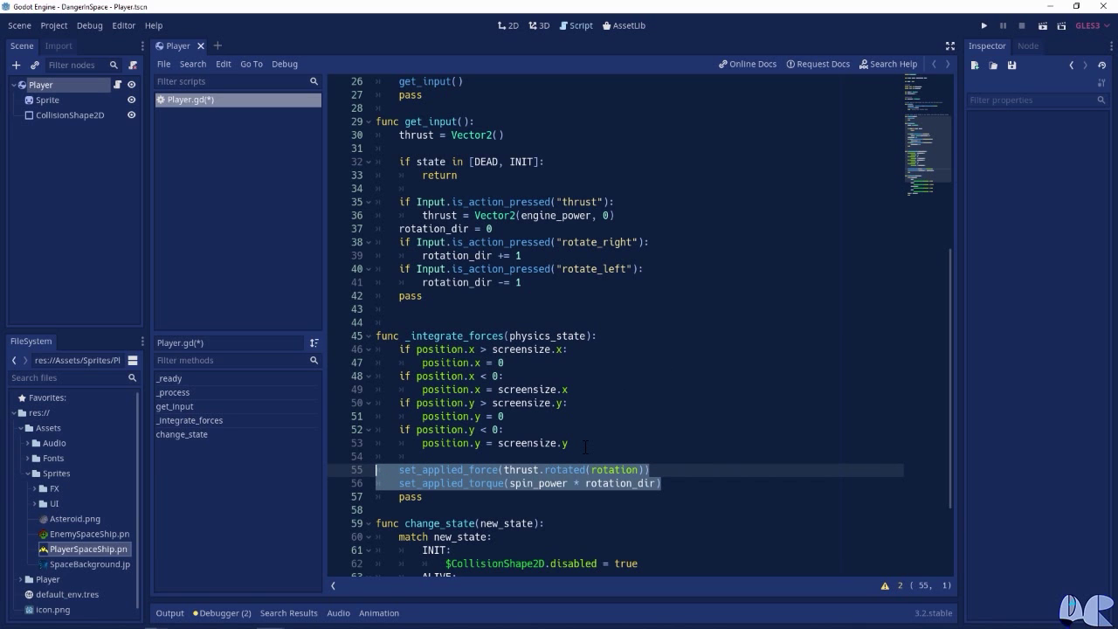
Move the set_applied_force and set_applied_torque lines to the top of _integrate_forces.
{"action": "key", "text": "ctrl+x"}
{"action": "left_click", "coordinate": [606, 336]}
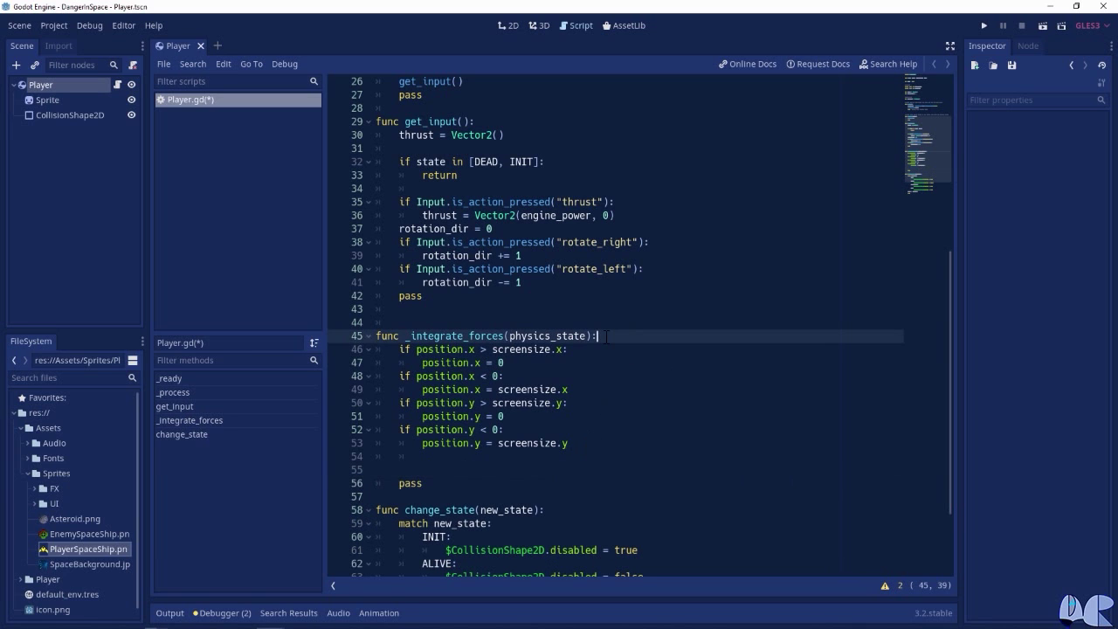
{"action": "key", "text": "Return"}
{"action": "key", "text": "ctrl+v"}
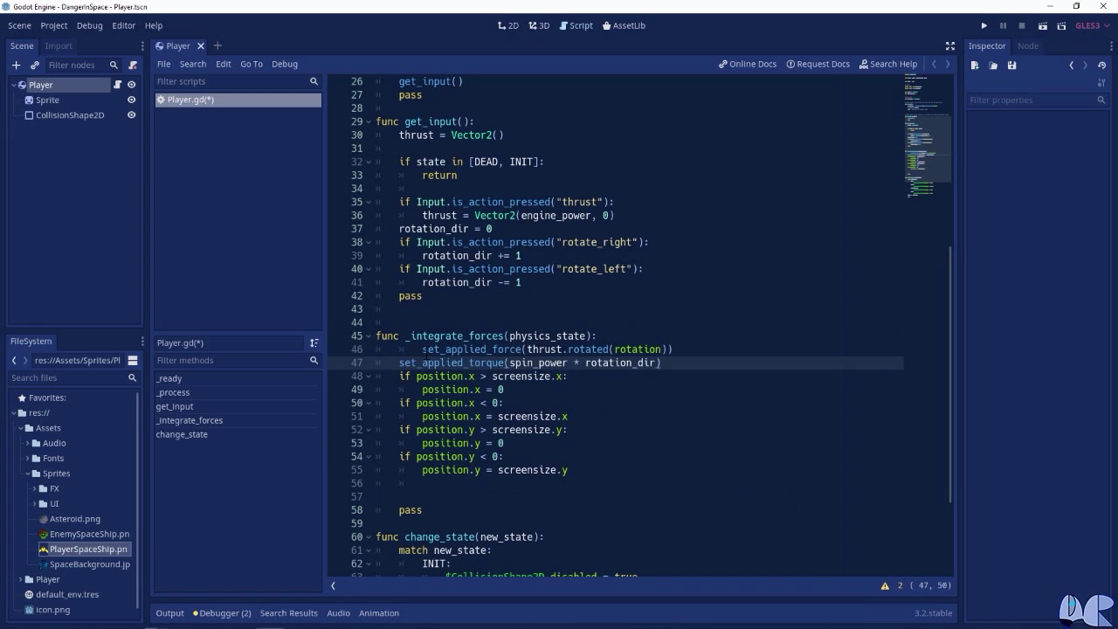
{"action": "left_click", "coordinate": [422, 348]}
{"action": "key", "text": "BackSpace"}
Add a blank line after the force calls and delete the leftover empty lines before pass.
{"action": "left_click", "coordinate": [677, 362]}
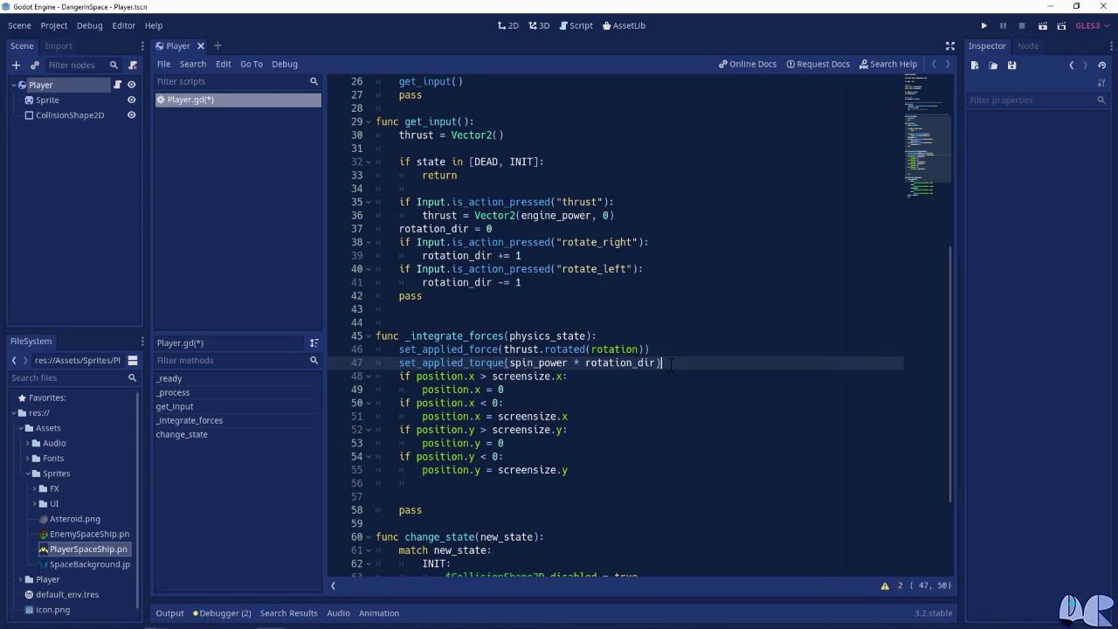
{"action": "key", "text": "Return"}
{"action": "left_click", "coordinate": [449, 513]}
{"action": "key", "text": "BackSpace"}
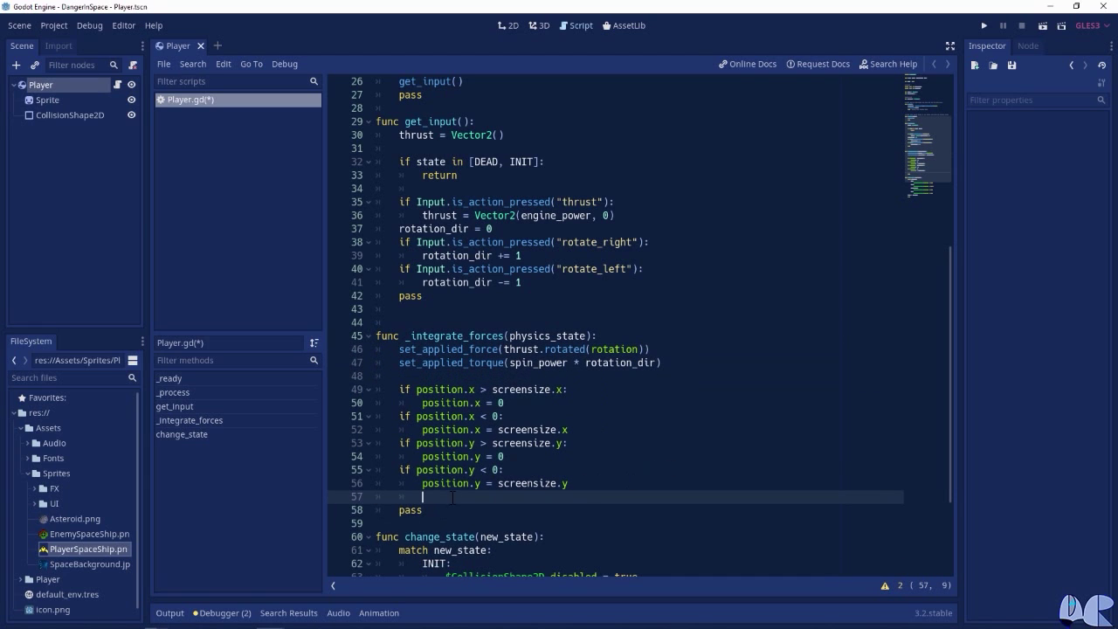
{"action": "key", "text": "BackSpace"}
{"action": "key", "text": "BackSpace"}
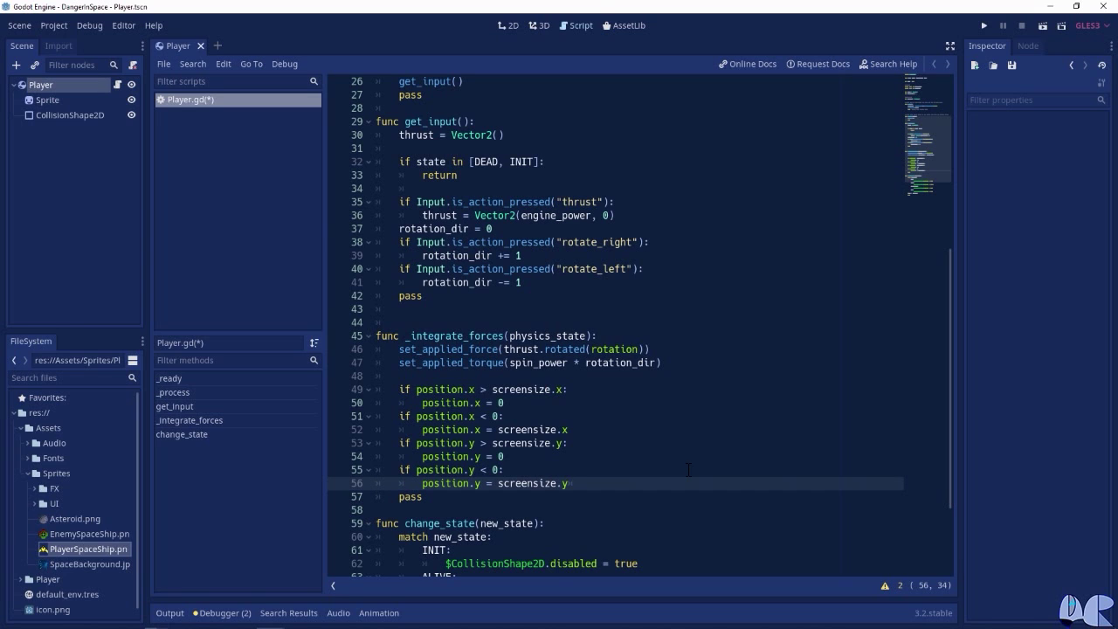
{"action": "left_click", "coordinate": [688, 362]}
{"action": "key", "text": "Return"}
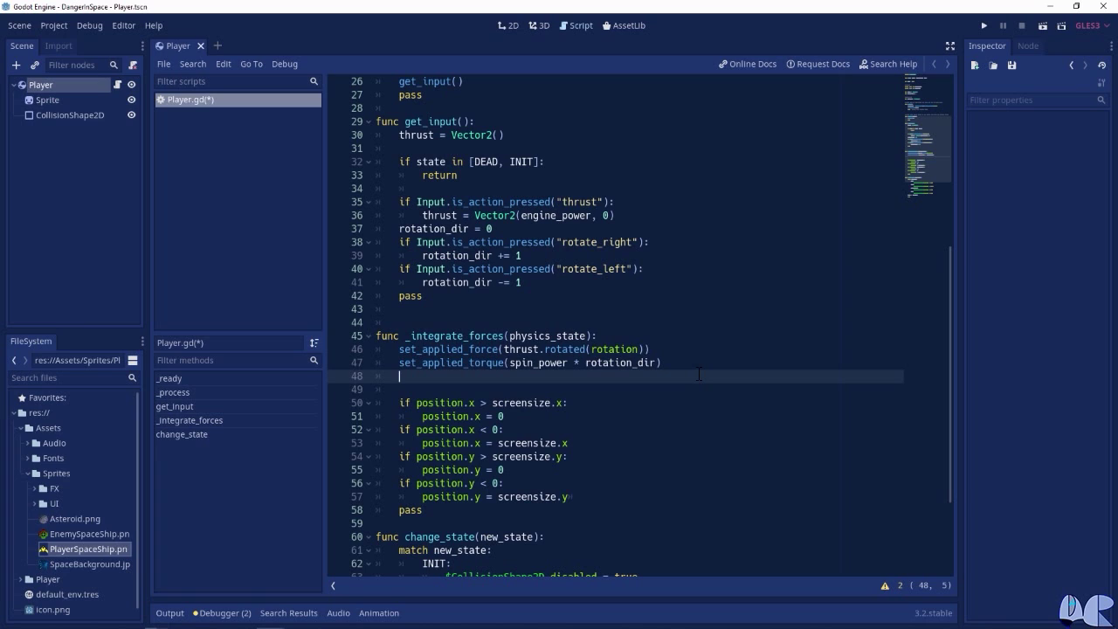
Add var xform = physics_state.get_transform() on the line after the force calls.
{"action": "type", "text": "var xform"}
{"action": "type", "text": " = "}
{"action": "type", "text": "phy"}
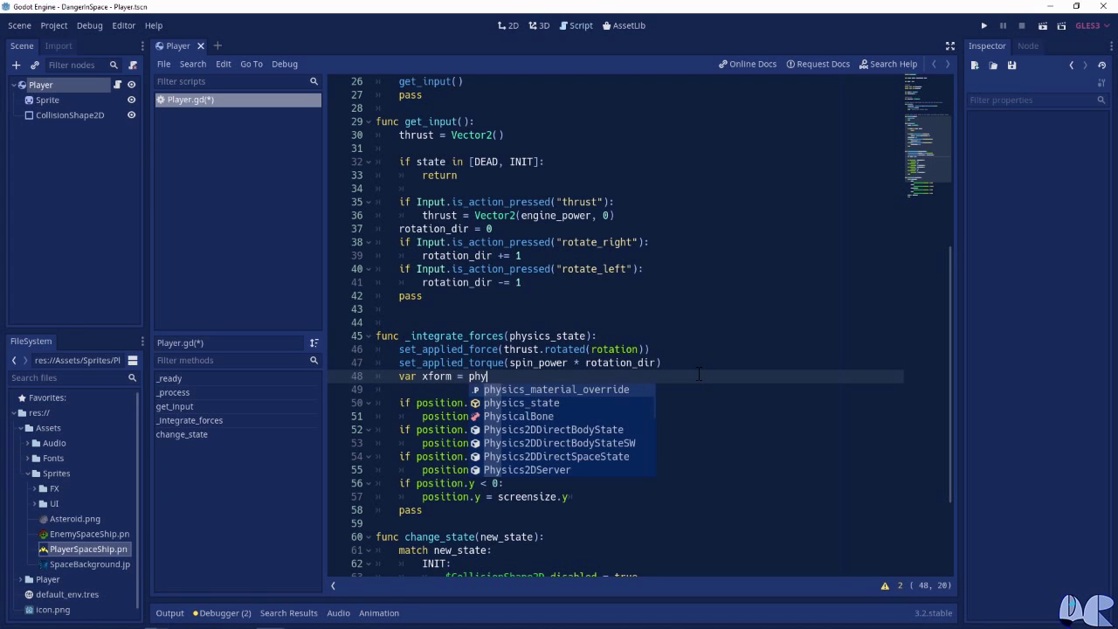
{"action": "key", "text": "Down"}
{"action": "key", "text": "Return"}
{"action": "type", "text": "."}
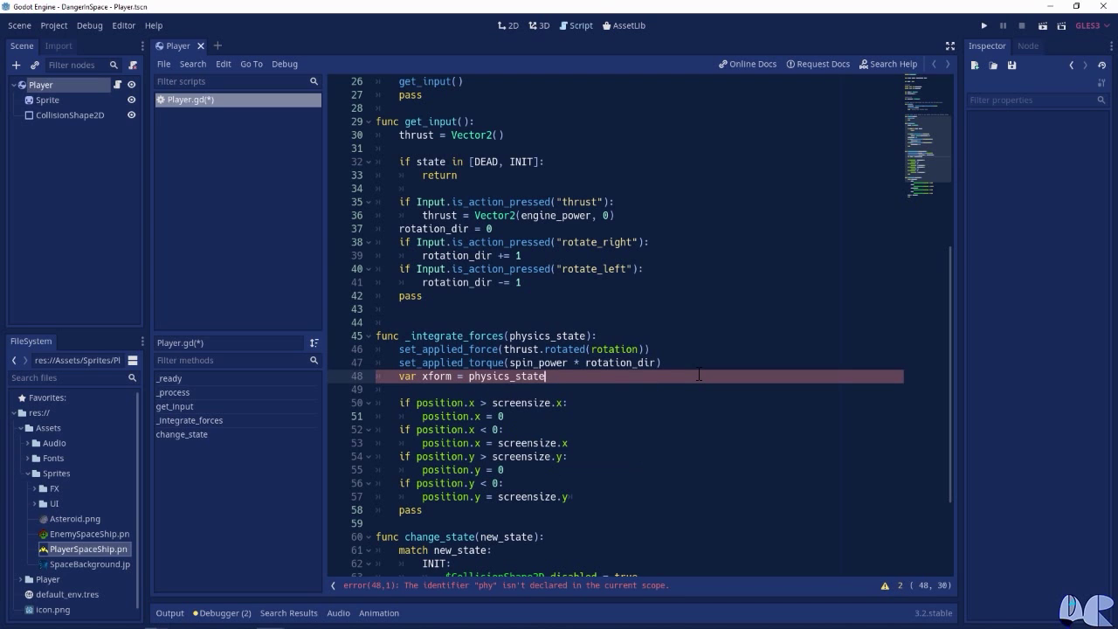
{"action": "type", "text": "get_transform"}
{"action": "type", "text": "()"}
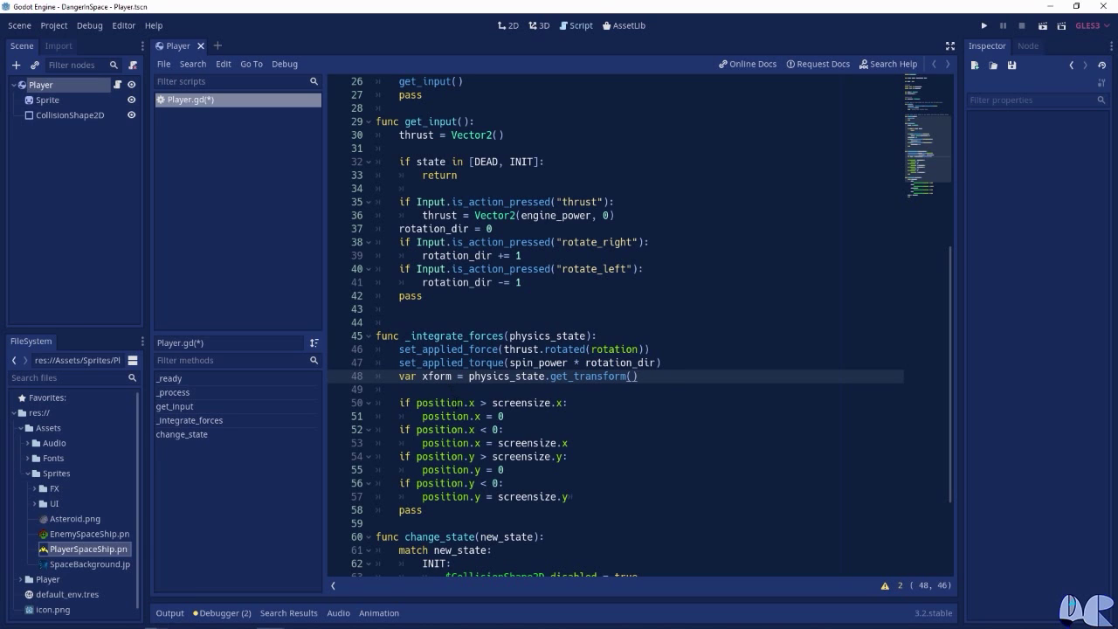
{"action": "left_click", "coordinate": [417, 403]}
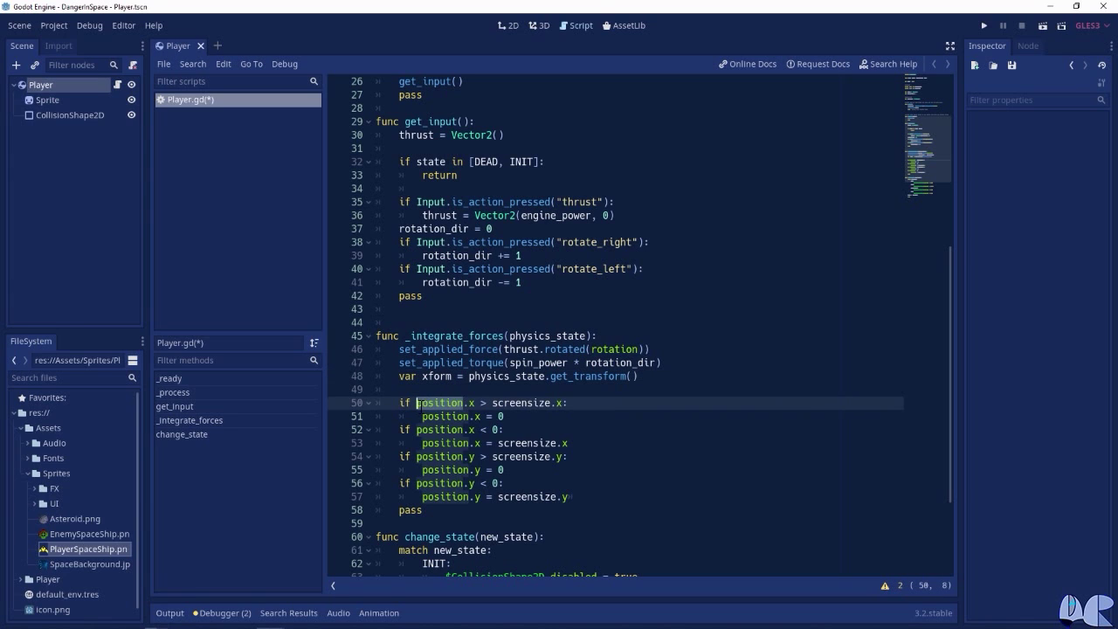
Replace position.x with xform.origin.x in the horizontal wrap checks.
{"action": "key", "text": "ctrl+Delete"}
{"action": "type", "text": "xform"}
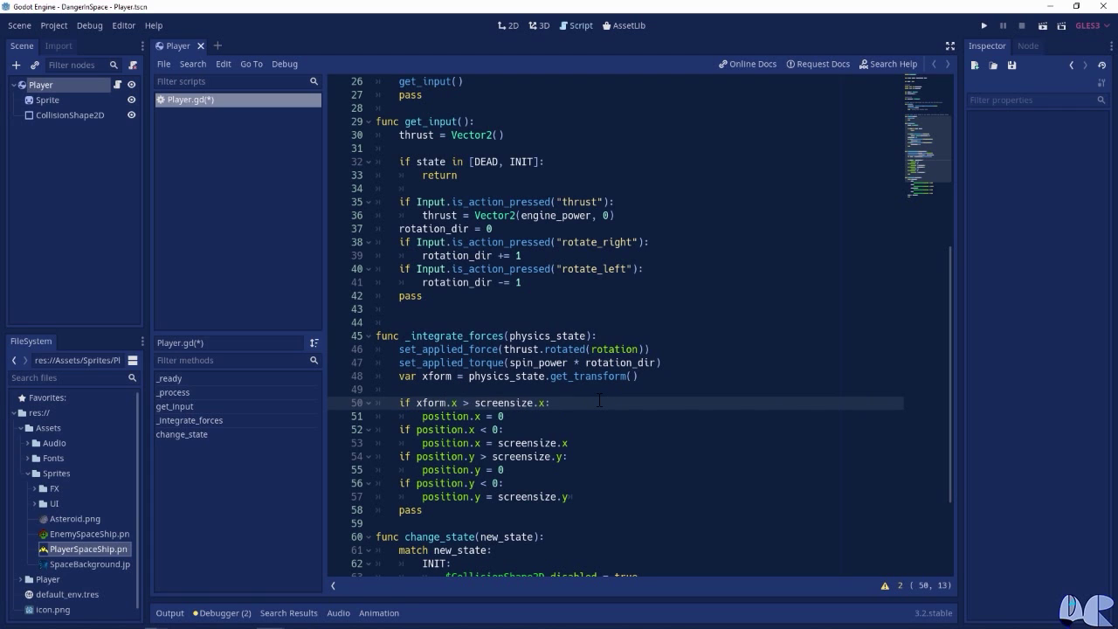
{"action": "type", "text": ".origin"}
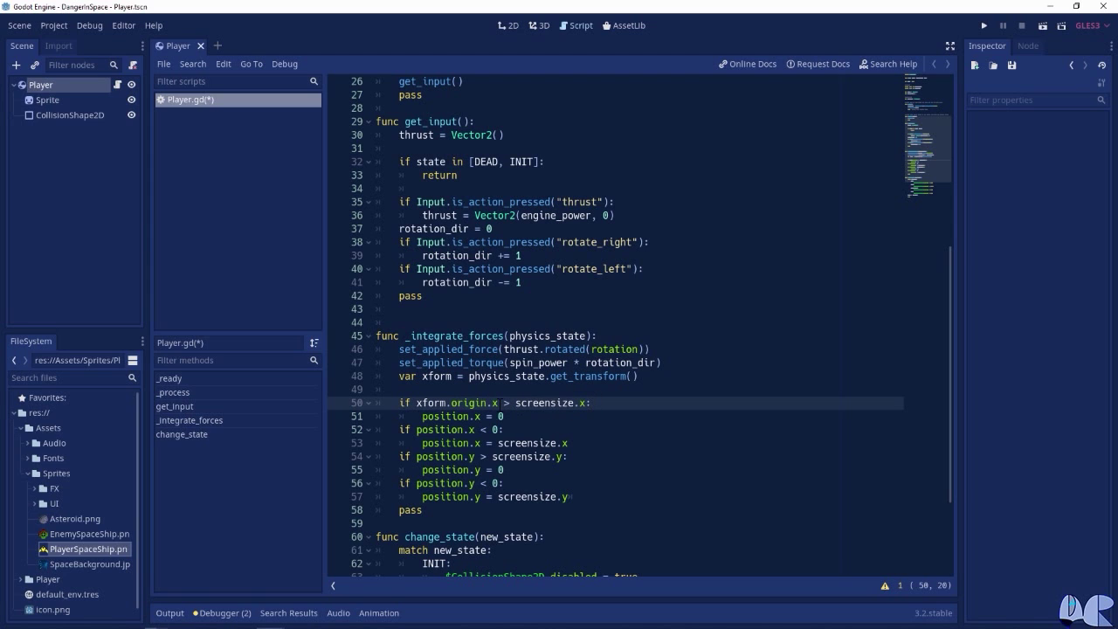
{"action": "left_click_drag", "start_coordinate": [498, 403], "coordinate": [416, 403]}
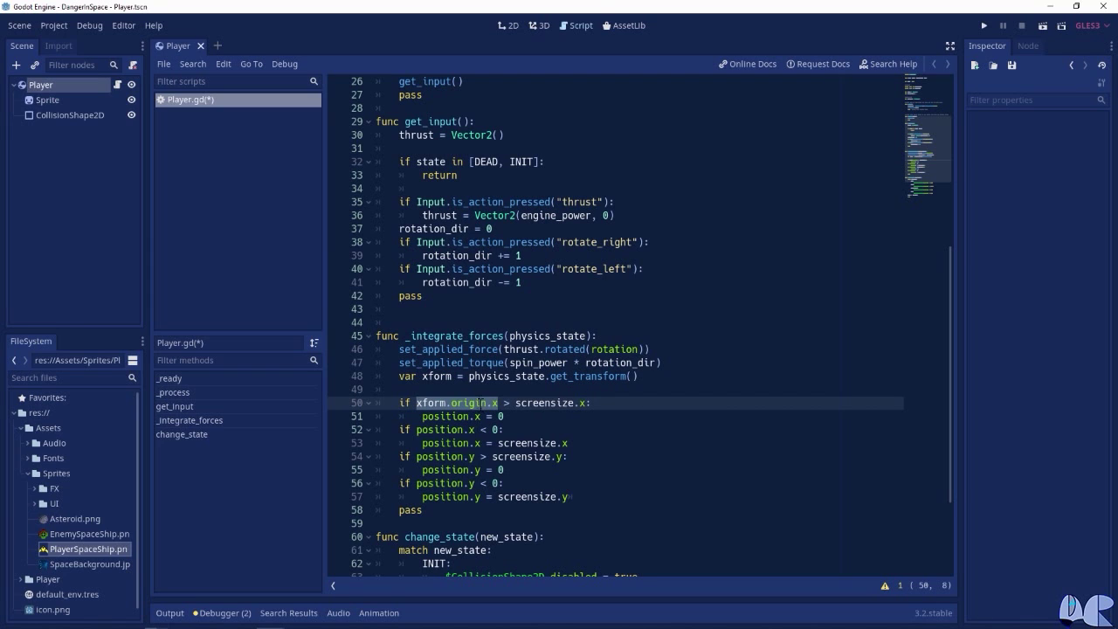
{"action": "left_click", "coordinate": [451, 416]}
{"action": "mouse_move", "coordinate": [422, 416]}
{"action": "left_mouse_down"}
{"action": "mouse_move", "coordinate": [480, 416]}
{"action": "mouse_move", "coordinate": [416, 429]}
{"action": "left_mouse_up"}
{"action": "key", "text": "ctrl+v"}
{"action": "key", "text": "ctrl+v"}
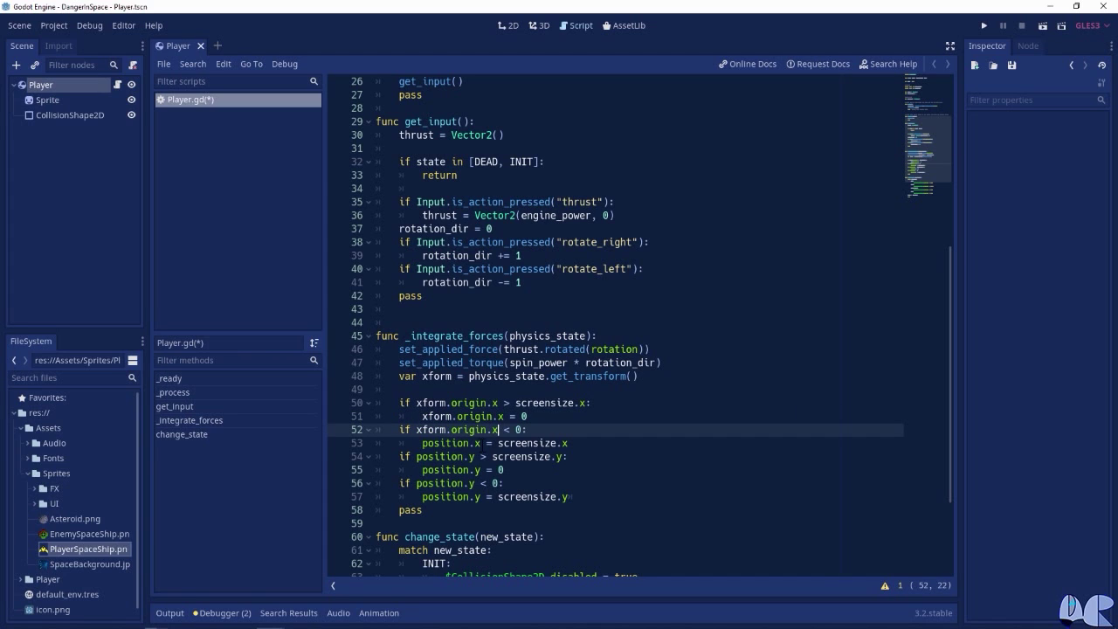
{"action": "left_click_drag", "start_coordinate": [482, 443], "coordinate": [423, 443]}
{"action": "key", "text": "ctrl+v"}
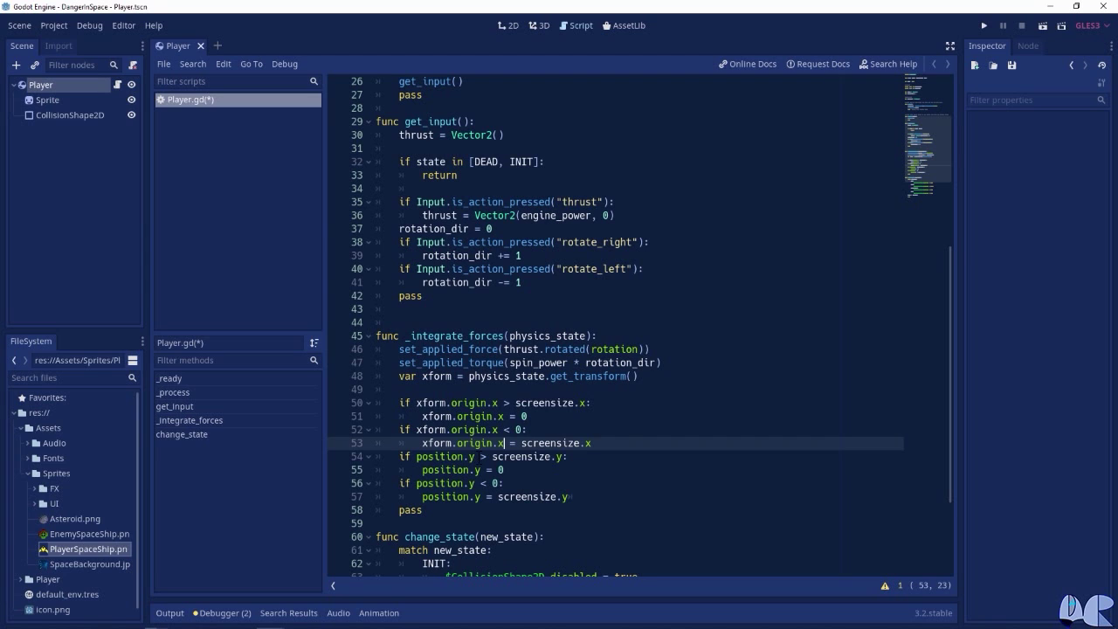
Replace position.y with xform.origin.y in the vertical wrap checks.
{"action": "left_click_drag", "start_coordinate": [474, 456], "coordinate": [416, 456]}
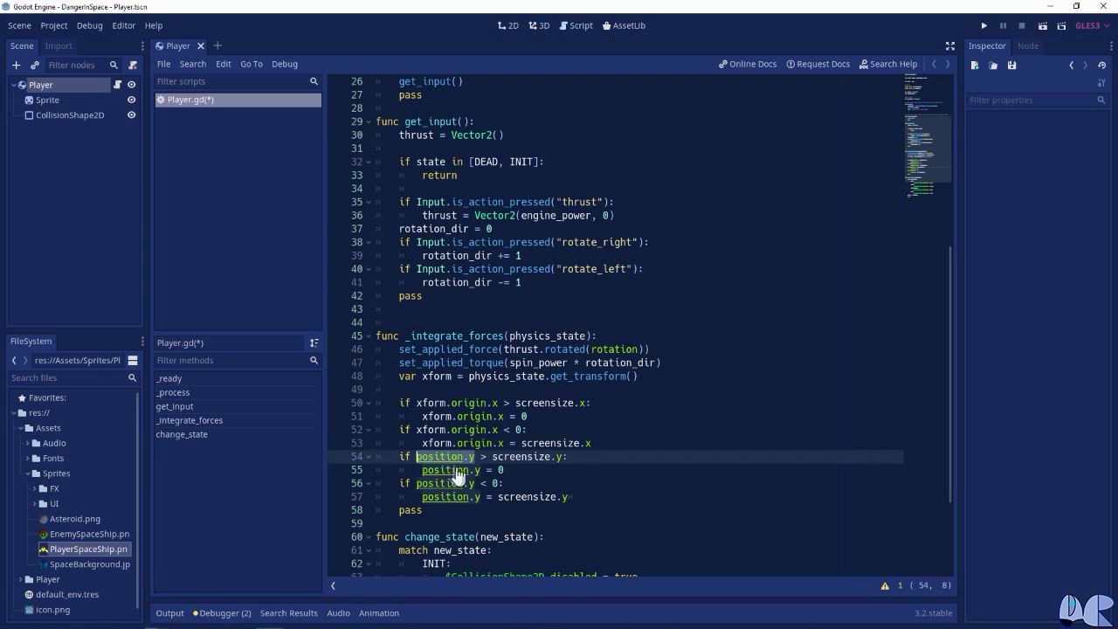
{"action": "type", "text": "xform.origin.x"}
{"action": "key", "text": "BackSpace"}
{"action": "type", "text": "y"}
{"action": "left_click_drag", "start_coordinate": [500, 456], "coordinate": [417, 456]}
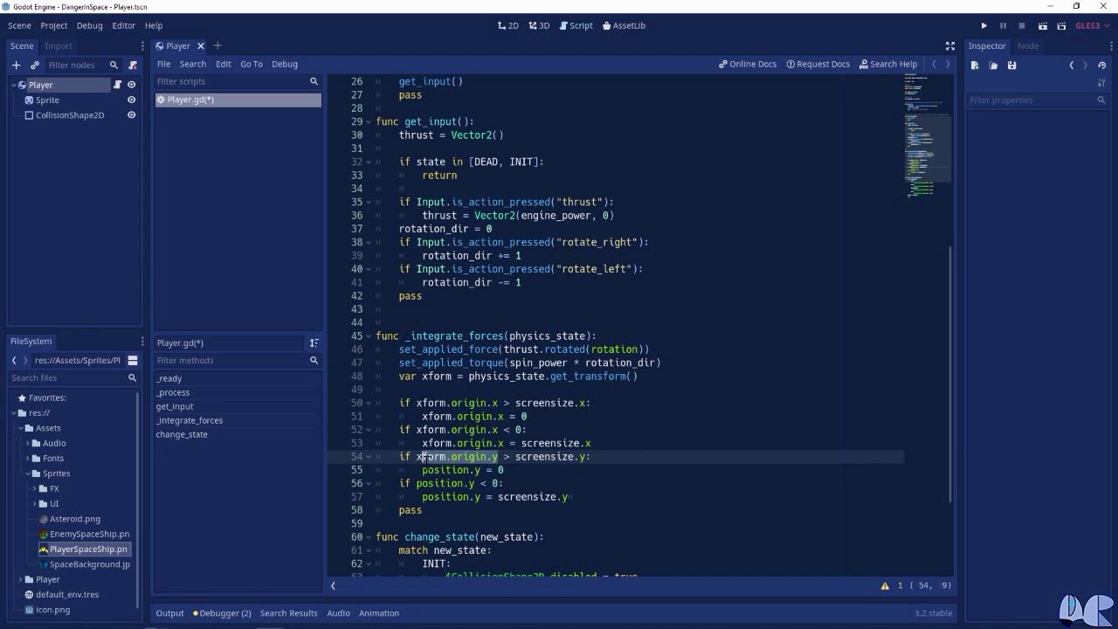
{"action": "key", "text": "ctrl+c"}
{"action": "mouse_move", "coordinate": [481, 470]}
{"action": "left_mouse_down"}
{"action": "mouse_move", "coordinate": [422, 470]}
{"action": "mouse_move", "coordinate": [417, 483]}
{"action": "left_mouse_up"}
{"action": "key", "text": "ctrl+v"}
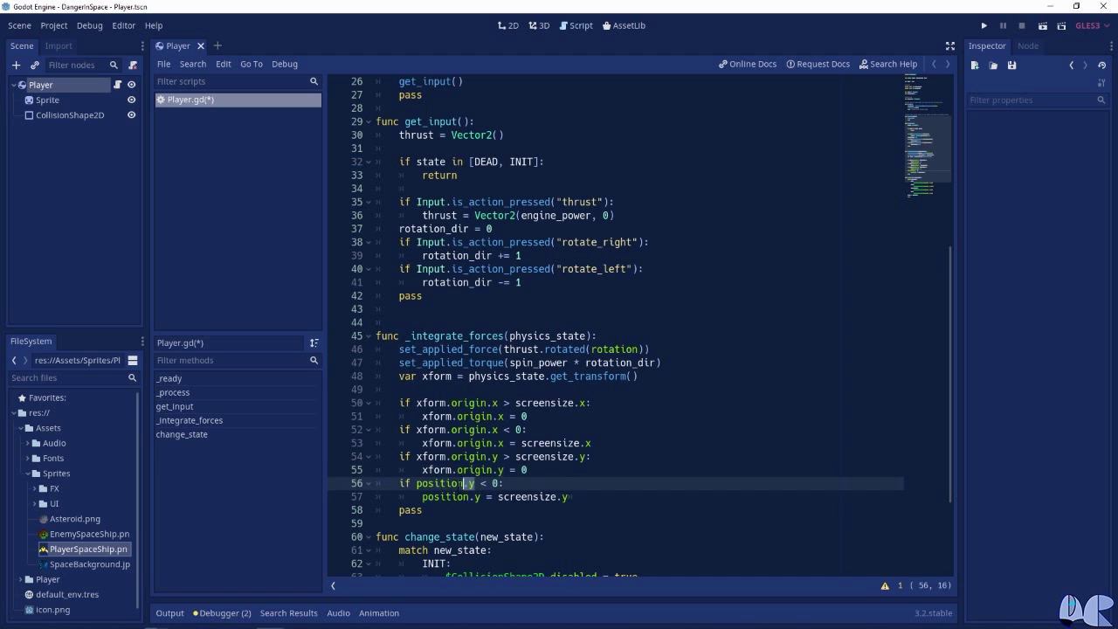
{"action": "key", "text": "ctrl+v"}
{"action": "left_click_drag", "start_coordinate": [481, 496], "coordinate": [422, 496]}
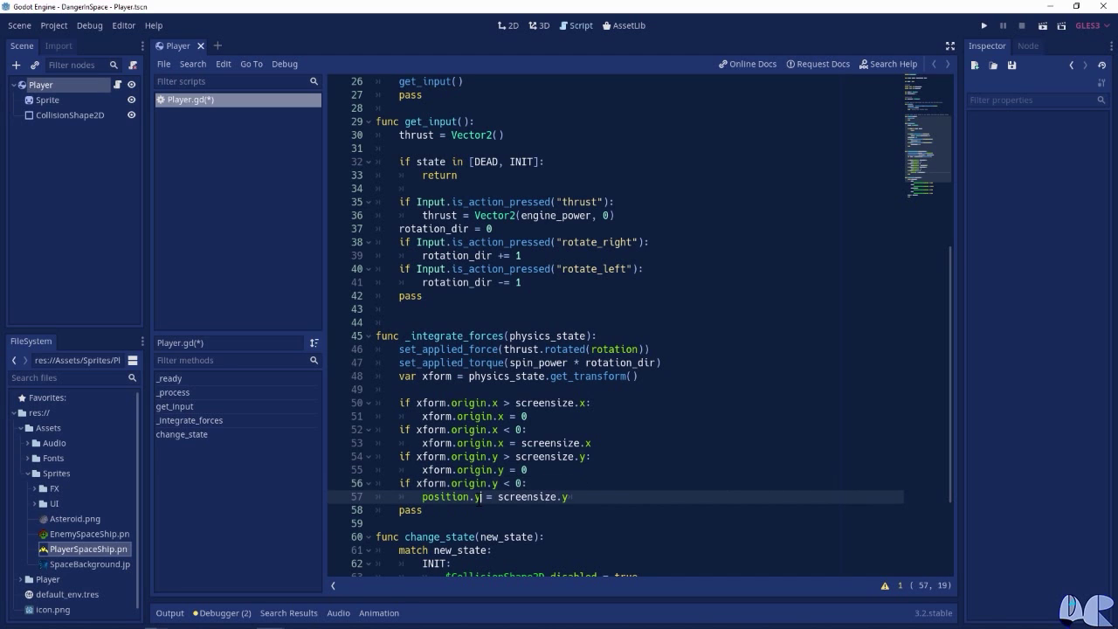
{"action": "key", "text": "ctrl+v"}
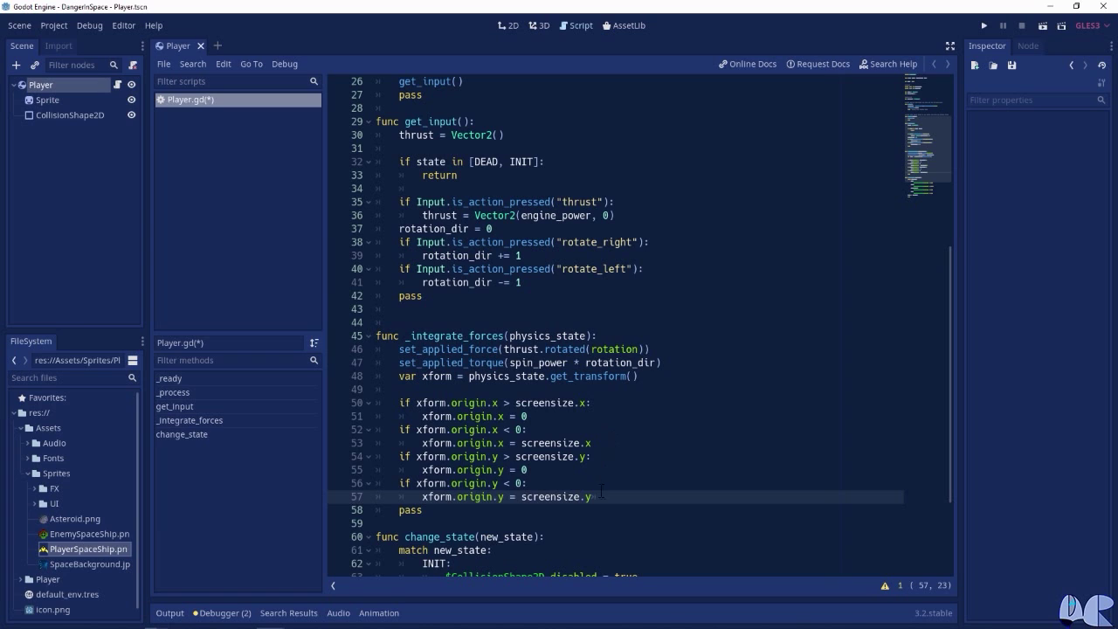
{"action": "key", "text": "Return"}
{"action": "key", "text": "BackSpace"}
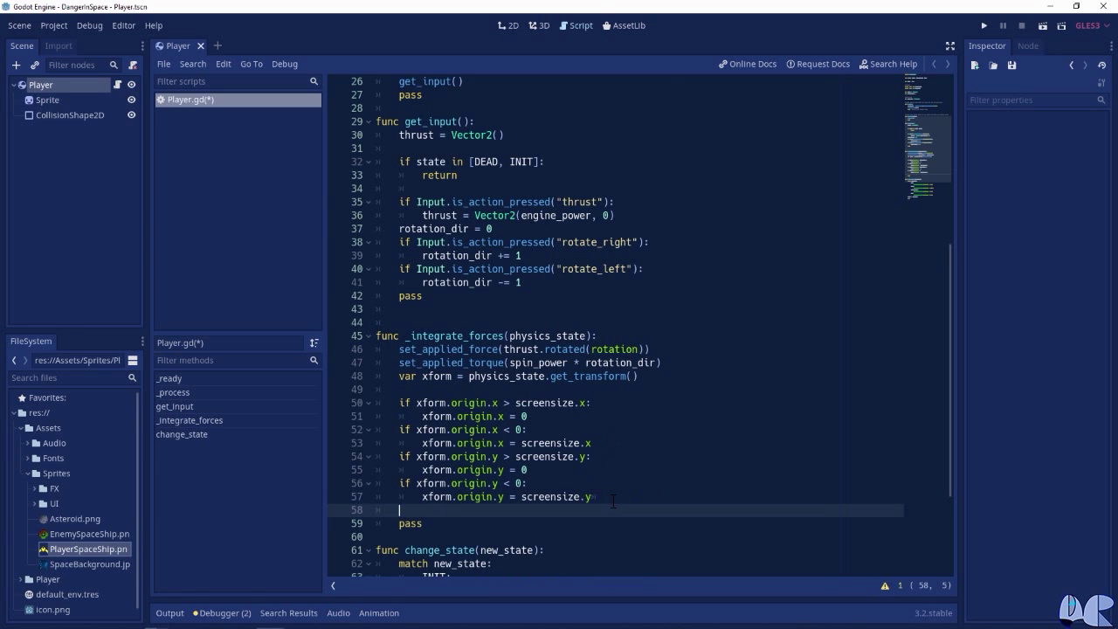
Complete line 58 as physics_state.set_transform(xform), save Player.gd and run the game.
{"action": "type", "text": "physi"}
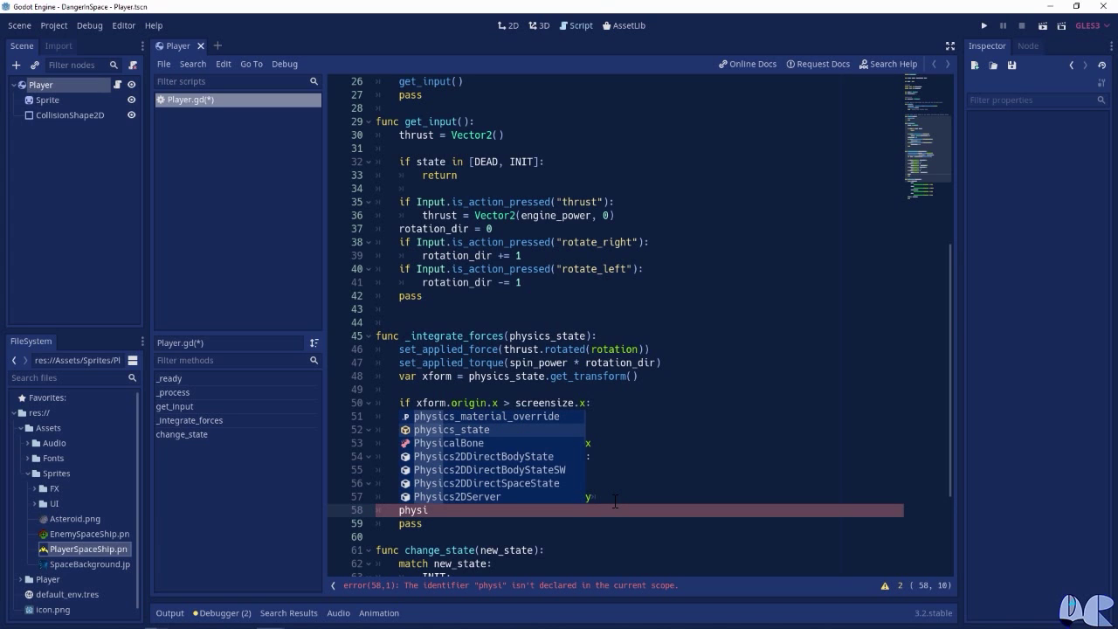
{"action": "key", "text": "Return"}
{"action": "type", "text": ".set"}
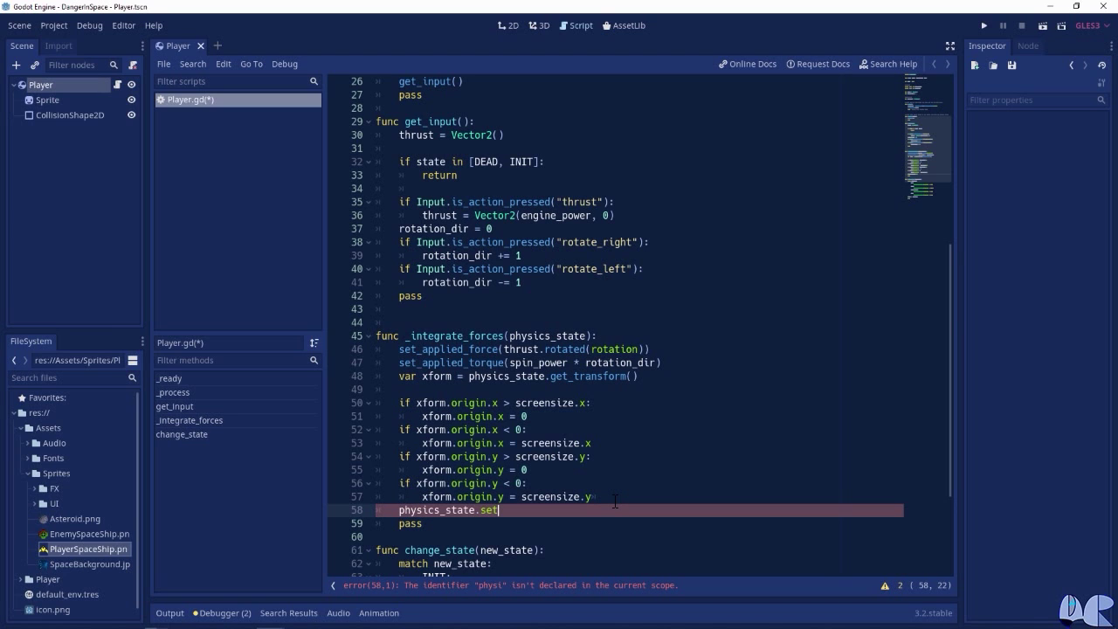
{"action": "type", "text": "_transform"}
{"action": "type", "text": "(xform"}
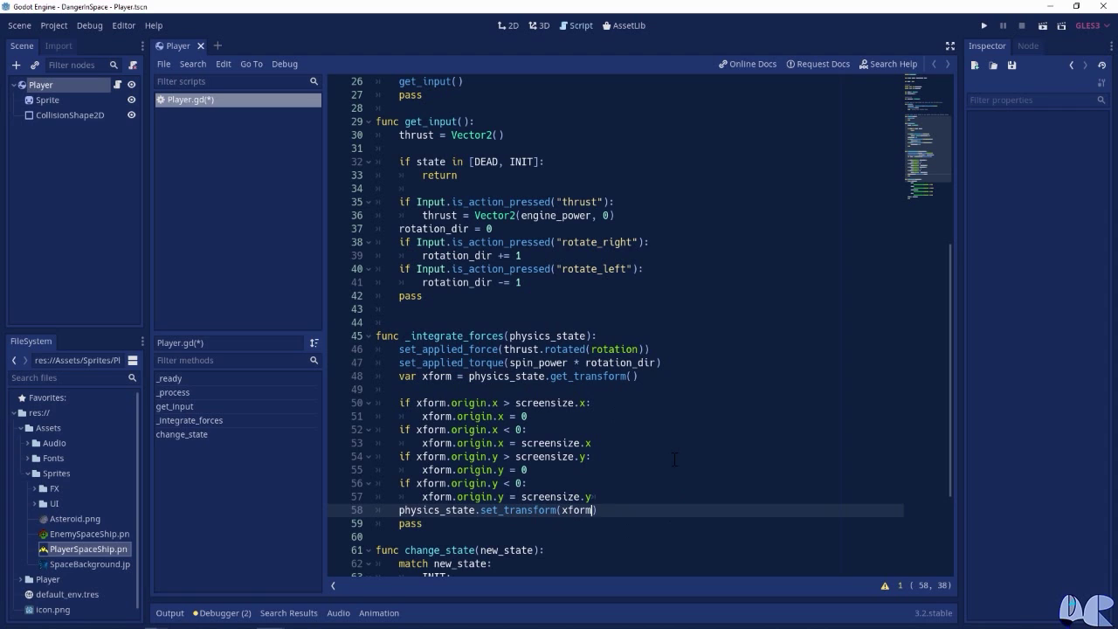
{"action": "key", "text": "End"}
{"action": "key", "text": "ctrl+s"}
{"action": "key", "text": "F5"}
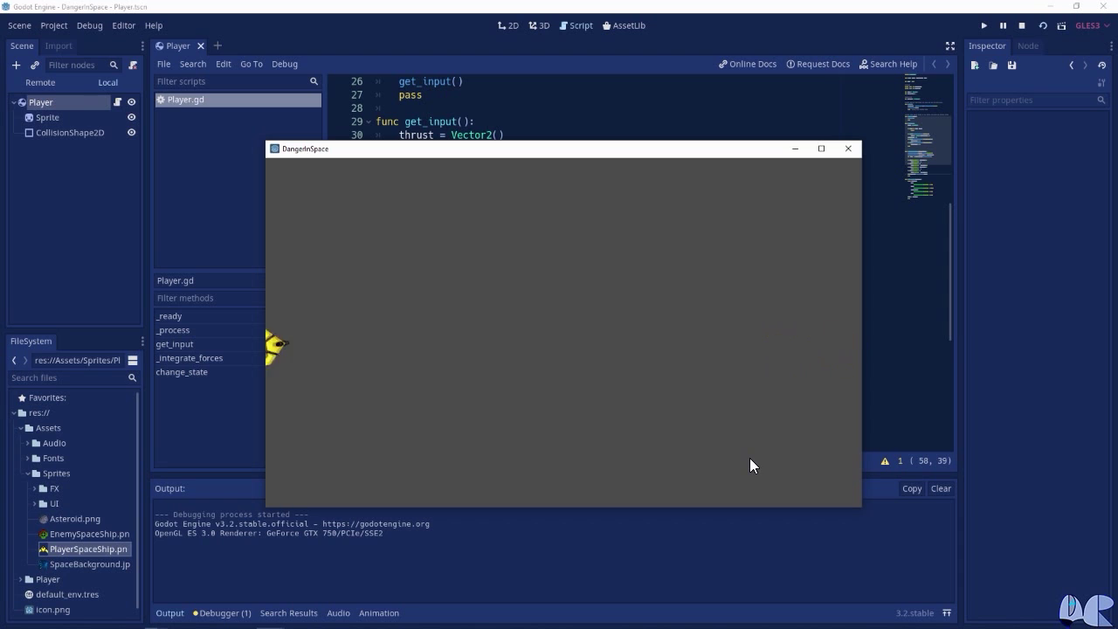
Fly the ship off the top and right edges to check wrap-around, then close the game.
{"action": "key", "text": "Left"}
{"action": "key", "text": "Up"}
{"action": "key", "text": "Right"}
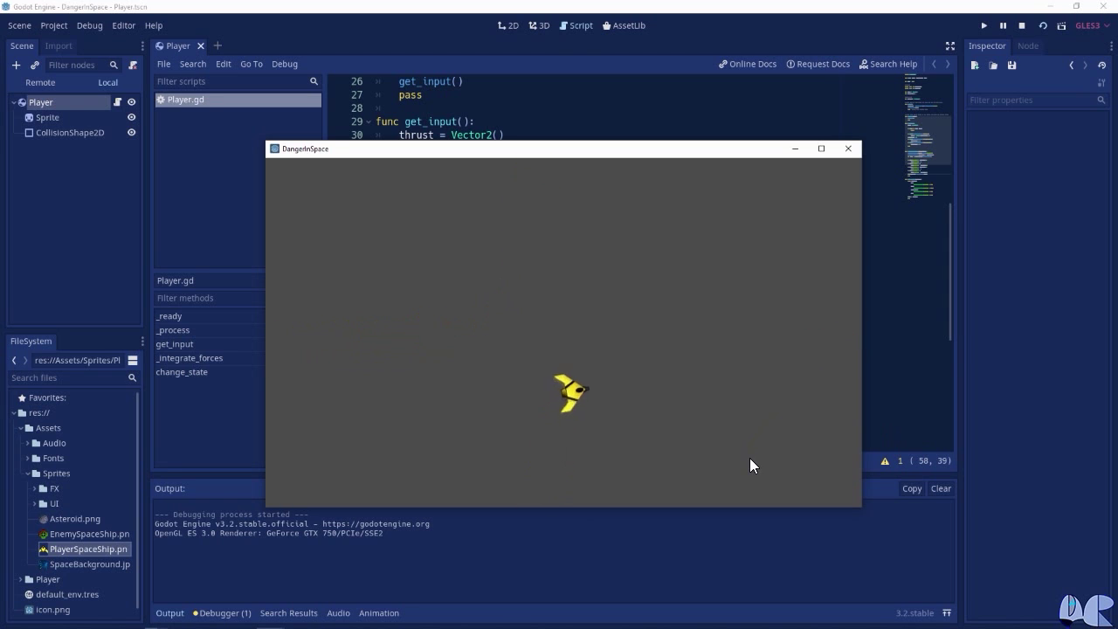
{"action": "key", "text": "Left"}
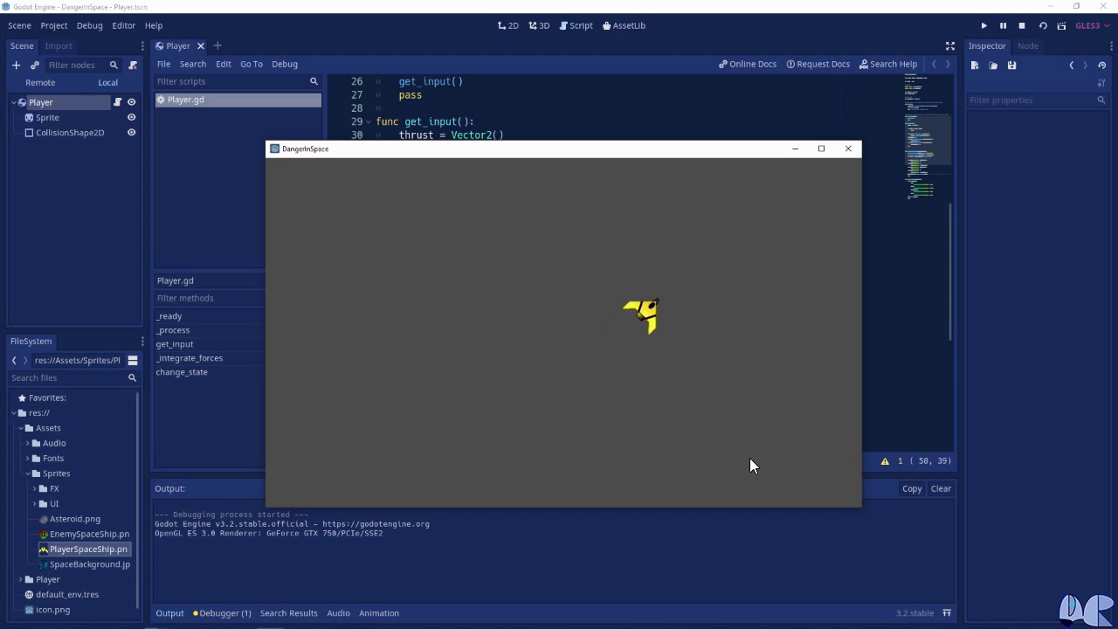
{"action": "key", "text": "Up"}
{"action": "key", "text": "Right"}
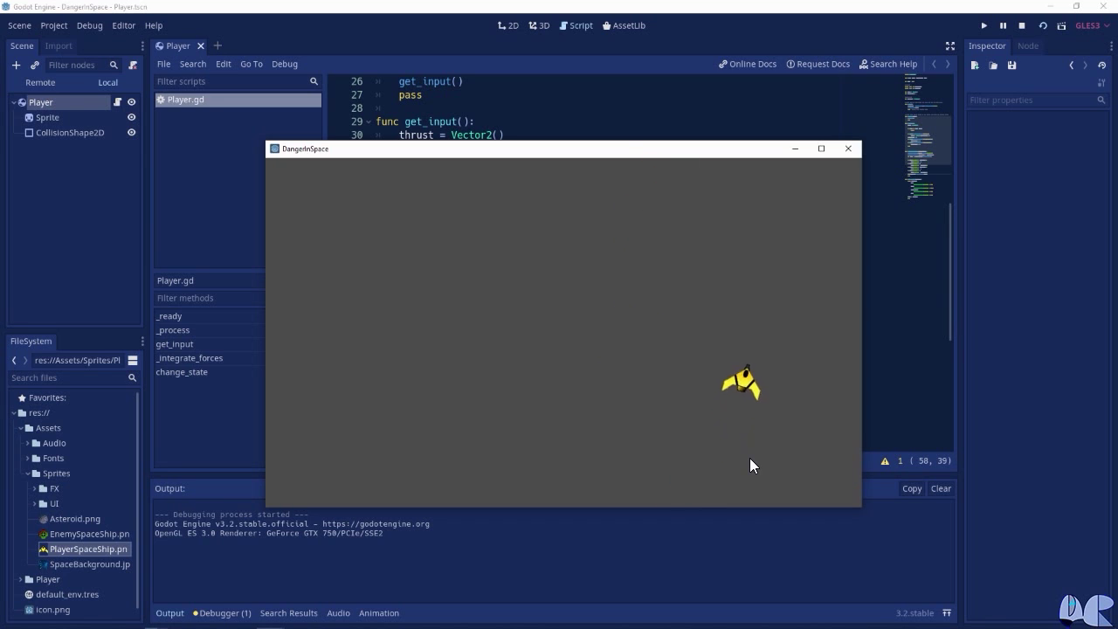
{"action": "key", "text": "Up"}
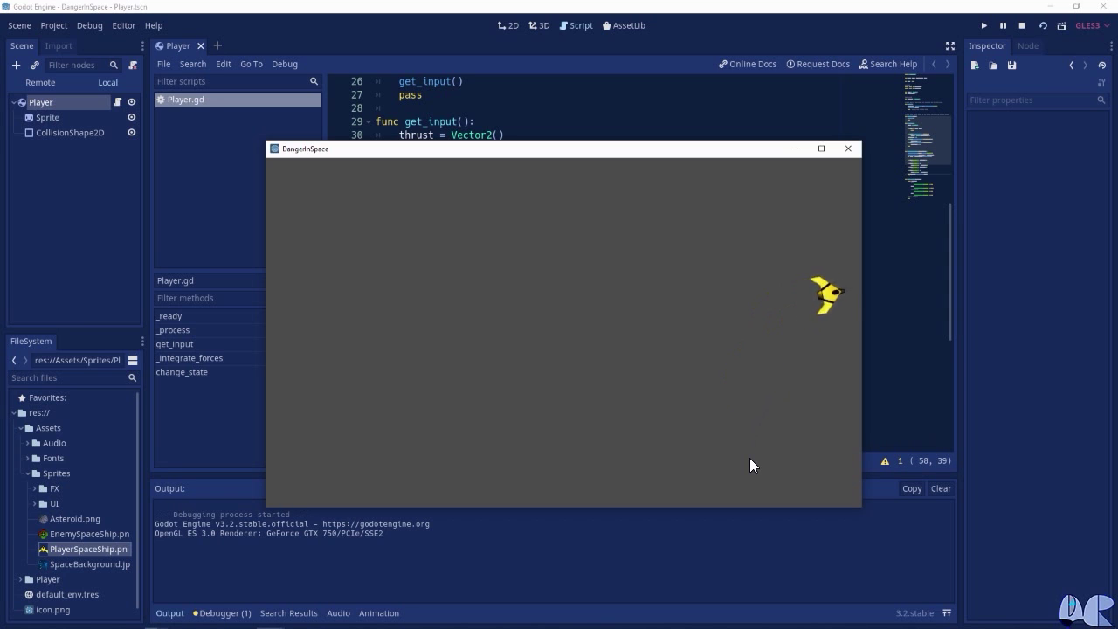
{"action": "key", "text": "Right"}
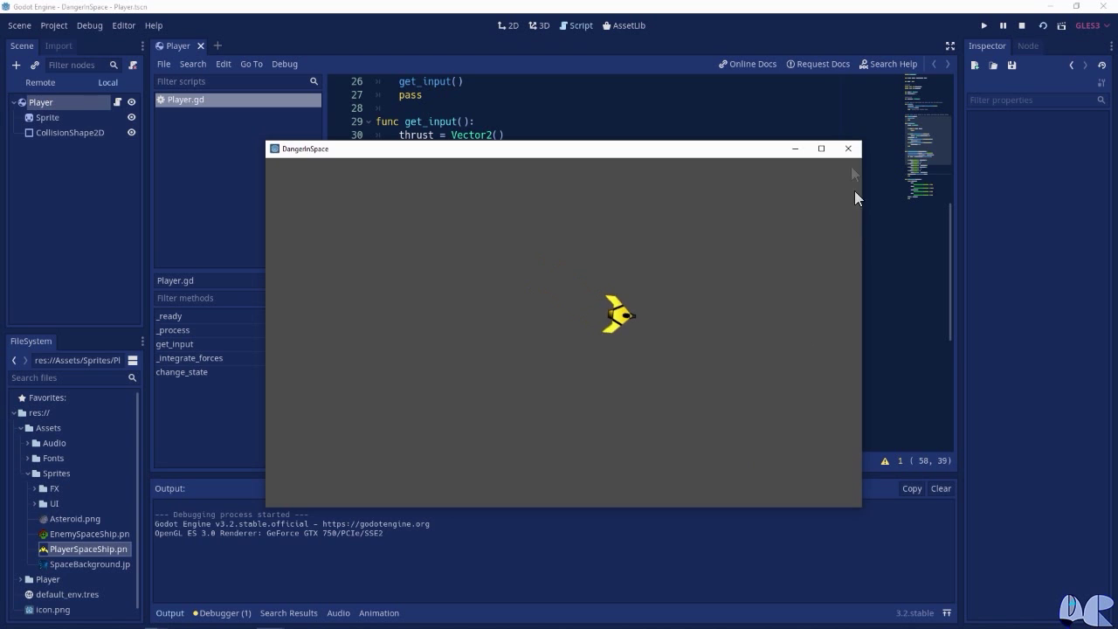
{"action": "left_click", "coordinate": [848, 149]}
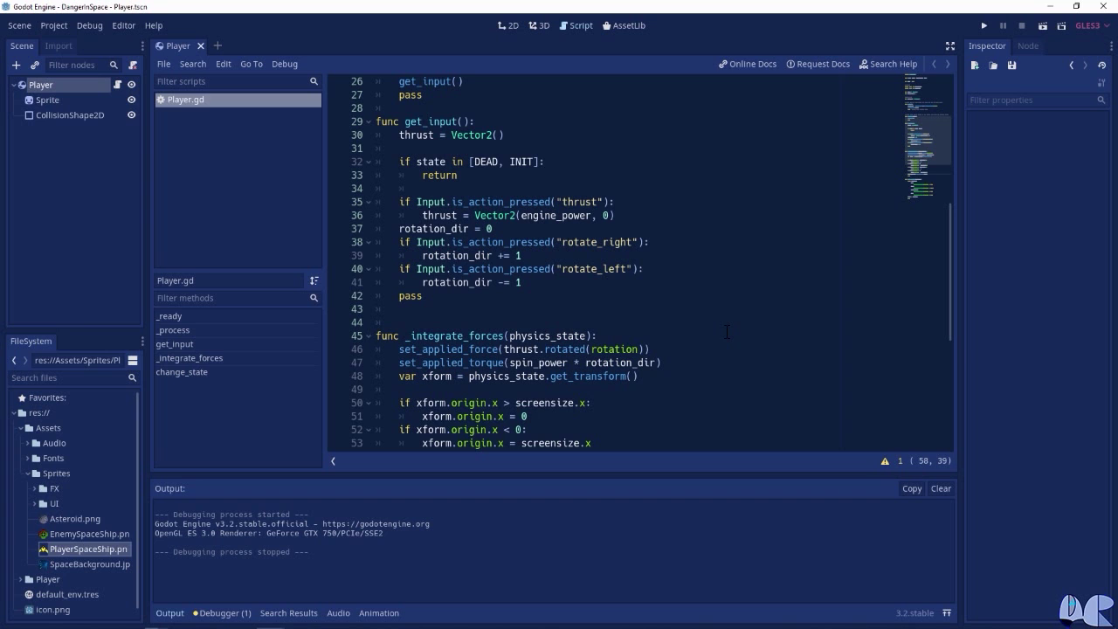
Open a new scene tab in the 2D workspace with an Area2D as its root node.
{"action": "left_click", "coordinate": [218, 45]}
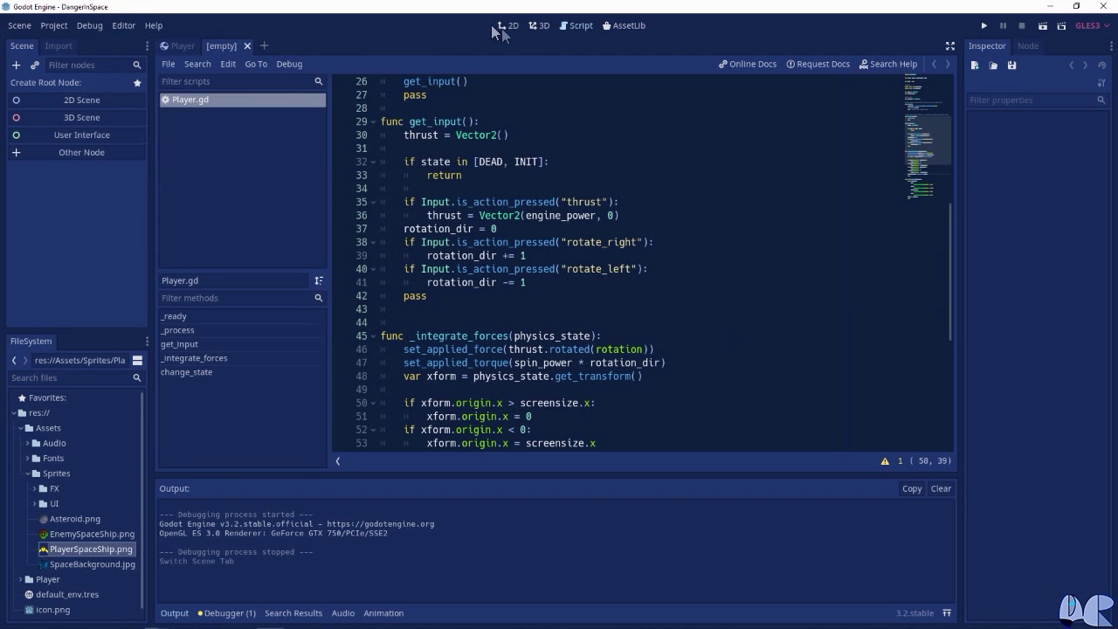
{"action": "left_click", "coordinate": [509, 26]}
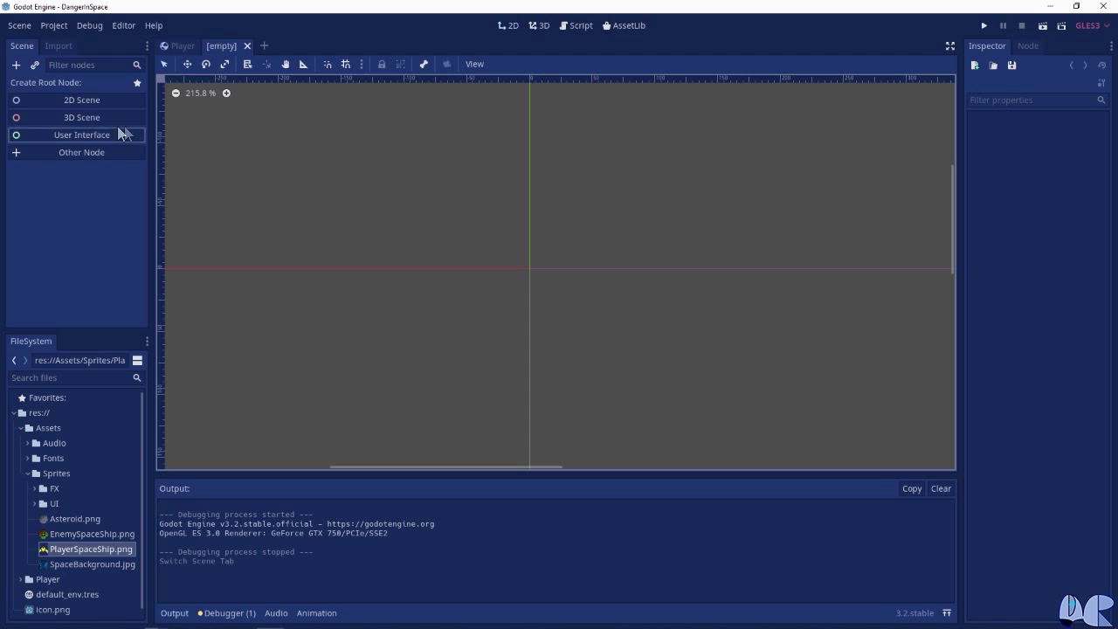
{"action": "left_click", "coordinate": [16, 64]}
{"action": "type", "text": "ar"}
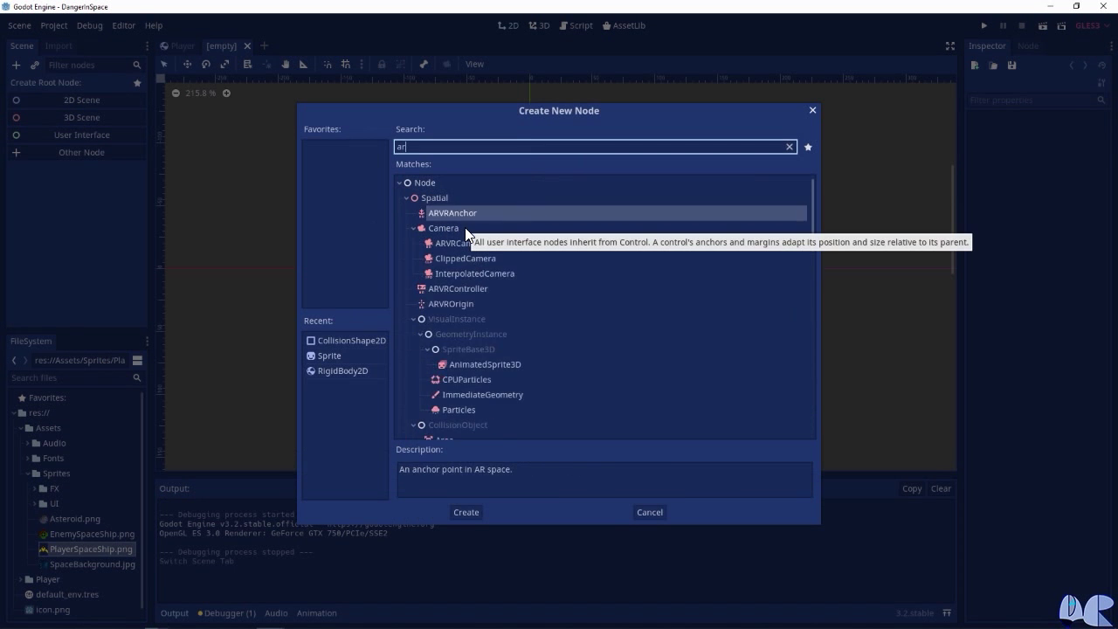
{"action": "type", "text": "ea"}
{"action": "left_click", "coordinate": [456, 351]}
{"action": "left_click", "coordinate": [466, 512]}
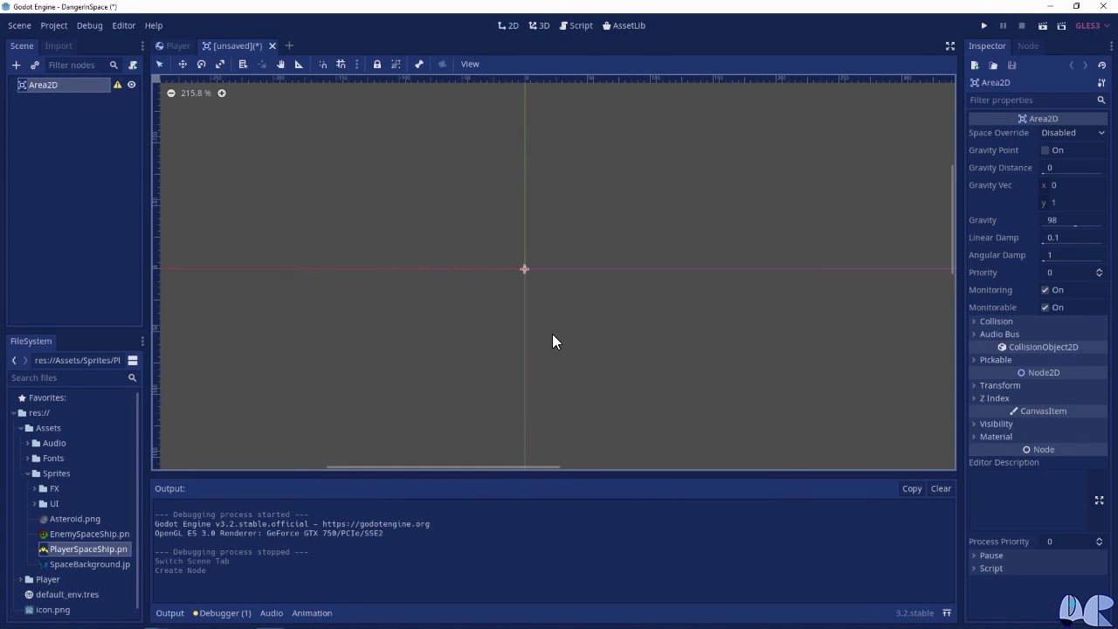
Rename the Area2D root to Bullet and add a Sprite child under it.
{"action": "double_click", "coordinate": [57, 85]}
{"action": "type", "text": "Bullet"}
{"action": "key", "text": "Return"}
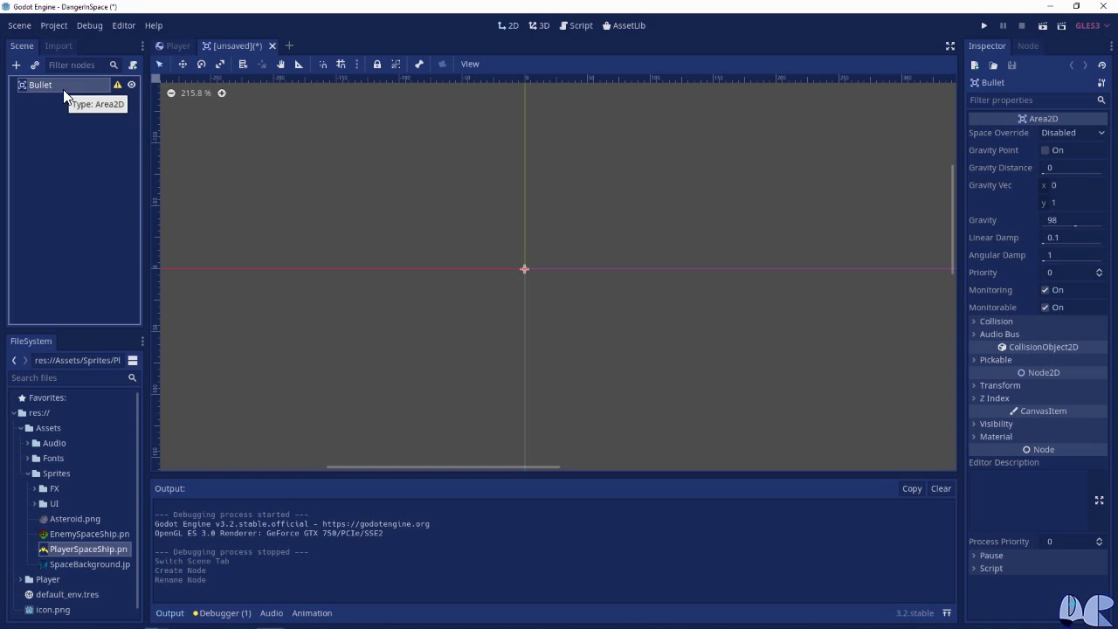
{"action": "left_click", "coordinate": [16, 69]}
{"action": "type", "text": "sprite"}
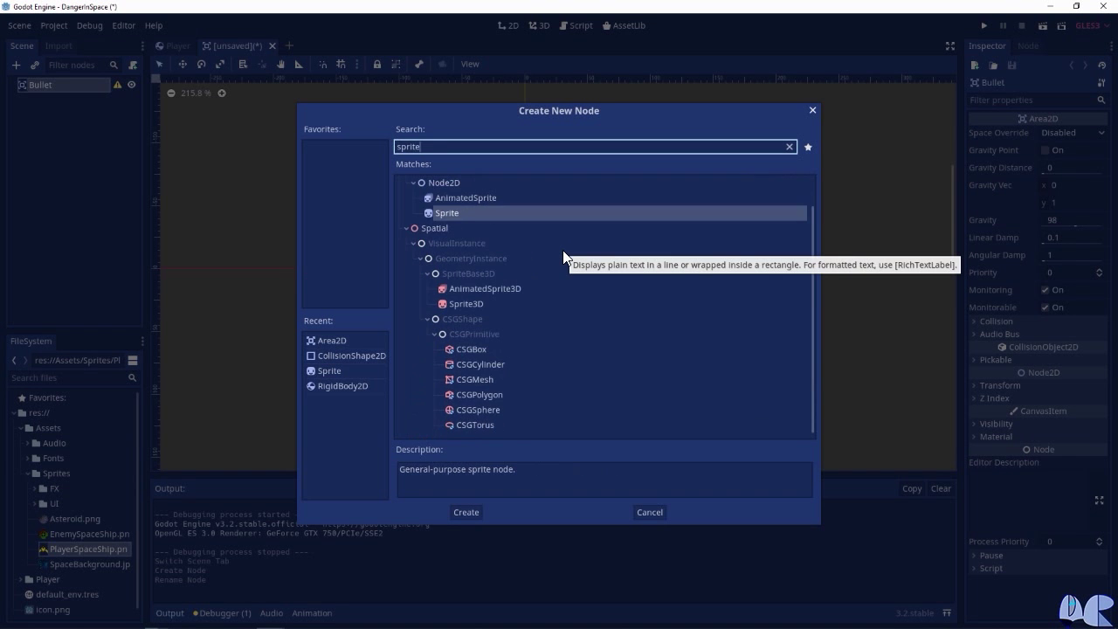
{"action": "key", "text": "Return"}
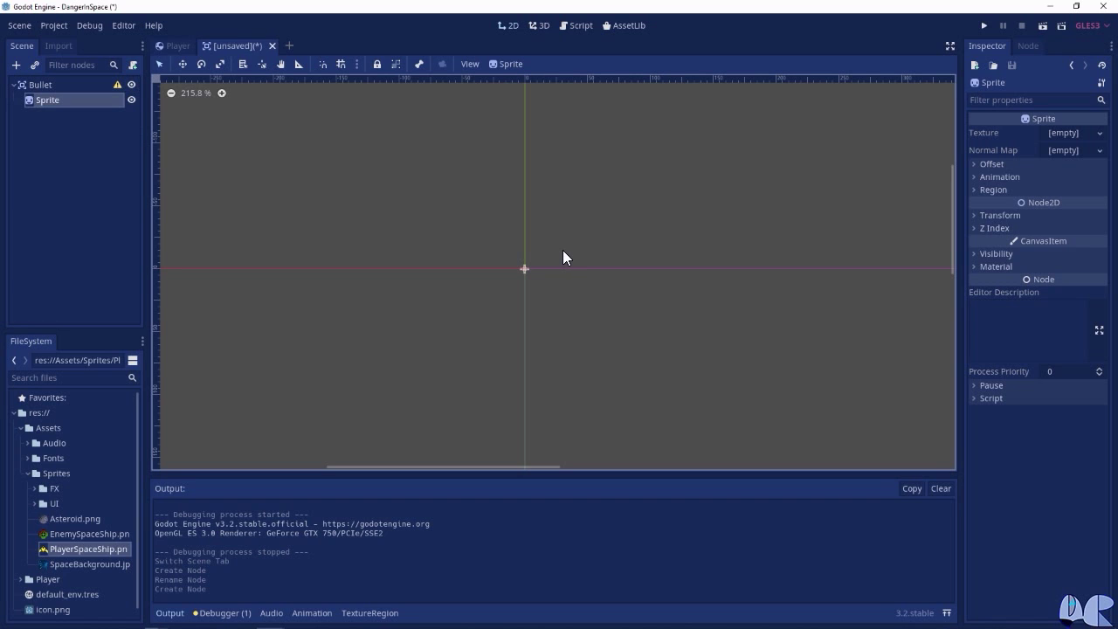
Add CollisionShape2D and VisibilityNotifier2D children under Bullet.
{"action": "left_click", "coordinate": [63, 85]}
{"action": "left_click", "coordinate": [17, 65]}
{"action": "type", "text": "co"}
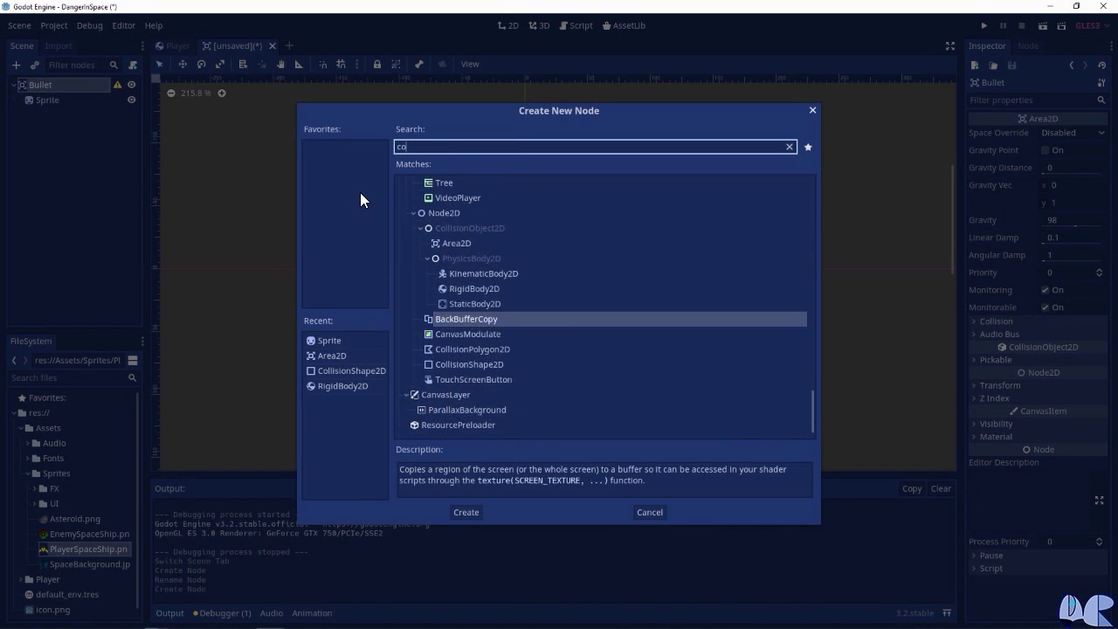
{"action": "type", "text": "llisi"}
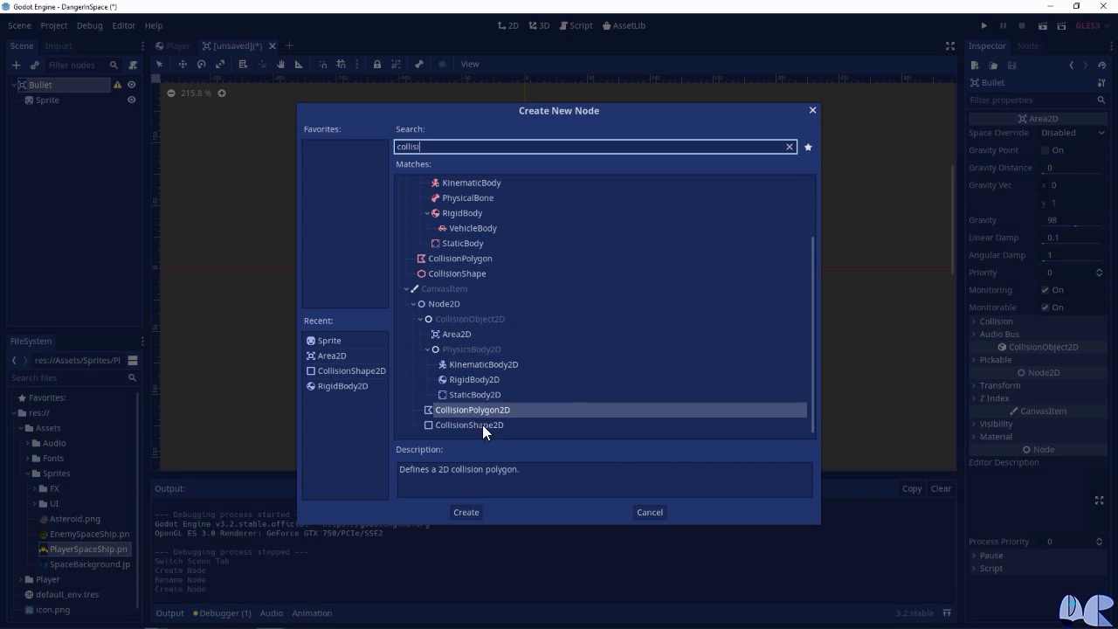
{"action": "left_click", "coordinate": [483, 425]}
{"action": "left_click", "coordinate": [469, 512]}
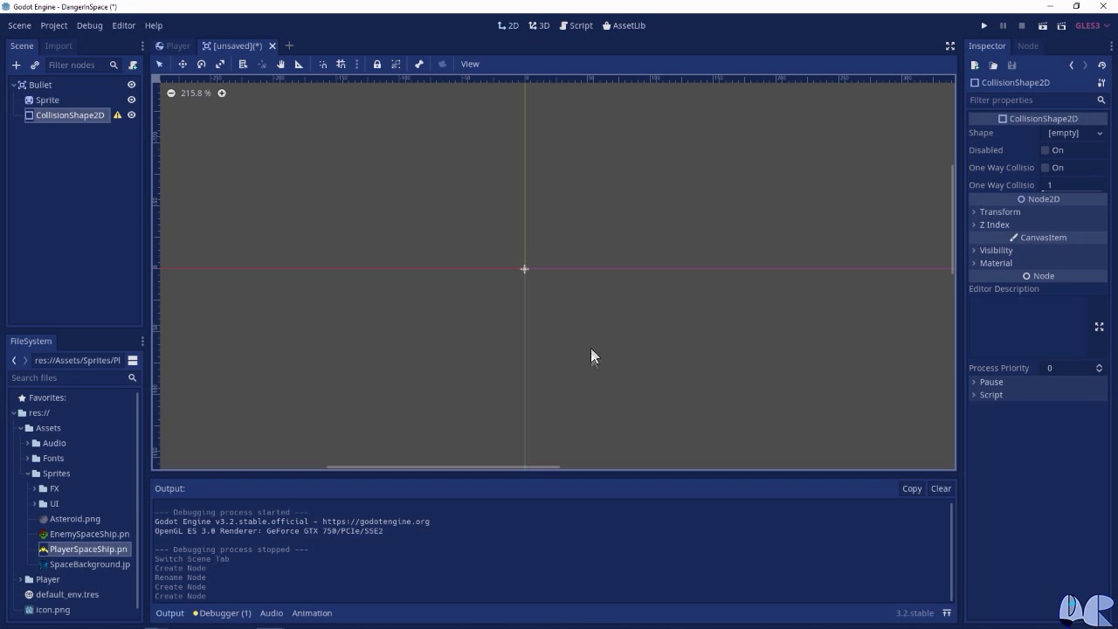
{"action": "left_click", "coordinate": [43, 84]}
{"action": "left_click", "coordinate": [15, 65]}
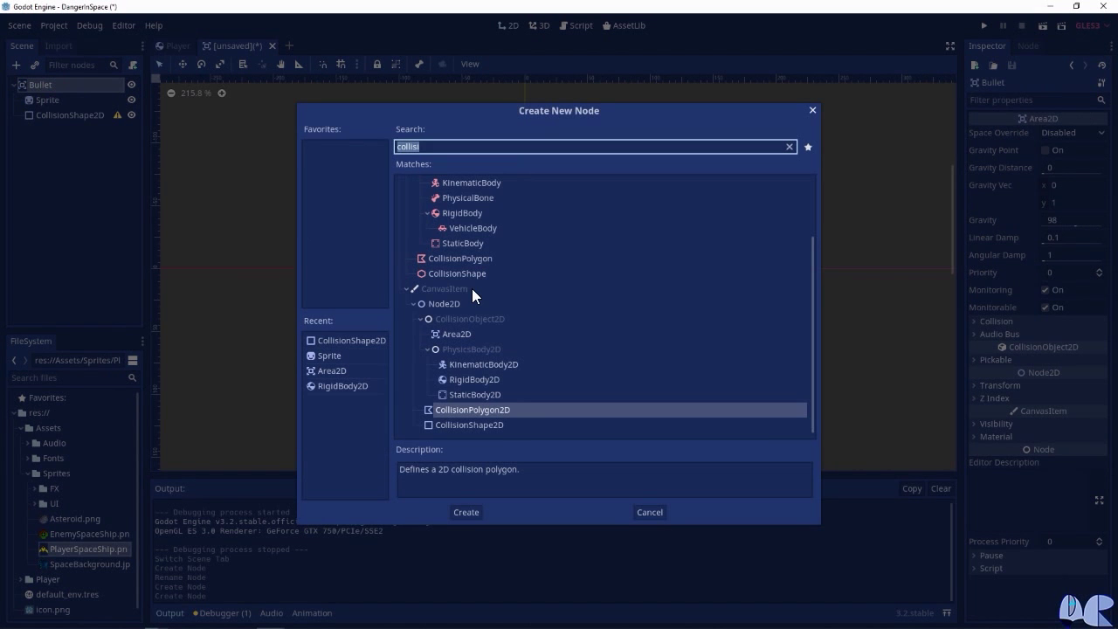
{"action": "type", "text": "visi"}
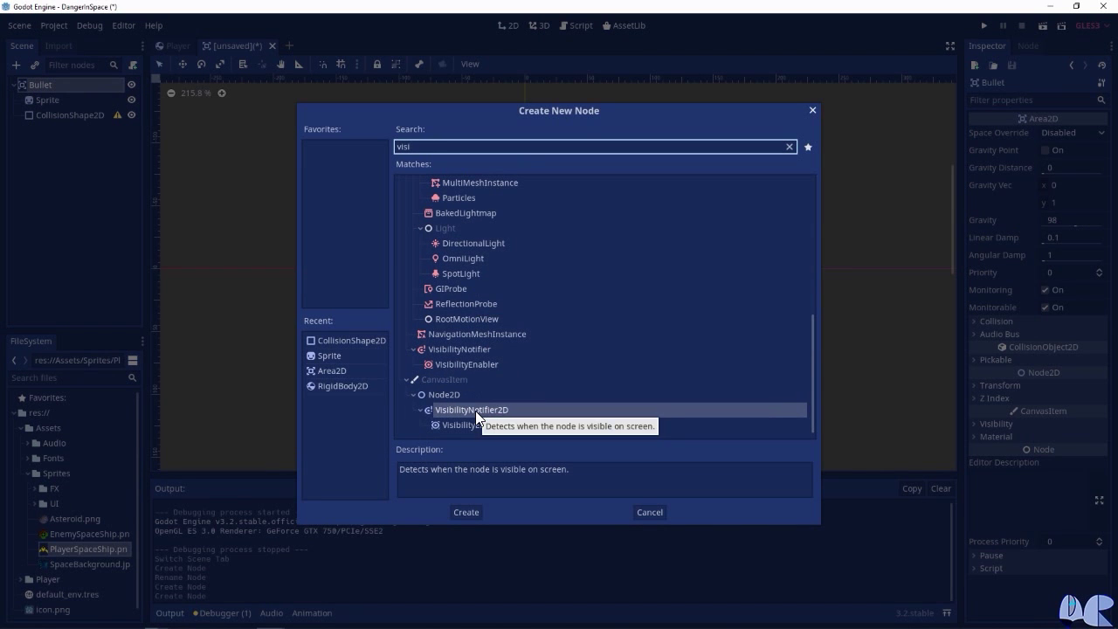
{"action": "left_click", "coordinate": [466, 509]}
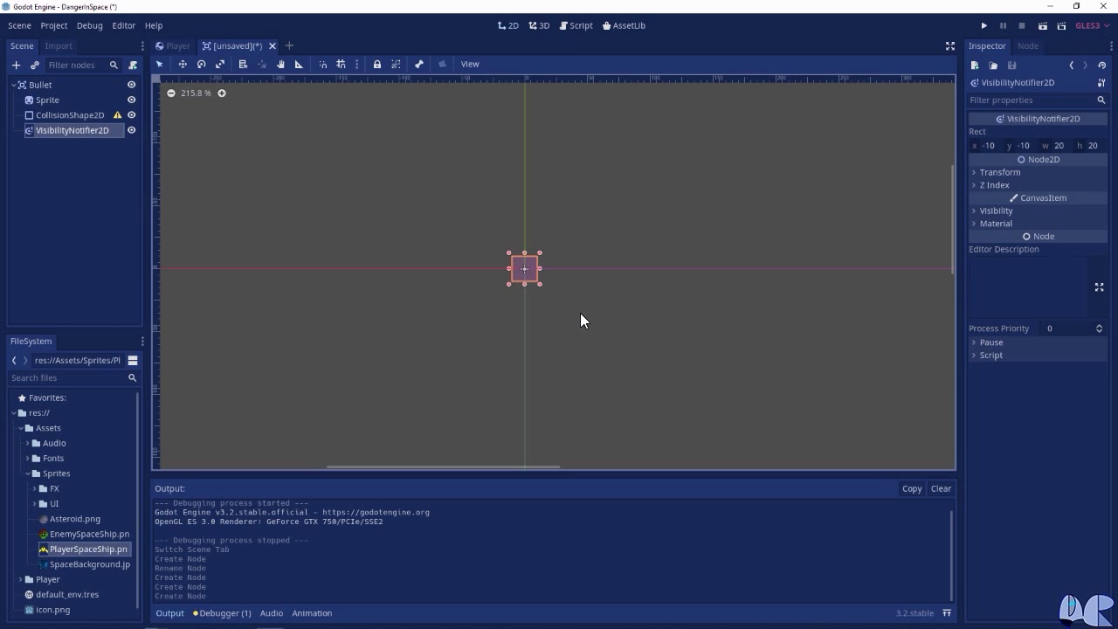
{"action": "left_click", "coordinate": [40, 103]}
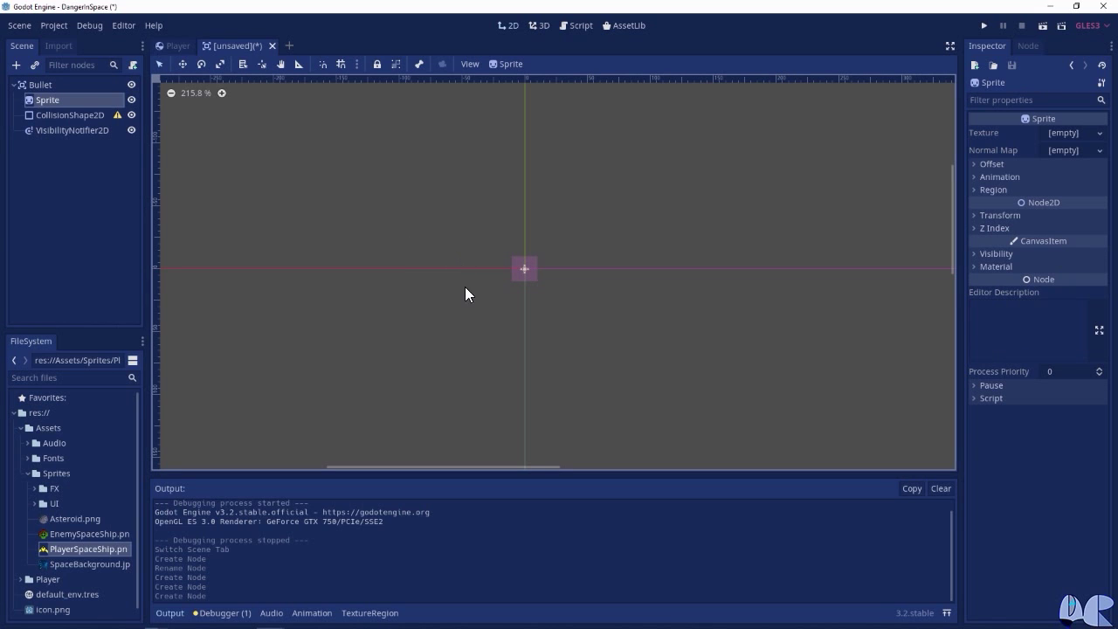
Give the Sprite the FX/LaserPlayer.png texture and set its scale to 0.5 by 0.5.
{"action": "left_click", "coordinate": [34, 489]}
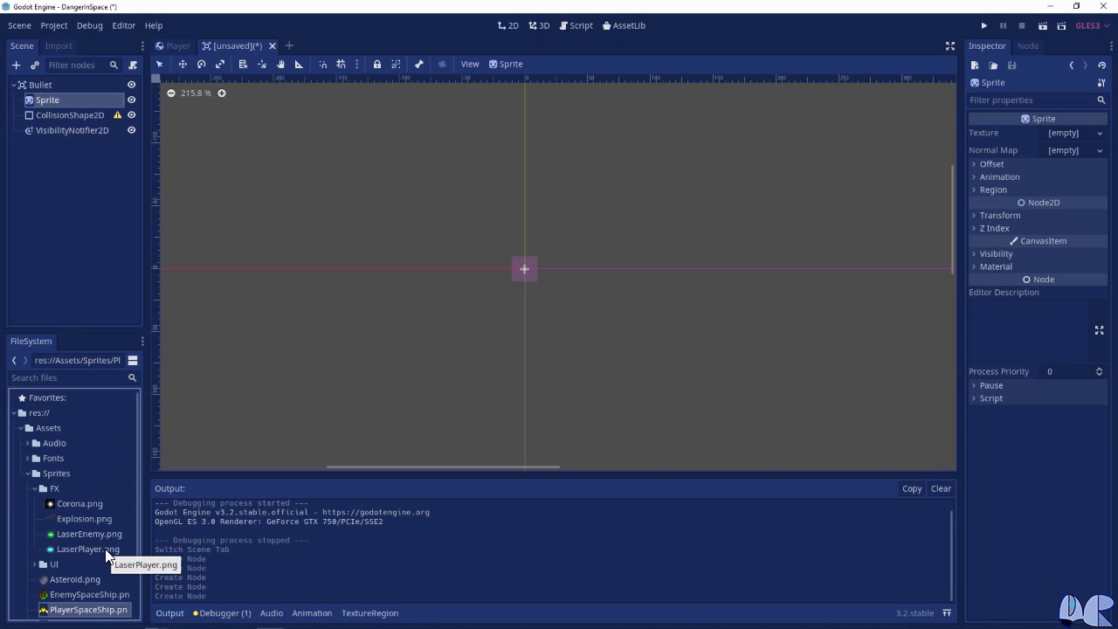
{"action": "left_click_drag", "start_coordinate": [94, 556], "coordinate": [1073, 140]}
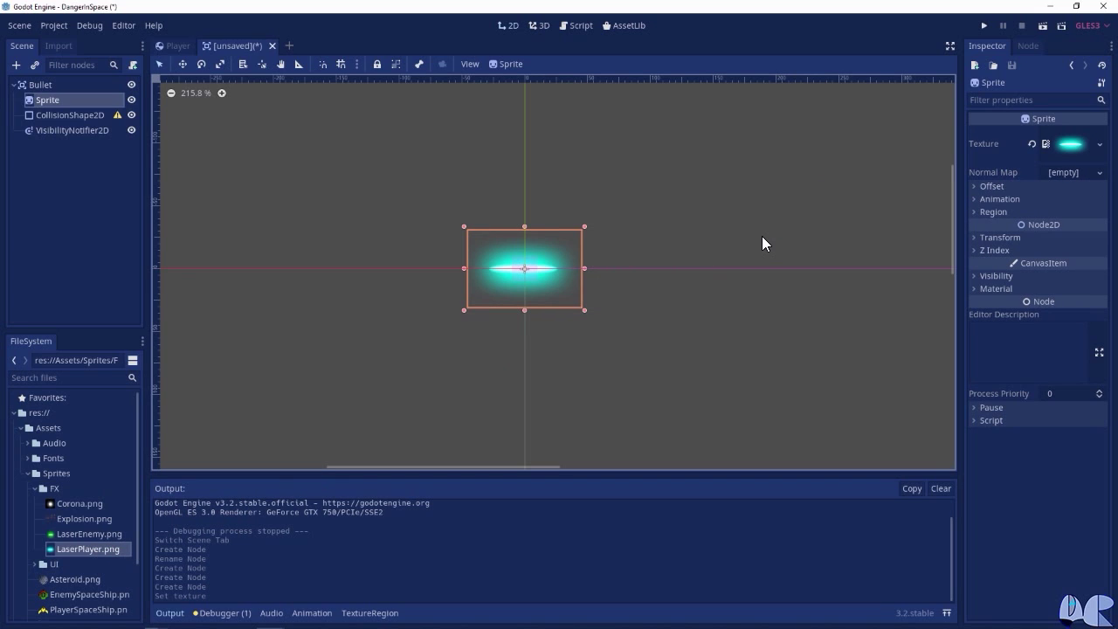
{"action": "left_click", "coordinate": [999, 237]}
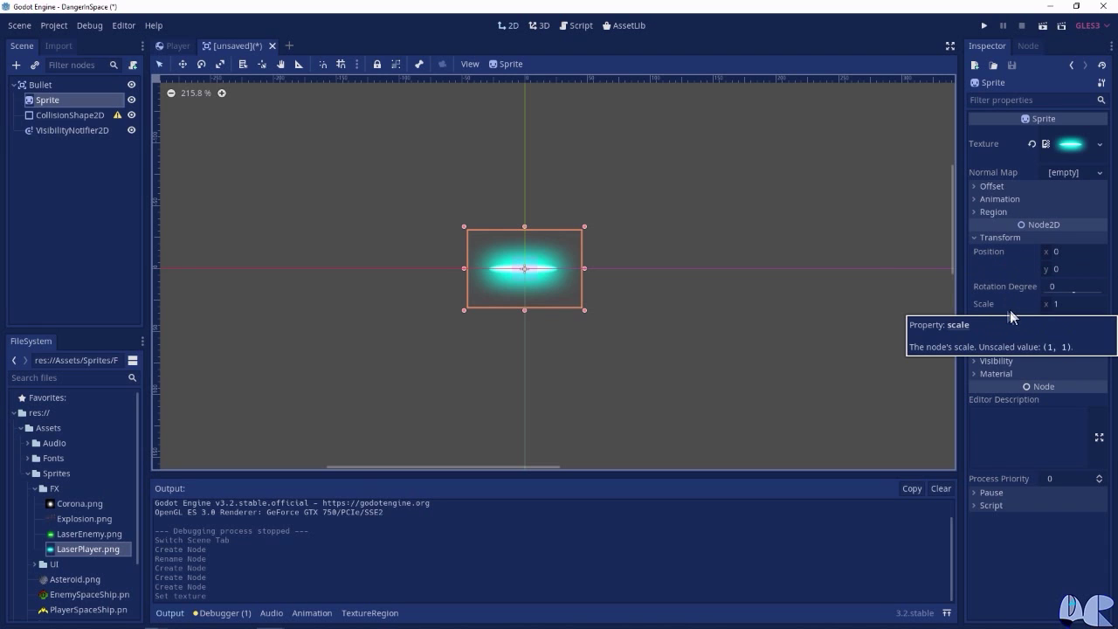
{"action": "left_click", "coordinate": [1071, 307]}
{"action": "type", "text": "0.5"}
{"action": "key", "text": "Return"}
{"action": "left_click", "coordinate": [1064, 321]}
{"action": "type", "text": "0.5"}
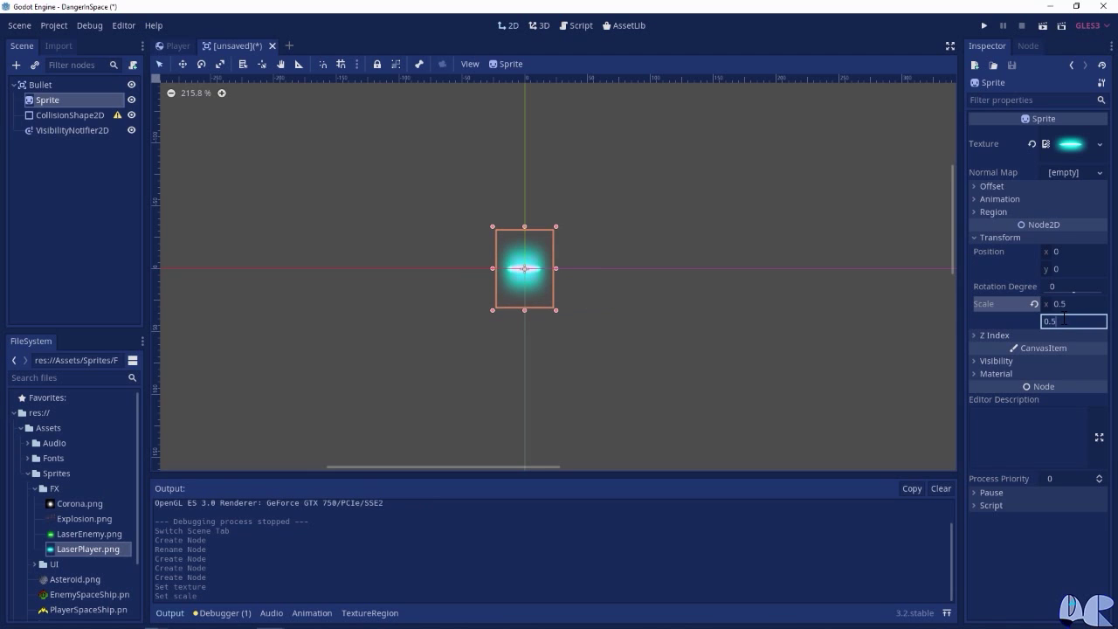
{"action": "key", "text": "Return"}
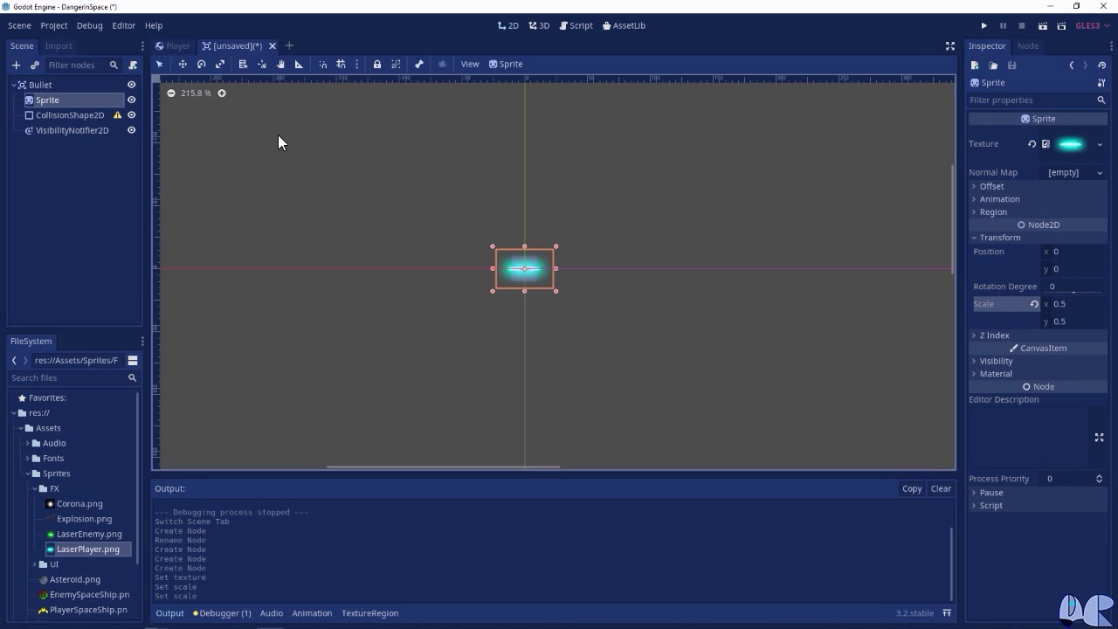
{"action": "left_click", "coordinate": [87, 116]}
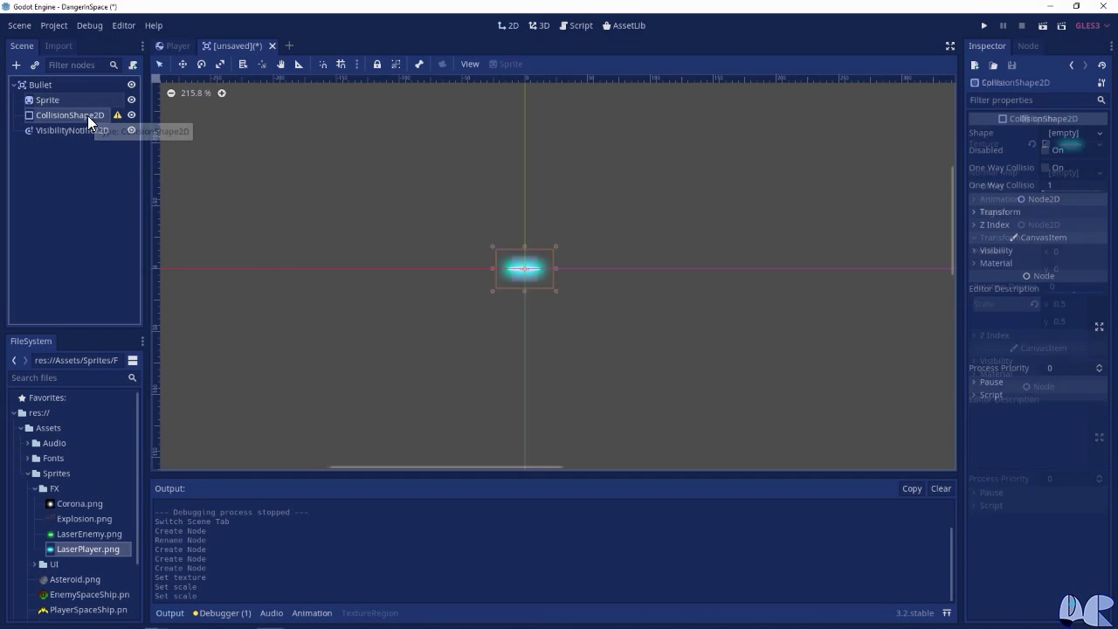
Give the CollisionShape2D a new Capsule shape and rotate it 90 degrees.
{"action": "left_click", "coordinate": [1074, 135]}
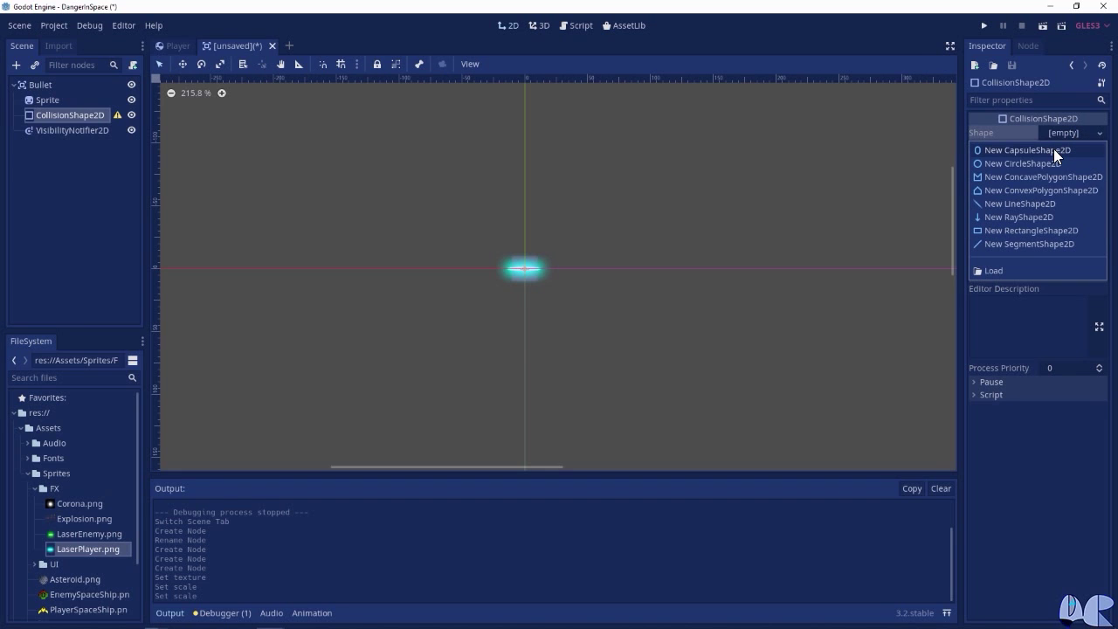
{"action": "left_click", "coordinate": [1054, 152]}
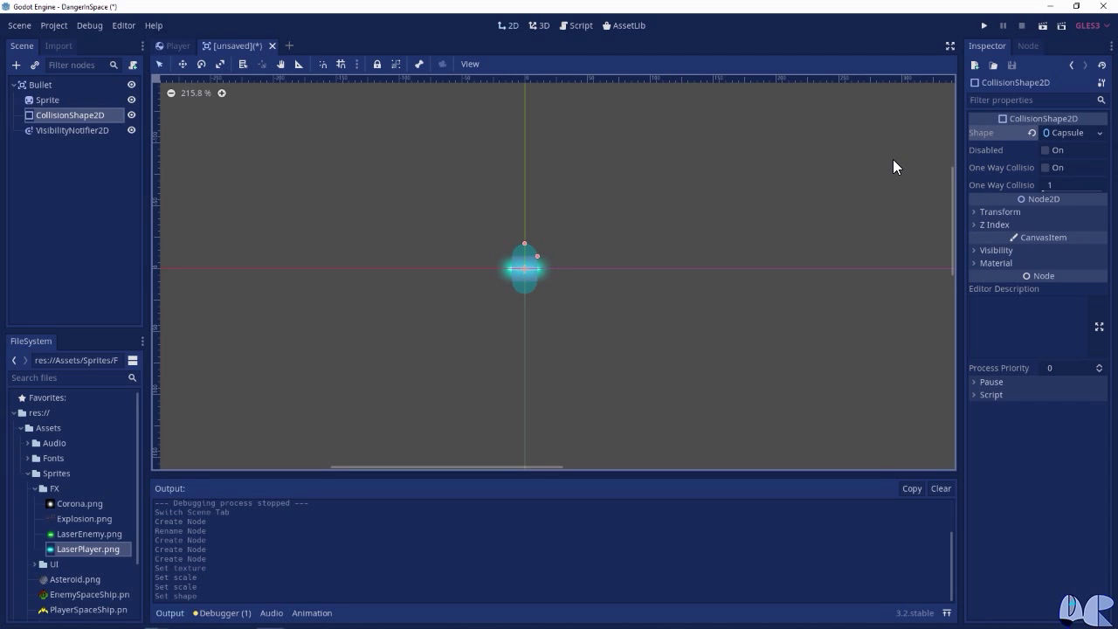
{"action": "left_click", "coordinate": [1001, 213]}
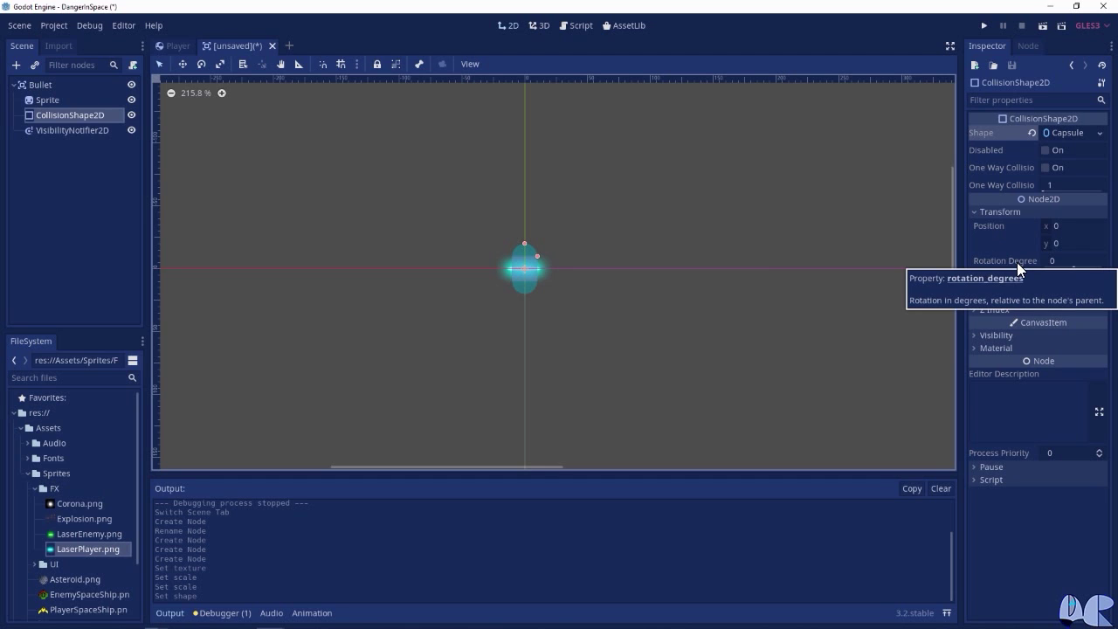
{"action": "left_click", "coordinate": [1048, 261]}
{"action": "type", "text": "9"}
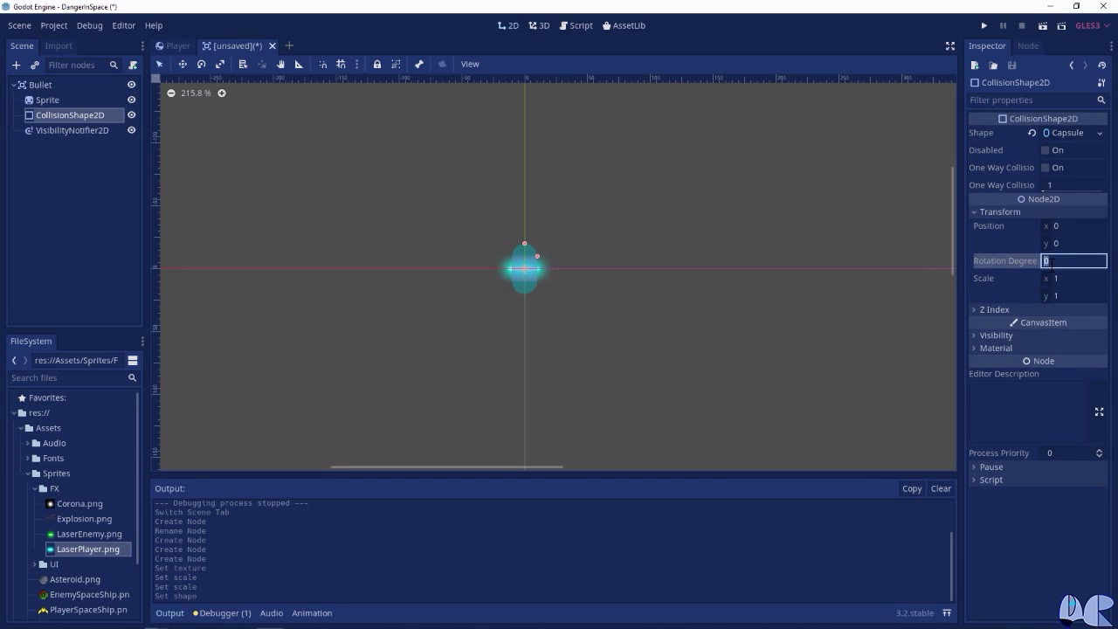
{"action": "type", "text": "0"}
{"action": "key", "text": "Return"}
{"action": "scroll", "coordinate": [594, 270], "scroll_direction": "up", "scroll_amount": 3}
{"action": "scroll", "coordinate": [582, 257], "scroll_direction": "up", "scroll_amount": 5}
{"action": "scroll", "coordinate": [610, 271], "scroll_direction": "up", "scroll_amount": 2}
{"action": "scroll", "coordinate": [611, 269], "scroll_direction": "down", "scroll_amount": 1}
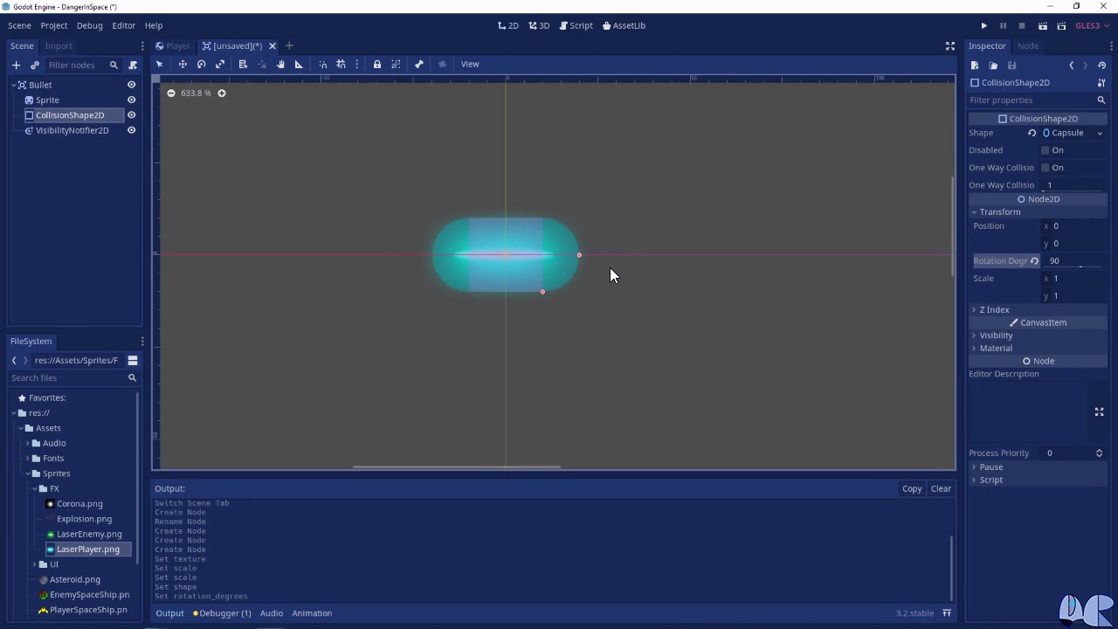
{"action": "scroll", "coordinate": [610, 274], "scroll_direction": "down", "scroll_amount": 1}
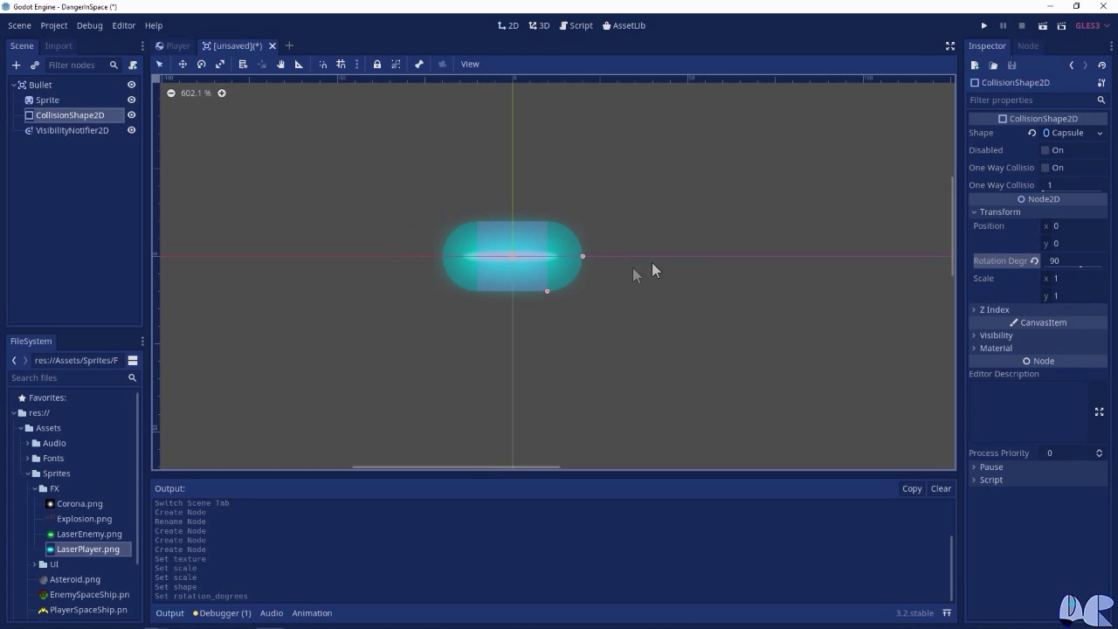
Set the capsule's radius to 1.7 and height to 25.
{"action": "left_click", "coordinate": [1074, 133]}
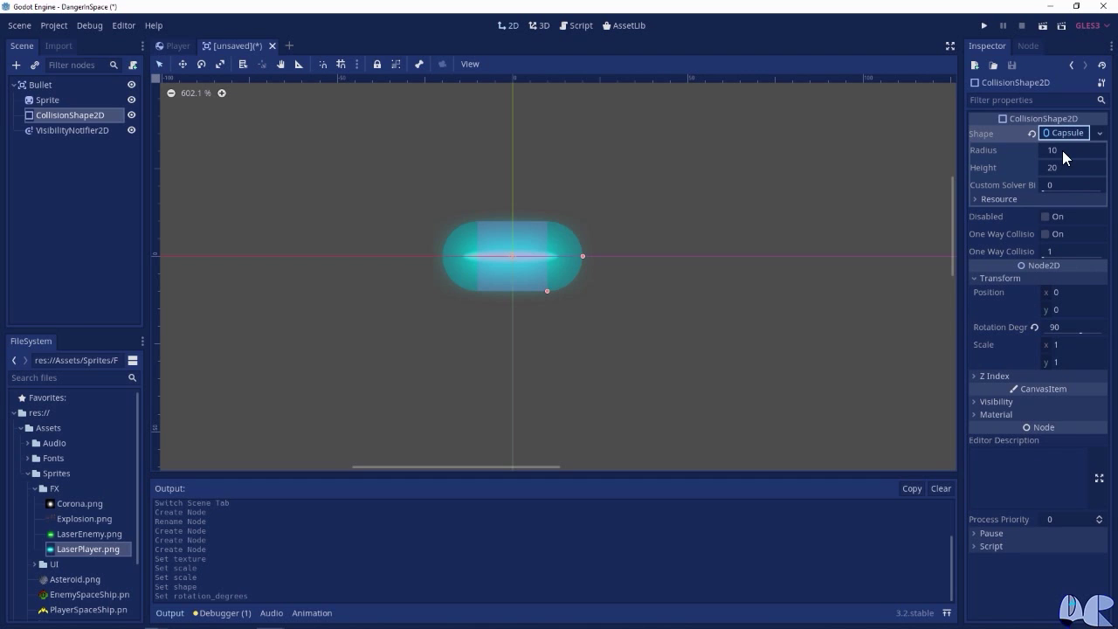
{"action": "left_click", "coordinate": [1063, 151]}
{"action": "type", "text": "1.7"}
{"action": "key", "text": "Return"}
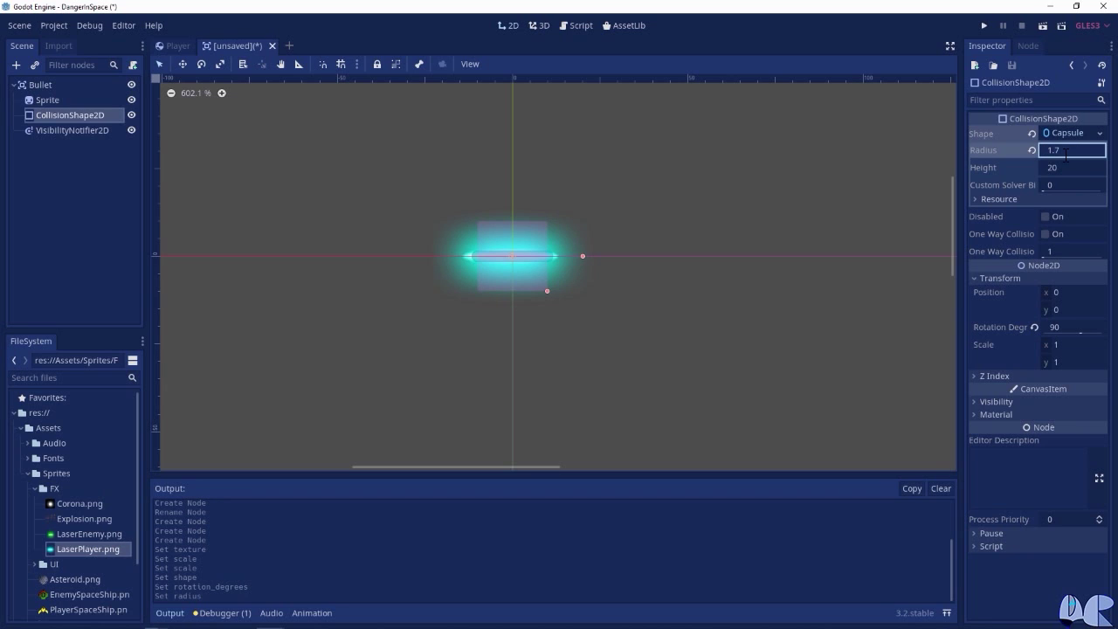
{"action": "left_click", "coordinate": [1060, 171]}
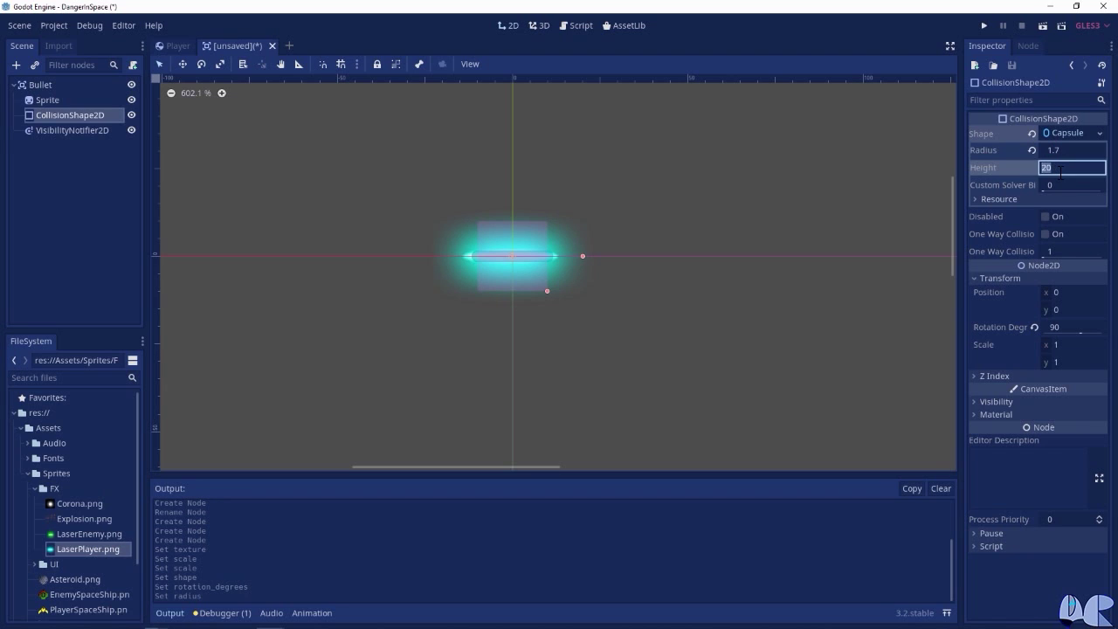
{"action": "type", "text": "25"}
{"action": "key", "text": "Return"}
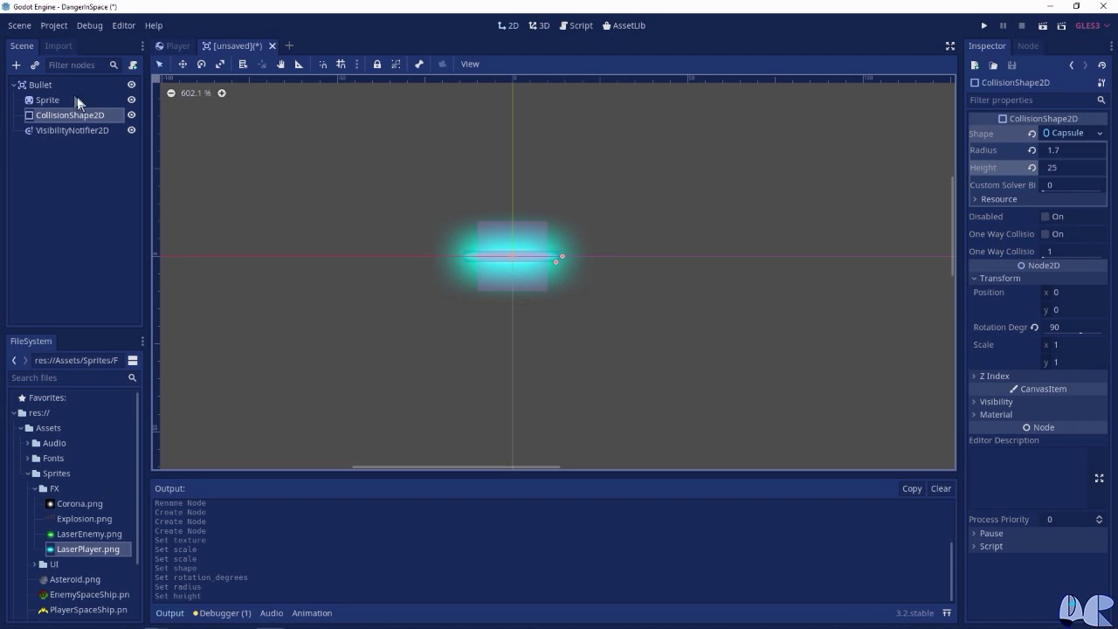
{"action": "left_click", "coordinate": [42, 85]}
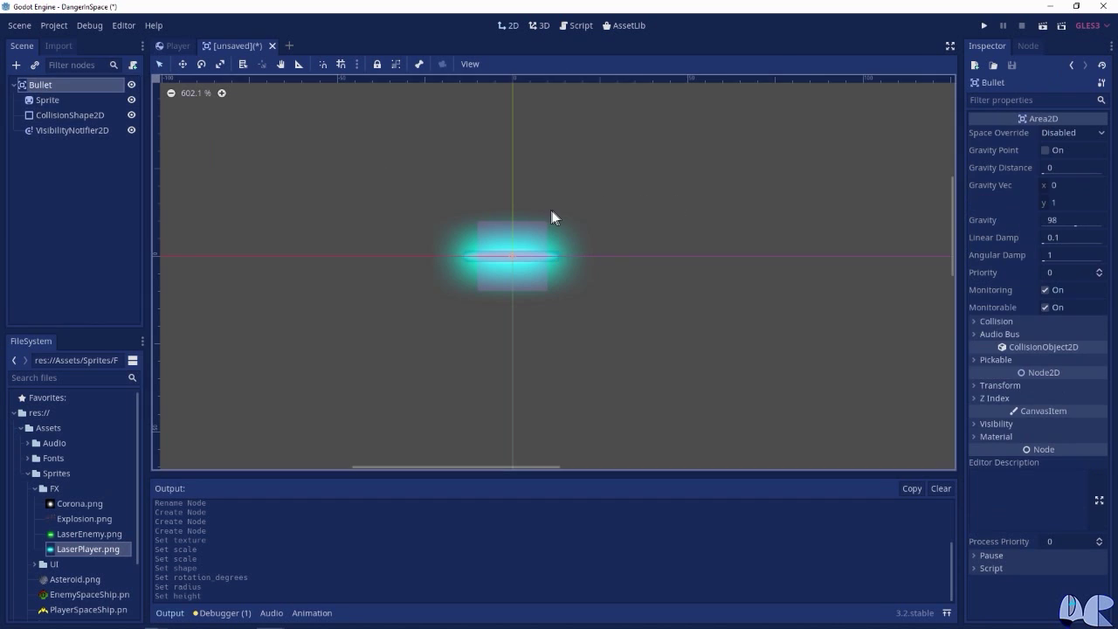
Attach a new Bullet.gd script, saved in the Player folder, to the Bullet node.
{"action": "right_click", "coordinate": [40, 84]}
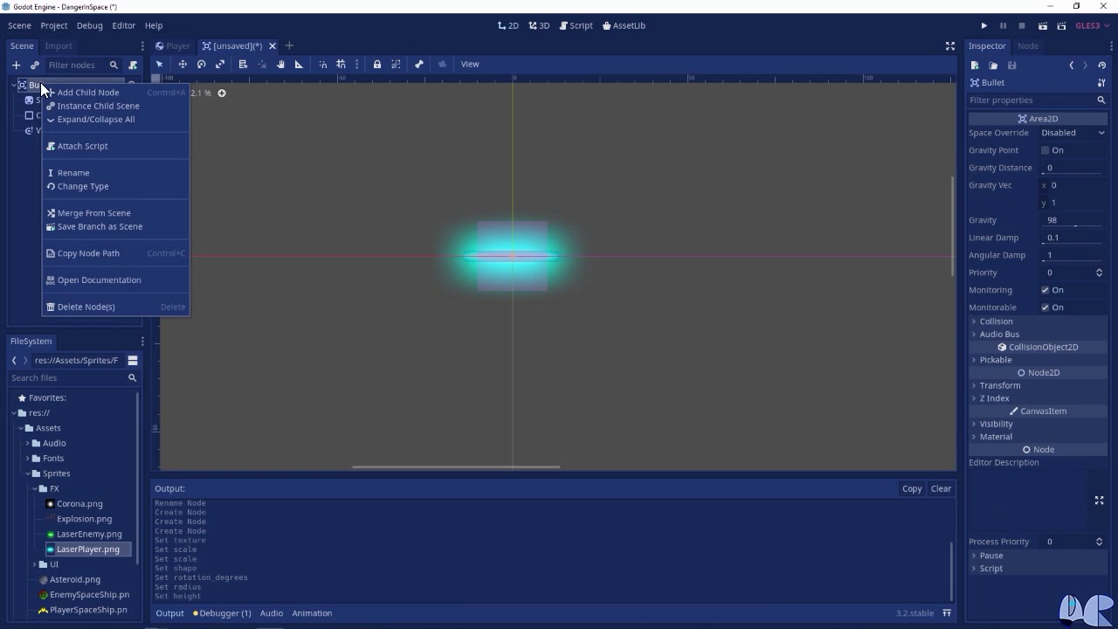
{"action": "left_click", "coordinate": [79, 147]}
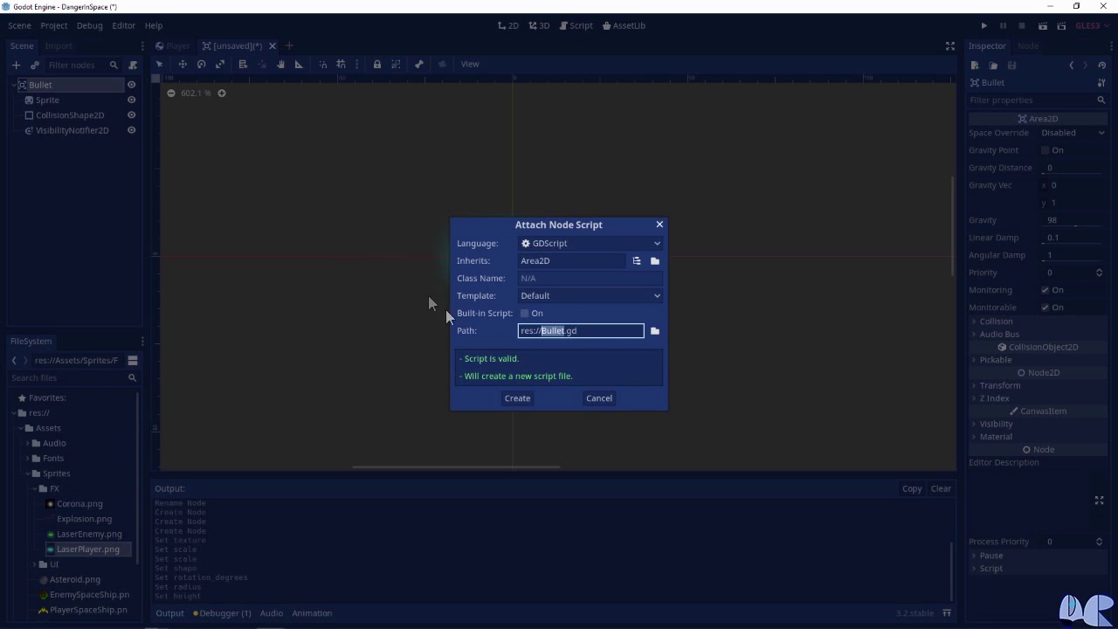
{"action": "left_click", "coordinate": [654, 332]}
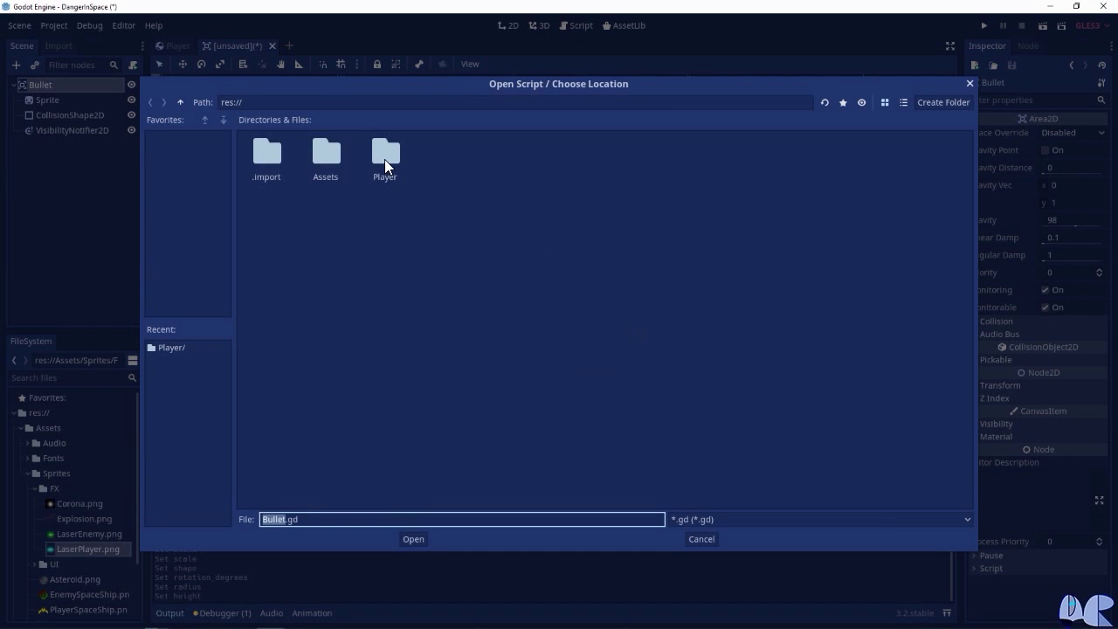
{"action": "double_click", "coordinate": [387, 164]}
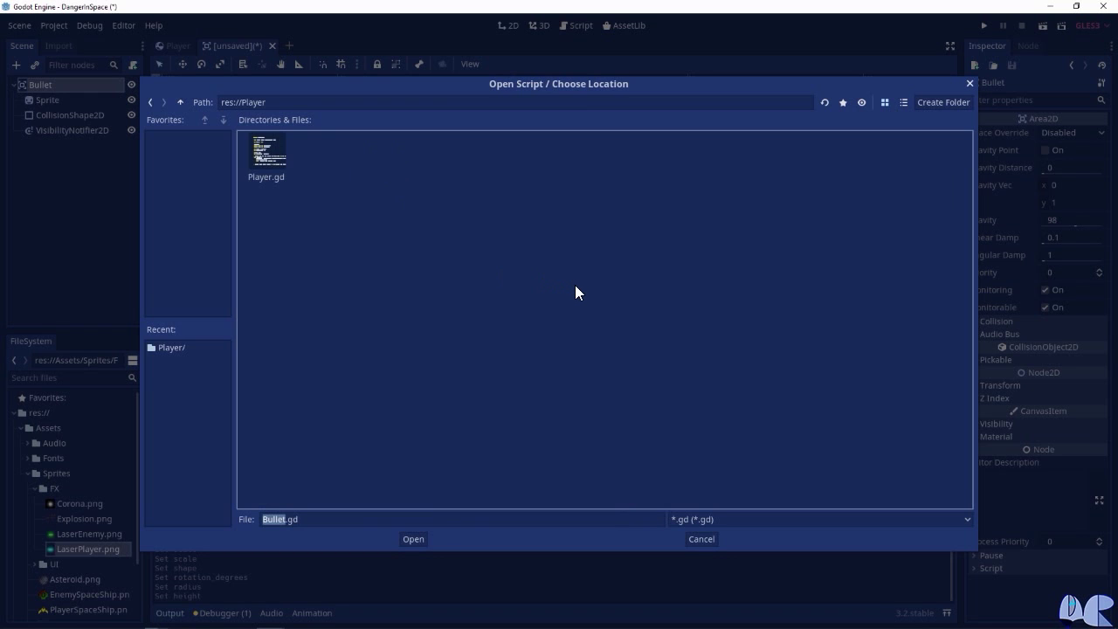
{"action": "left_click", "coordinate": [414, 539]}
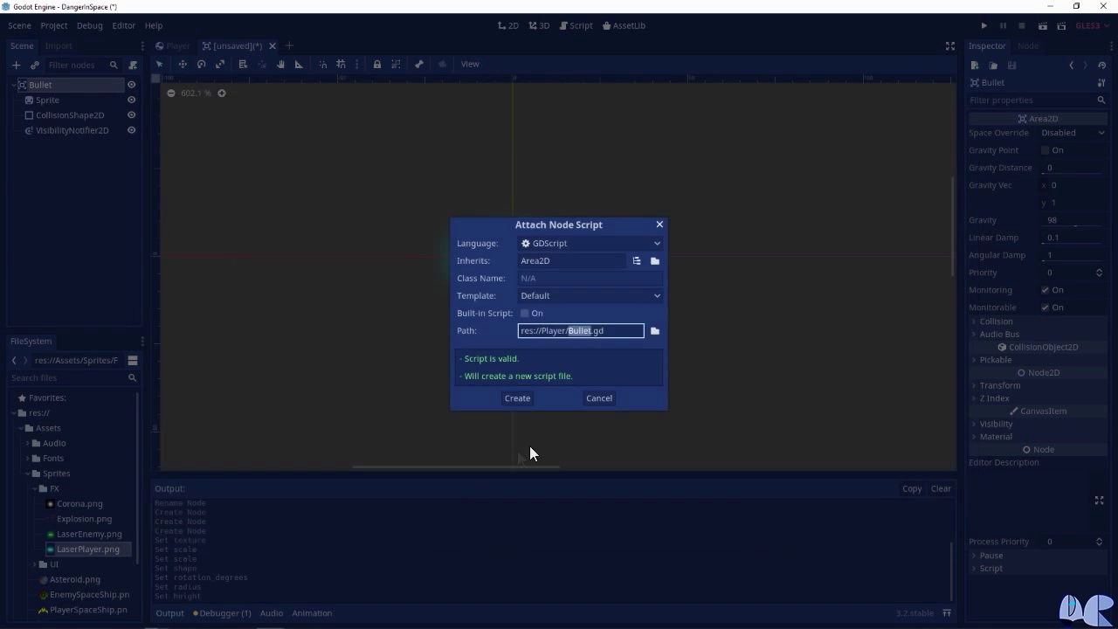
{"action": "left_click", "coordinate": [522, 400]}
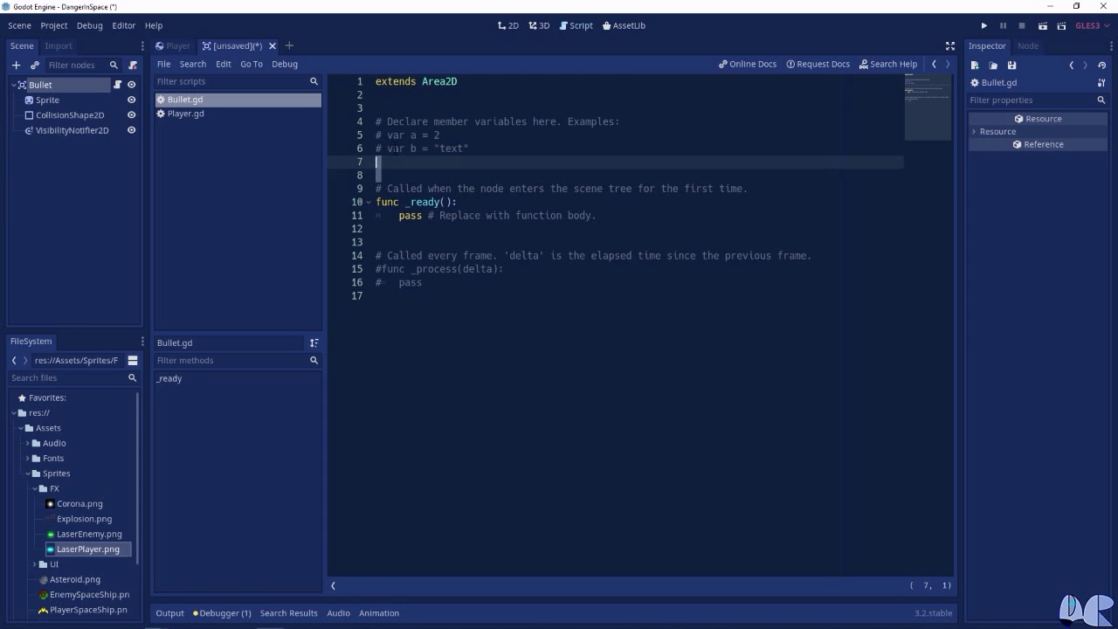
Replace the example comments with 'export (int) var speed' and 'var velocity = Vector2()'.
{"action": "left_click_drag", "start_coordinate": [378, 175], "coordinate": [372, 122]}
{"action": "key", "text": "BackSpace"}
{"action": "key", "text": "BackSpace"}
{"action": "key", "text": "BackSpace"}
{"action": "key", "text": "Return"}
{"action": "type", "text": "export (int) var speed"}
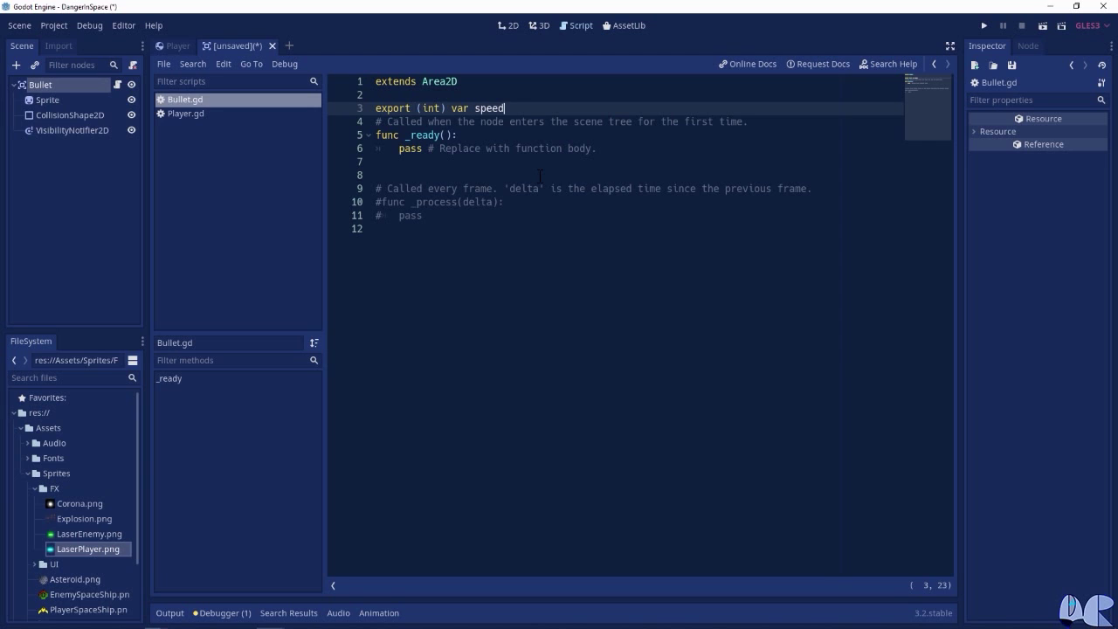
{"action": "key", "text": "Return"}
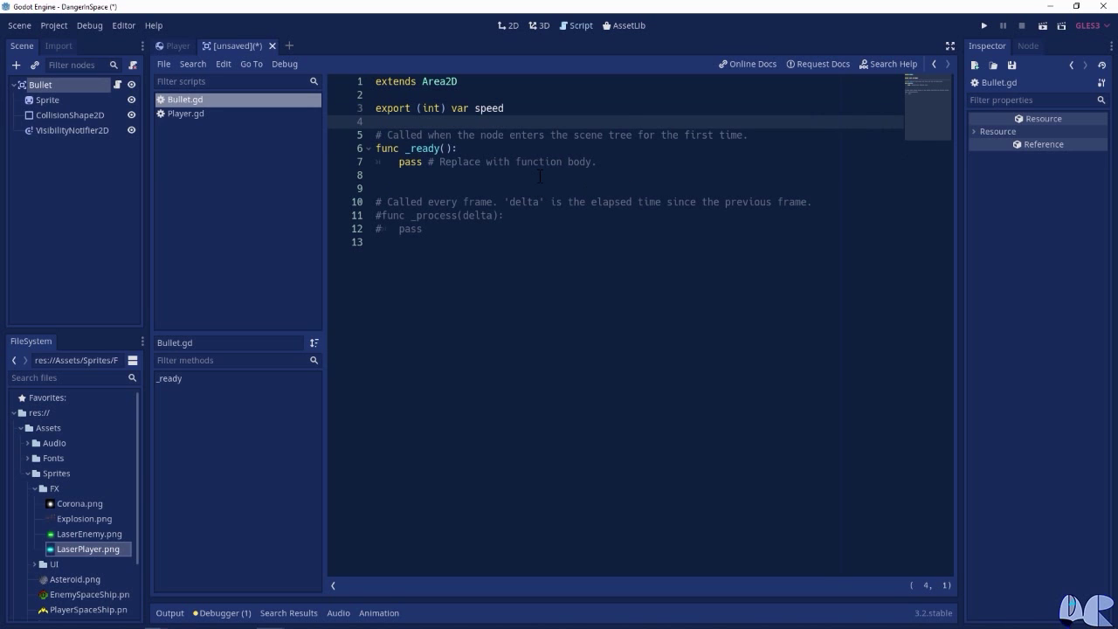
{"action": "key", "text": "Return"}
{"action": "type", "text": "var velocity "}
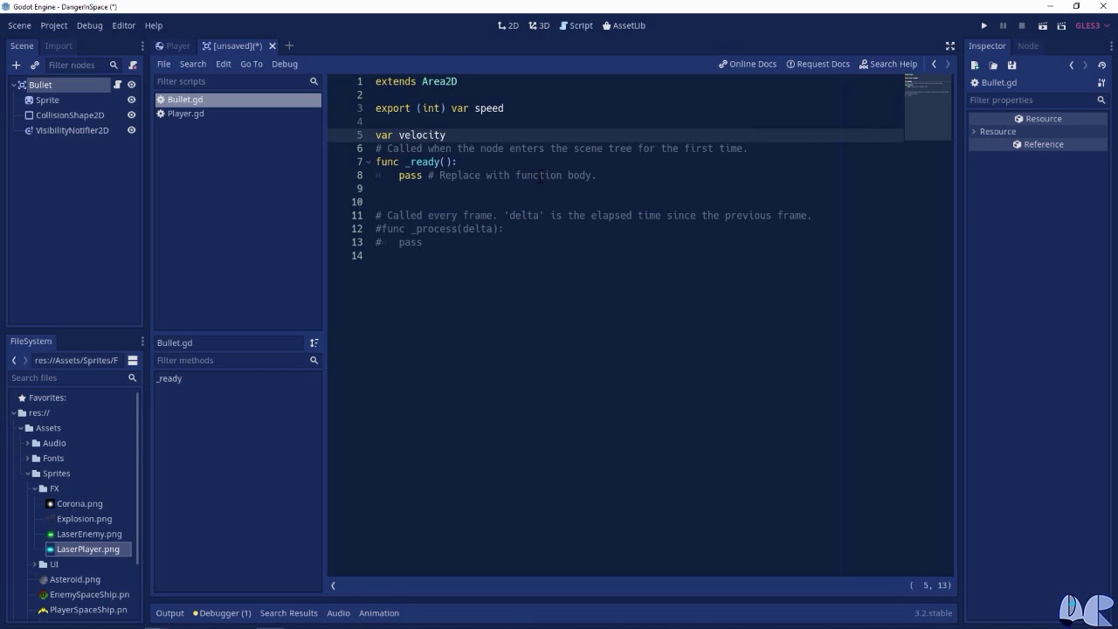
{"action": "type", "text": "= Vect"}
{"action": "key", "text": "Return"}
{"action": "type", "text": "()"}
{"action": "key", "text": "Return"}
{"action": "key", "text": "Return"}
Write start(pos, dir) setting position, rotation and velocity = Vector2(speed, 0).rotated(dir), ending with pass.
{"action": "type", "text": "func start(pos, dir)"}
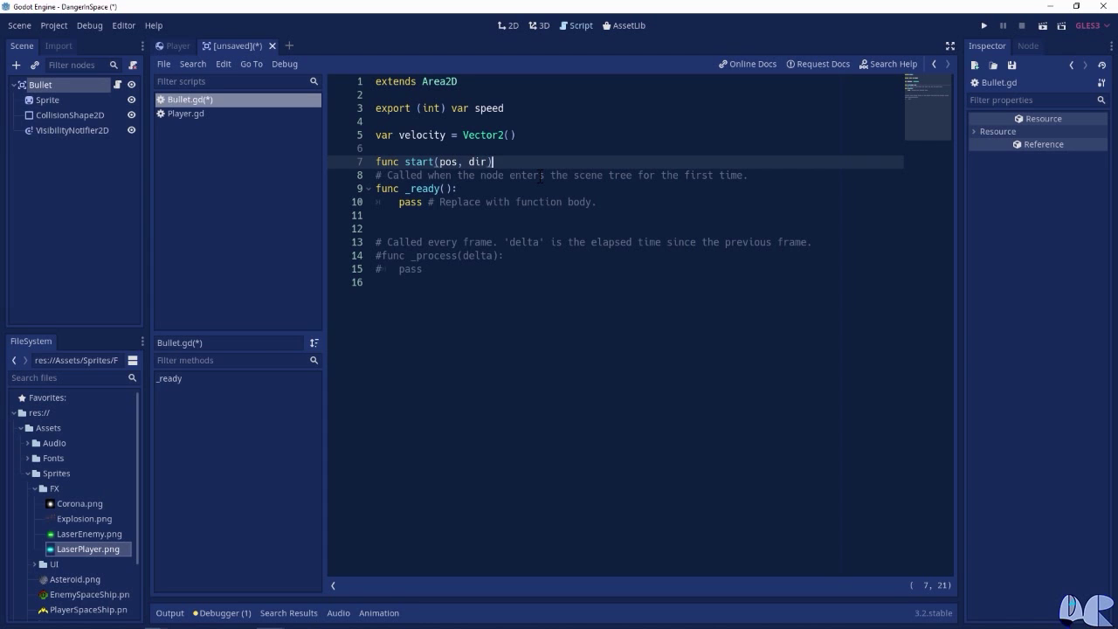
{"action": "type", "text": ":"}
{"action": "key", "text": "Return"}
{"action": "type", "text": "position = pos"}
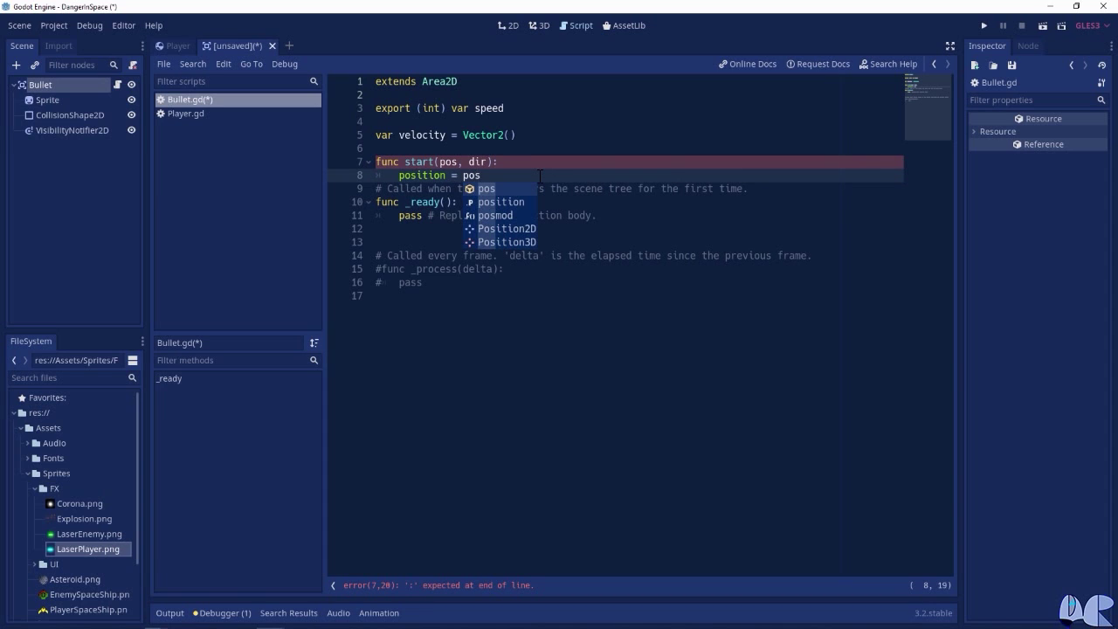
{"action": "key", "text": "Return"}
{"action": "key", "text": "Return"}
{"action": "type", "text": "rotation"}
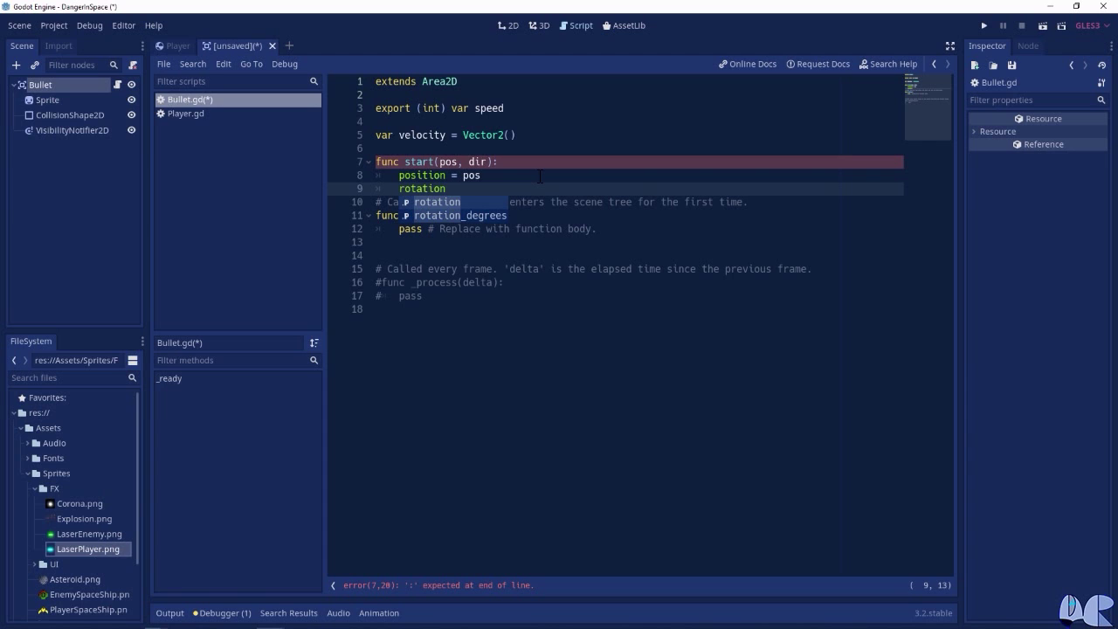
{"action": "type", "text": " = dir"}
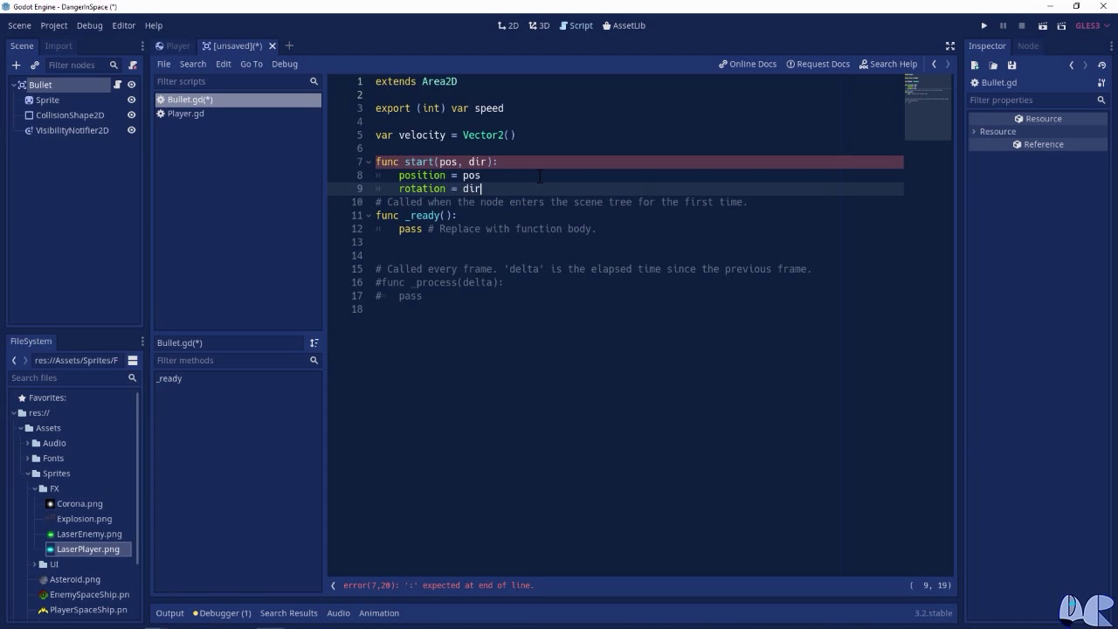
{"action": "key", "text": "Return"}
{"action": "key", "text": "Return"}
{"action": "type", "text": "velocity "}
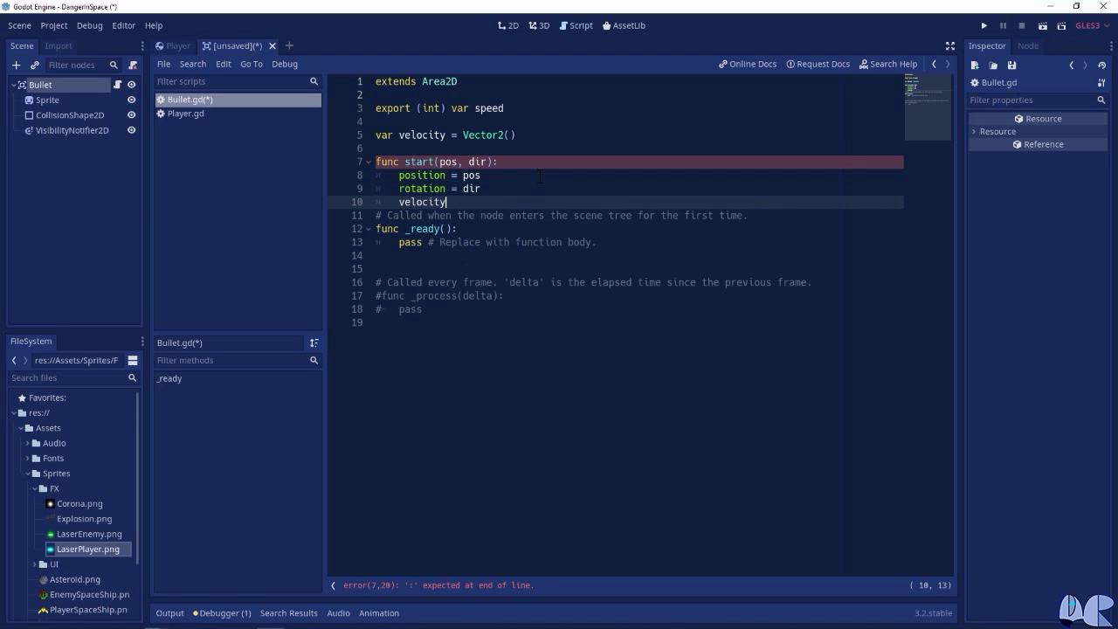
{"action": "type", "text": "= Vector2"}
{"action": "type", "text": "(sp"}
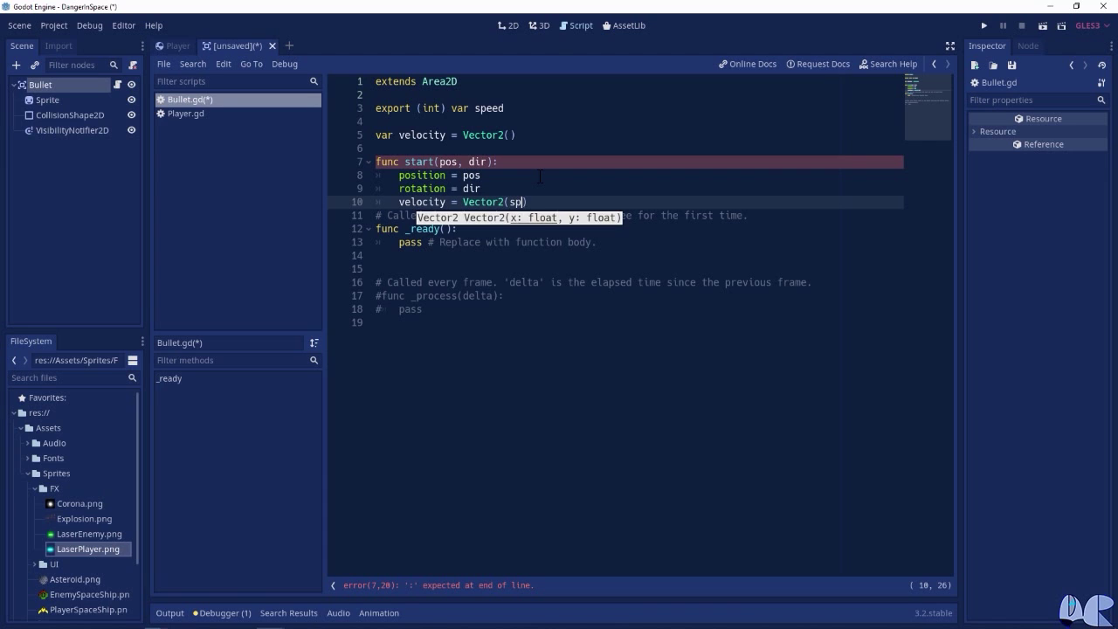
{"action": "type", "text": "eed, 0).rotated(dir)"}
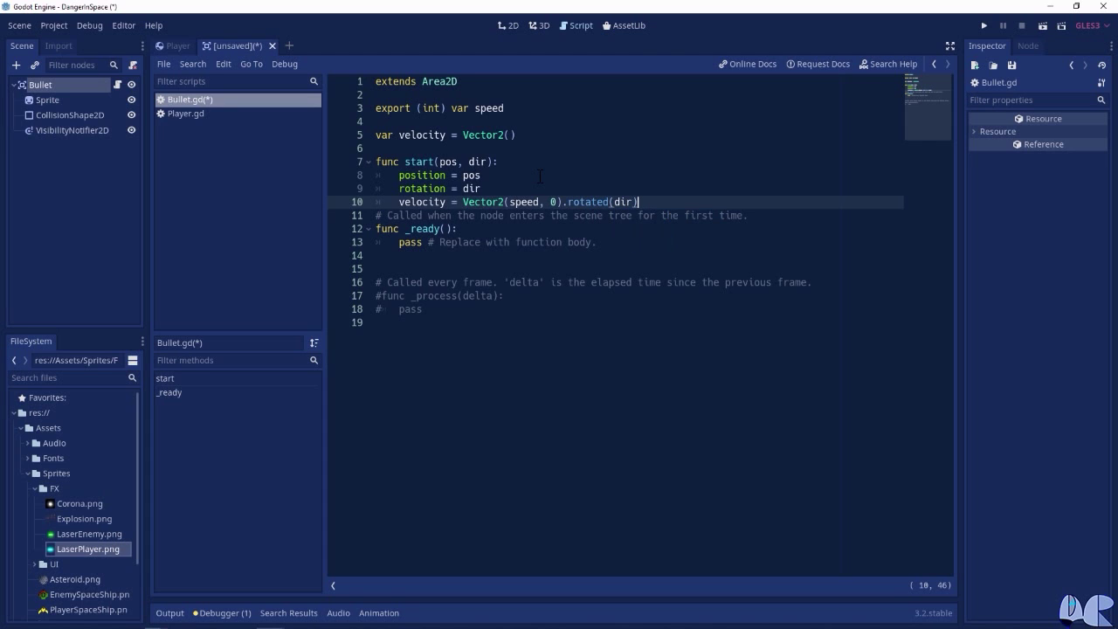
{"action": "key", "text": "Return"}
{"action": "type", "text": "pass"}
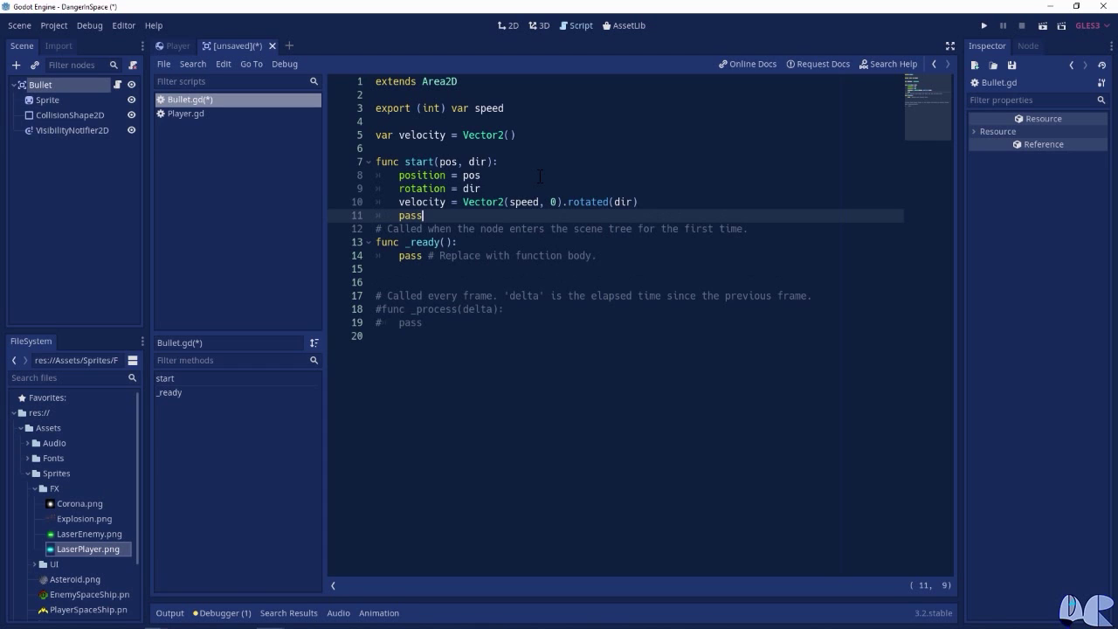
{"action": "key", "text": "Return"}
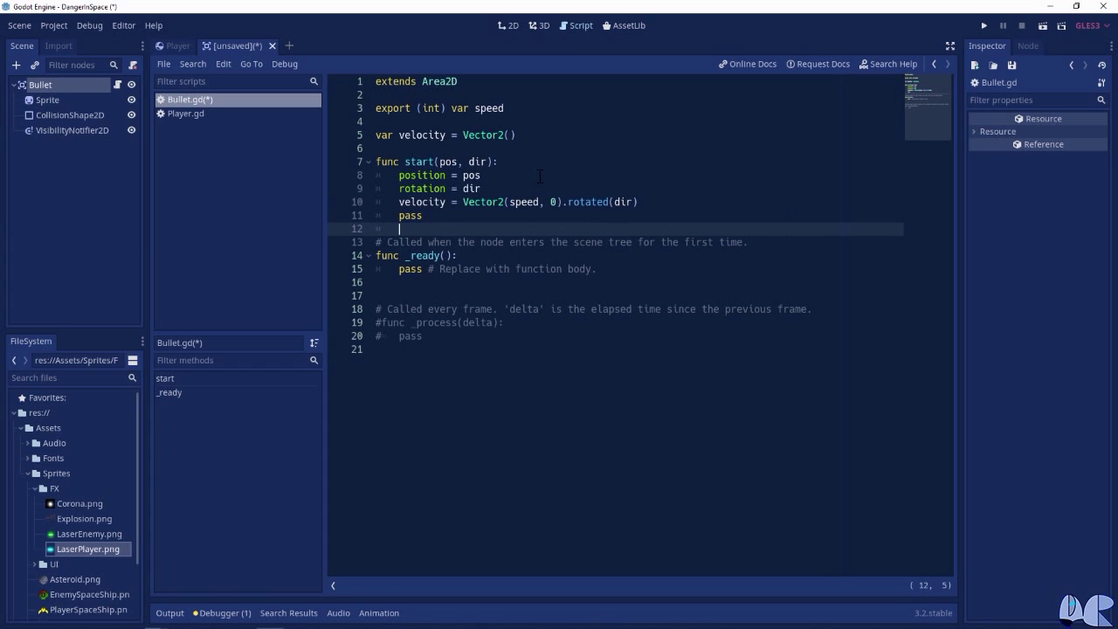
Uncomment _process(delta) and add 'position += velocity * delta' inside it.
{"action": "left_click", "coordinate": [386, 322]}
{"action": "key", "text": "ctrl+k"}
{"action": "key", "text": "Down"}
{"action": "key", "text": "ctrl+k"}
{"action": "left_click", "coordinate": [523, 324]}
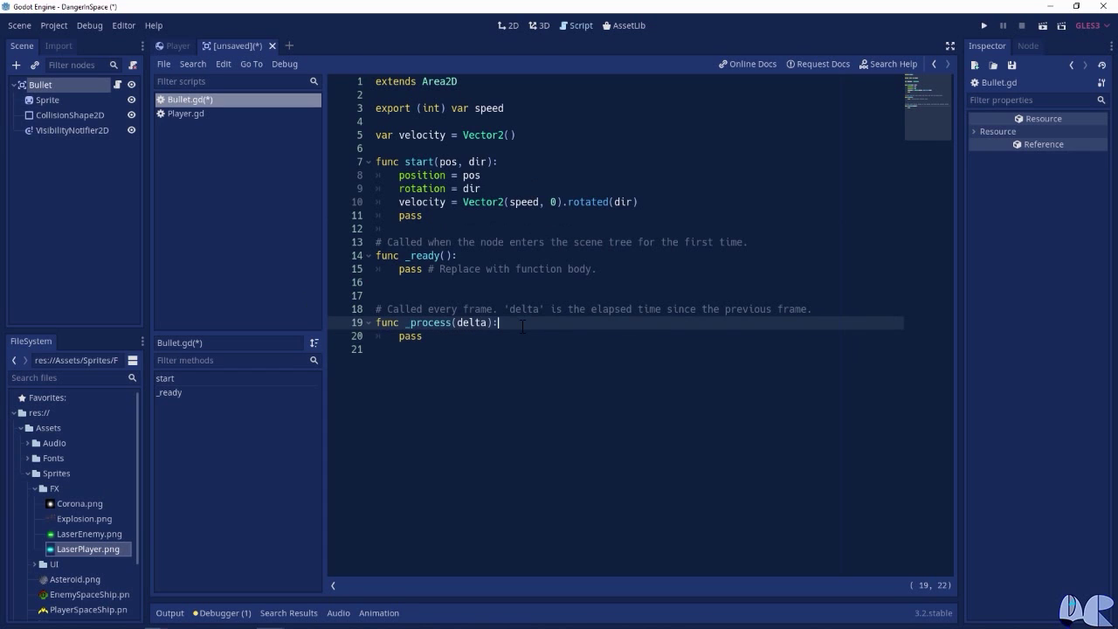
{"action": "key", "text": "Return"}
{"action": "type", "text": "position"}
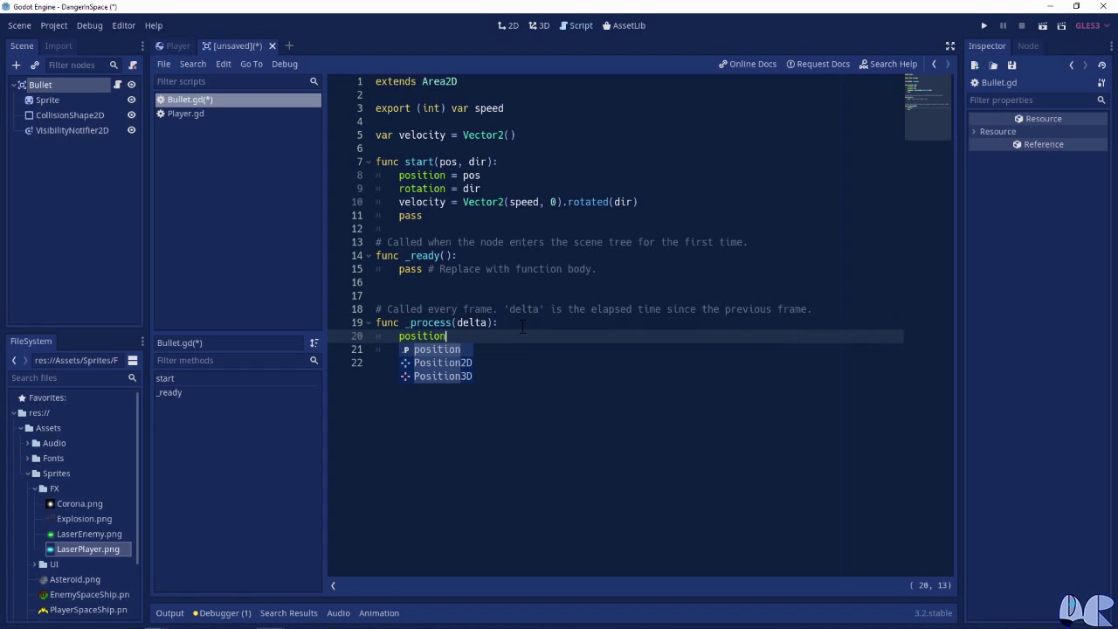
{"action": "type", "text": " += vel"}
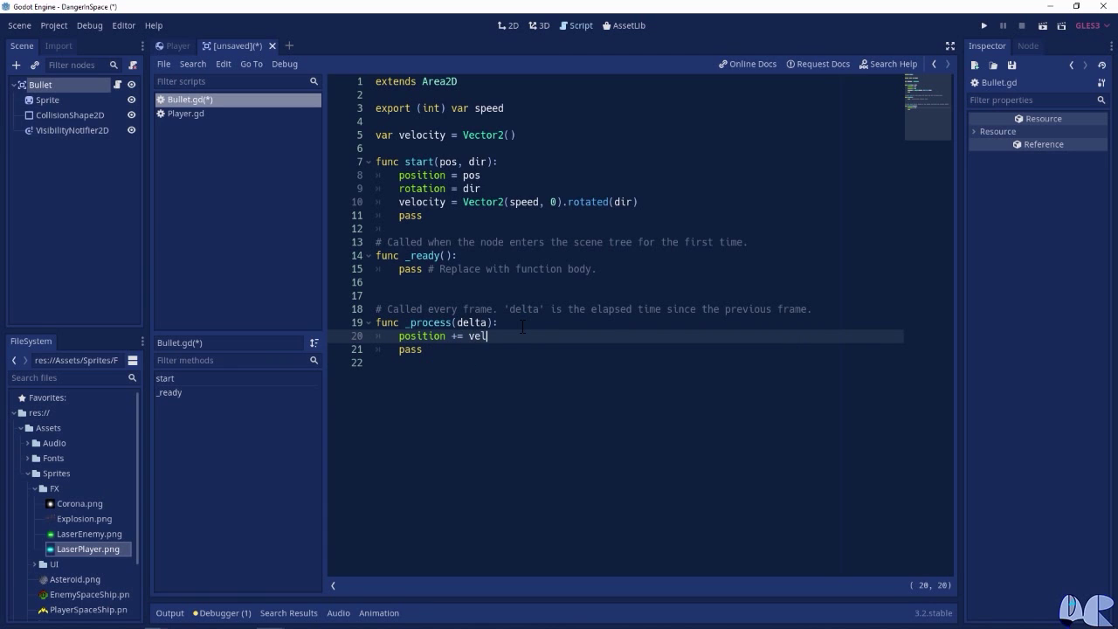
{"action": "type", "text": "o"}
{"action": "key", "text": "Return"}
{"action": "type", "text": "* "}
{"action": "type", "text": "delta"}
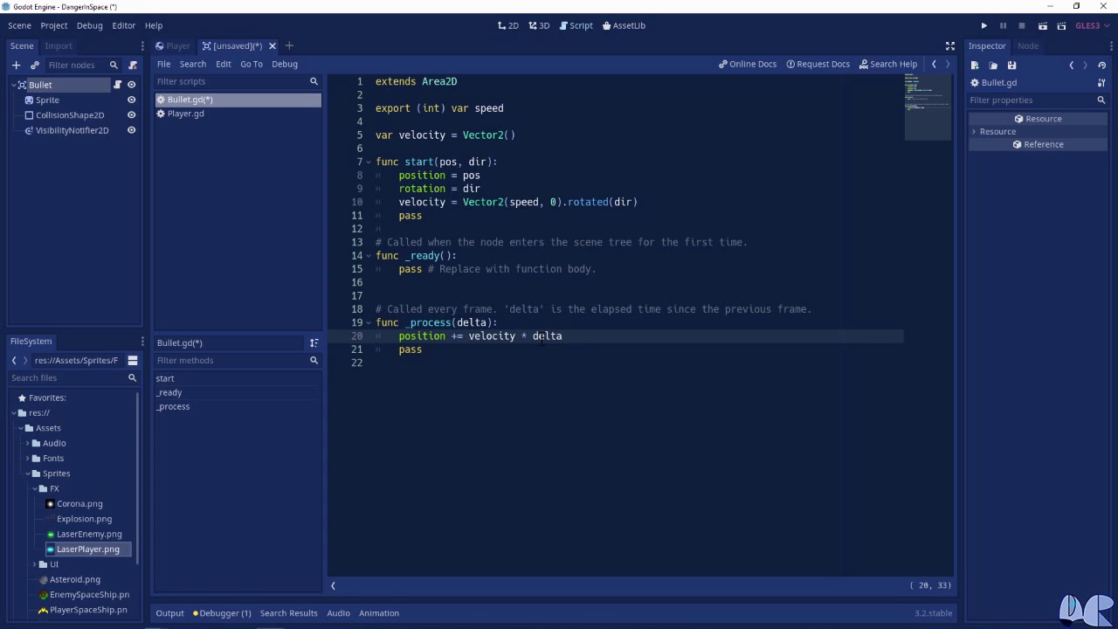
Use Save Scene As to store the bullet scene as Bullet.tscn in the Player folder.
{"action": "left_click", "coordinate": [21, 25]}
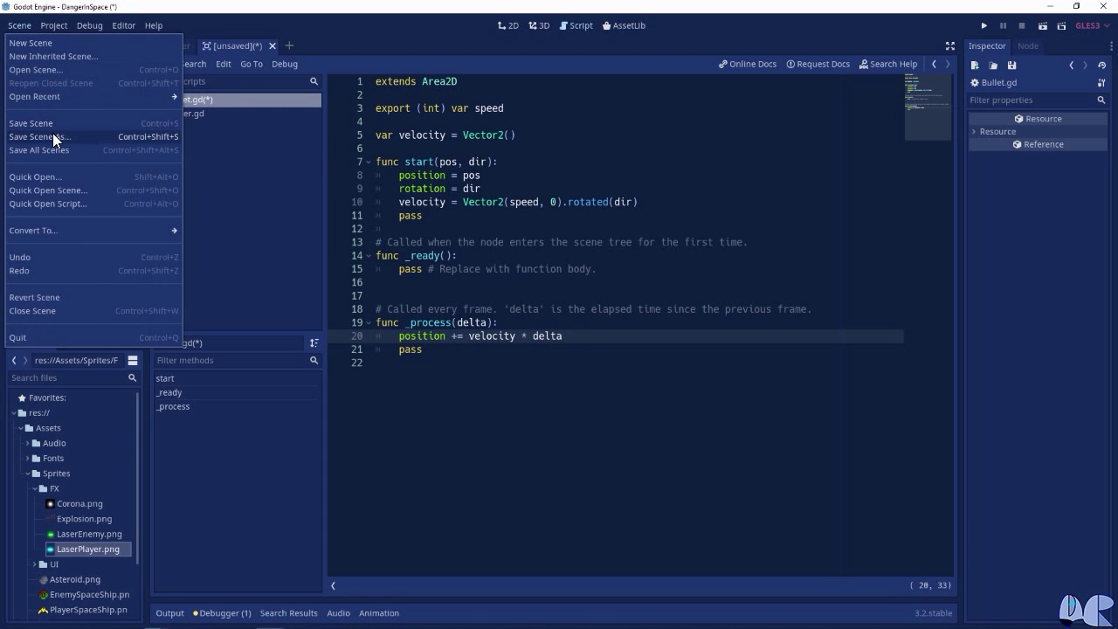
{"action": "left_click", "coordinate": [54, 137]}
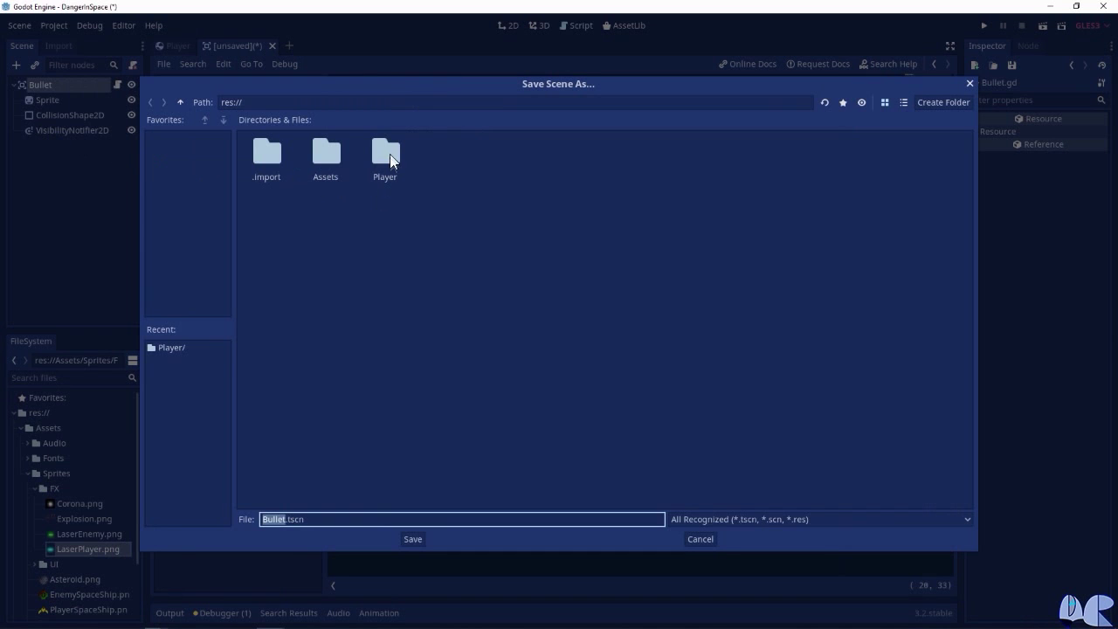
{"action": "double_click", "coordinate": [388, 157]}
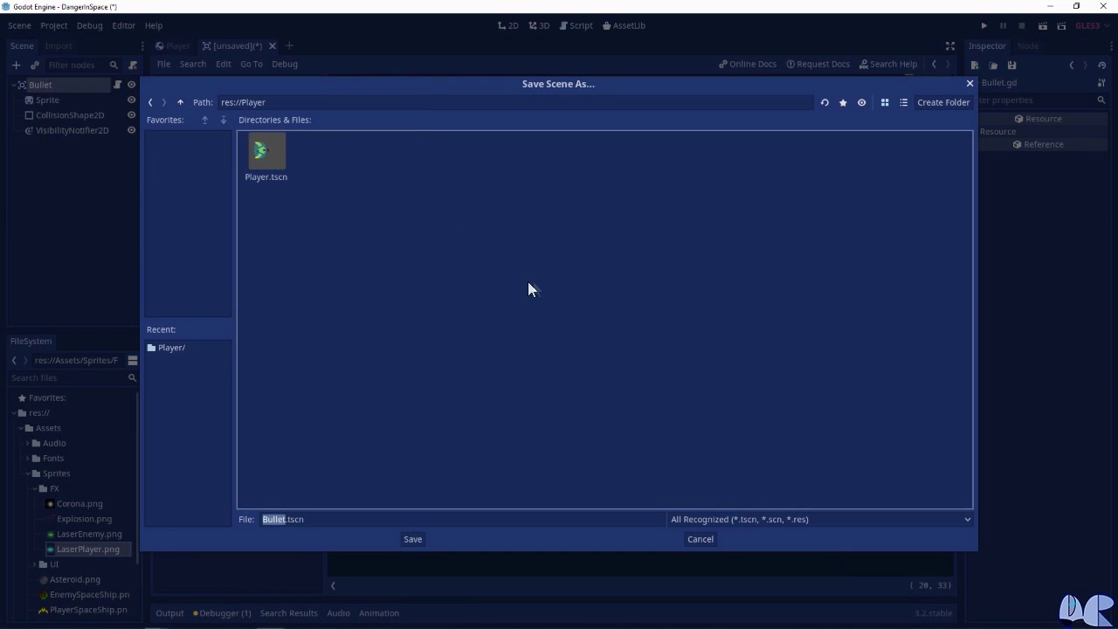
{"action": "left_click", "coordinate": [418, 537]}
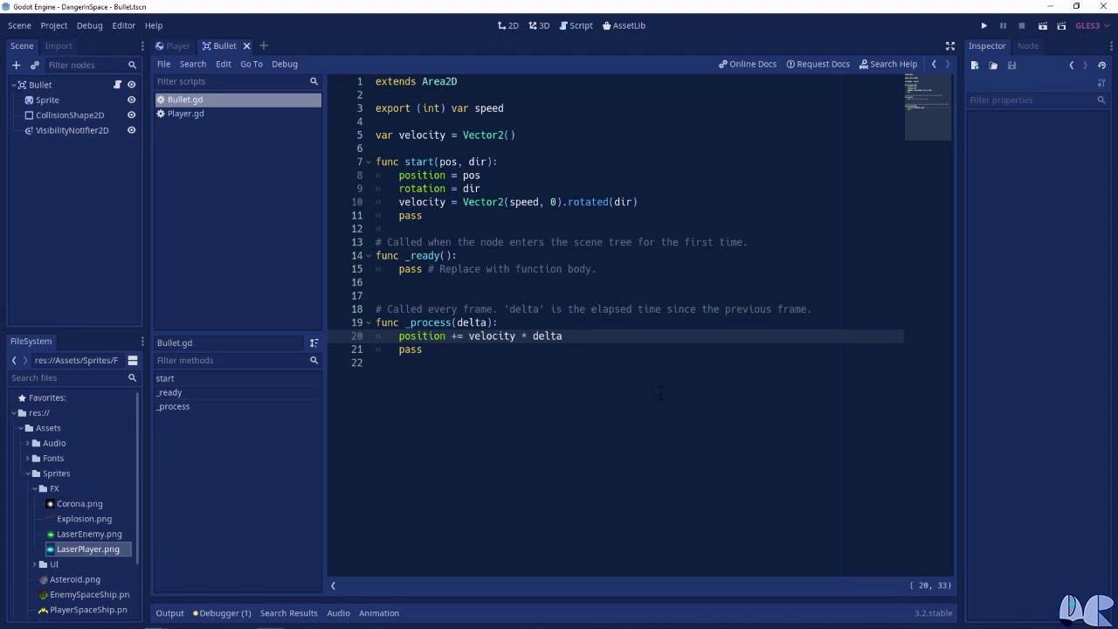
Select the Bullet root node and set its Speed script variable to 1000.
{"action": "left_click", "coordinate": [43, 86]}
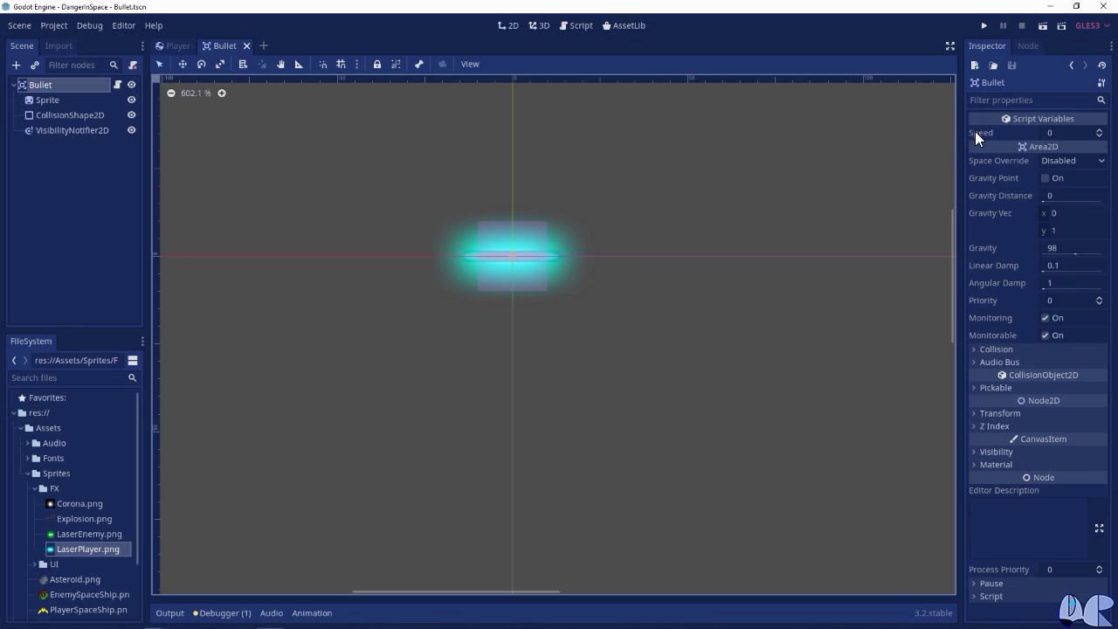
{"action": "left_click", "coordinate": [1049, 133]}
{"action": "type", "text": "1000"}
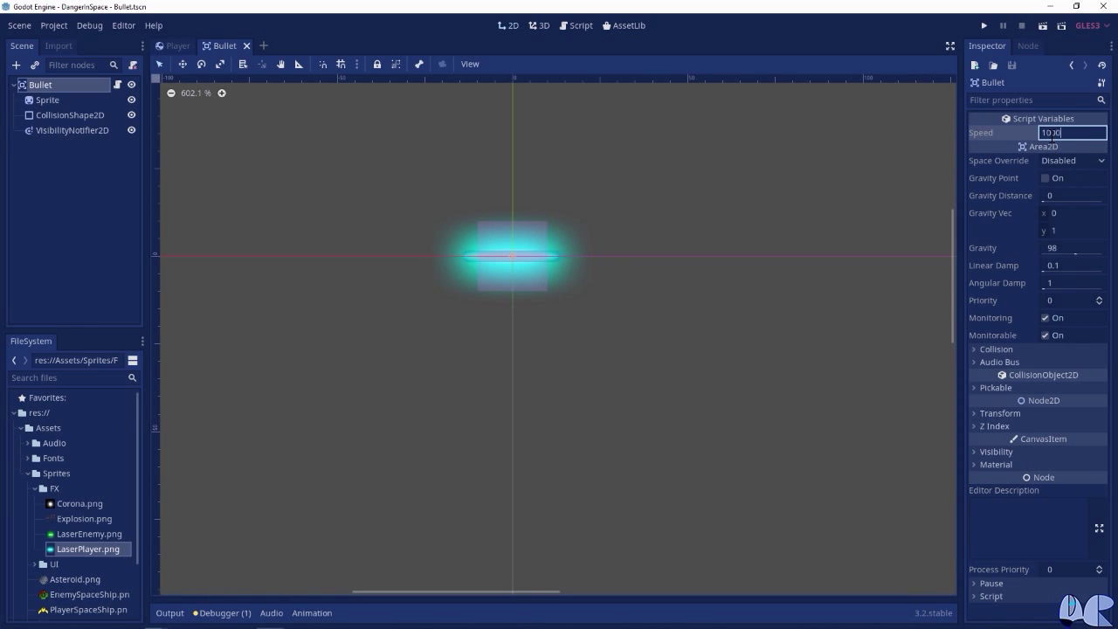
{"action": "key", "text": "Return"}
{"action": "left_click", "coordinate": [880, 168]}
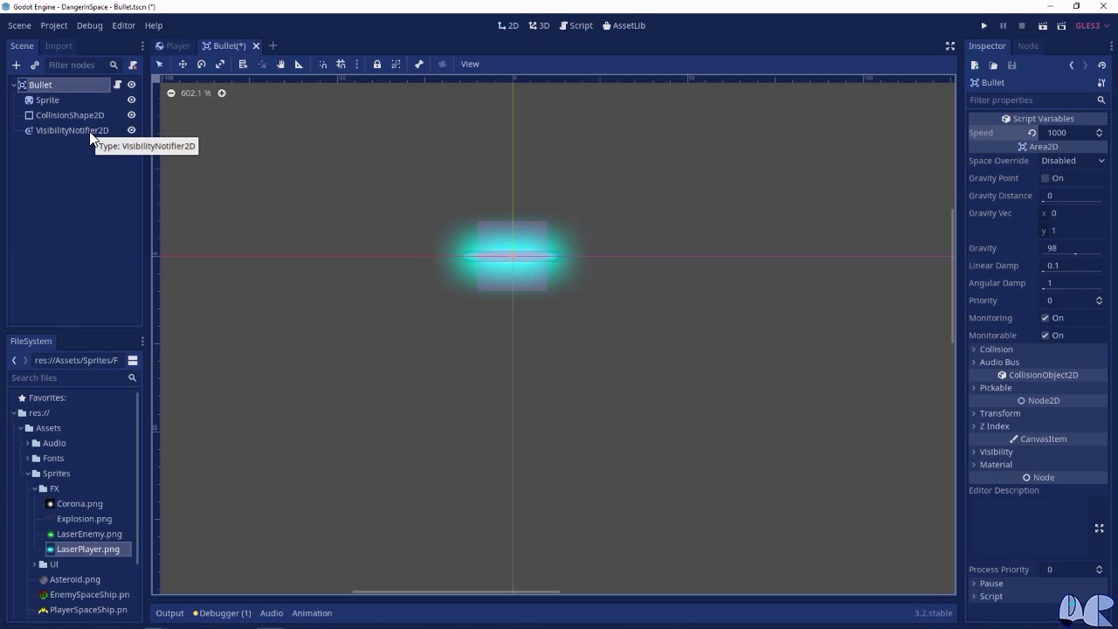
Connect the VisibilityNotifier2D's screen_exited signal to the Bullet script.
{"action": "left_click", "coordinate": [78, 131]}
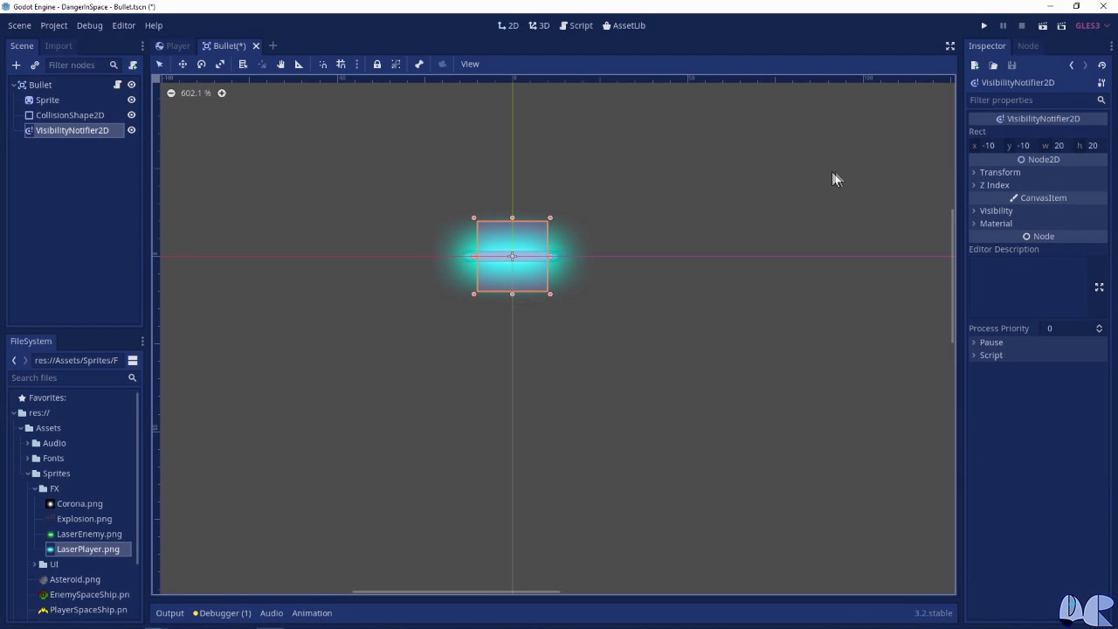
{"action": "left_click", "coordinate": [1029, 45]}
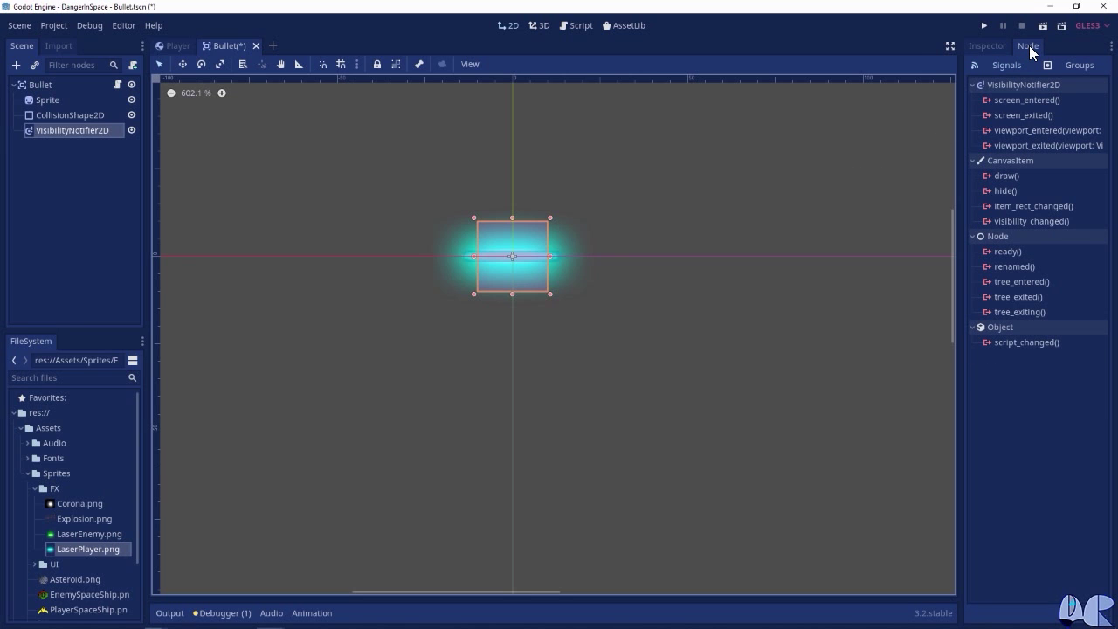
{"action": "left_click", "coordinate": [1019, 117]}
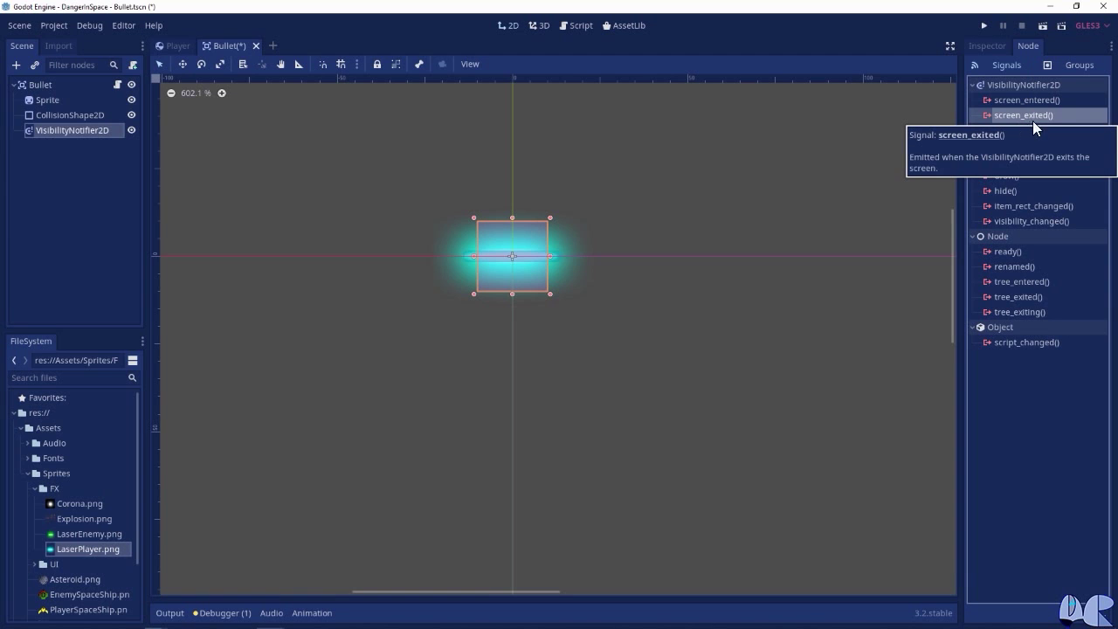
{"action": "left_click", "coordinate": [1082, 614]}
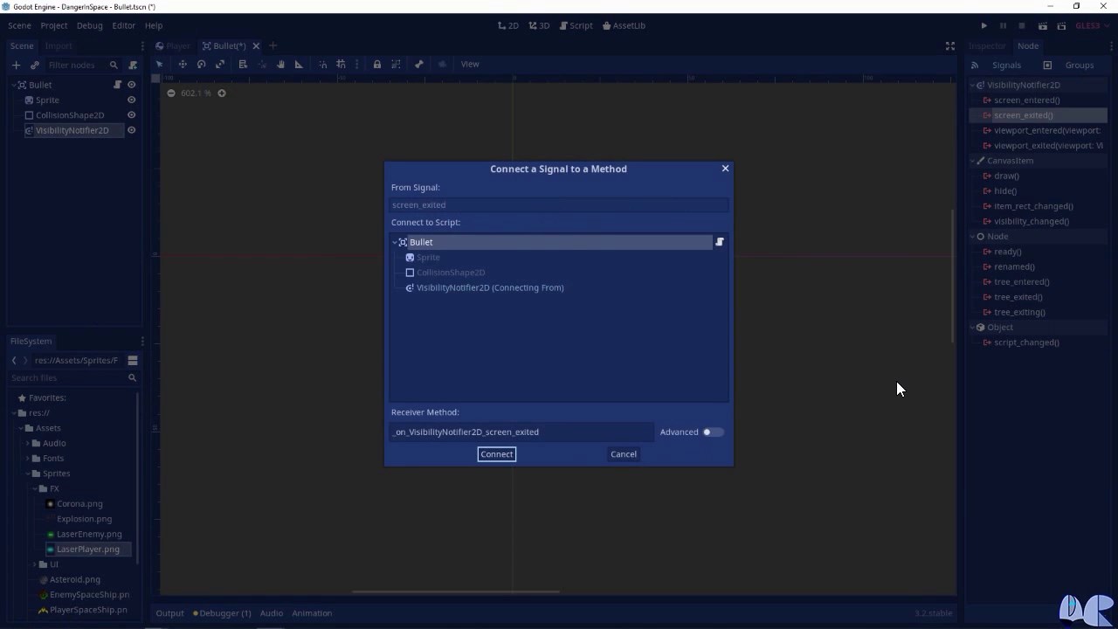
{"action": "left_click", "coordinate": [500, 452]}
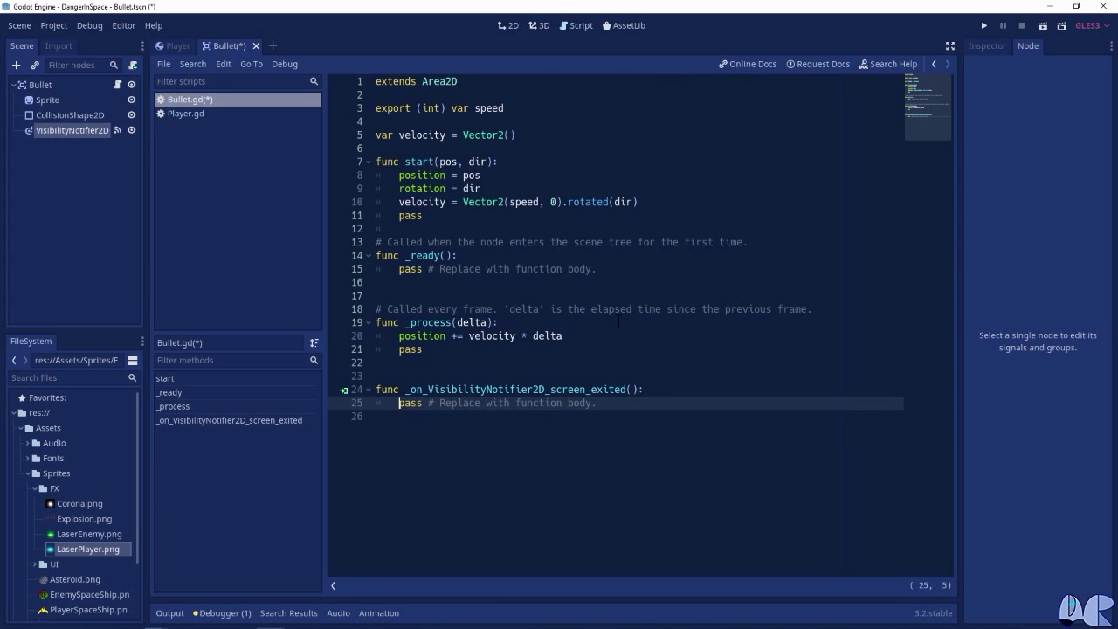
Add a queue_free() call inside the new screen_exited handler.
{"action": "left_click", "coordinate": [666, 391]}
{"action": "key", "text": "Return"}
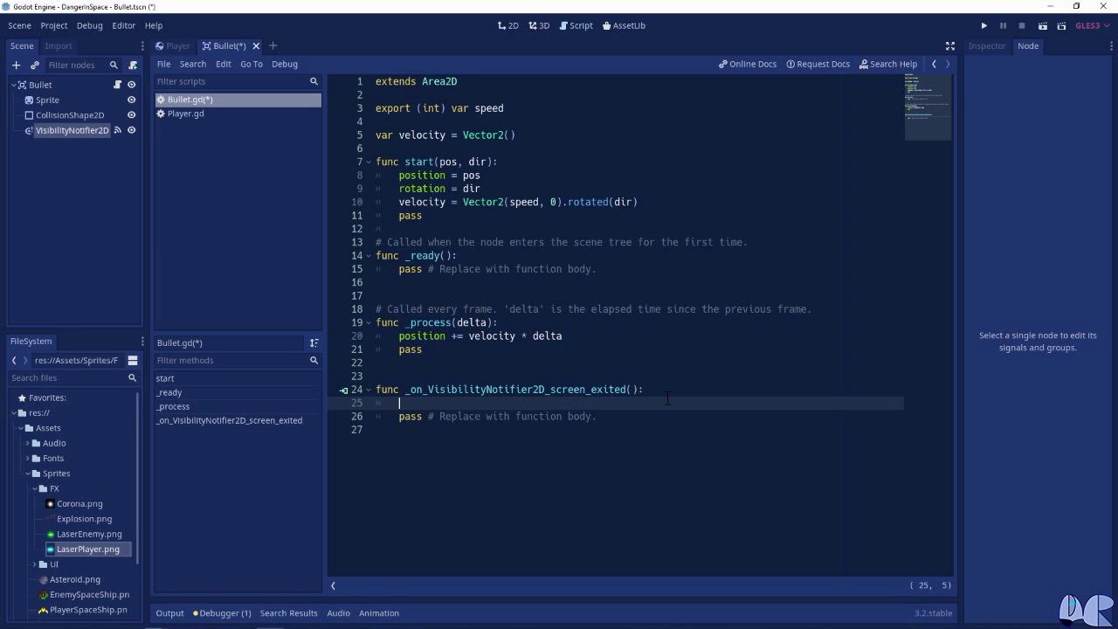
{"action": "type", "text": "que"}
{"action": "key", "text": "Return"}
{"action": "left_click", "coordinate": [37, 86]}
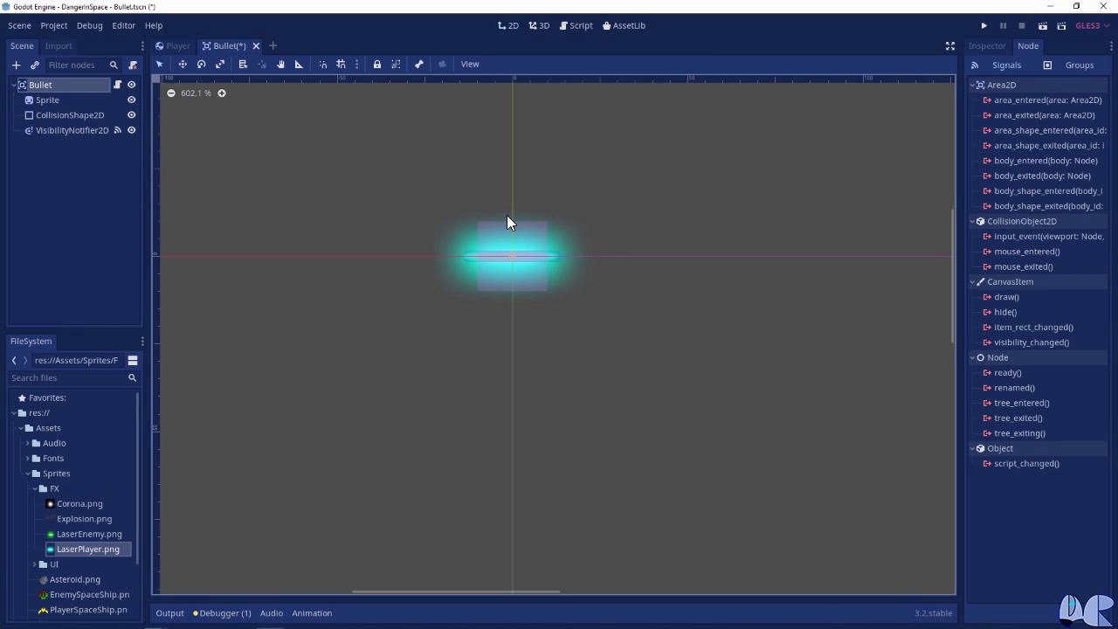
Connect Bullet's body_entered signal, creating the _on_Bullet_body_entered(body) stub in Bullet.gd.
{"action": "left_click", "coordinate": [1031, 163]}
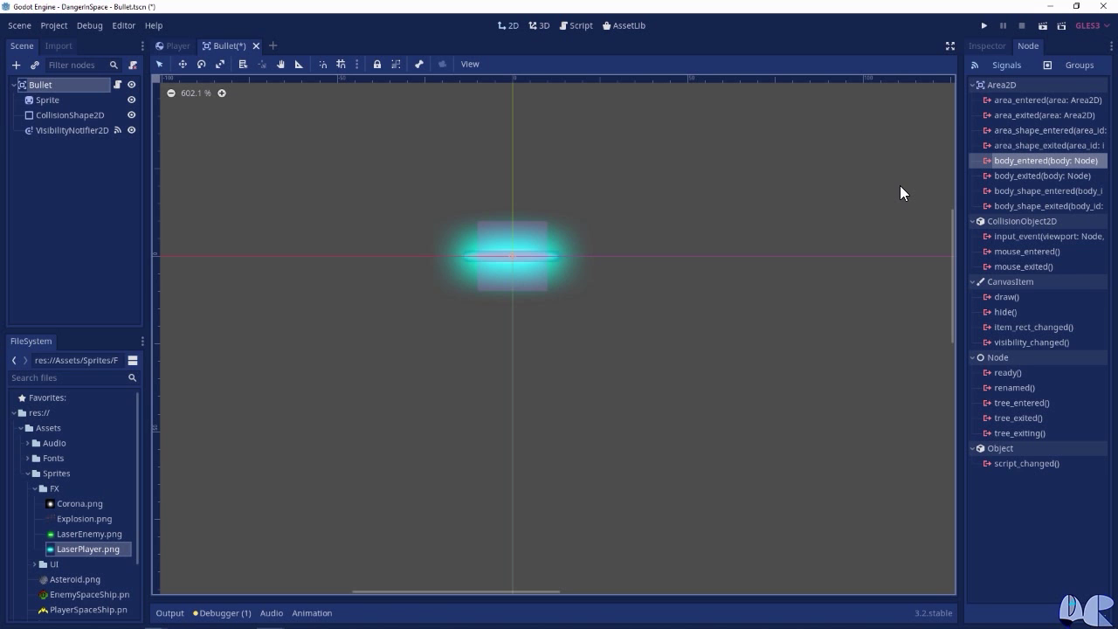
{"action": "left_click", "coordinate": [1074, 612]}
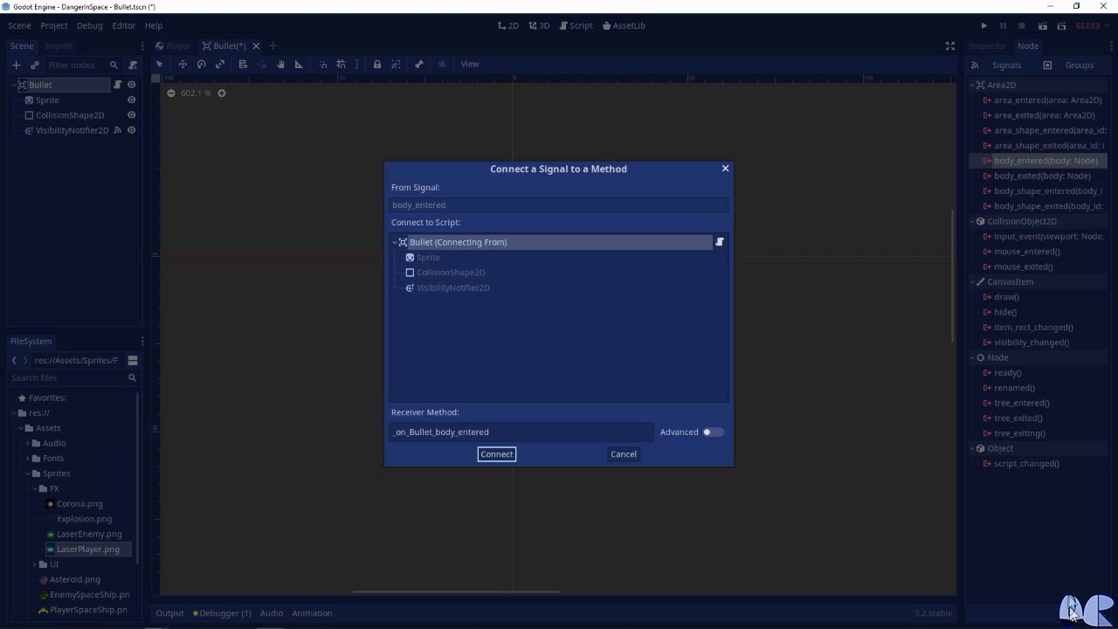
{"action": "left_click", "coordinate": [498, 454]}
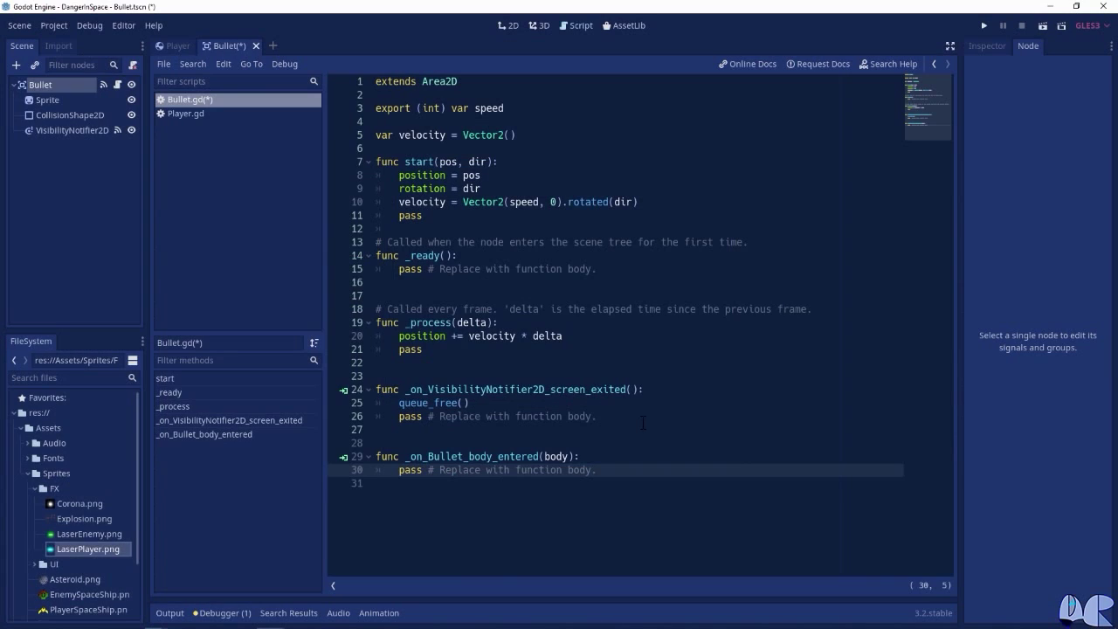
{"action": "left_click", "coordinate": [614, 456]}
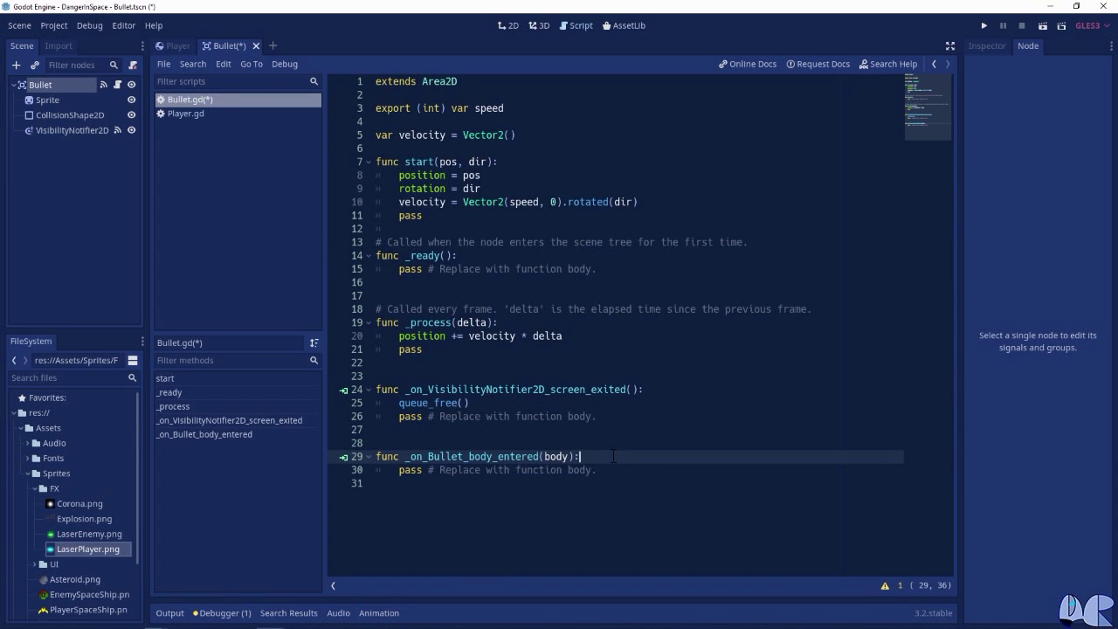
Write the handler: if body.is_in_group('asteroids'), call body.explode(), then queue_free().
{"action": "key", "text": "Return"}
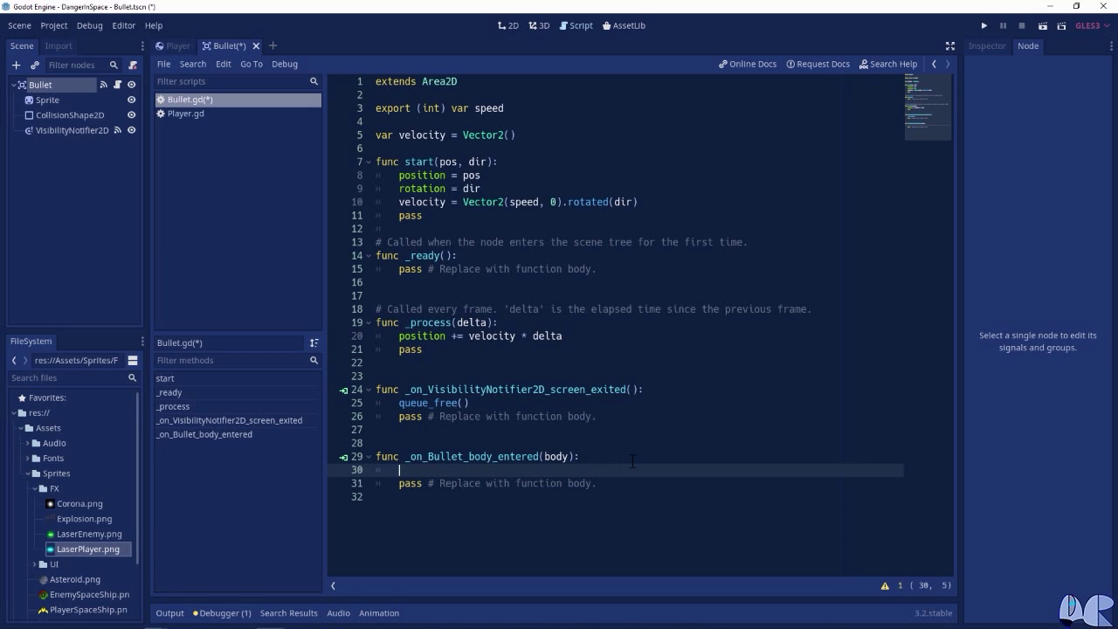
{"action": "type", "text": "if body.is_in_group('asteroids')"}
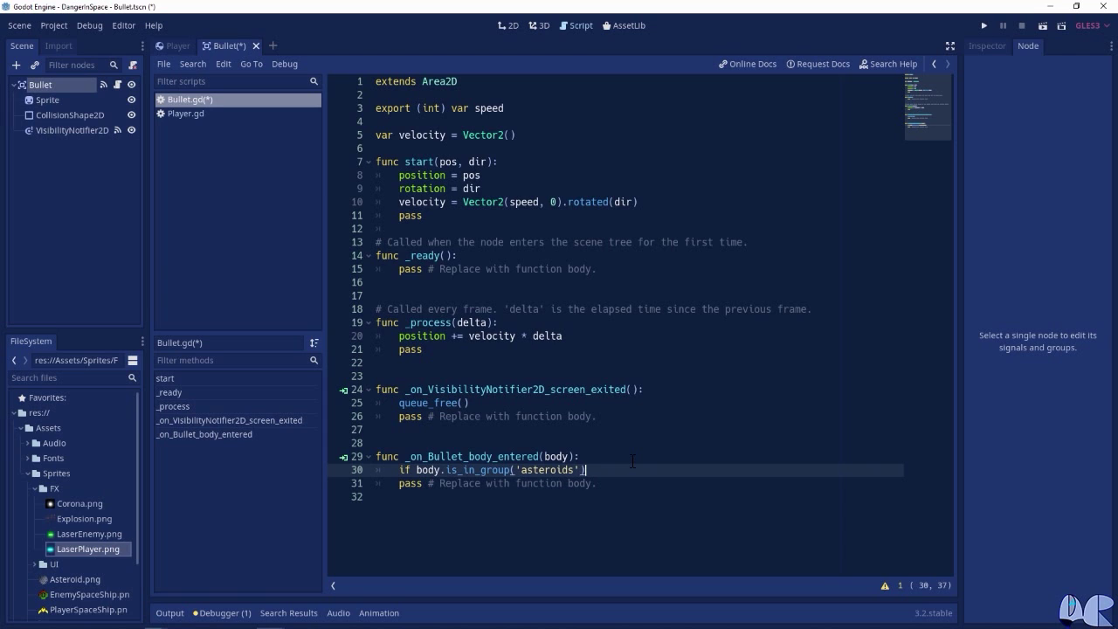
{"action": "type", "text": ":"}
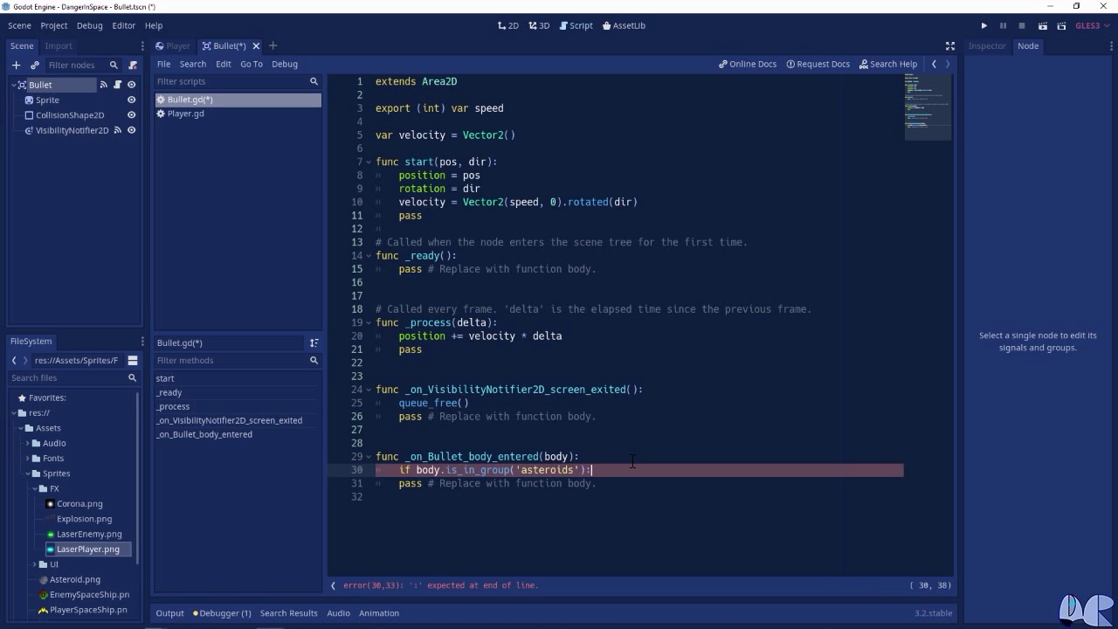
{"action": "key", "text": "Return"}
{"action": "type", "text": "body"}
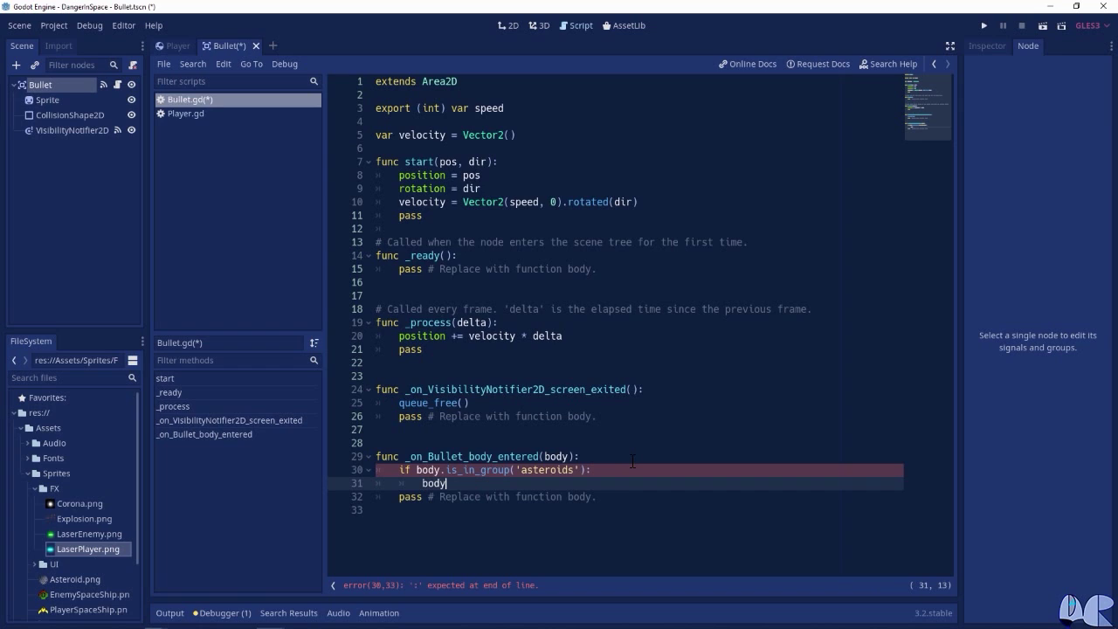
{"action": "type", "text": ".e"}
{"action": "type", "text": "xplode"}
{"action": "type", "text": "()"}
{"action": "key", "text": "Return"}
{"action": "type", "text": "que"}
{"action": "key", "text": "Return"}
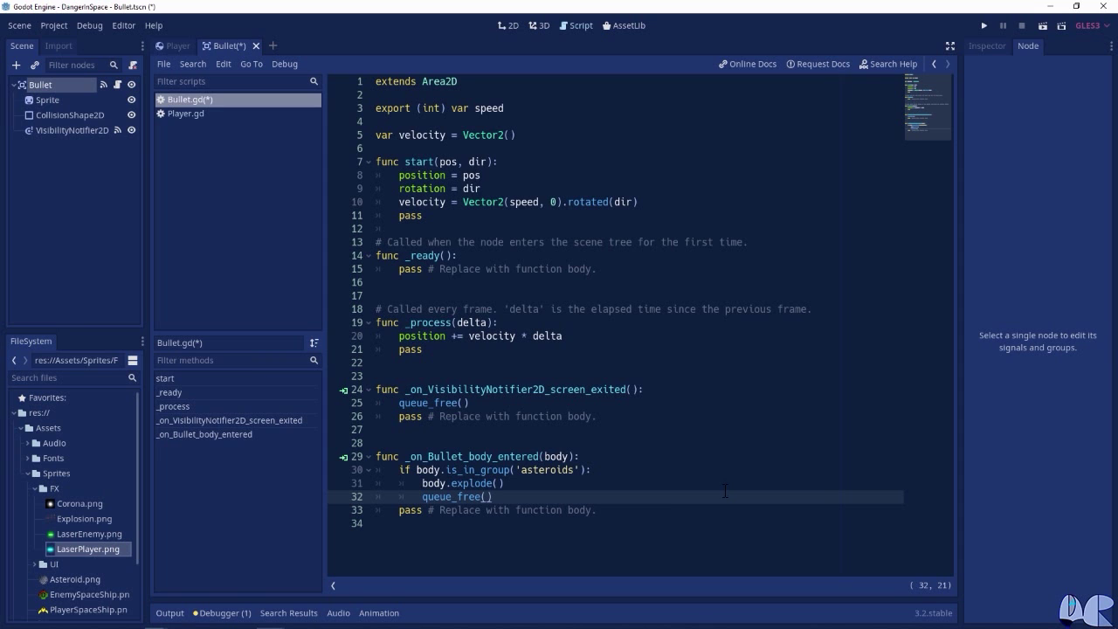
Switch to the Player scene in the 2D view and select the Player root node.
{"action": "left_click", "coordinate": [174, 45]}
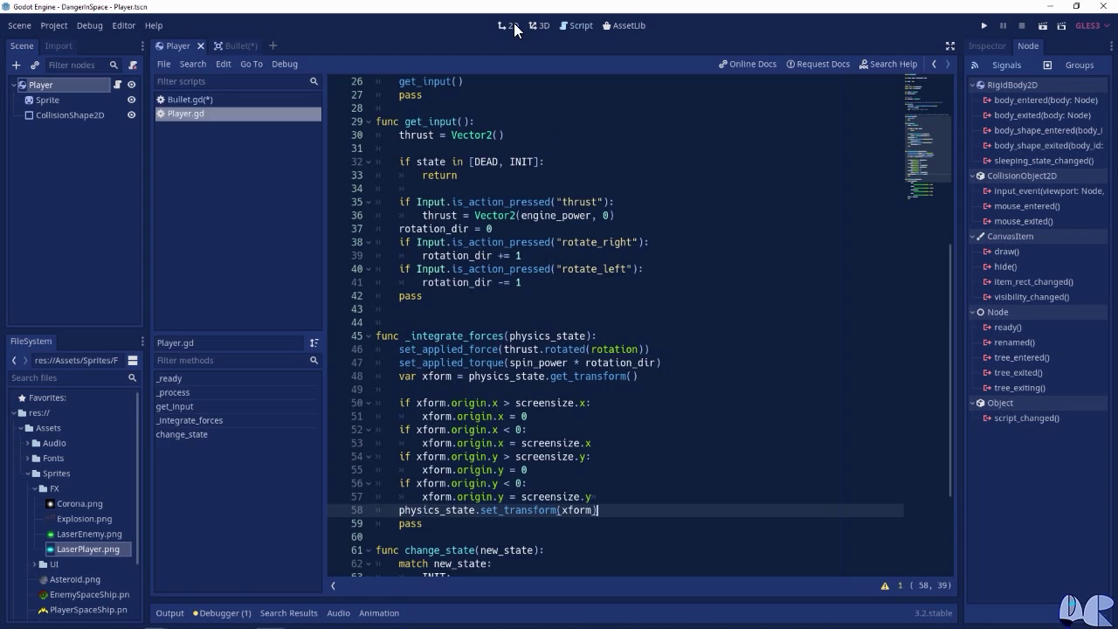
{"action": "left_click", "coordinate": [511, 25]}
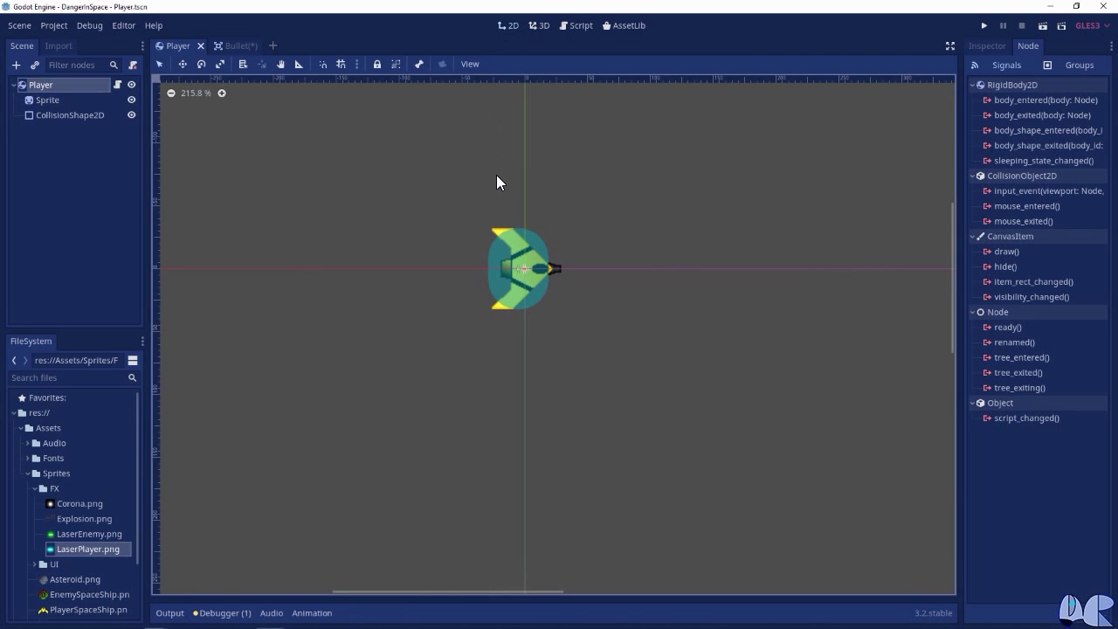
{"action": "left_click", "coordinate": [44, 102]}
{"action": "left_click", "coordinate": [42, 86]}
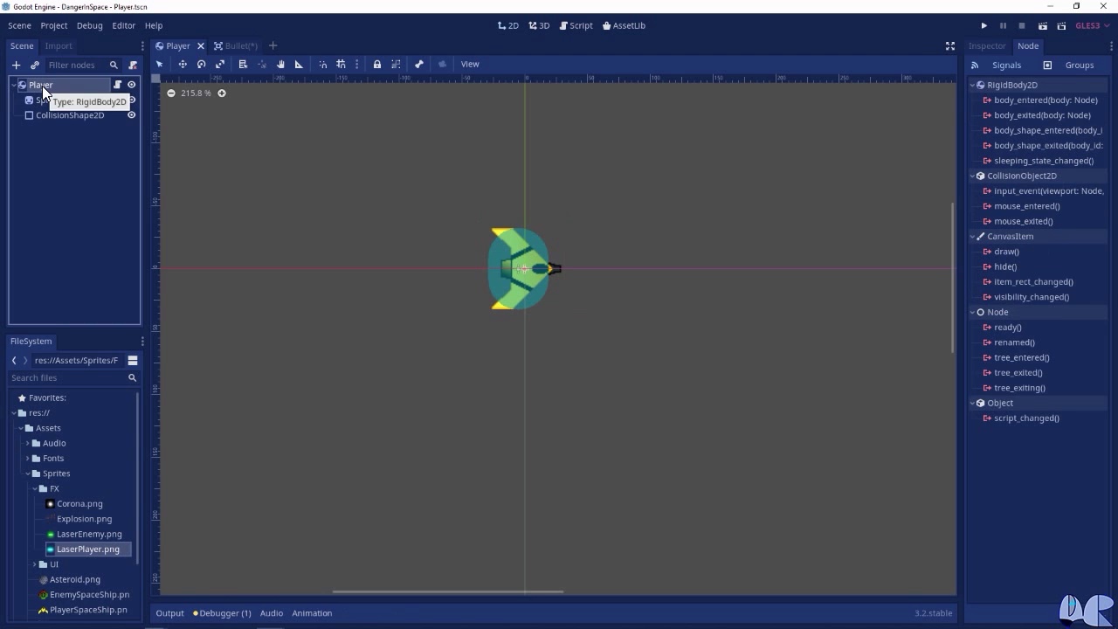
{"action": "left_click", "coordinate": [15, 65]}
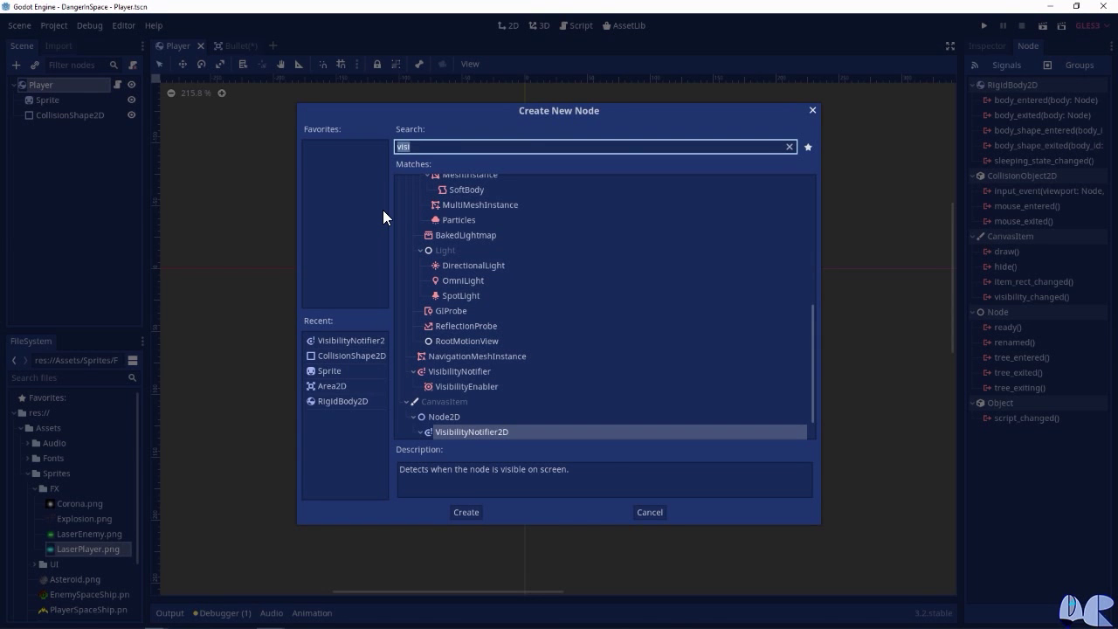
Add a Position2D child under Player and rename it Muzzle.
{"action": "type", "text": "posi"}
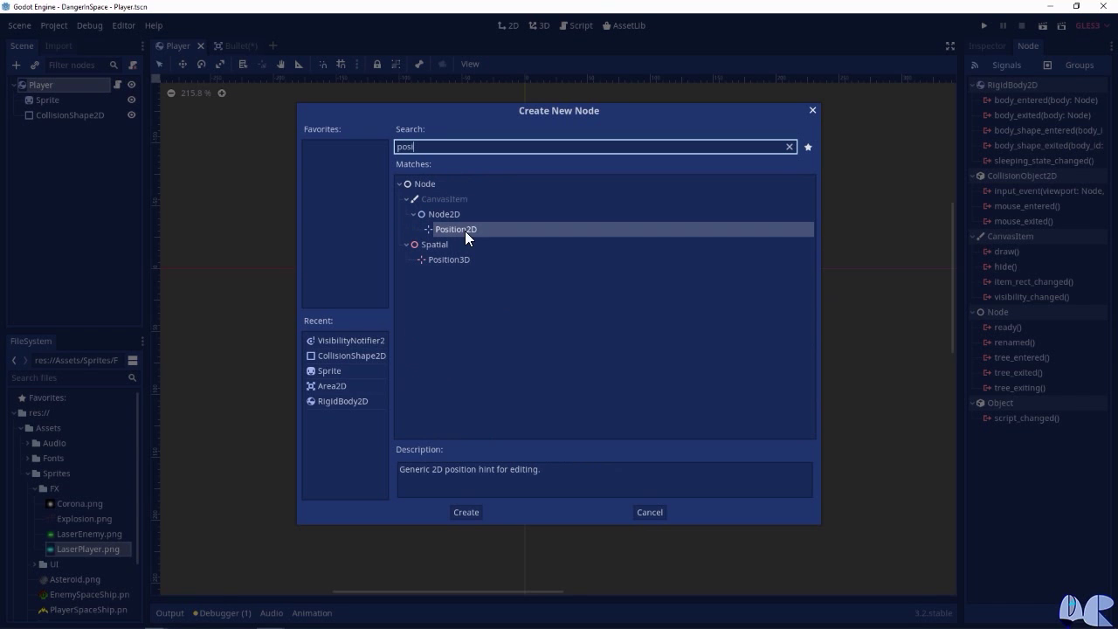
{"action": "left_click", "coordinate": [474, 518]}
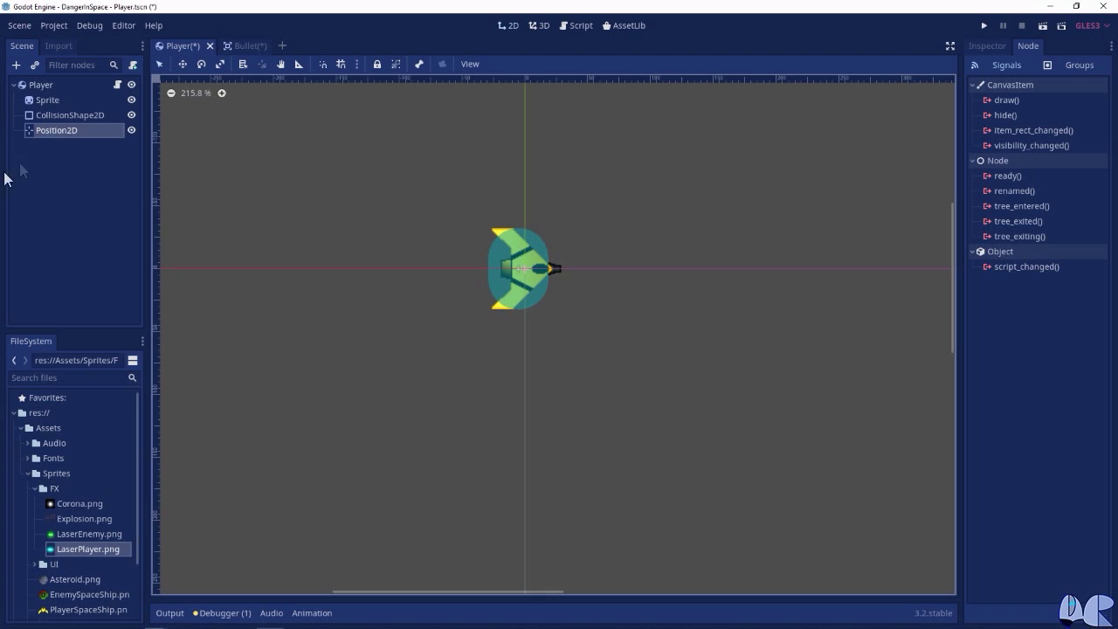
{"action": "double_click", "coordinate": [80, 128]}
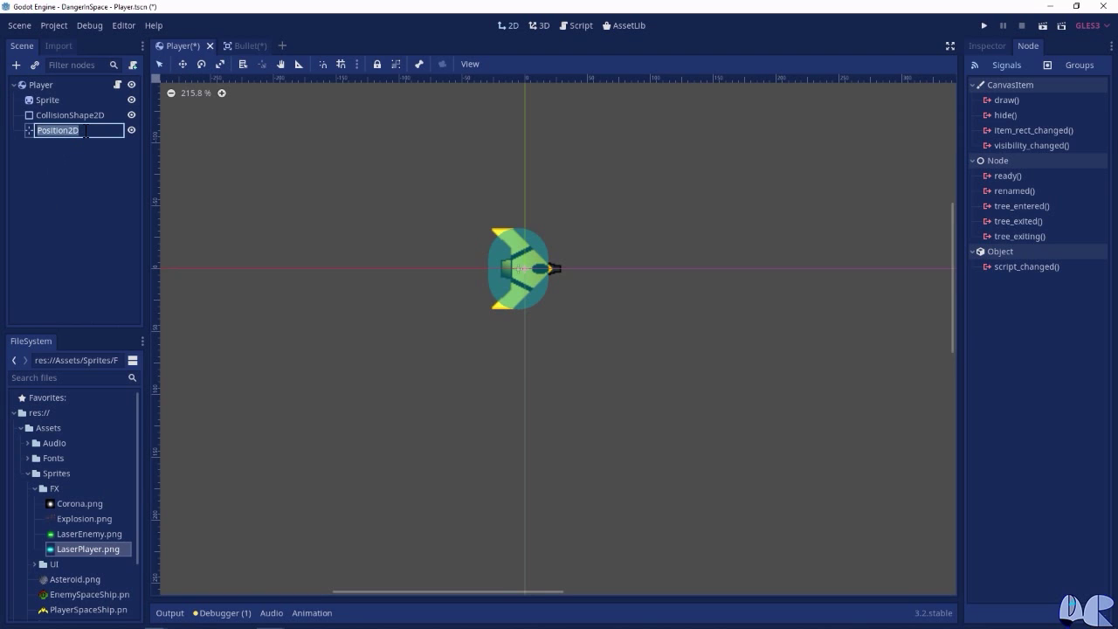
{"action": "type", "text": "Muzzle"}
{"action": "key", "text": "Return"}
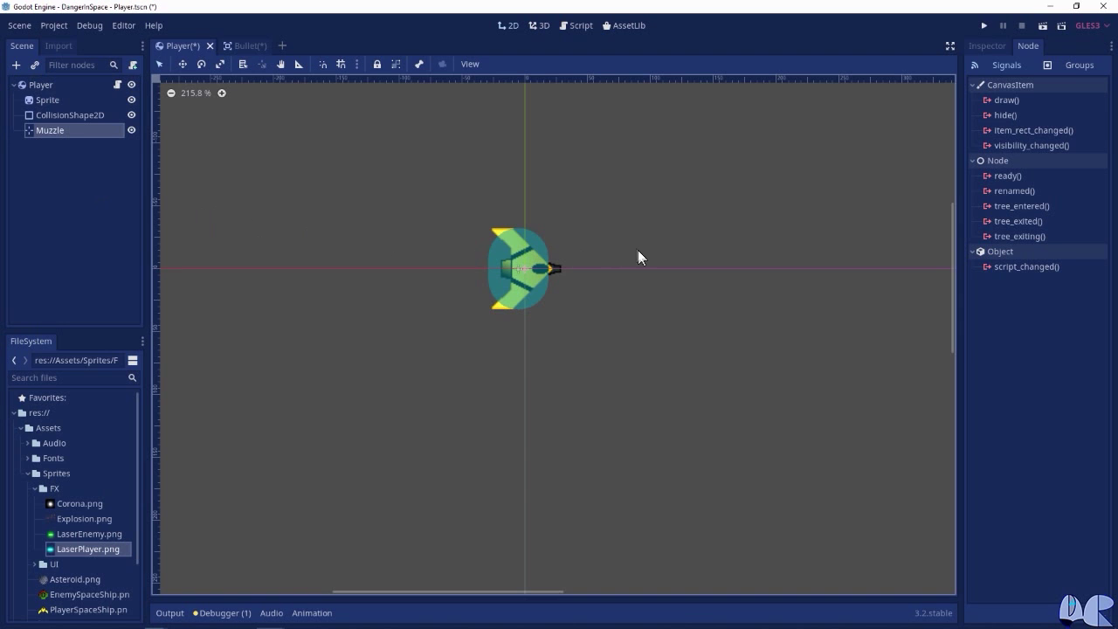
{"action": "left_click", "coordinate": [988, 46]}
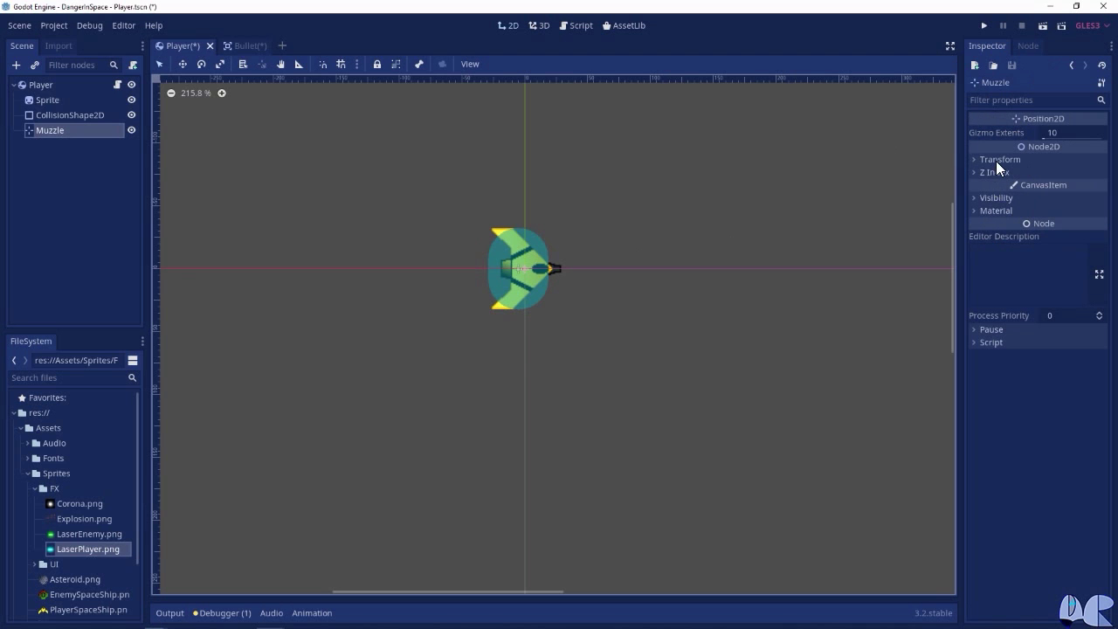
Set Muzzle's Transform position x to 40, just ahead of the ship's nose.
{"action": "left_click", "coordinate": [996, 161]}
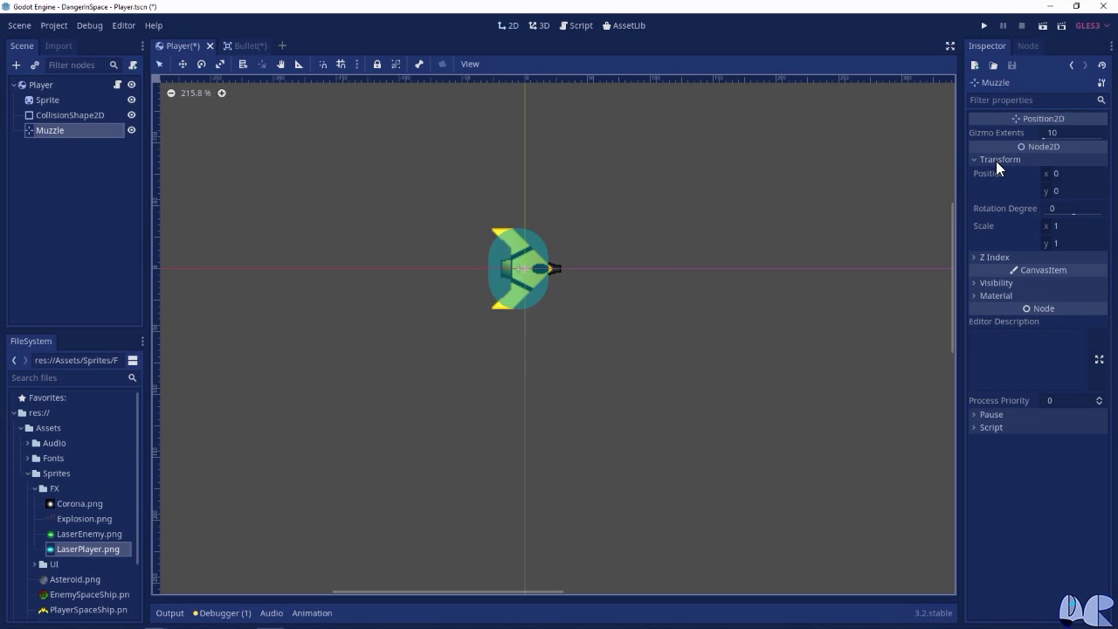
{"action": "left_click", "coordinate": [1065, 174]}
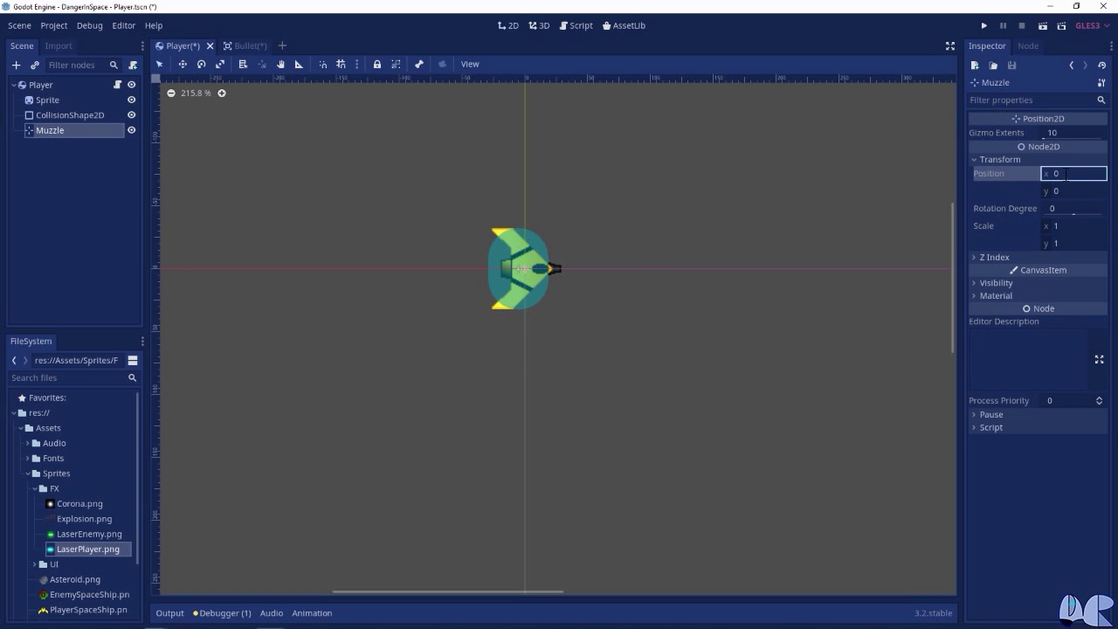
{"action": "type", "text": "40"}
{"action": "key", "text": "Return"}
{"action": "scroll", "coordinate": [524, 306], "scroll_direction": "up", "scroll_amount": 1}
{"action": "scroll", "coordinate": [525, 306], "scroll_direction": "up", "scroll_amount": 1}
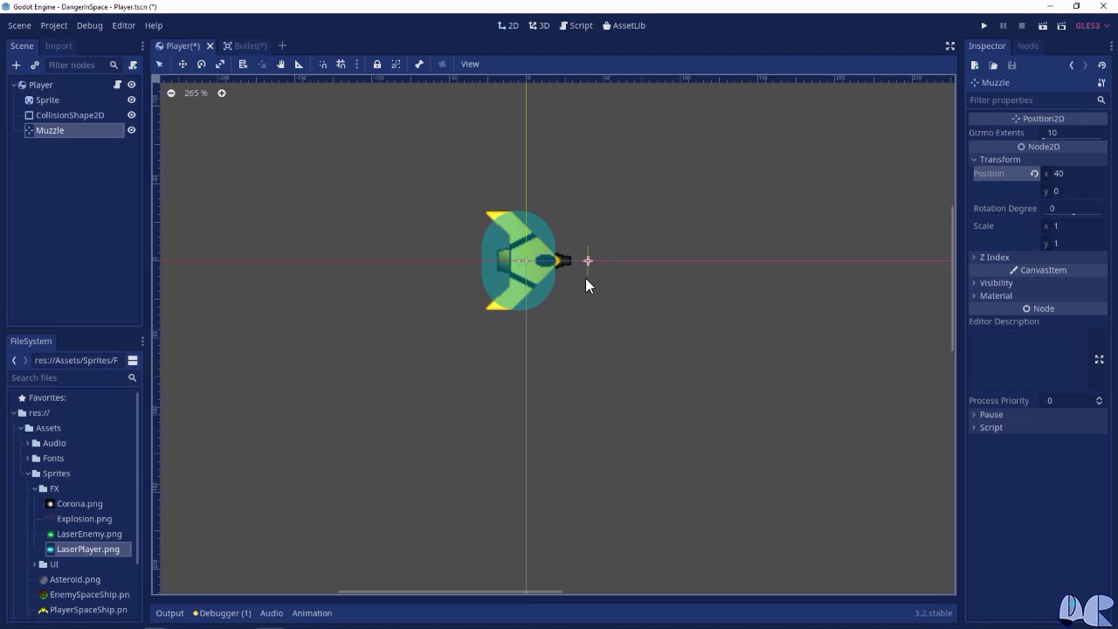
{"action": "scroll", "coordinate": [643, 318], "scroll_direction": "down", "scroll_amount": 1}
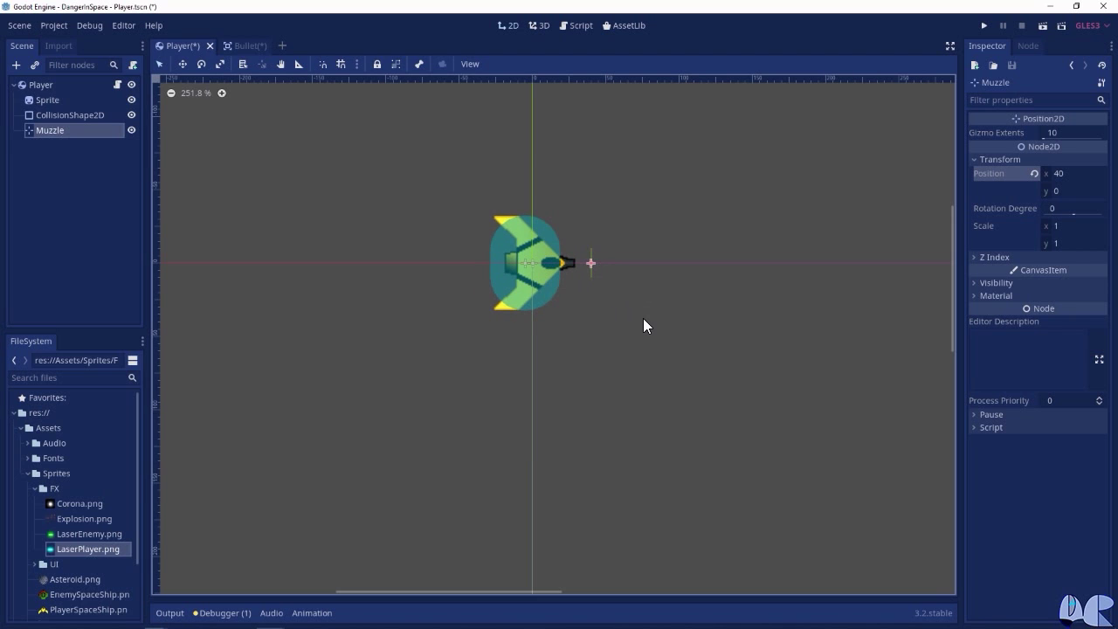
{"action": "left_click", "coordinate": [44, 85]}
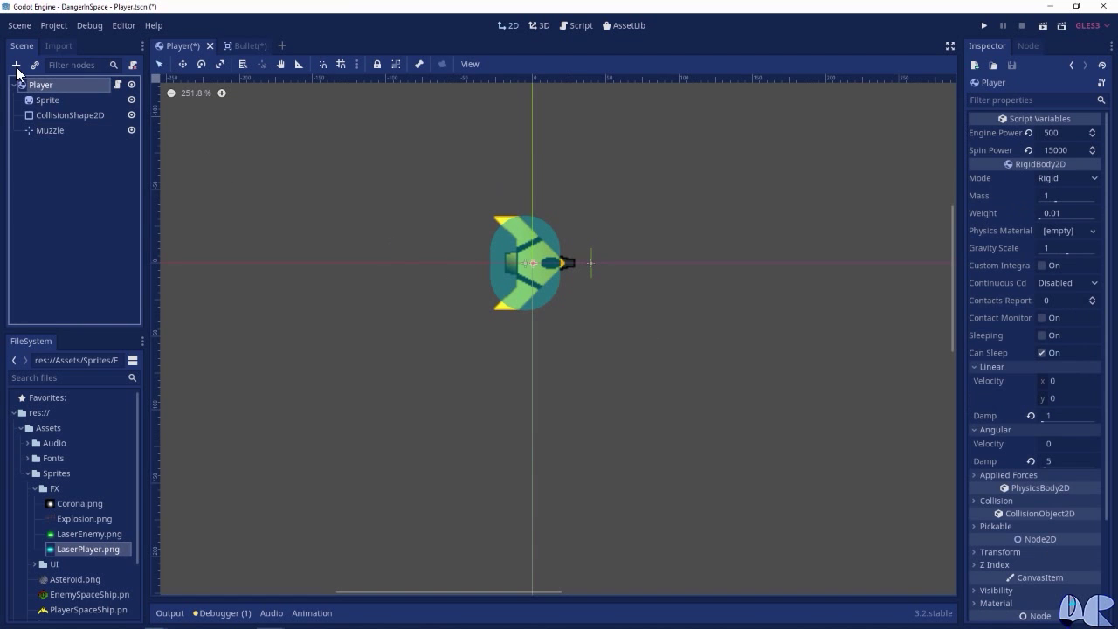
Add a Timer child under Player, rename it GunTimer, and turn on One Shot.
{"action": "left_click", "coordinate": [16, 64]}
{"action": "type", "text": "tim"}
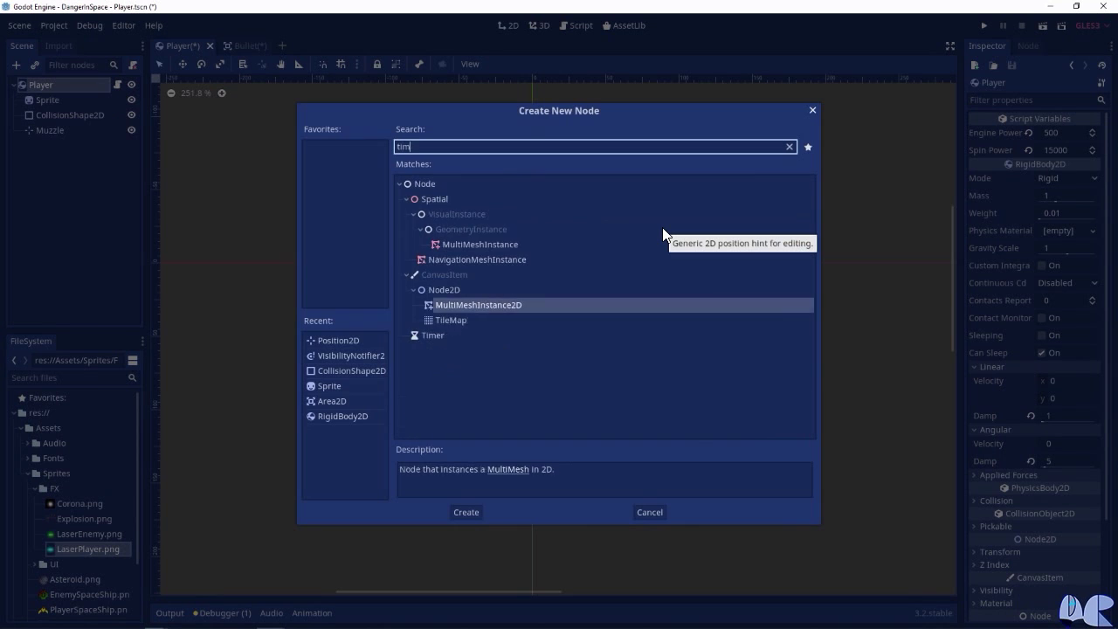
{"action": "type", "text": "er"}
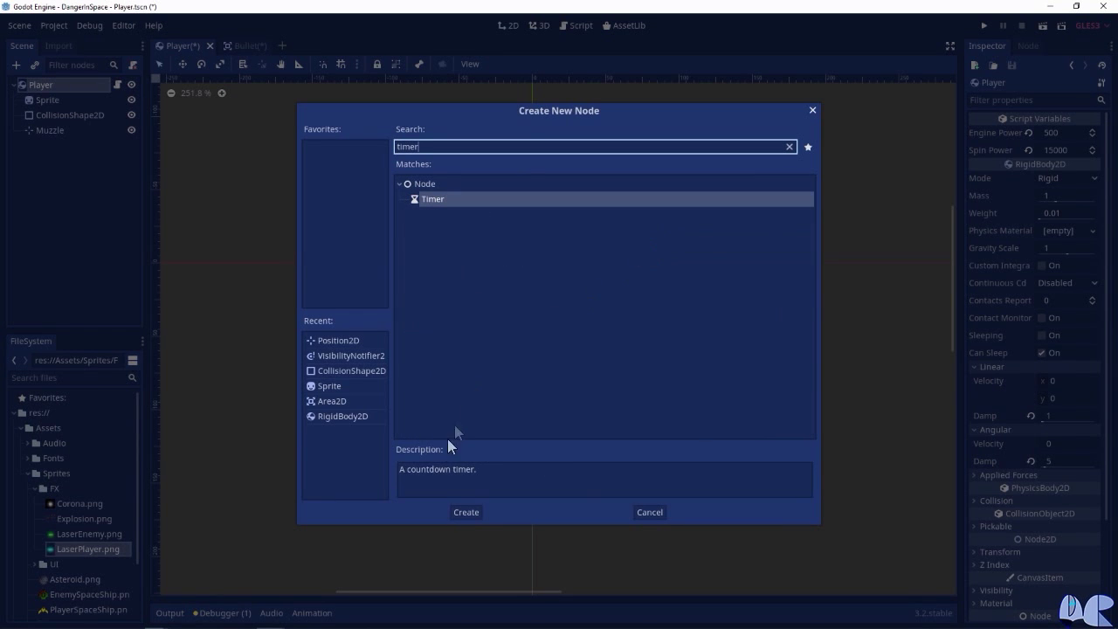
{"action": "left_click", "coordinate": [466, 513]}
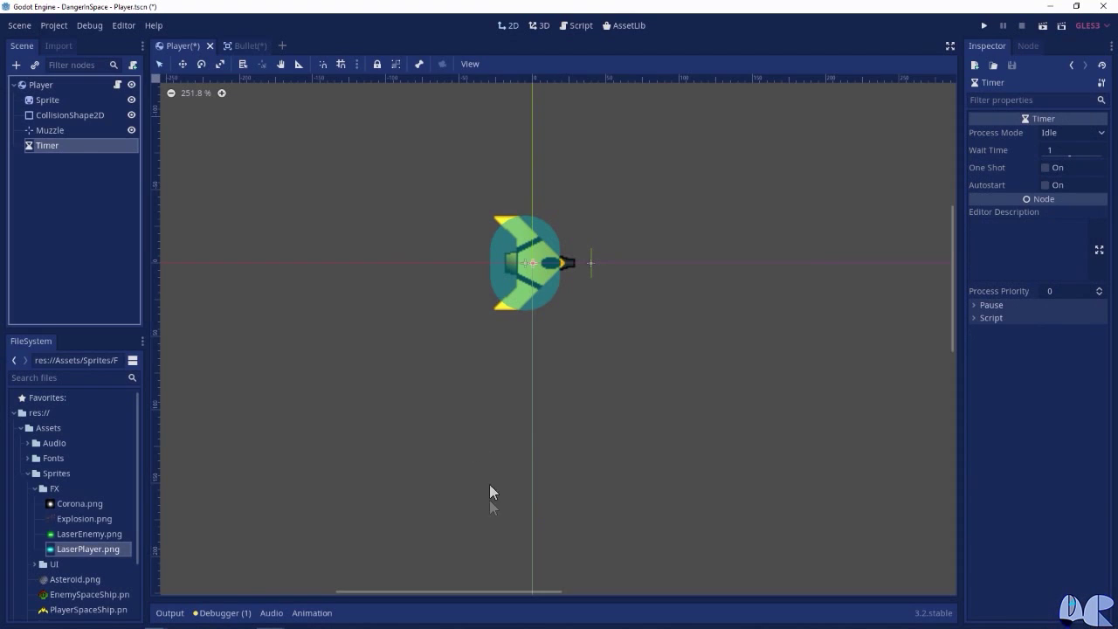
{"action": "double_click", "coordinate": [44, 146]}
{"action": "type", "text": "Gun"}
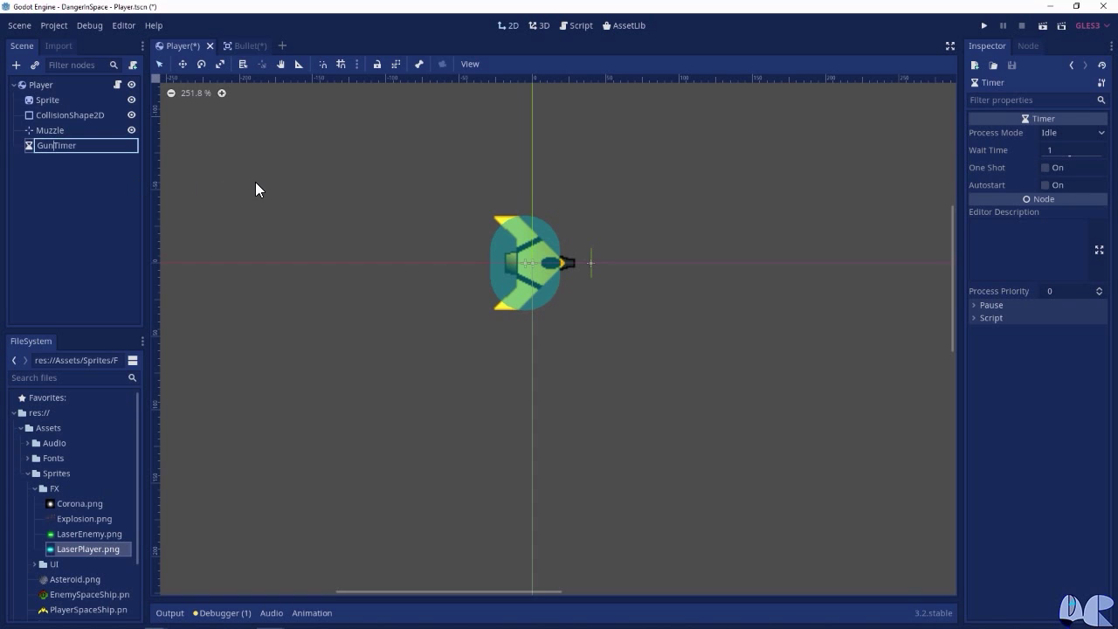
{"action": "key", "text": "Return"}
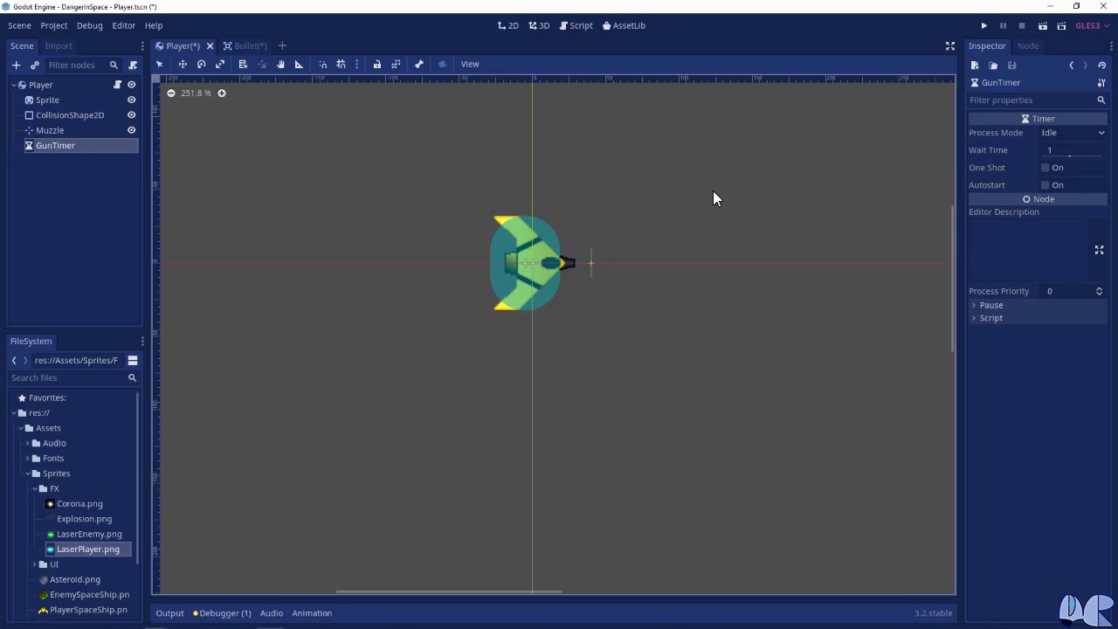
{"action": "left_click", "coordinate": [1044, 168]}
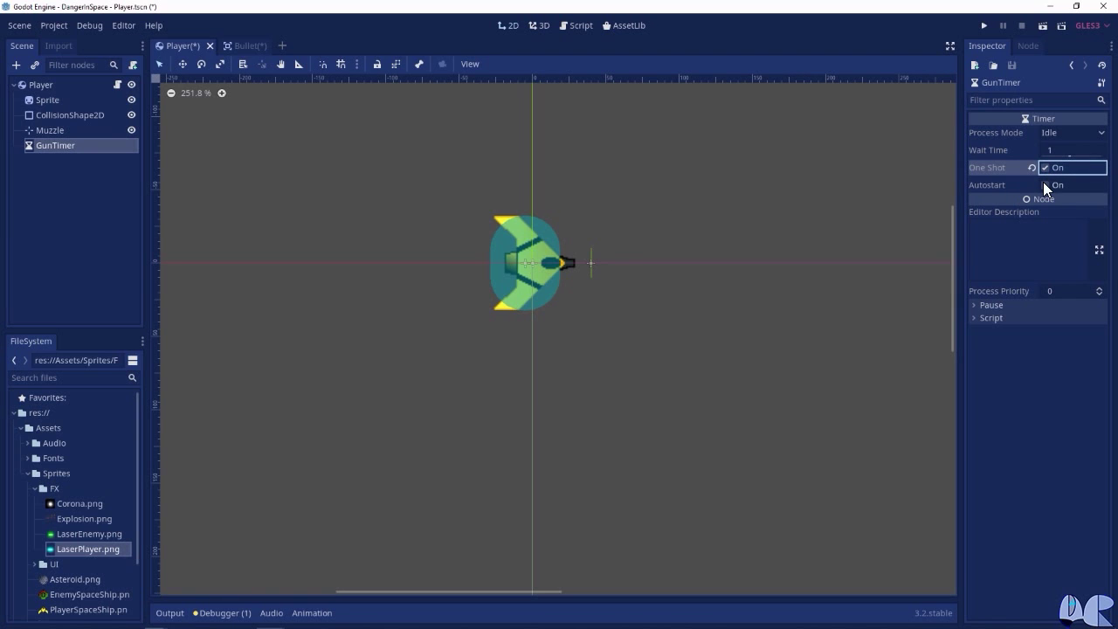
Turn on GunTimer's Autostart and open the Player.gd script.
{"action": "left_click", "coordinate": [1045, 185]}
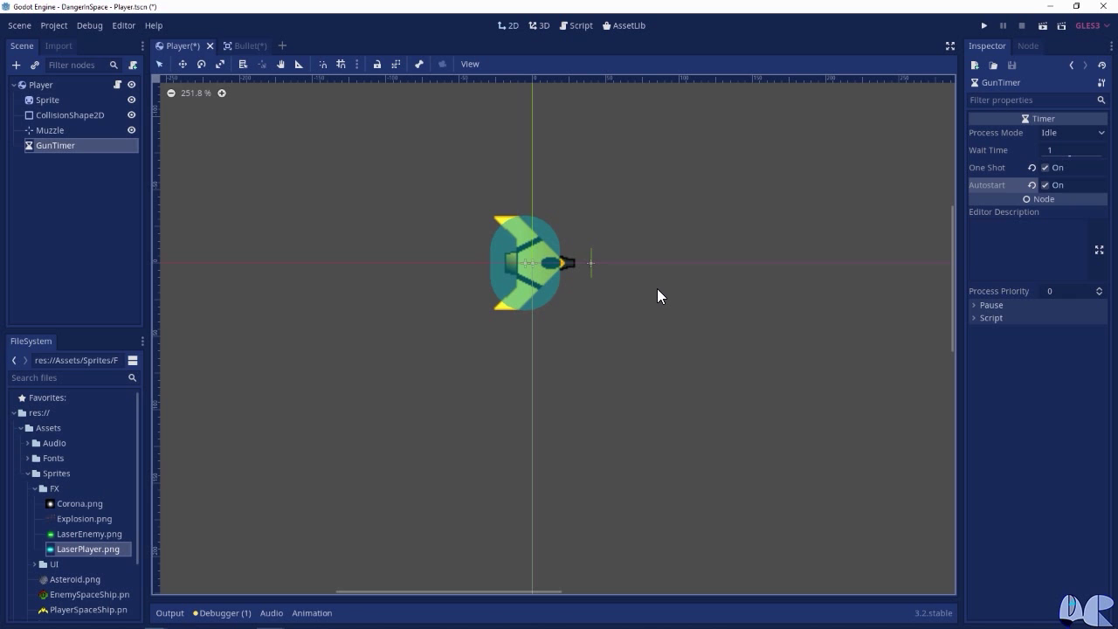
{"action": "left_click", "coordinate": [117, 85]}
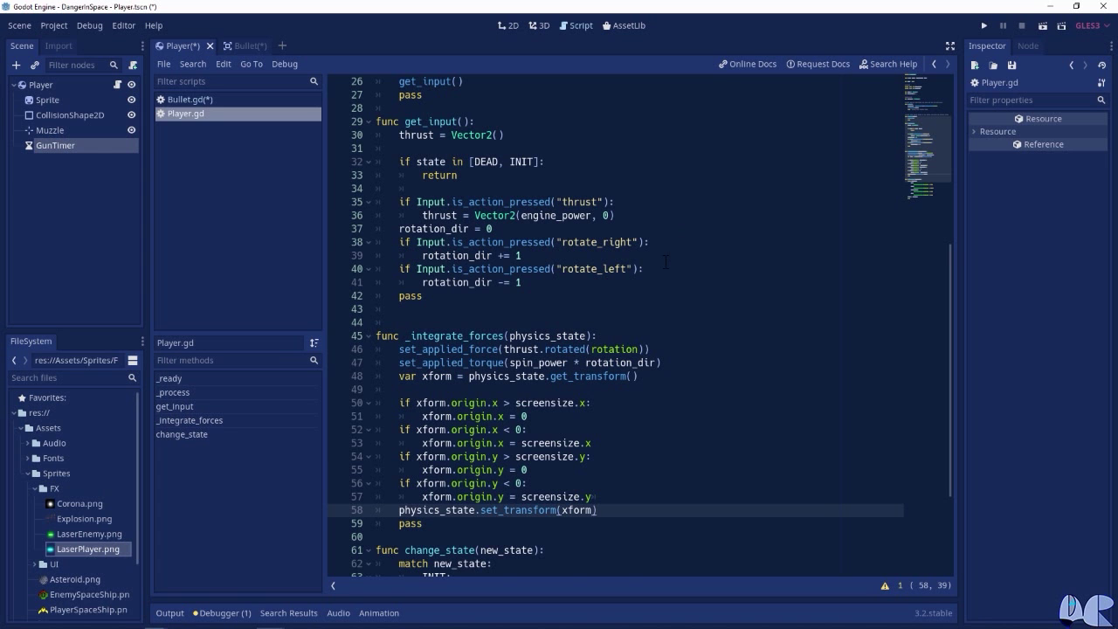
Below the screensize line in Player.gd, add a 'Firing Bullets' comment and a shoot signal.
{"action": "scroll", "coordinate": [665, 262], "scroll_direction": "up", "scroll_amount": 8}
{"action": "left_click", "coordinate": [557, 271]}
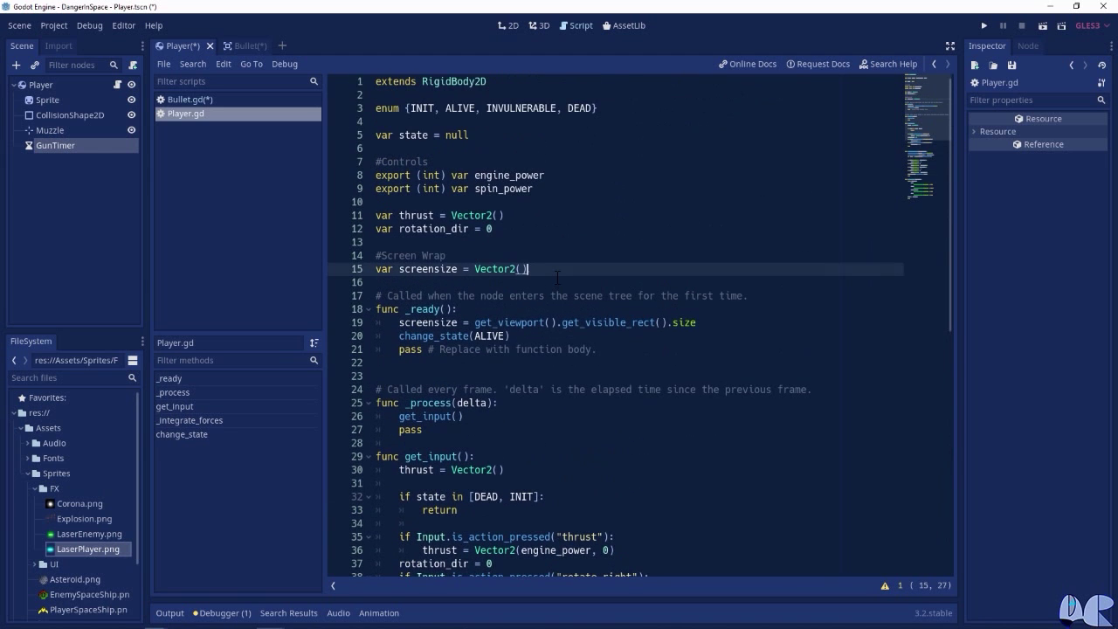
{"action": "key", "text": "Return"}
{"action": "key", "text": "Return"}
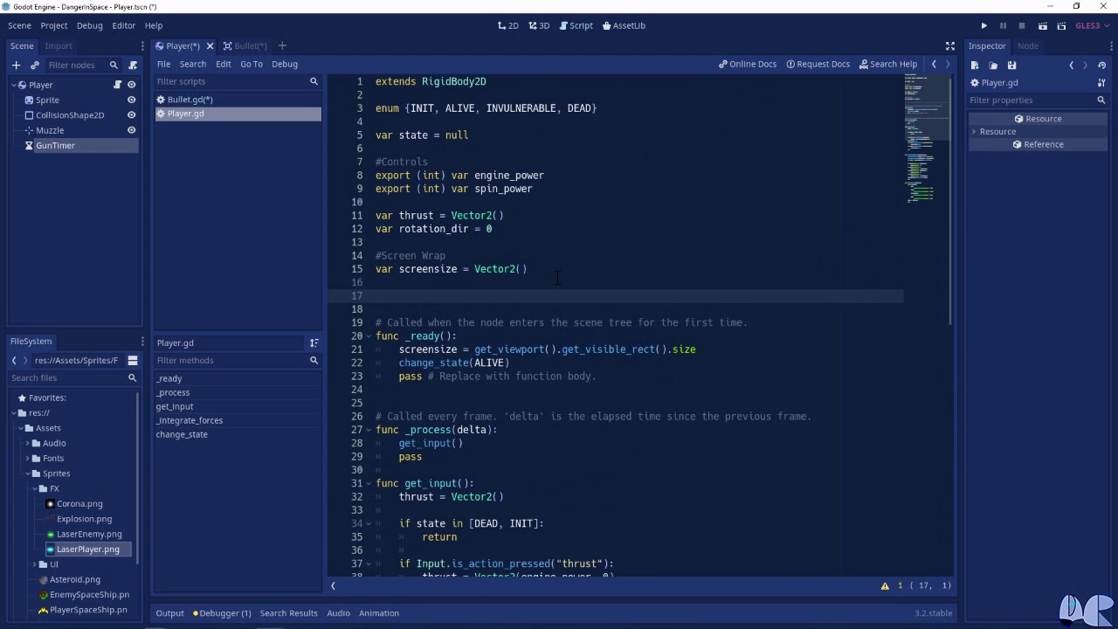
{"action": "type", "text": "#"}
{"action": "type", "text": "Firig"}
{"action": "type", "text": "ng Bullets"}
{"action": "key", "text": "Return"}
{"action": "type", "text": "signal shoot"}
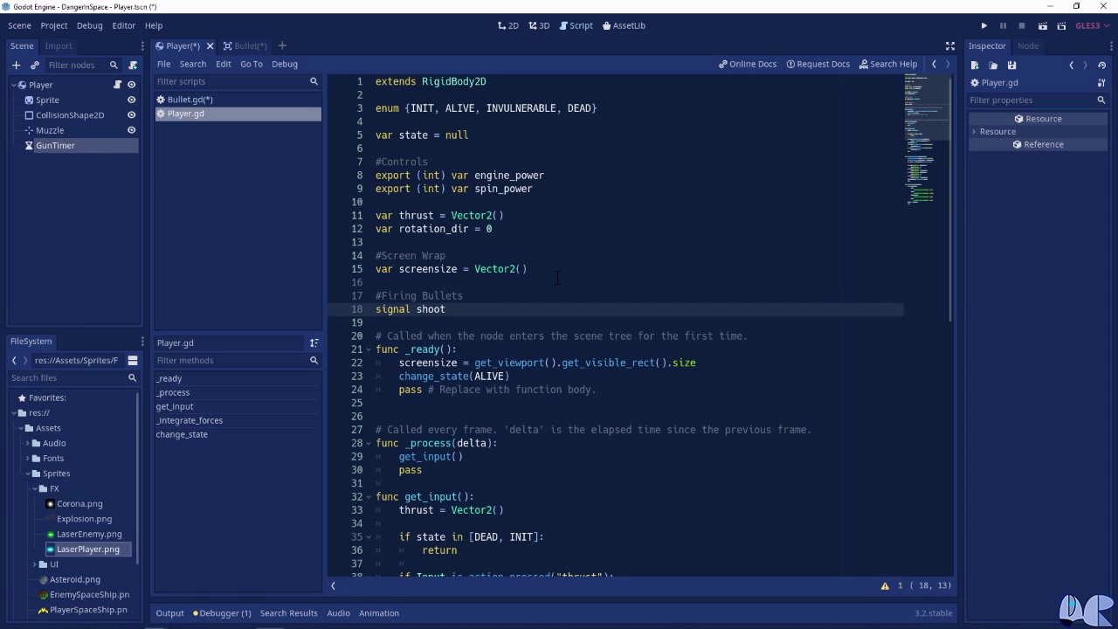
{"action": "key", "text": "Return"}
{"action": "key", "text": "Return"}
Declare exported PackedScene bullet and float fire_rate, plus var can_shoot = true, and save.
{"action": "type", "text": "export"}
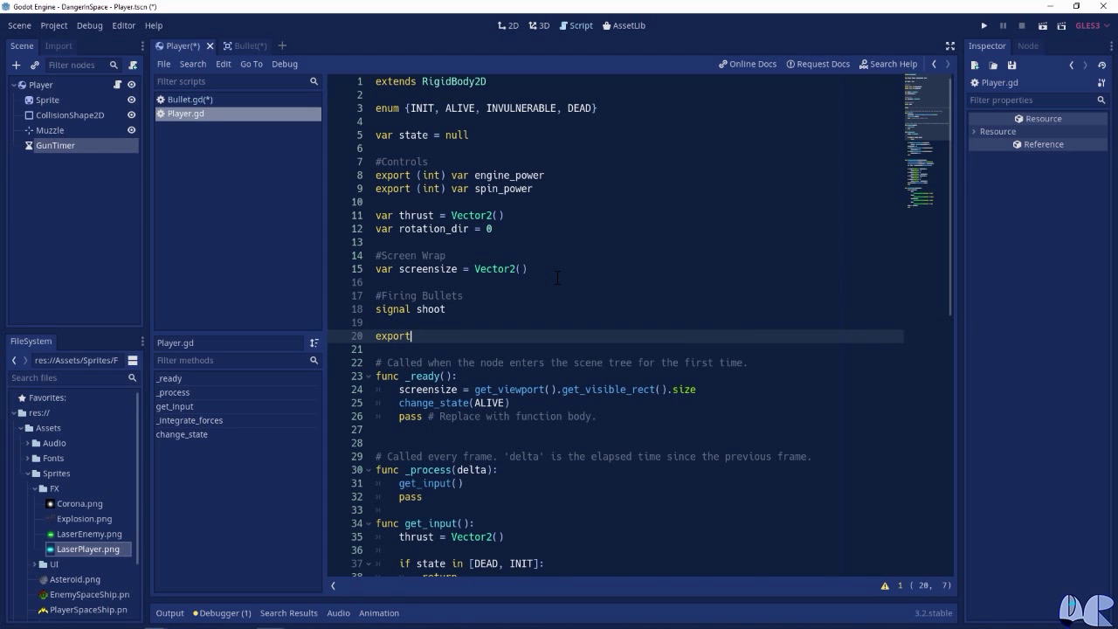
{"action": "type", "text": " (Pack"}
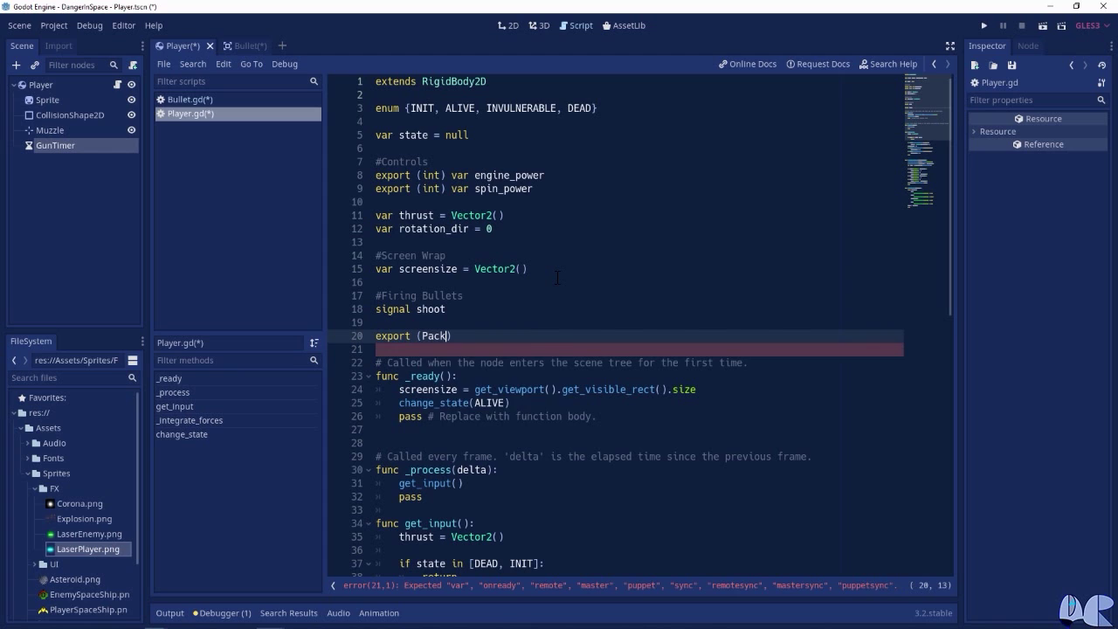
{"action": "type", "text": "edScene"}
{"action": "type", "text": ") var bullet"}
{"action": "key", "text": "Return"}
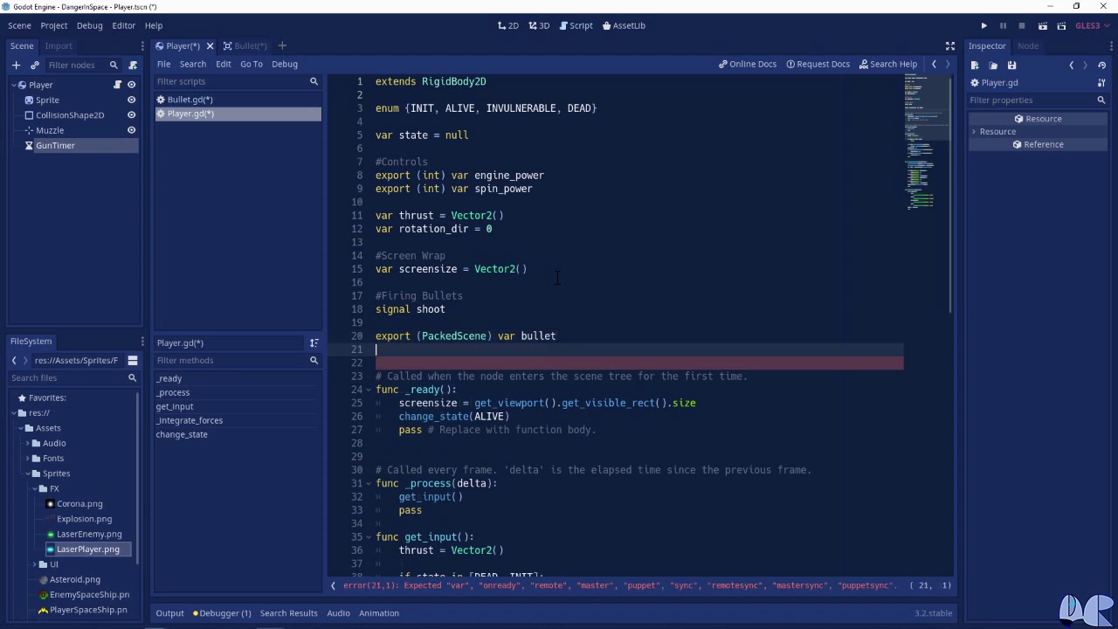
{"action": "type", "text": "export "}
{"action": "type", "text": "(float"}
{"action": "type", "text": ") var "}
{"action": "type", "text": "fire_rate"}
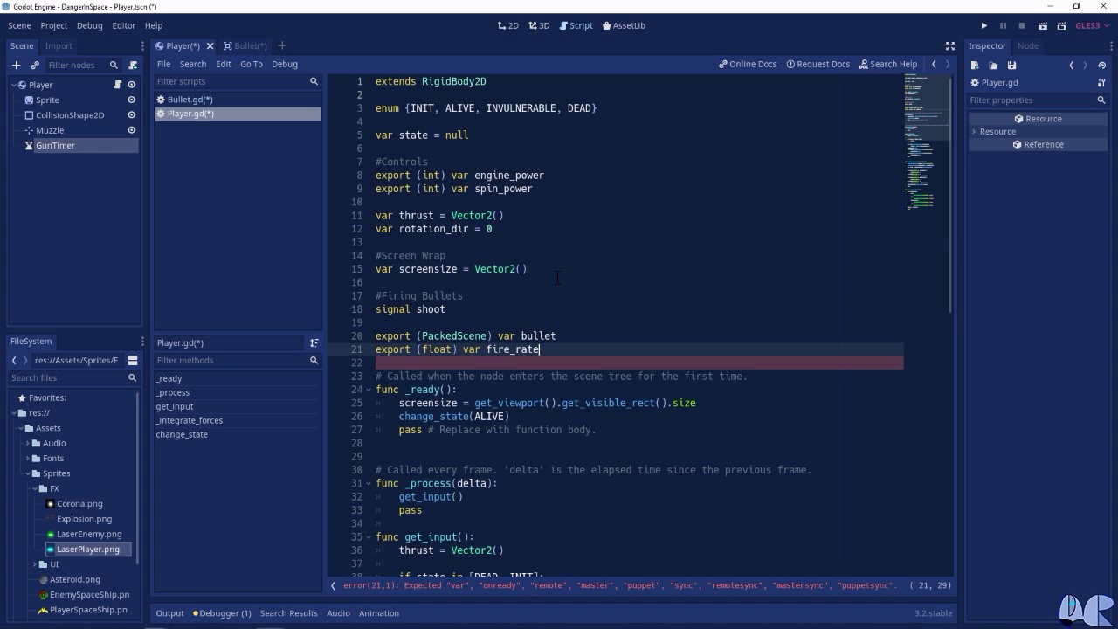
{"action": "key", "text": "Return"}
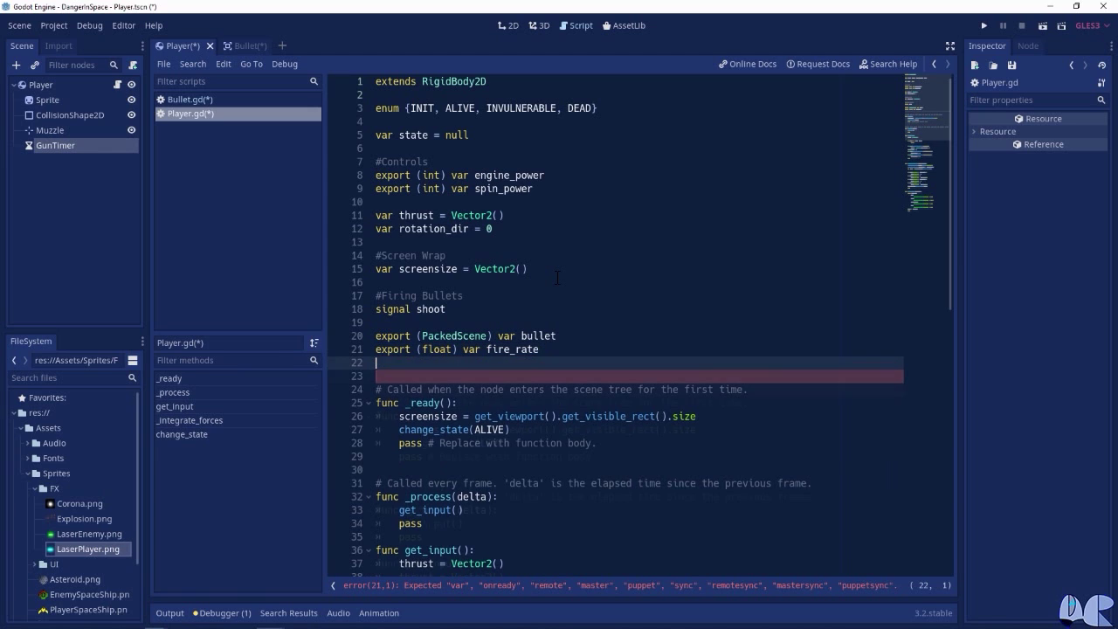
{"action": "key", "text": "Return"}
{"action": "type", "text": "var can_shoot"}
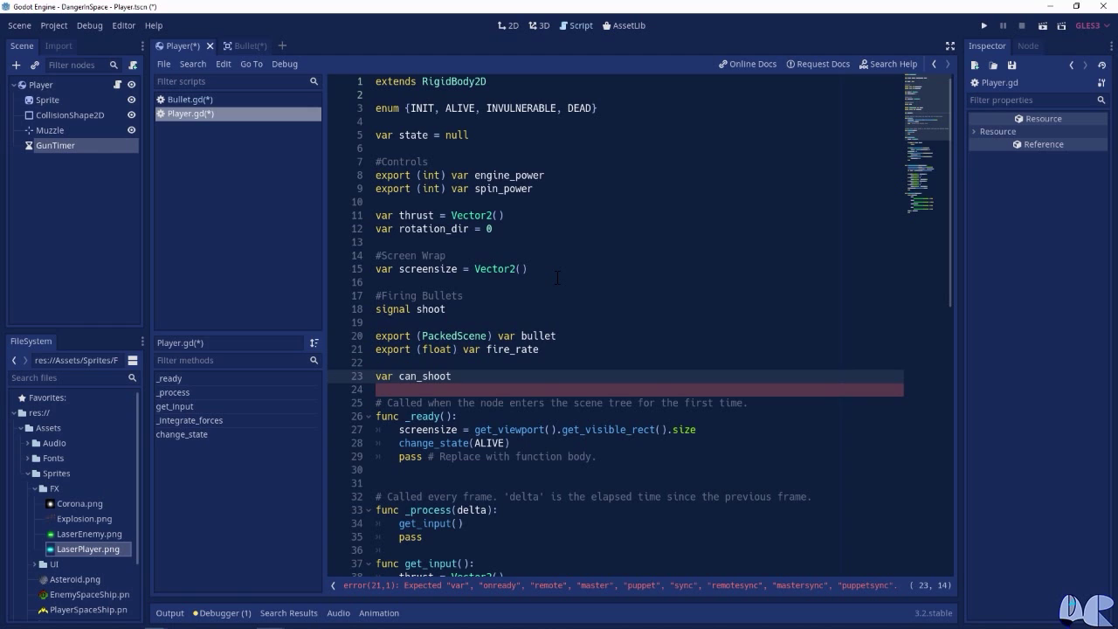
{"action": "type", "text": " = true"}
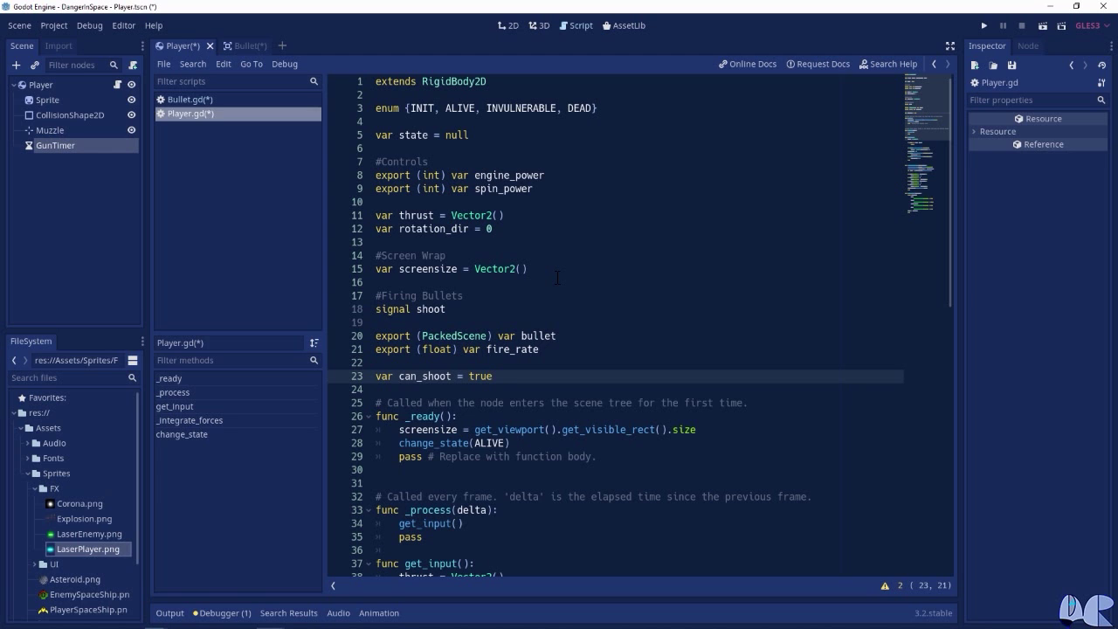
{"action": "key", "text": "ctrl+s"}
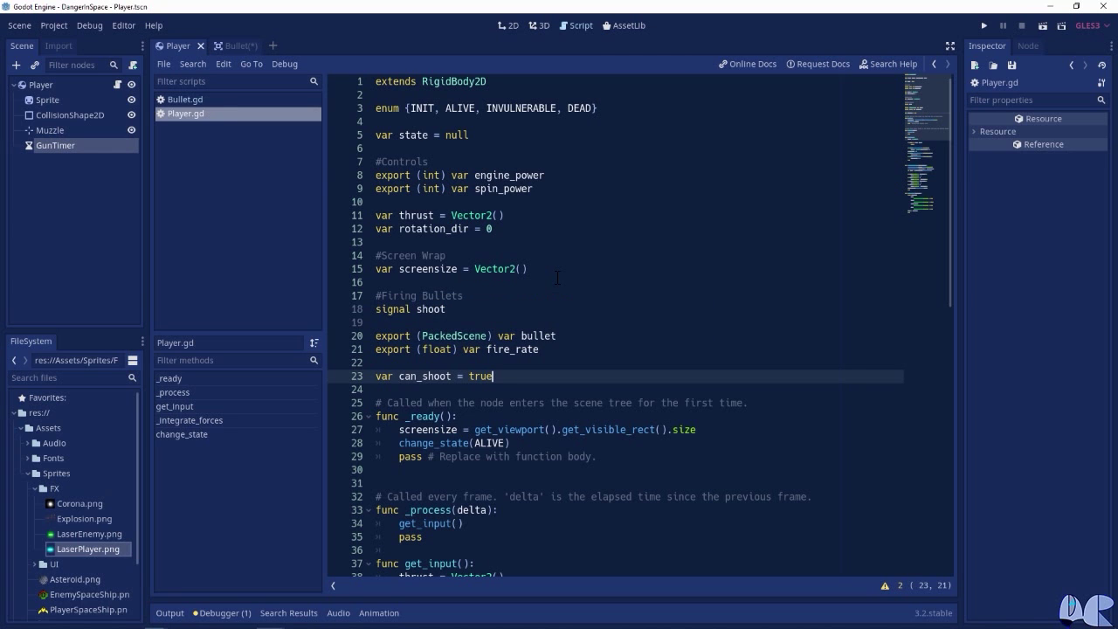
{"action": "left_click", "coordinate": [47, 85]}
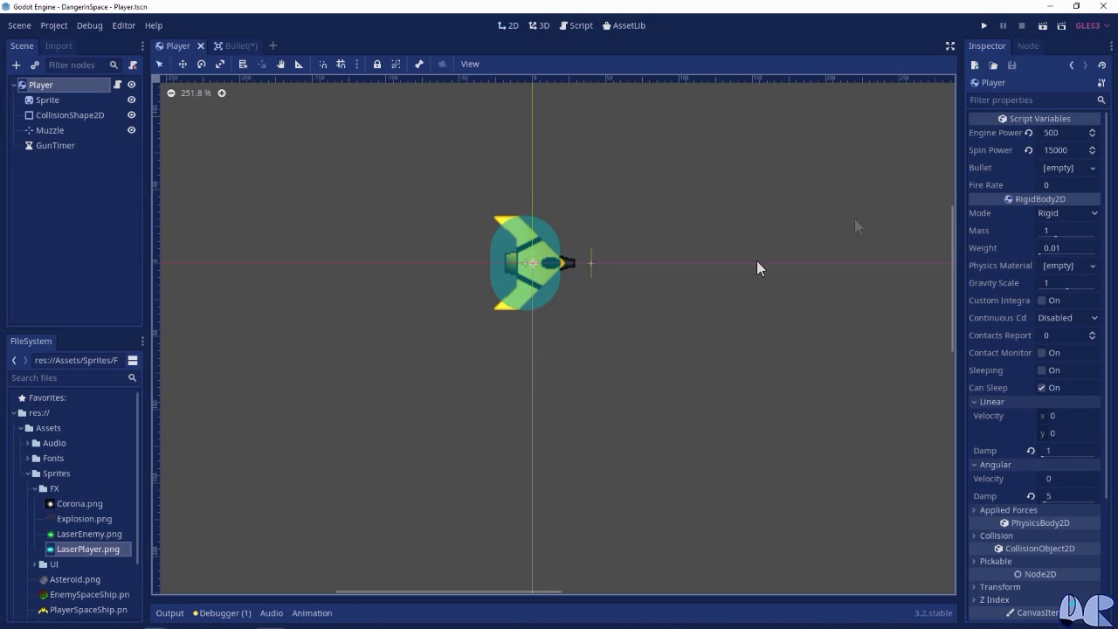
Assign Bullet.tscn to the Player's Bullet property and set its Fire Rate to 0.25.
{"action": "scroll", "coordinate": [106, 458], "scroll_direction": "down", "scroll_amount": 1}
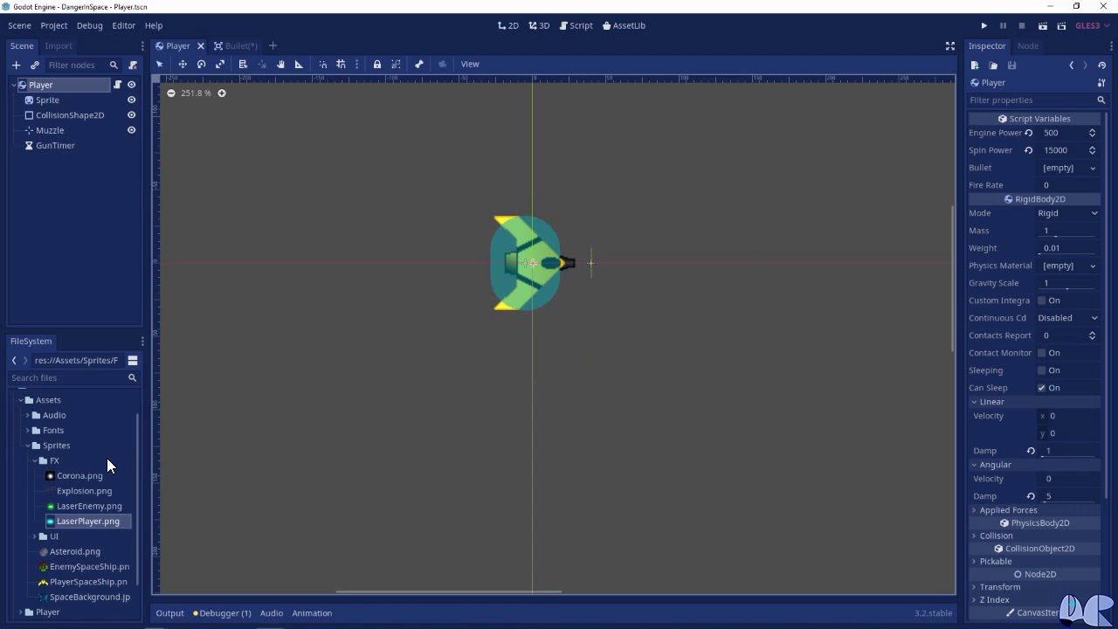
{"action": "scroll", "coordinate": [105, 473], "scroll_direction": "down", "scroll_amount": 2}
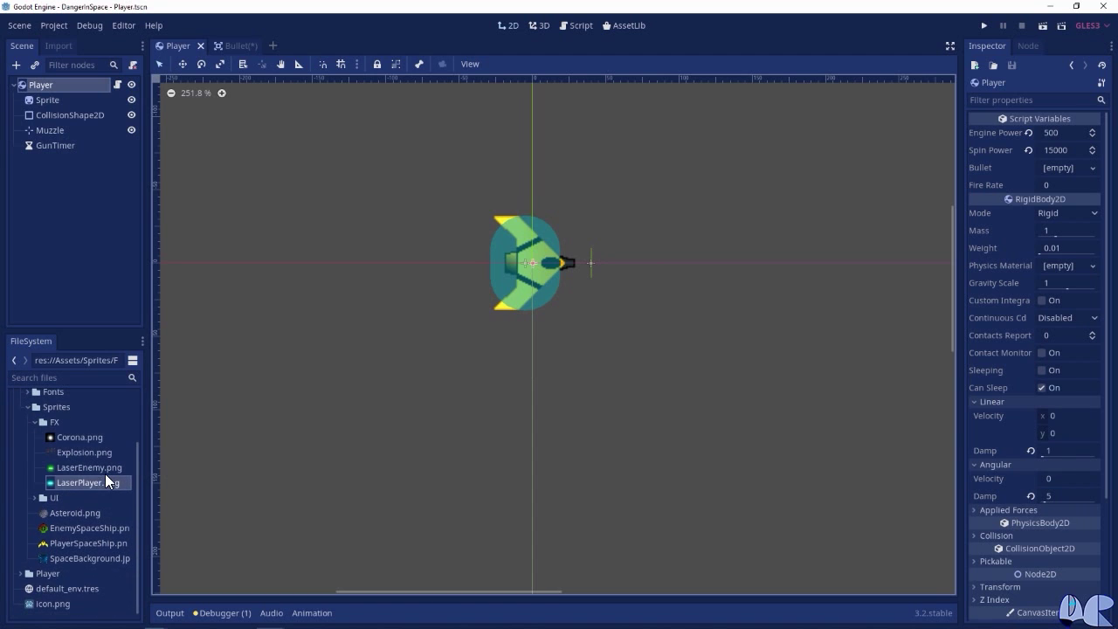
{"action": "left_click", "coordinate": [19, 574]}
{"action": "scroll", "coordinate": [99, 557], "scroll_direction": "down", "scroll_amount": 1}
{"action": "scroll", "coordinate": [77, 557], "scroll_direction": "down", "scroll_amount": 1}
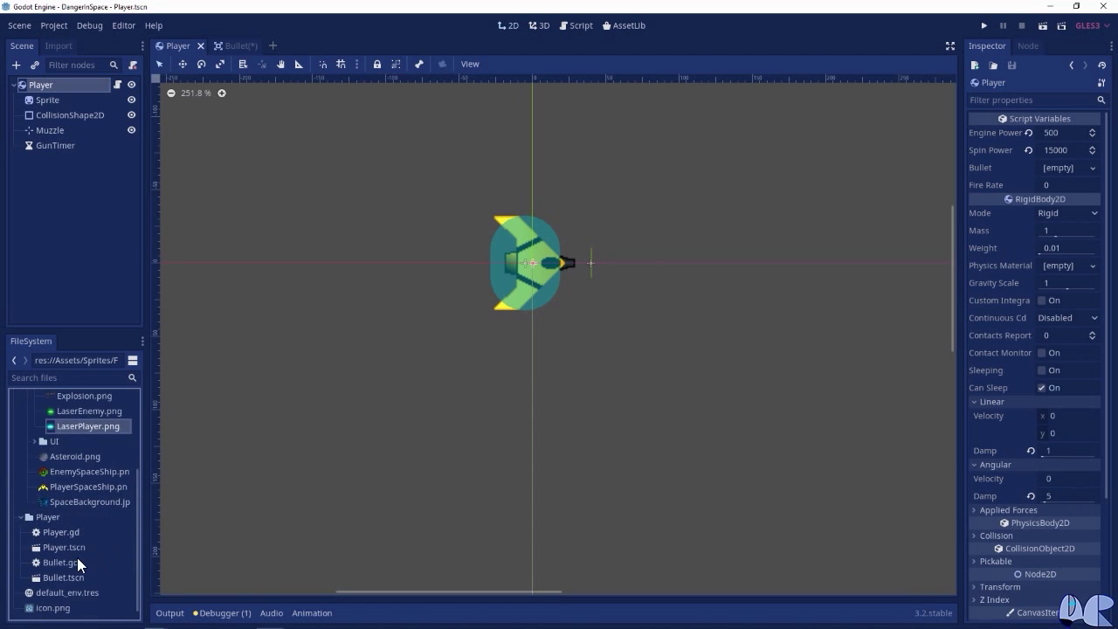
{"action": "left_click_drag", "start_coordinate": [63, 578], "coordinate": [1050, 171]}
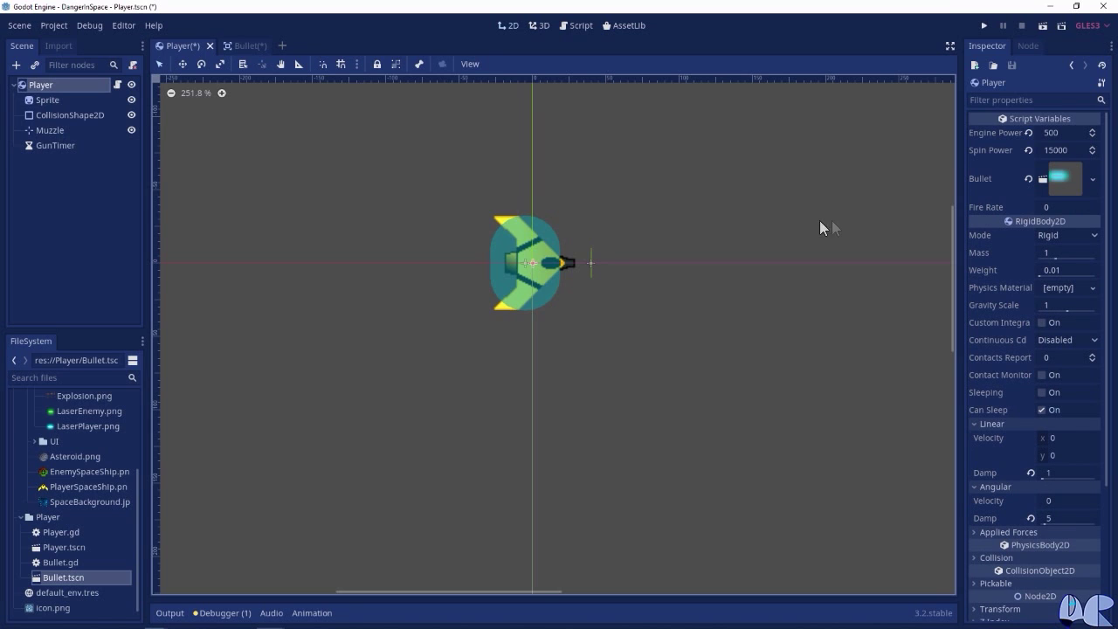
{"action": "left_click", "coordinate": [1053, 206]}
{"action": "type", "text": "0.25"}
{"action": "key", "text": "Return"}
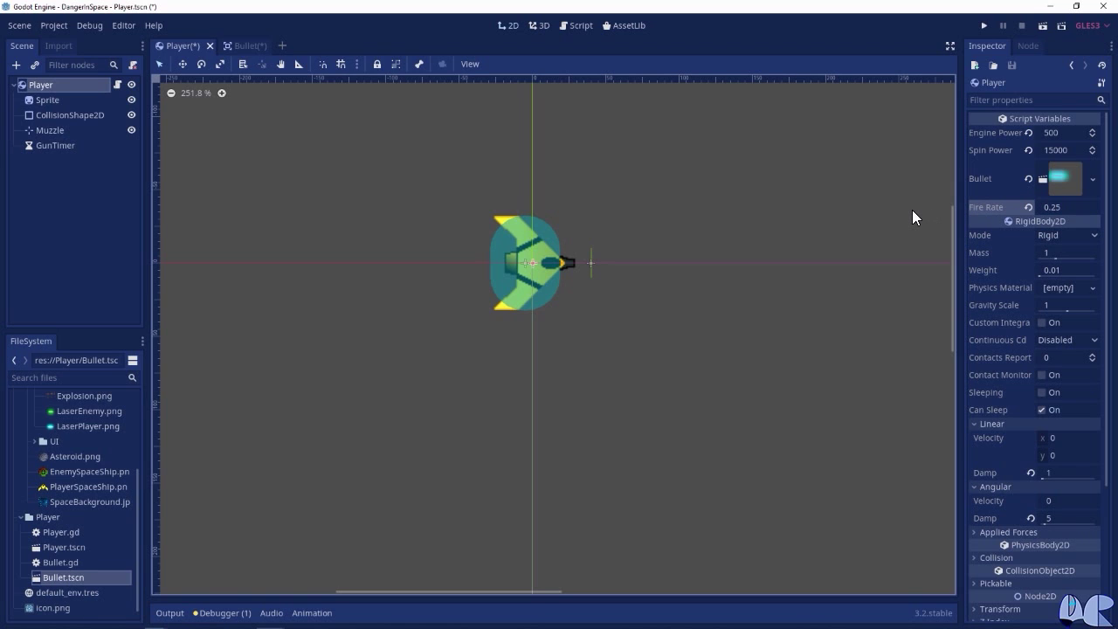
{"action": "left_click", "coordinate": [575, 26]}
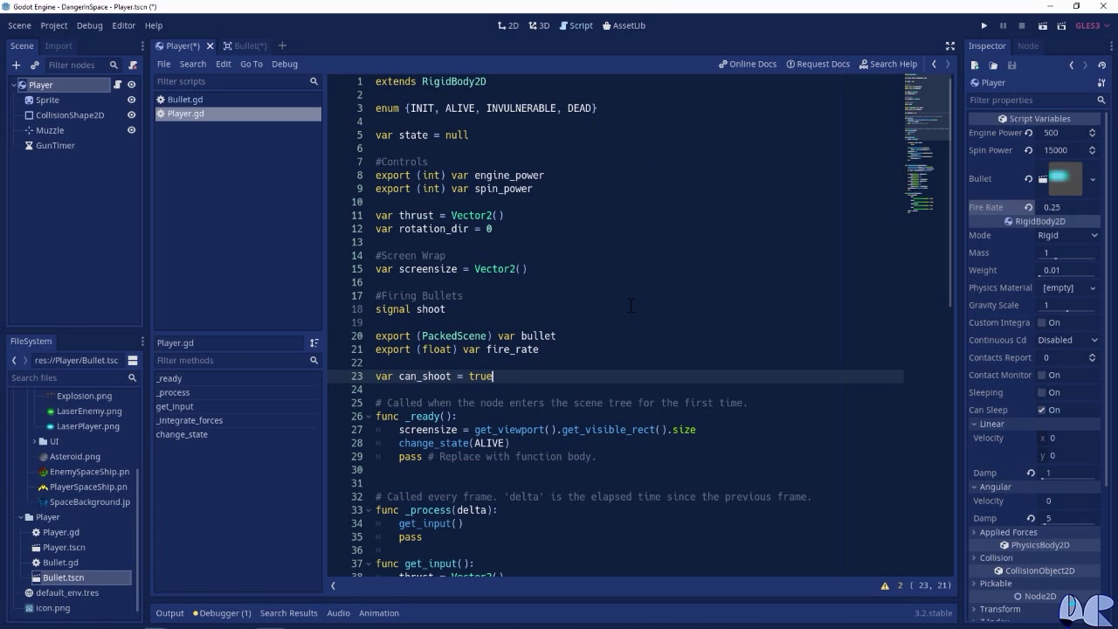
Add '$GunTimer.wait_time = fire_rate' after change_state(ALIVE) in _ready().
{"action": "left_click", "coordinate": [531, 443]}
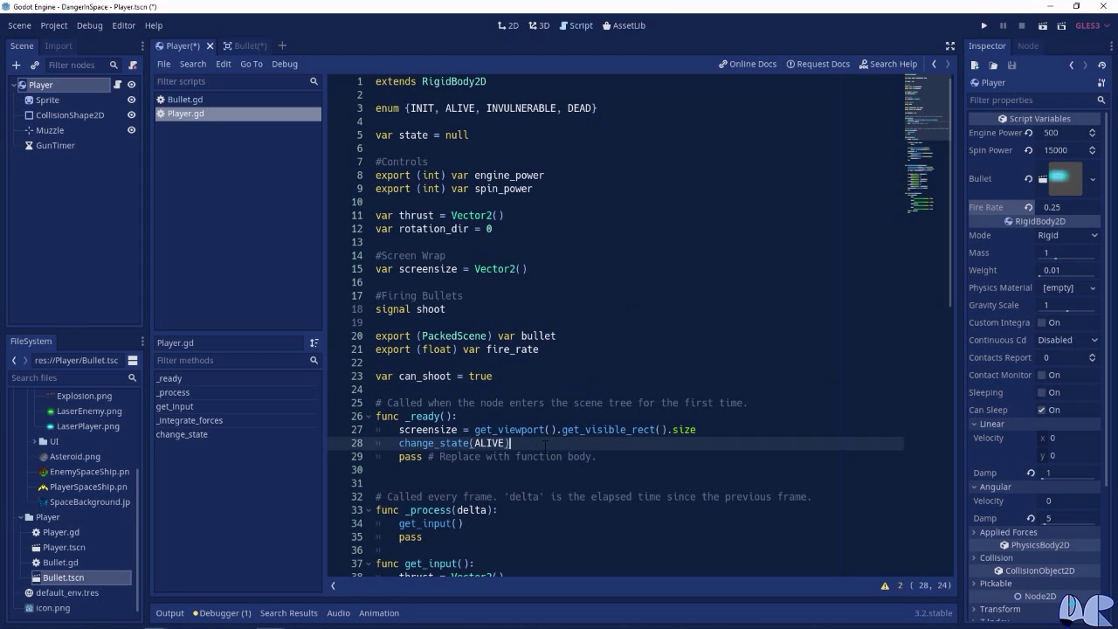
{"action": "key", "text": "Return"}
{"action": "scroll", "coordinate": [668, 450], "scroll_direction": "down", "scroll_amount": 1}
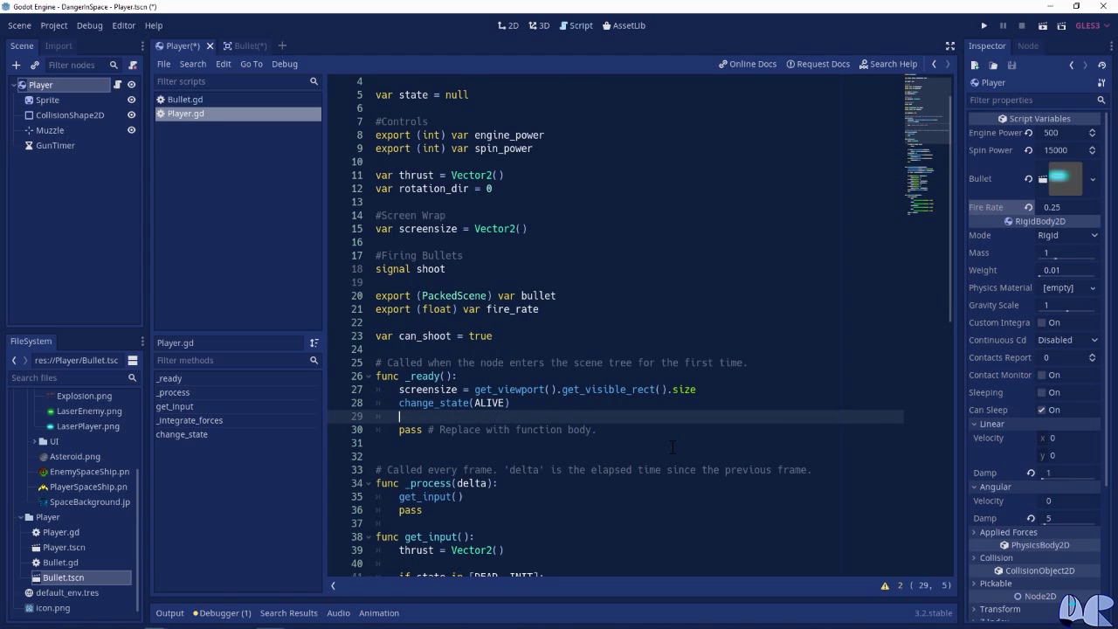
{"action": "type", "text": "$Gun"}
{"action": "key", "text": "Return"}
{"action": "type", "text": ".wait"}
{"action": "key", "text": "Return"}
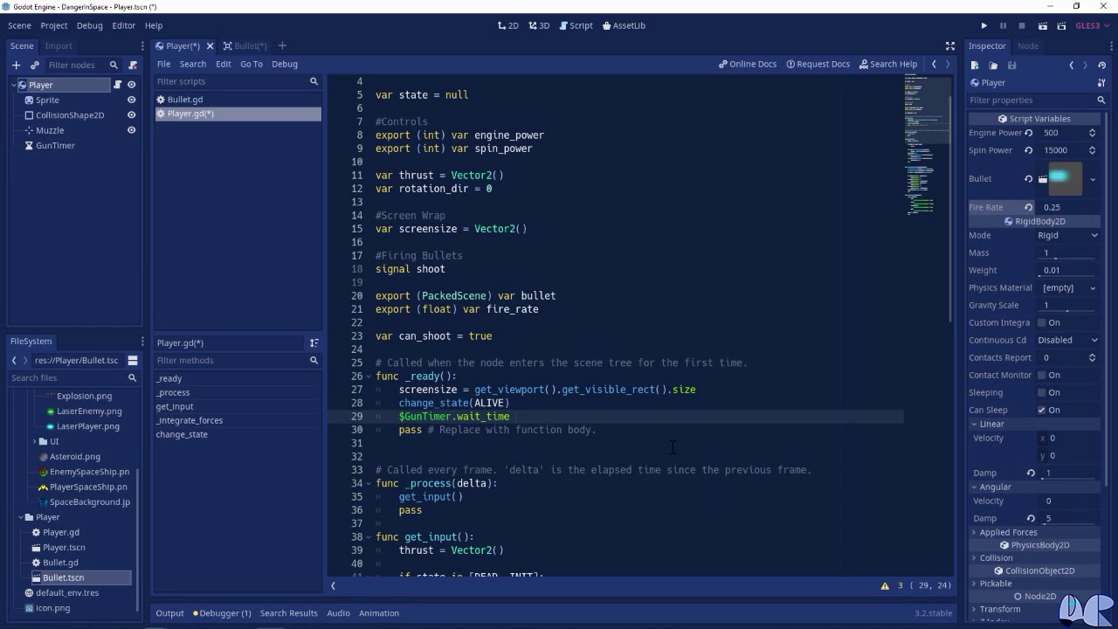
{"action": "type", "text": " = fire"}
{"action": "key", "text": "Return"}
{"action": "scroll", "coordinate": [691, 425], "scroll_direction": "down", "scroll_amount": 2}
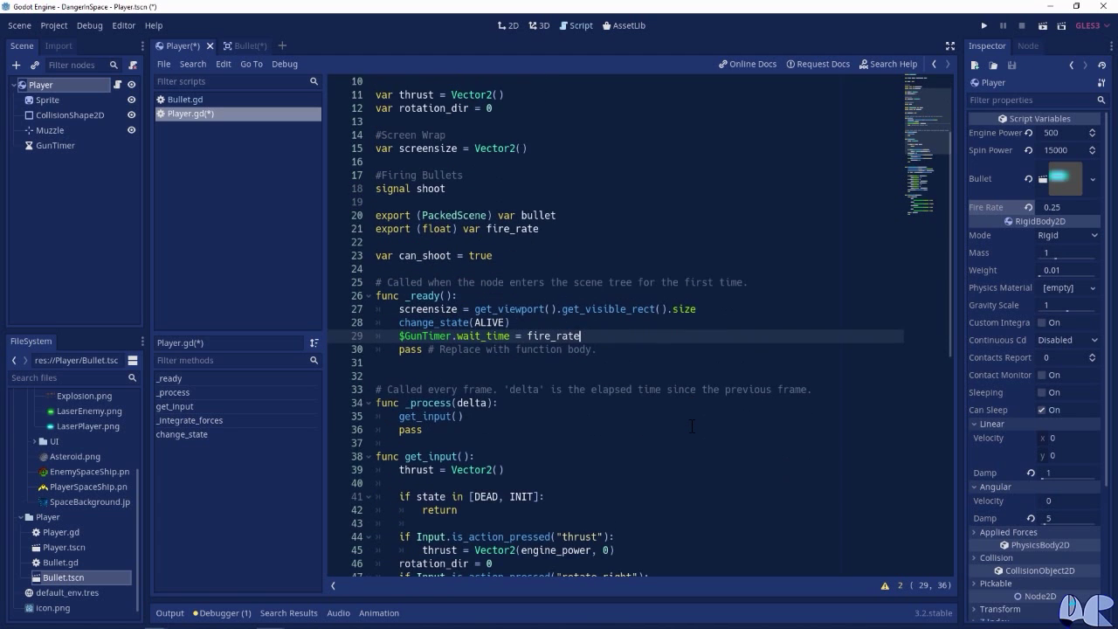
{"action": "scroll", "coordinate": [692, 425], "scroll_direction": "down", "scroll_amount": 1}
{"action": "scroll", "coordinate": [692, 426], "scroll_direction": "down", "scroll_amount": 3}
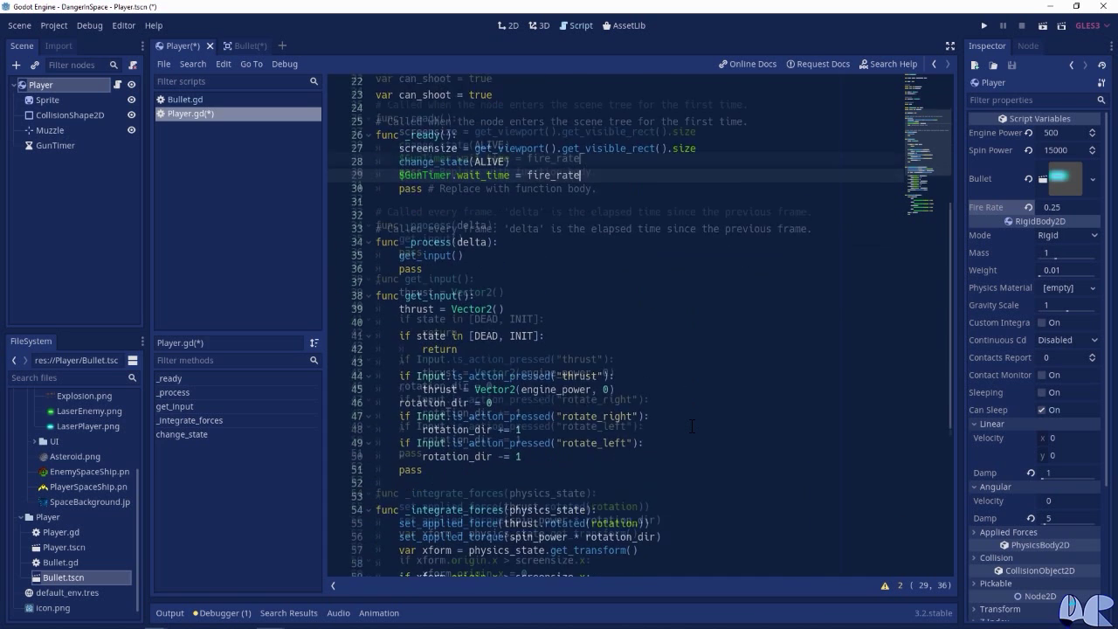
{"action": "scroll", "coordinate": [692, 425], "scroll_direction": "down", "scroll_amount": 1}
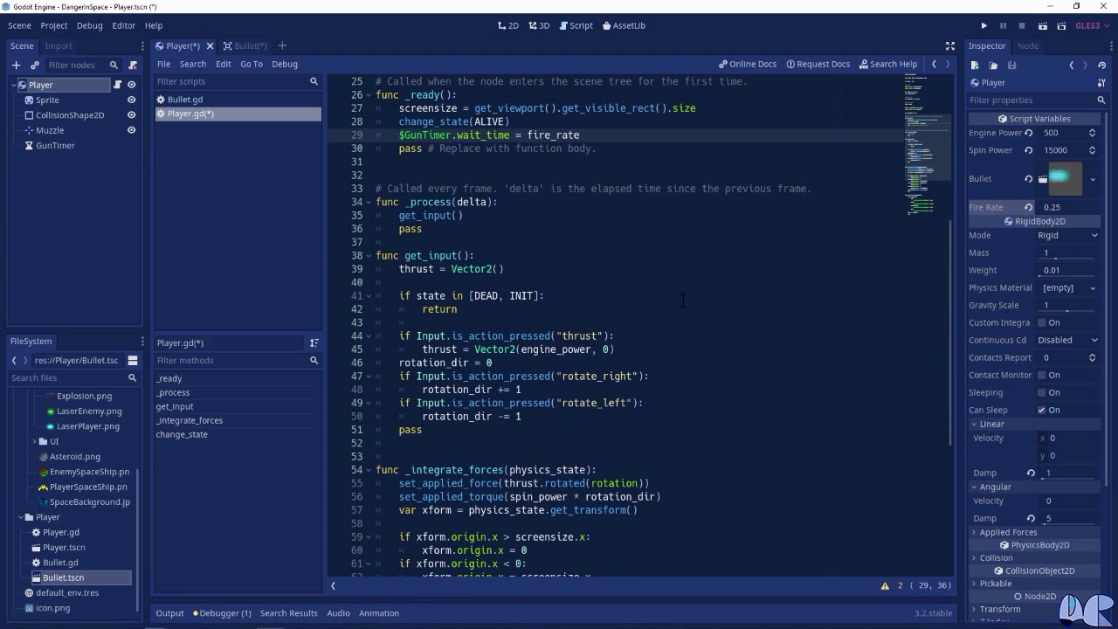
Below the rotate_left check, start an 'if Input.is_action_pressed("shoot")' condition.
{"action": "left_click", "coordinate": [540, 421]}
{"action": "key", "text": "Return"}
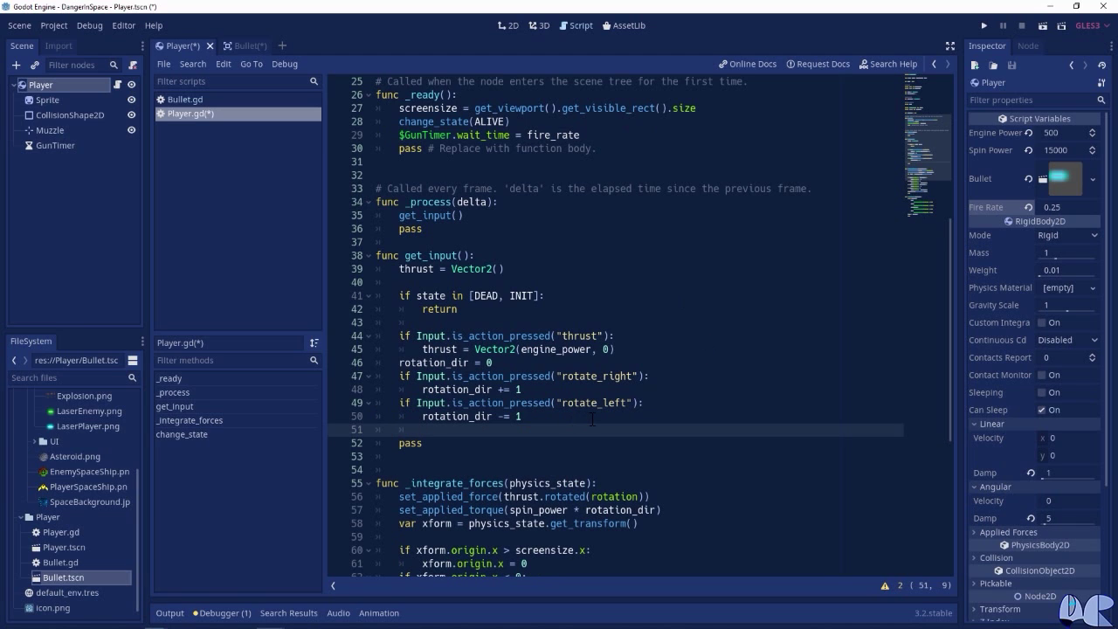
{"action": "key", "text": "BackSpace"}
{"action": "type", "text": "if Input."}
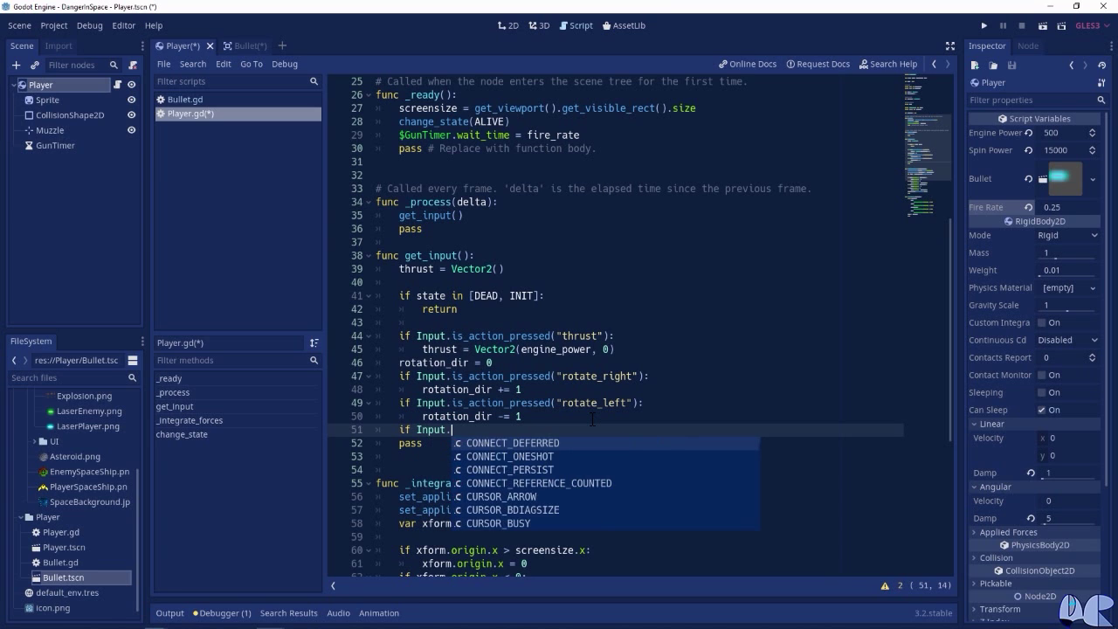
{"action": "type", "text": "is"}
{"action": "key", "text": "Down"}
{"action": "key", "text": "Down"}
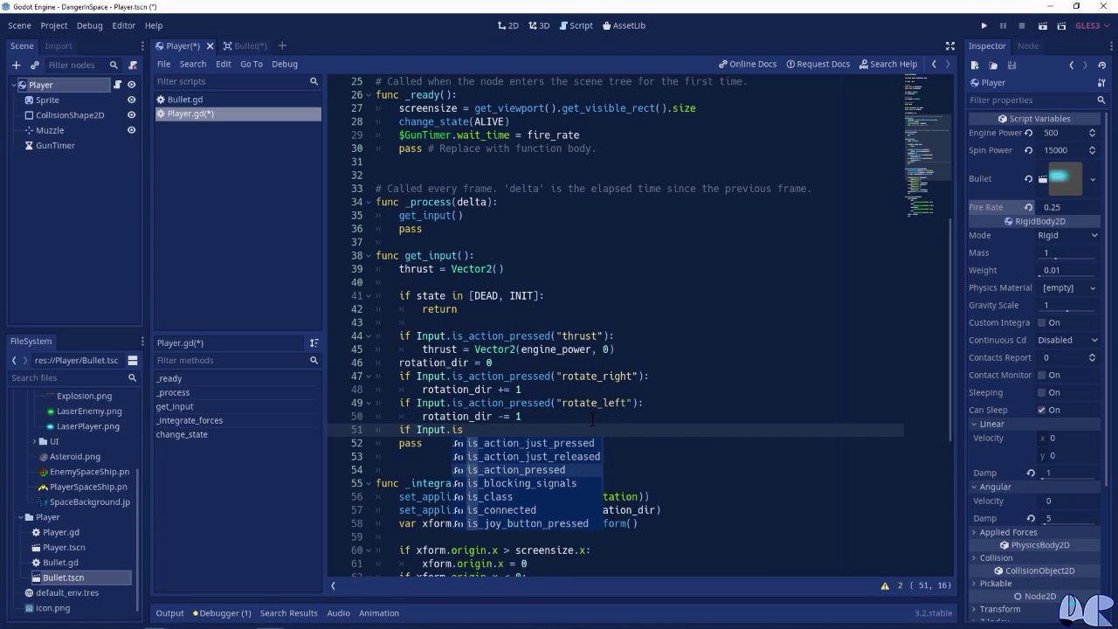
{"action": "key", "text": "Return"}
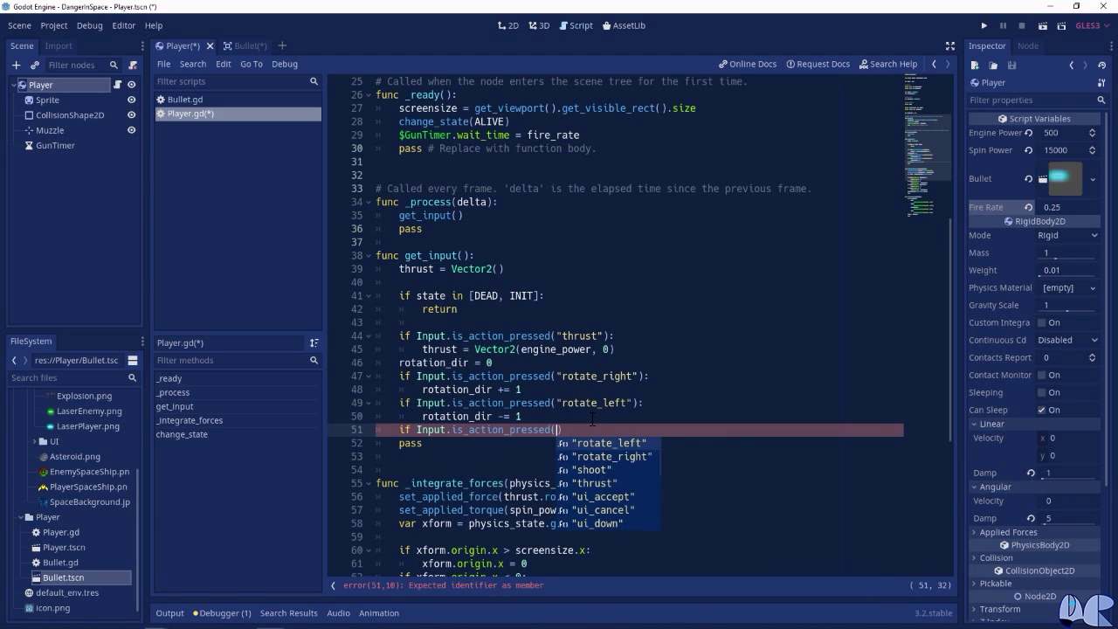
{"action": "key", "text": "Down"}
{"action": "key", "text": "Down"}
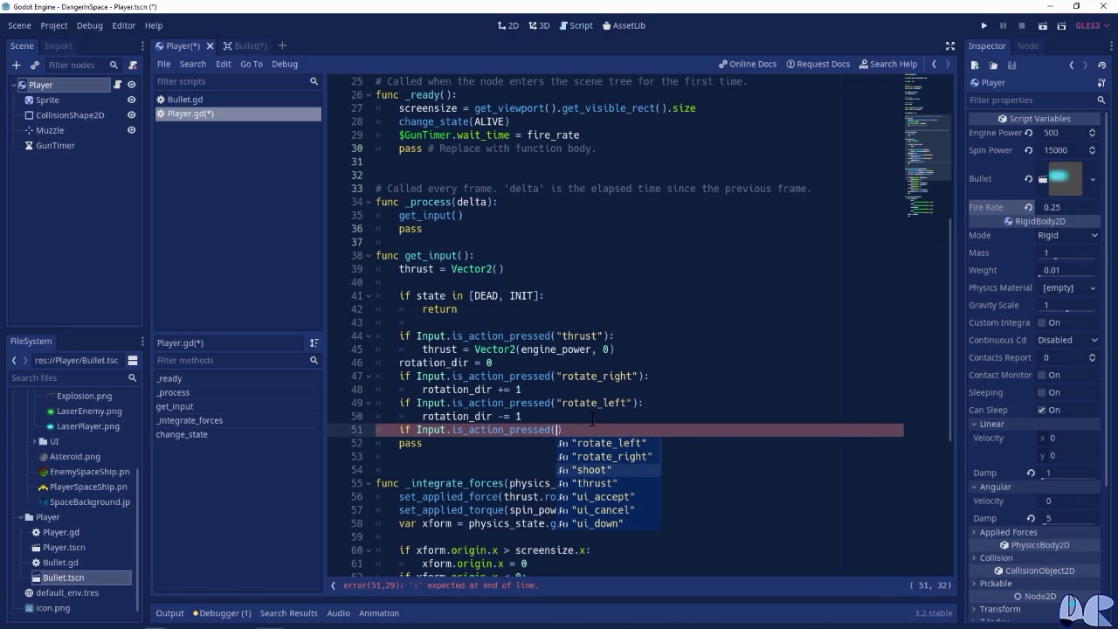
{"action": "key", "text": "Return"}
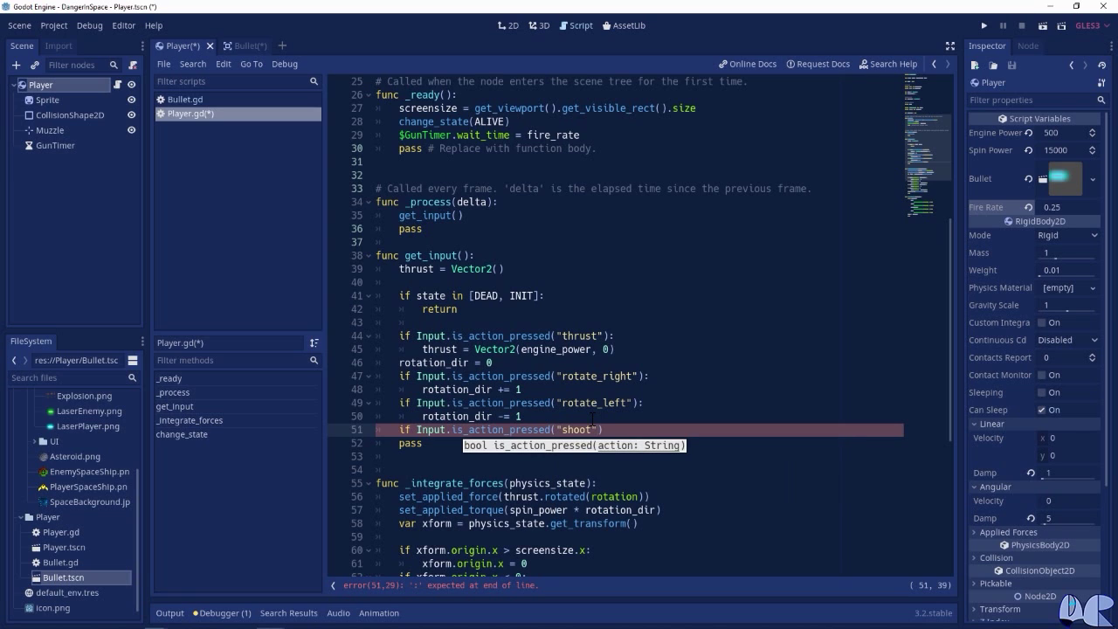
{"action": "key", "text": "End"}
Extend the condition with 'and can_shoot:' and call shoot() inside it.
{"action": "type", "text": "and can"}
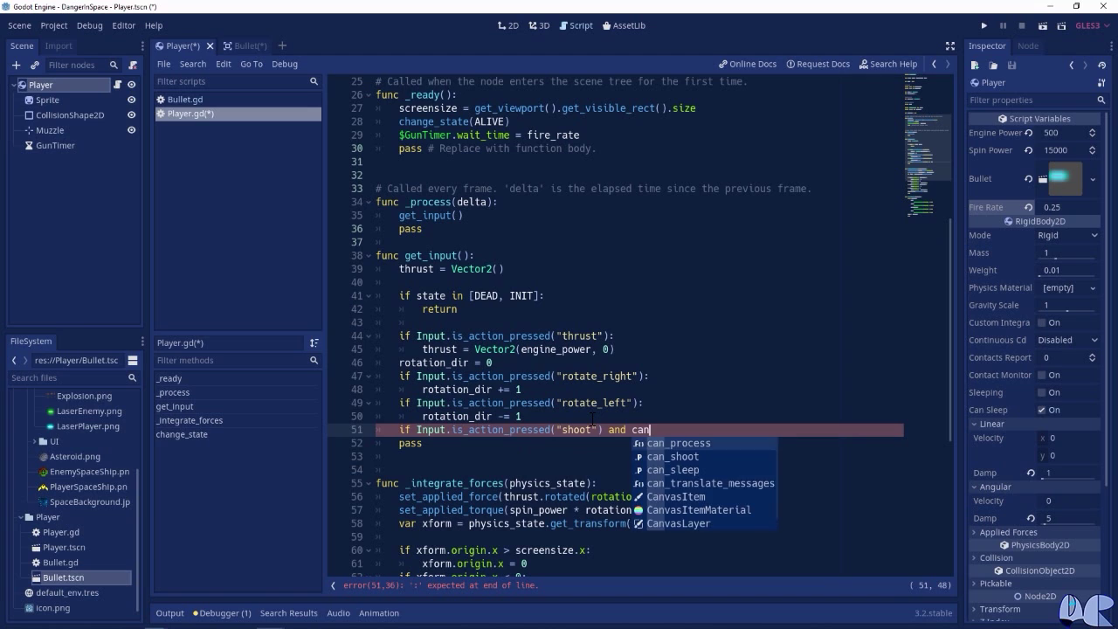
{"action": "key", "text": "Down"}
{"action": "key", "text": "Return"}
{"action": "type", "text": ":"}
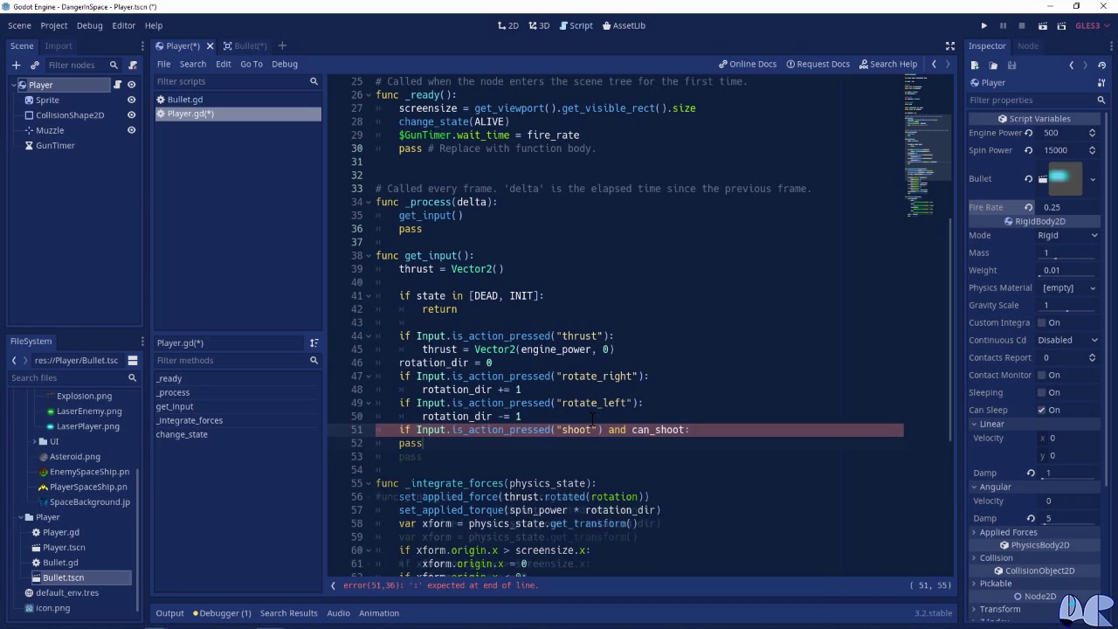
{"action": "key", "text": "Return"}
{"action": "type", "text": "shoot"}
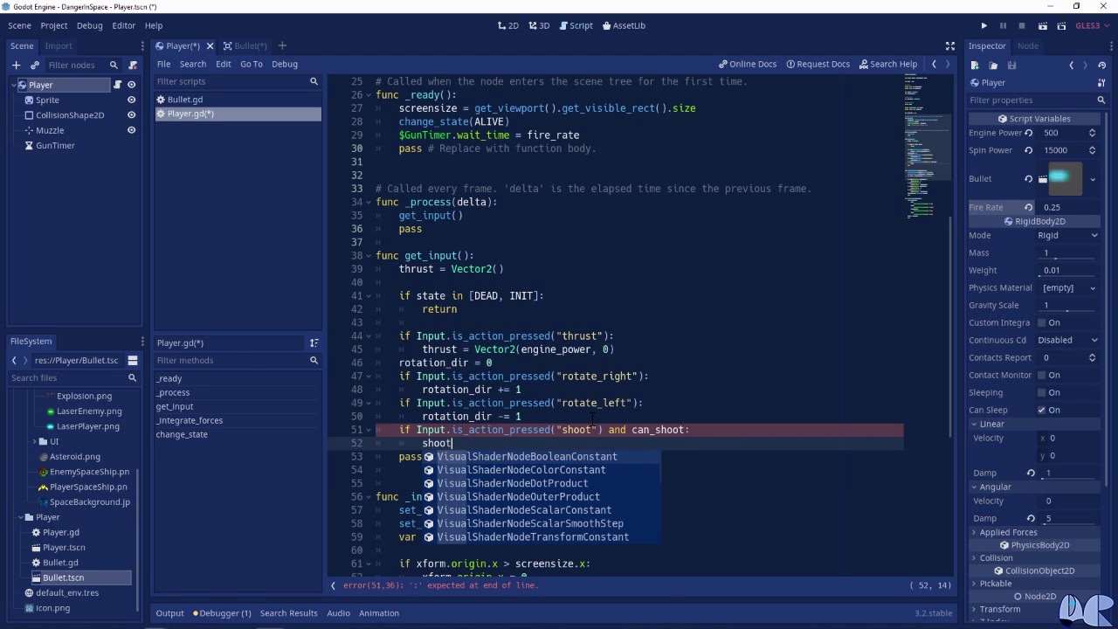
{"action": "type", "text": "()"}
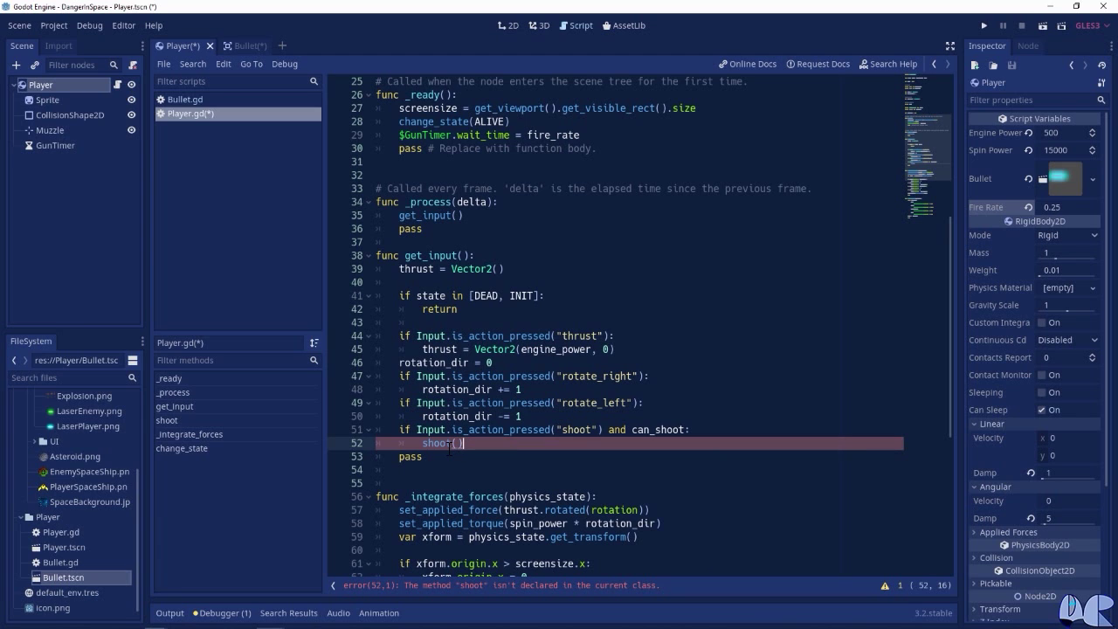
{"action": "left_click", "coordinate": [447, 456]}
Create func shoot() that returns early if state == INVULNERABLE.
{"action": "key", "text": "Return"}
{"action": "key", "text": "Return"}
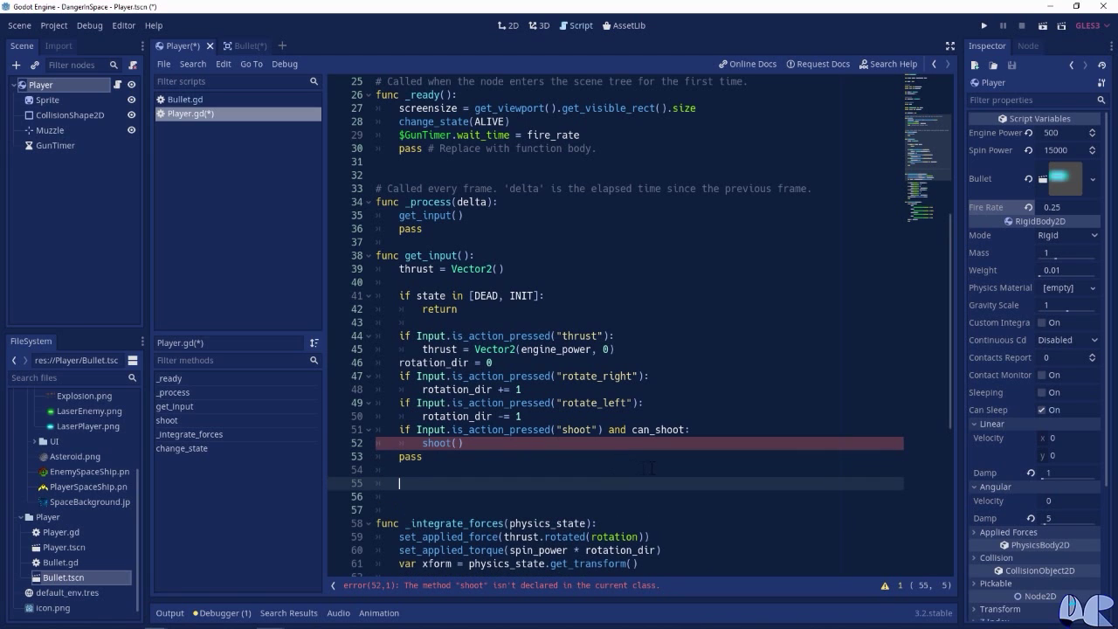
{"action": "type", "text": "func shoot():"}
{"action": "key", "text": "Return"}
{"action": "type", "text": "pass"}
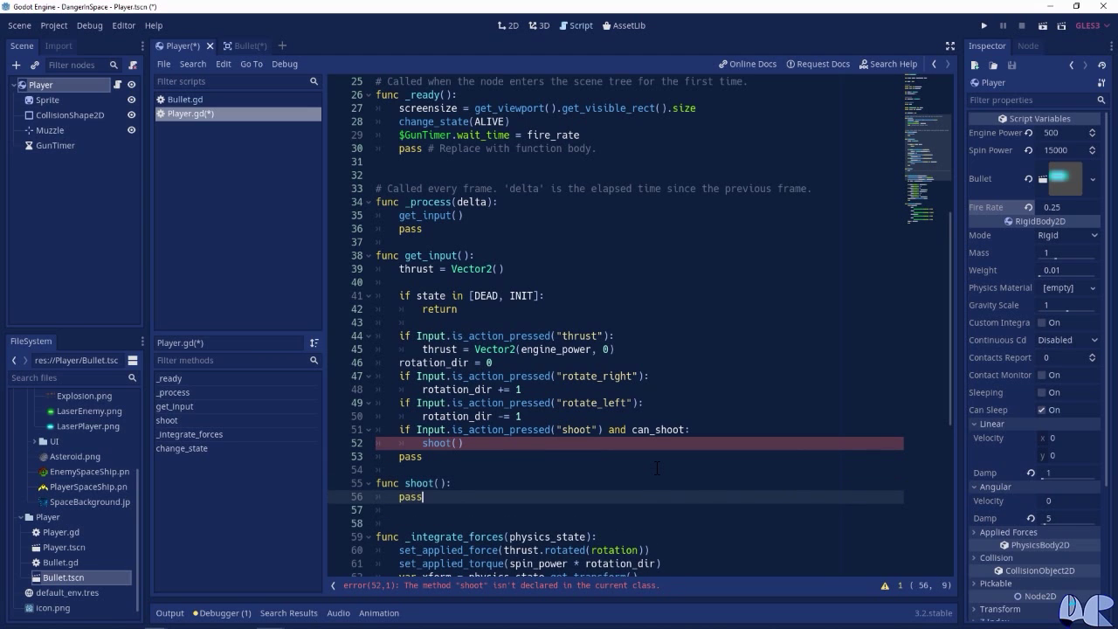
{"action": "left_click", "coordinate": [510, 482]}
{"action": "key", "text": "Return"}
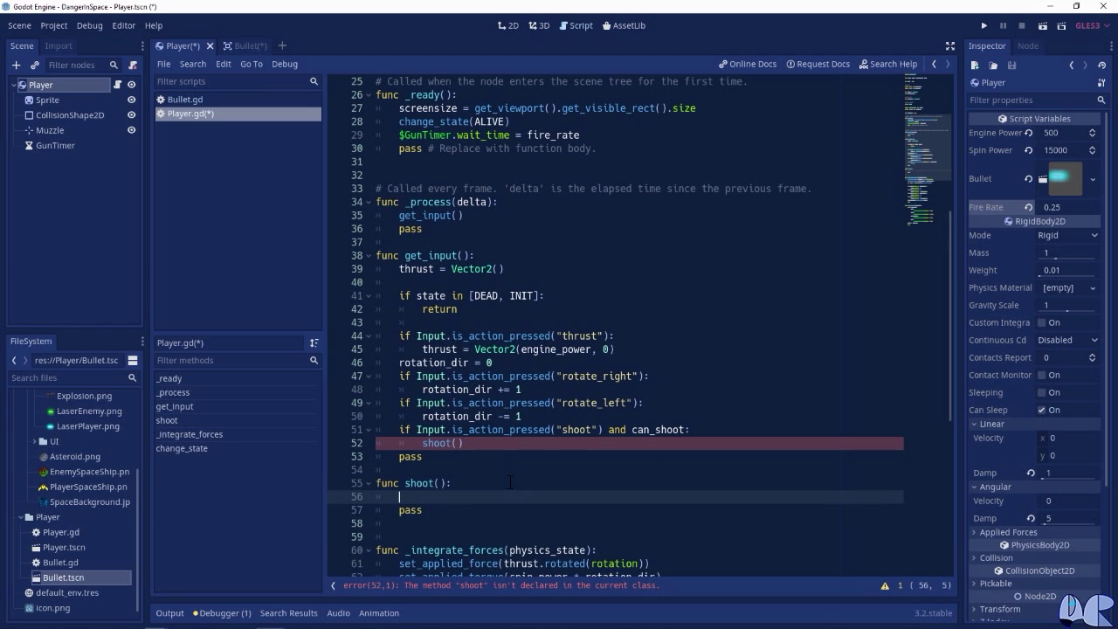
{"action": "type", "text": "if st"}
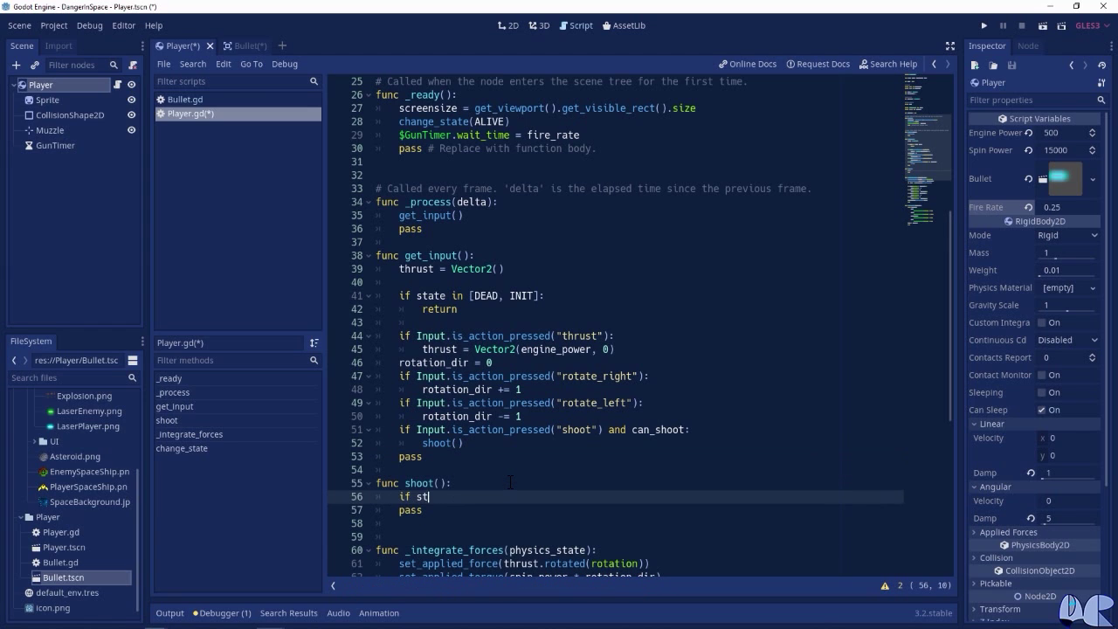
{"action": "type", "text": "ate == INVUL"}
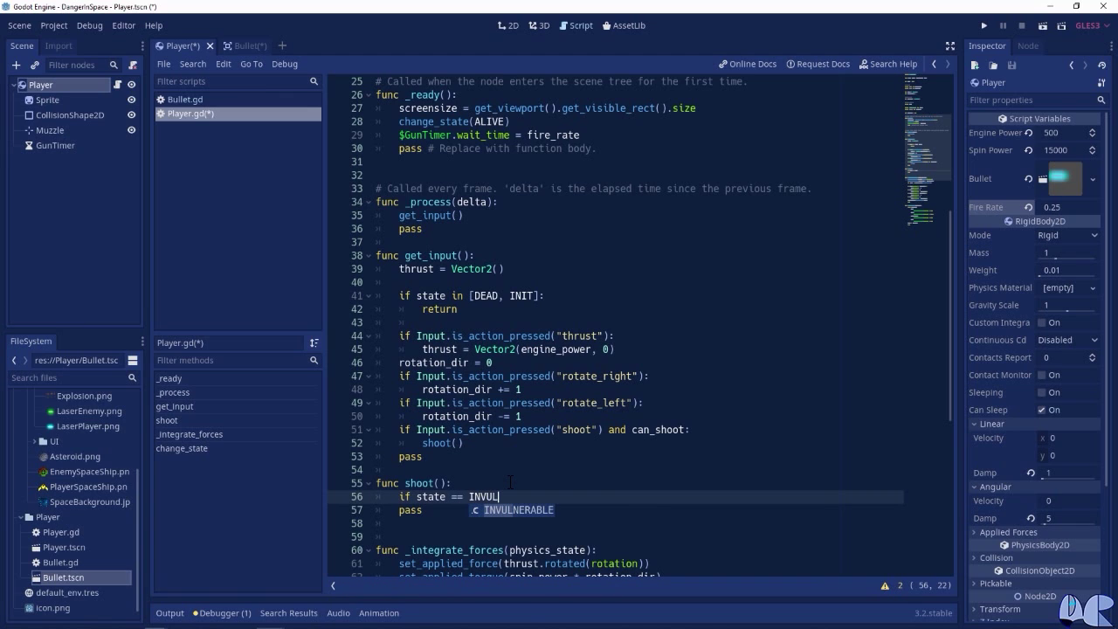
{"action": "key", "text": "Return"}
{"action": "type", "text": ":"}
{"action": "key", "text": "Return"}
{"action": "type", "text": "return"}
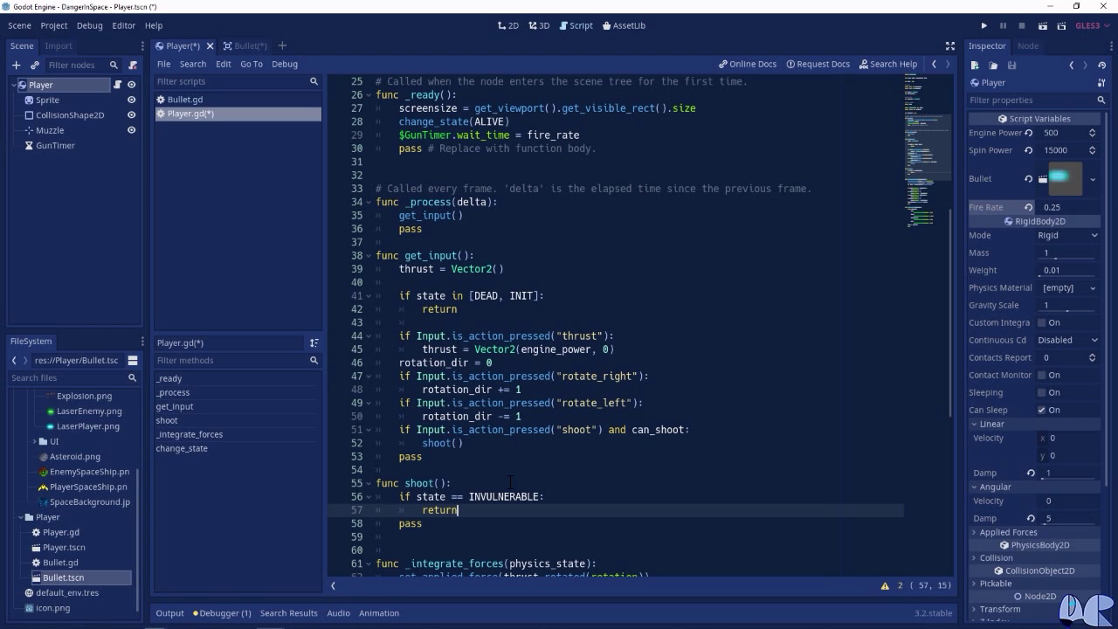
{"action": "key", "text": "Return"}
{"action": "key", "text": "BackSpace"}
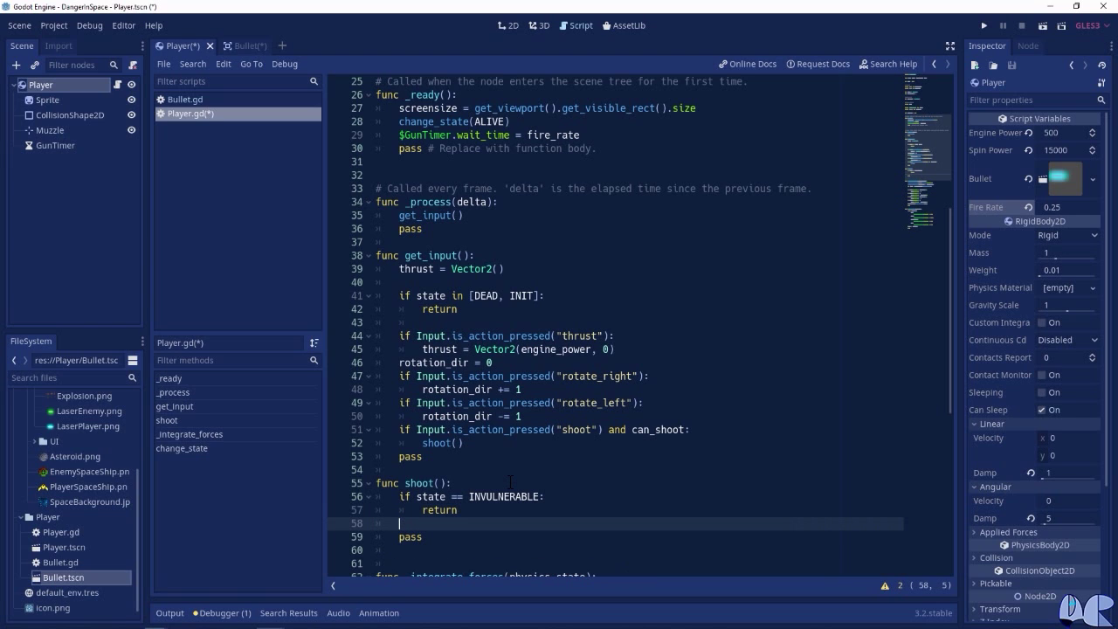
Add emit_signal("shoot", bullet, $Muzzle.global_position, rotation) to shoot().
{"action": "type", "text": "emit"}
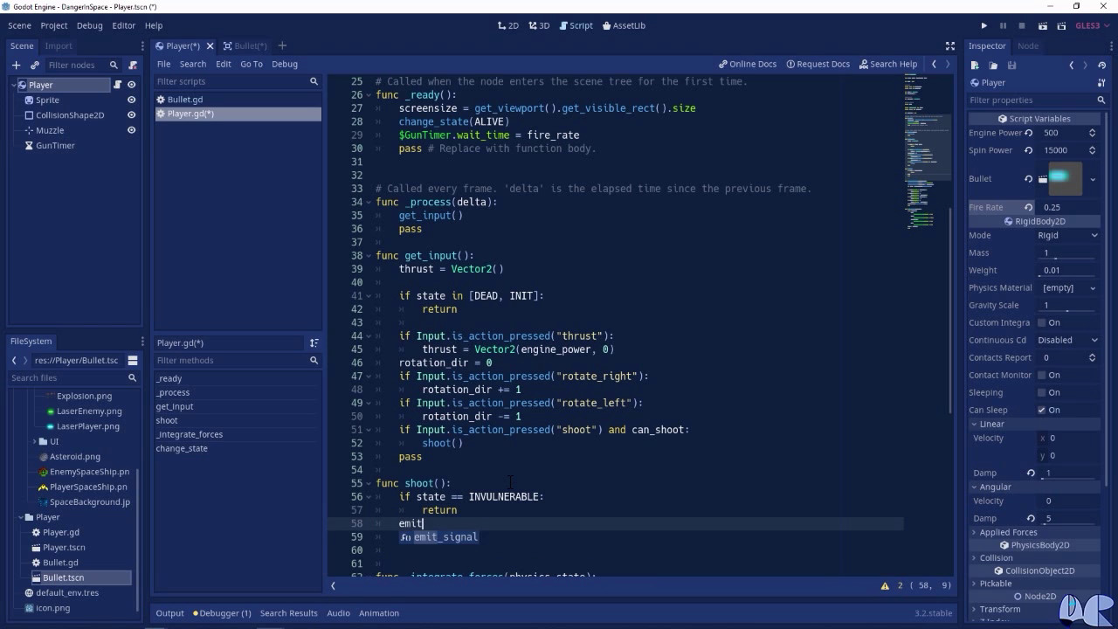
{"action": "key", "text": "Return"}
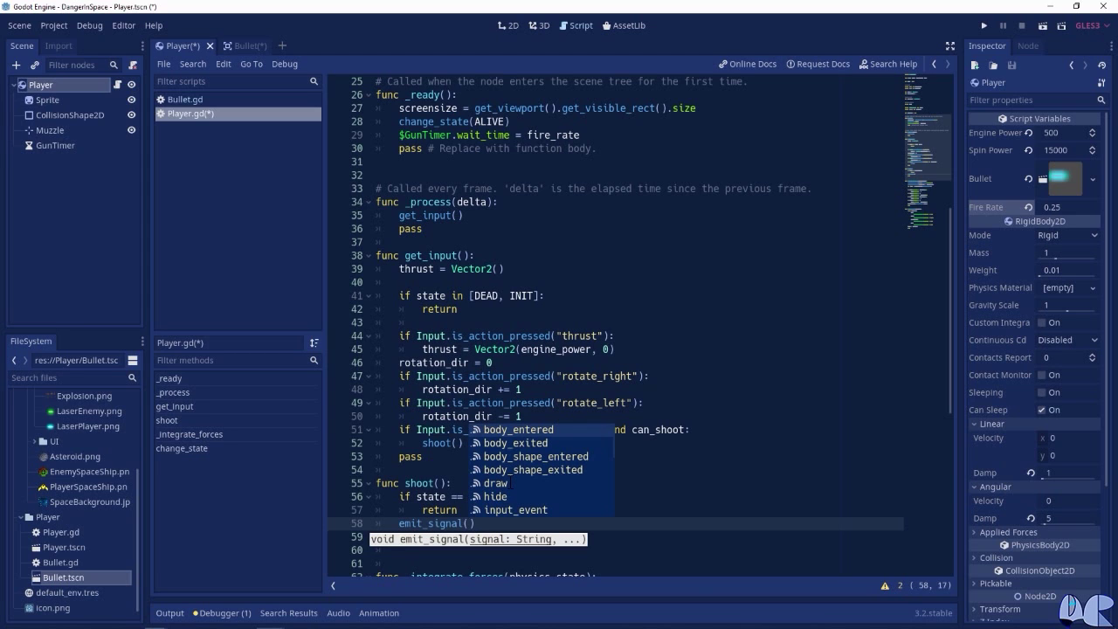
{"action": "type", "text": "\"shoot"}
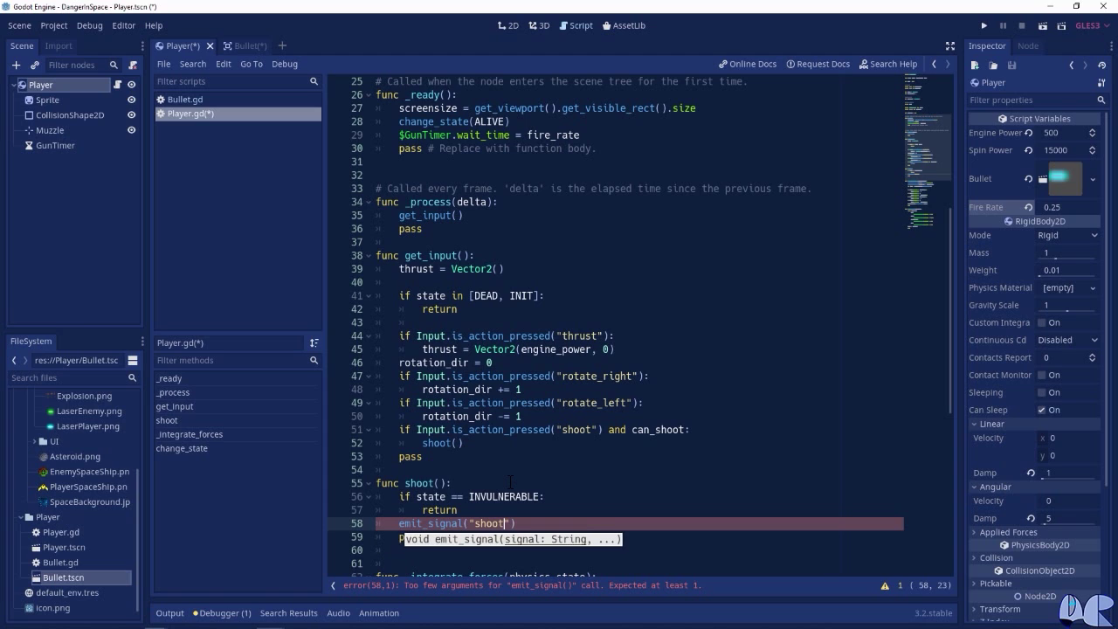
{"action": "type", "text": "\", bulle"}
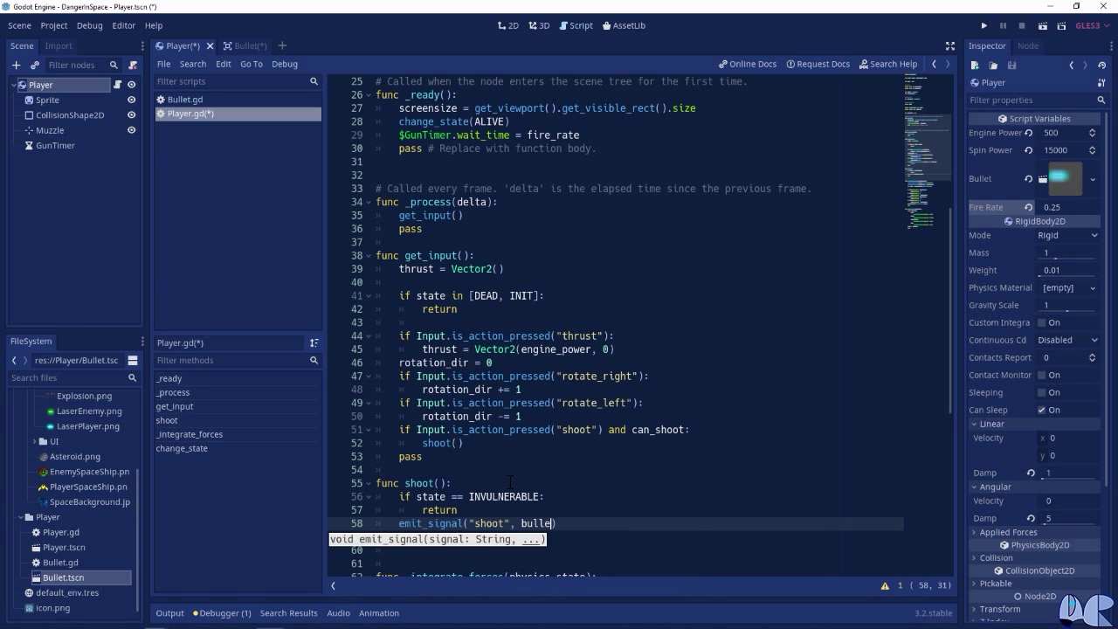
{"action": "type", "text": "t,"}
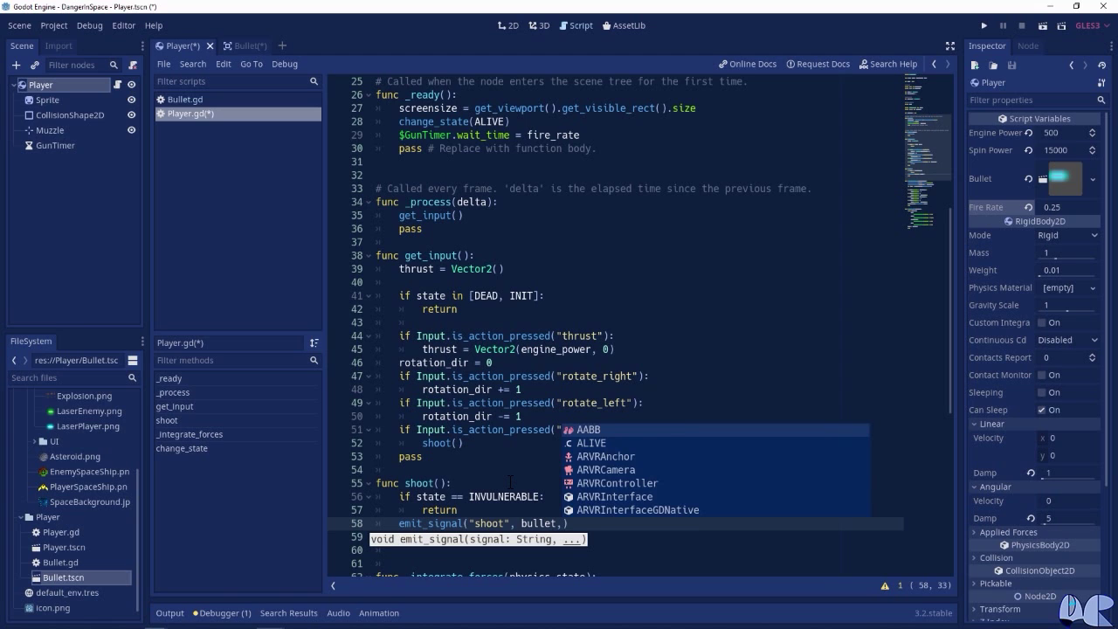
{"action": "type", "text": " $Muzzle.glob"}
{"action": "type", "text": "a"}
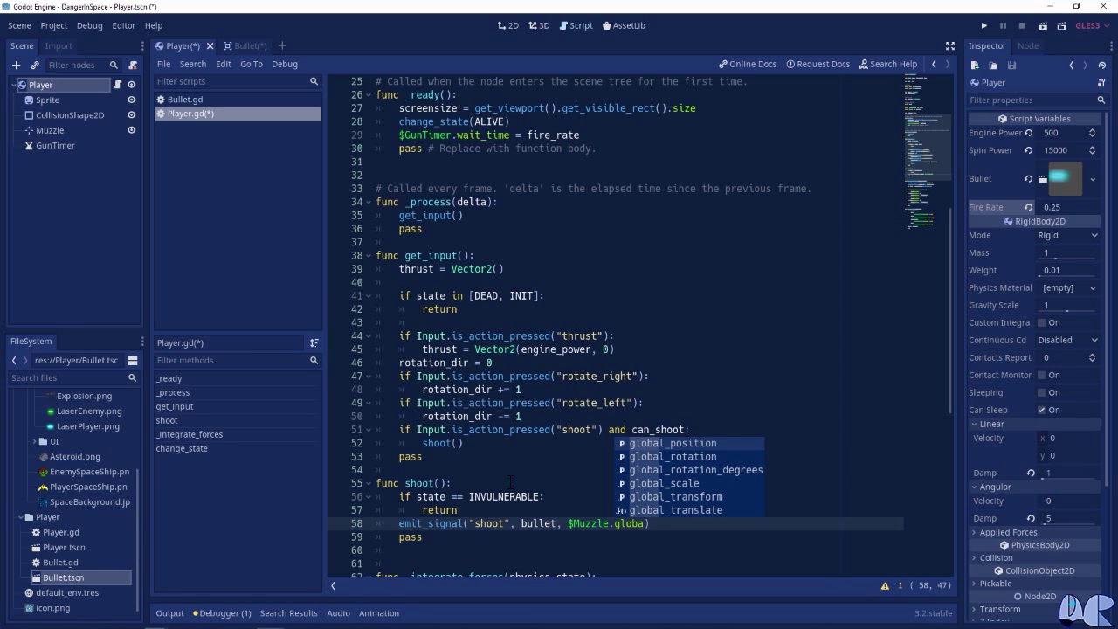
{"action": "key", "text": "Return"}
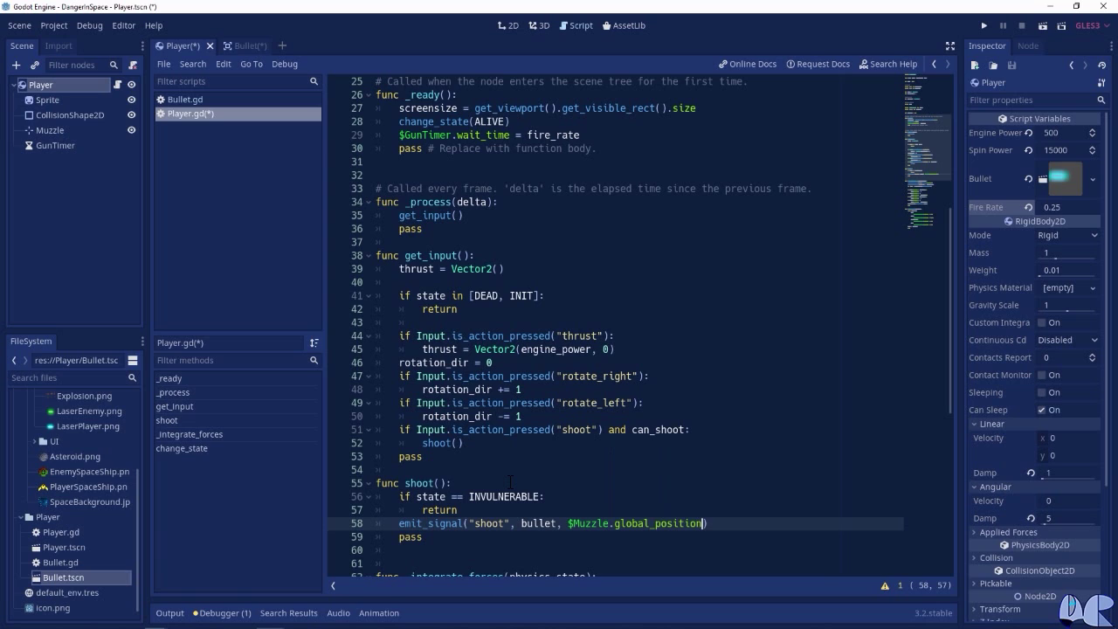
{"action": "type", "text": ", rotation"}
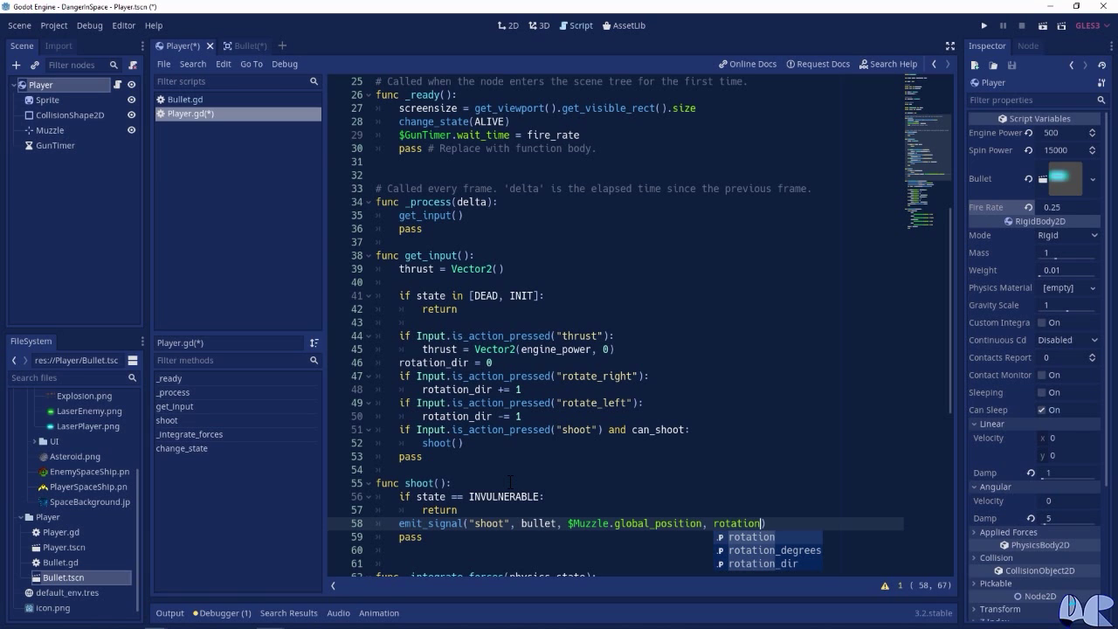
{"action": "key", "text": "End"}
Follow the emit with can_shoot = false and $GunTimer.start().
{"action": "key", "text": "Return"}
{"action": "type", "text": "can"}
{"action": "key", "text": "Down"}
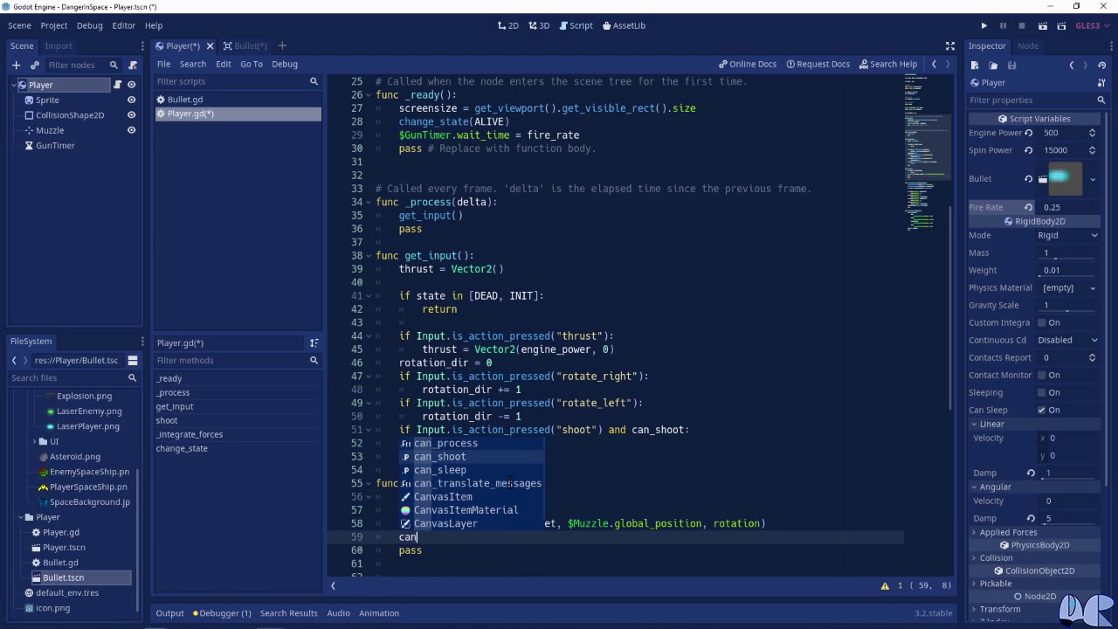
{"action": "key", "text": "Return"}
{"action": "type", "text": "= false"}
{"action": "key", "text": "Return"}
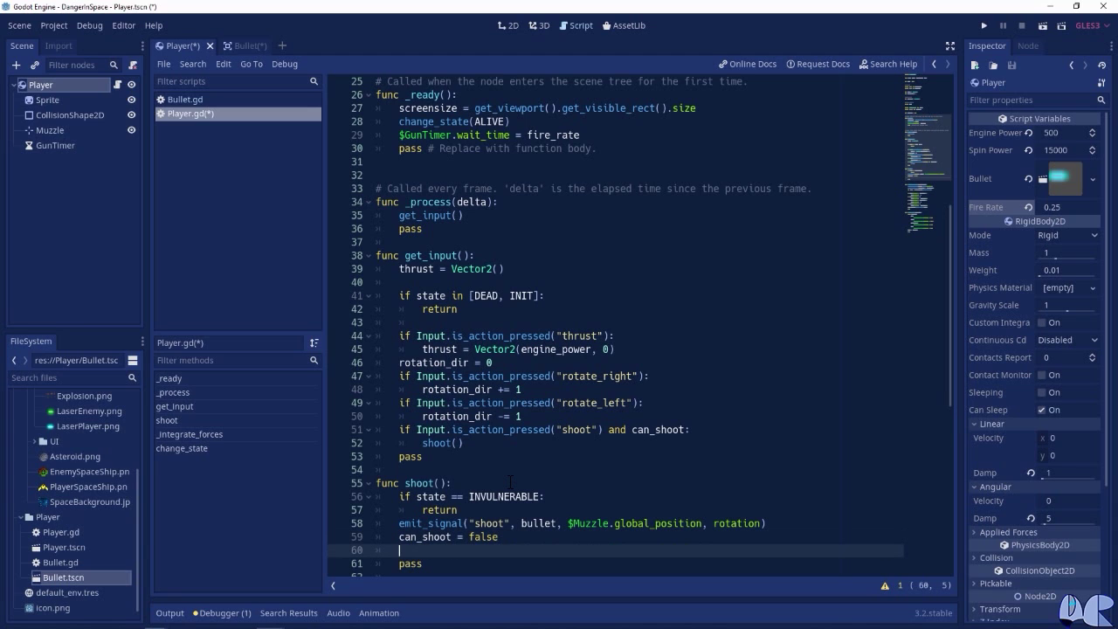
{"action": "type", "text": "$Gun"}
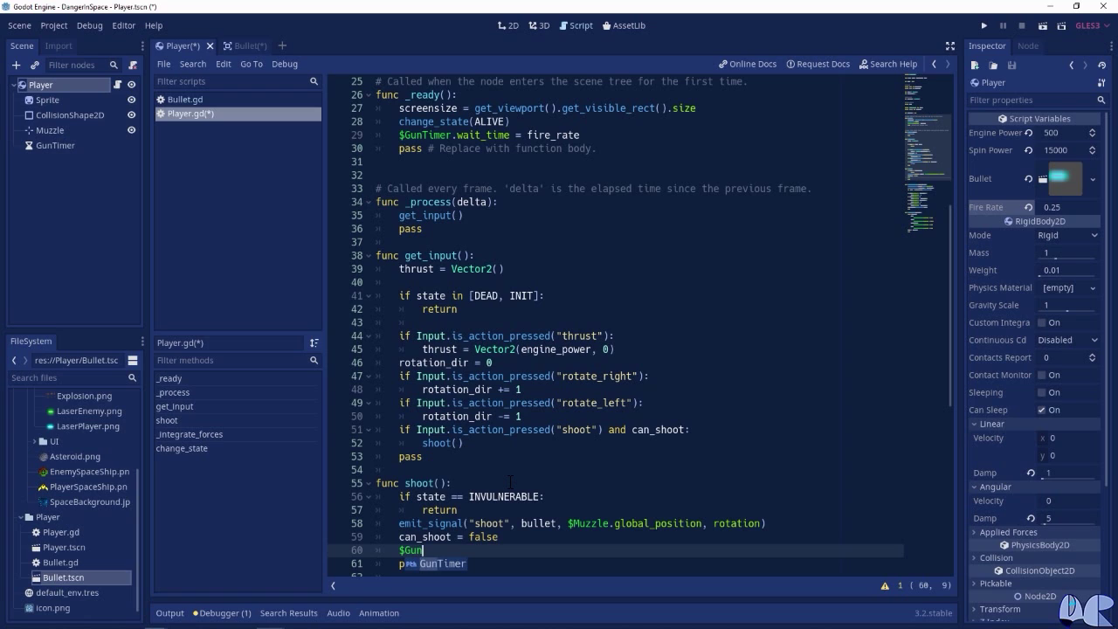
{"action": "key", "text": "Return"}
{"action": "type", "text": ".start"}
{"action": "key", "text": "Return"}
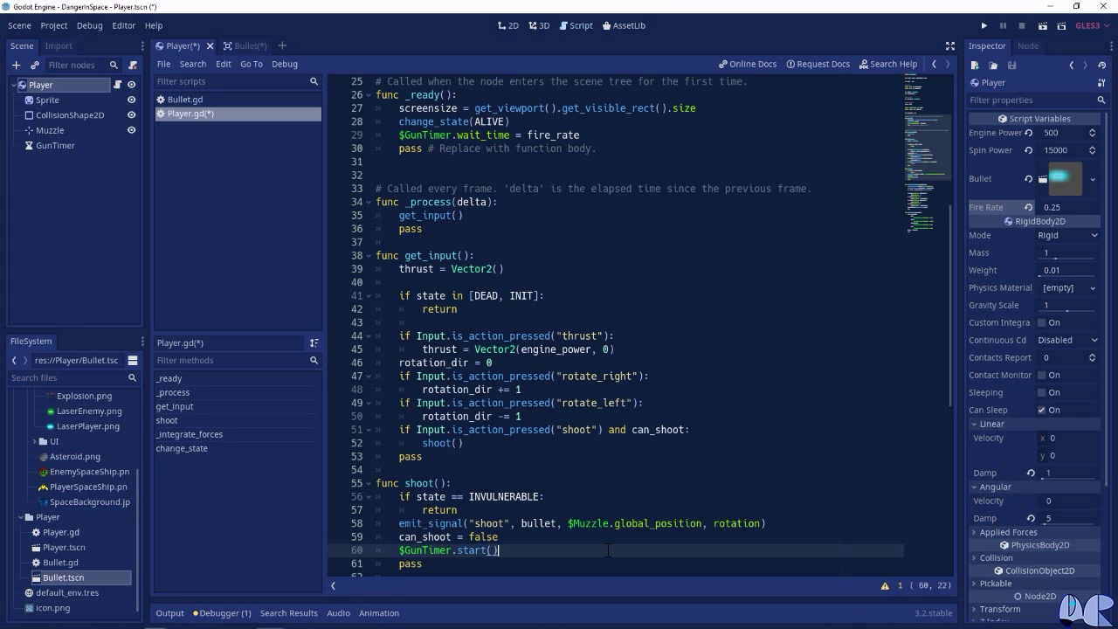
Connect GunTimer's timeout signal to a new _on_GunTimer_timeout function on Player.
{"action": "left_click", "coordinate": [63, 145]}
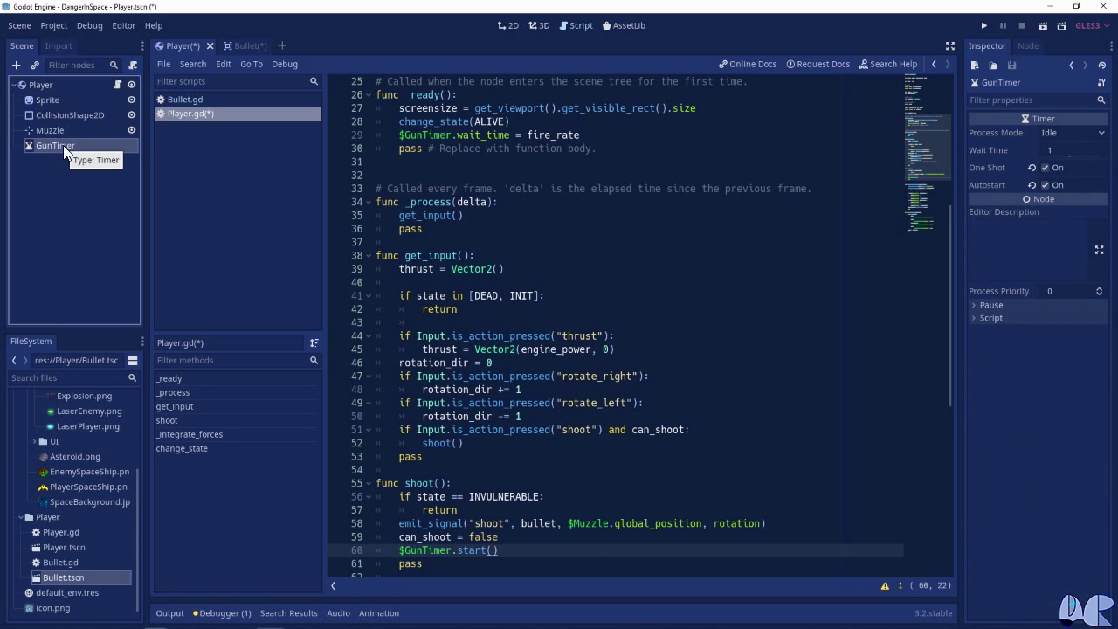
{"action": "left_click", "coordinate": [1027, 46]}
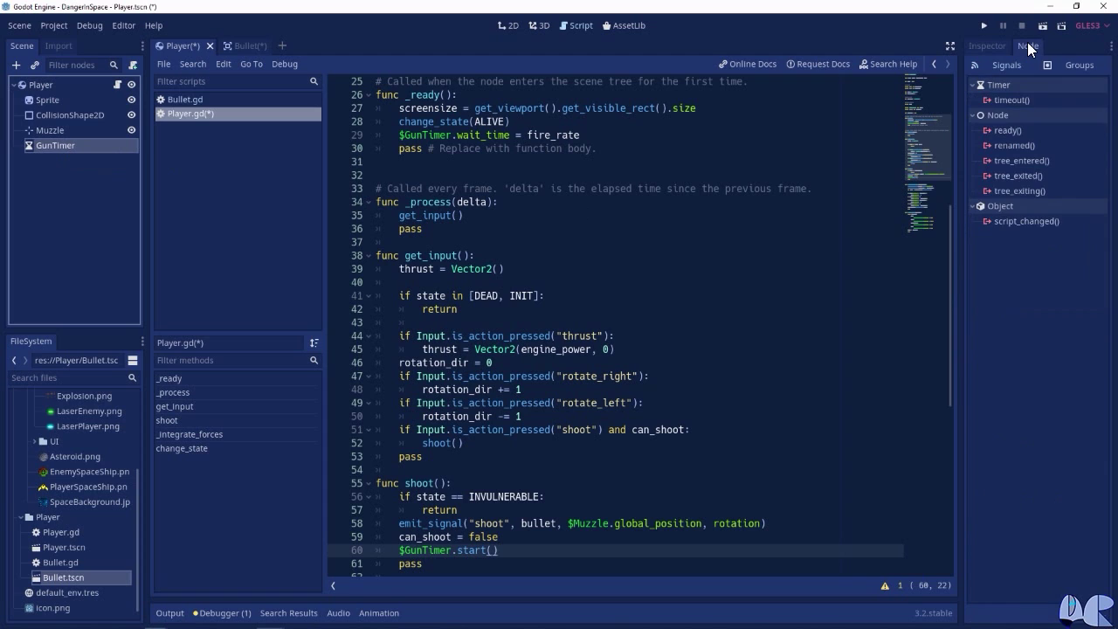
{"action": "left_click", "coordinate": [1010, 100]}
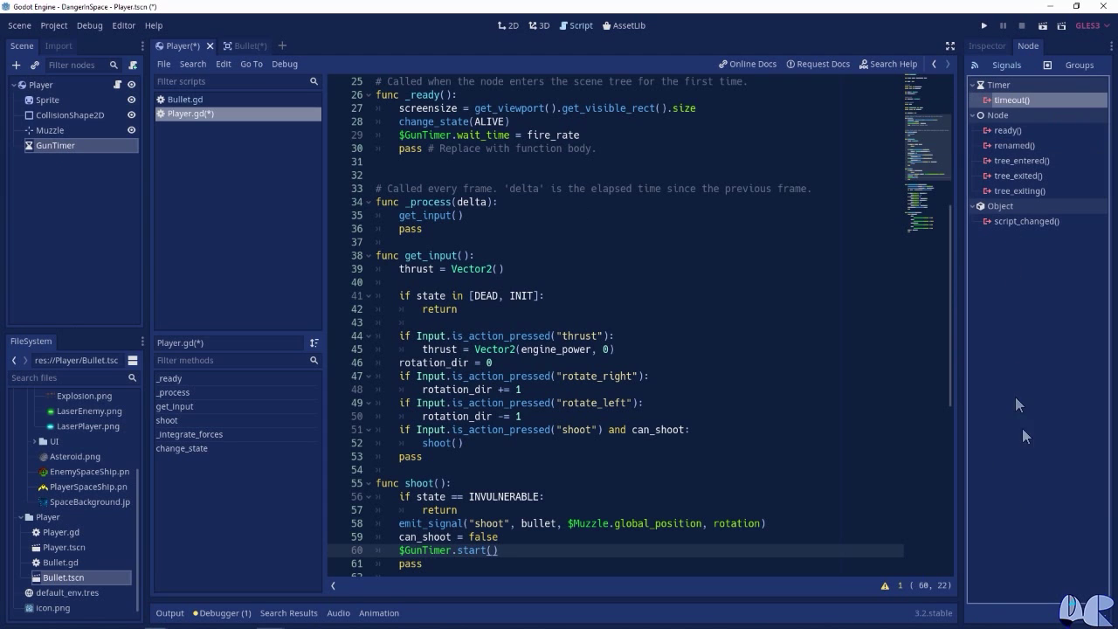
{"action": "left_click", "coordinate": [1076, 608]}
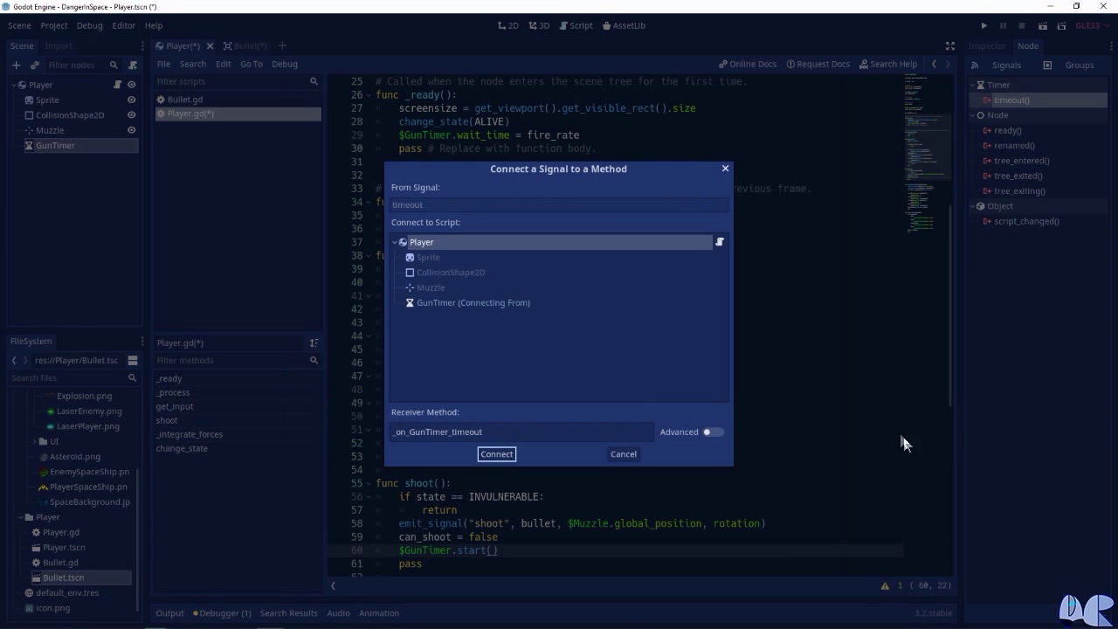
{"action": "left_click", "coordinate": [488, 456]}
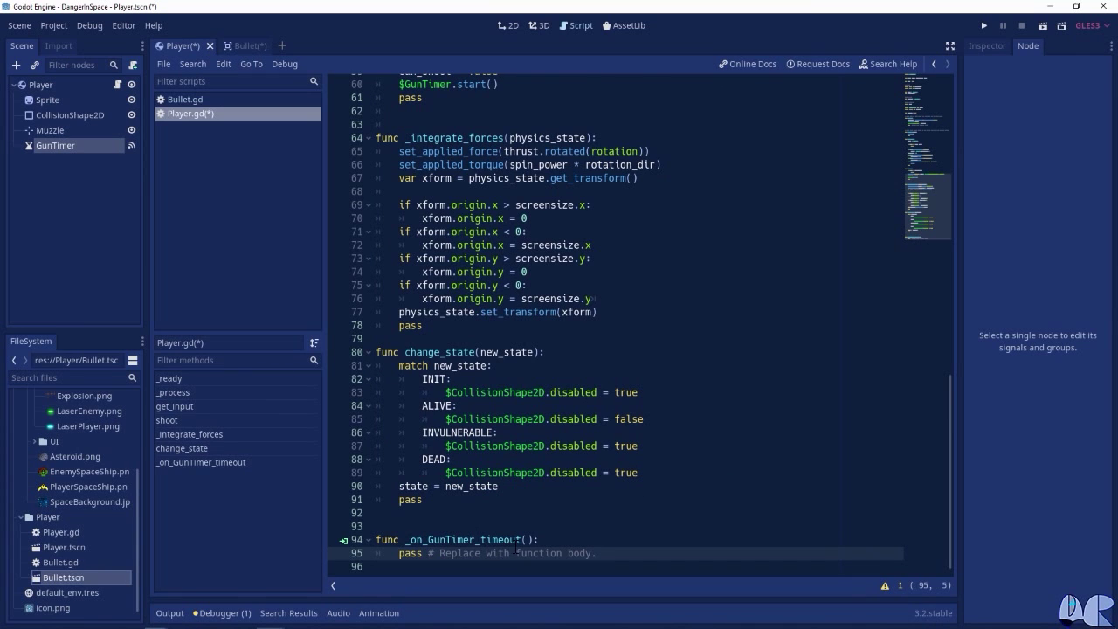
Make _on_GunTimer_timeout() set can_shoot = true.
{"action": "left_click", "coordinate": [561, 539]}
{"action": "key", "text": "Return"}
{"action": "type", "text": "can"}
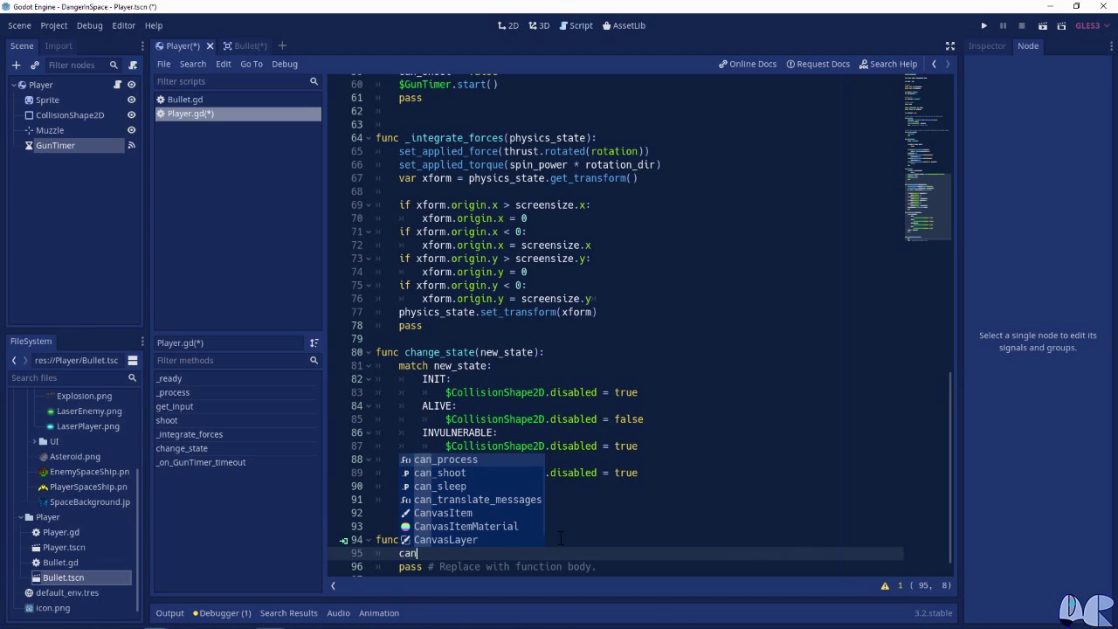
{"action": "key", "text": "Down"}
{"action": "key", "text": "Return"}
{"action": "type", "text": "= true"}
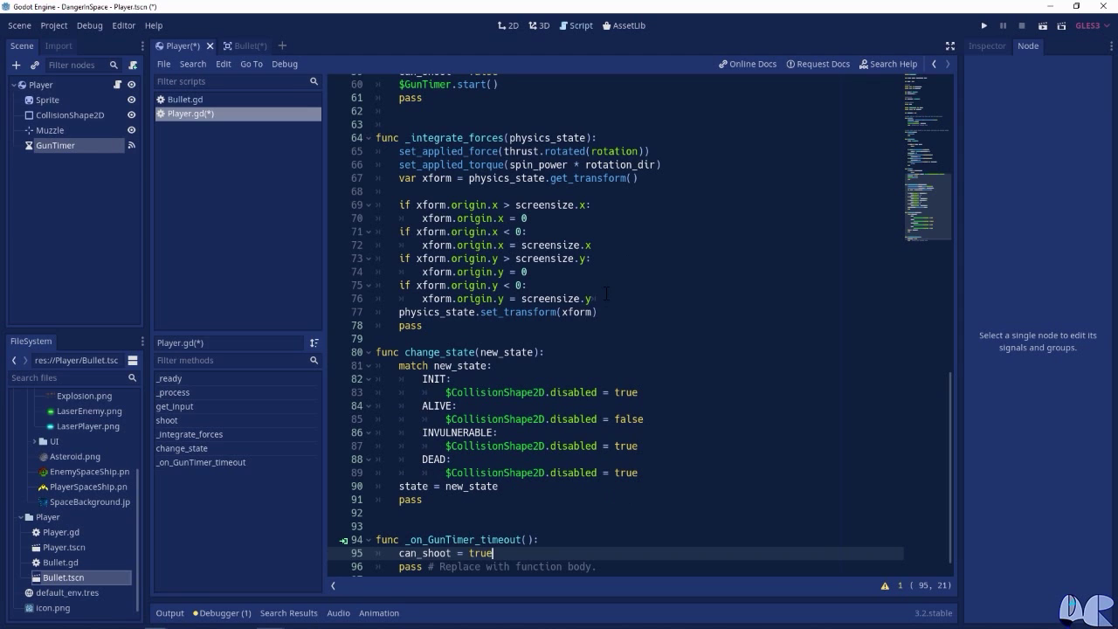
{"action": "left_click", "coordinate": [17, 27]}
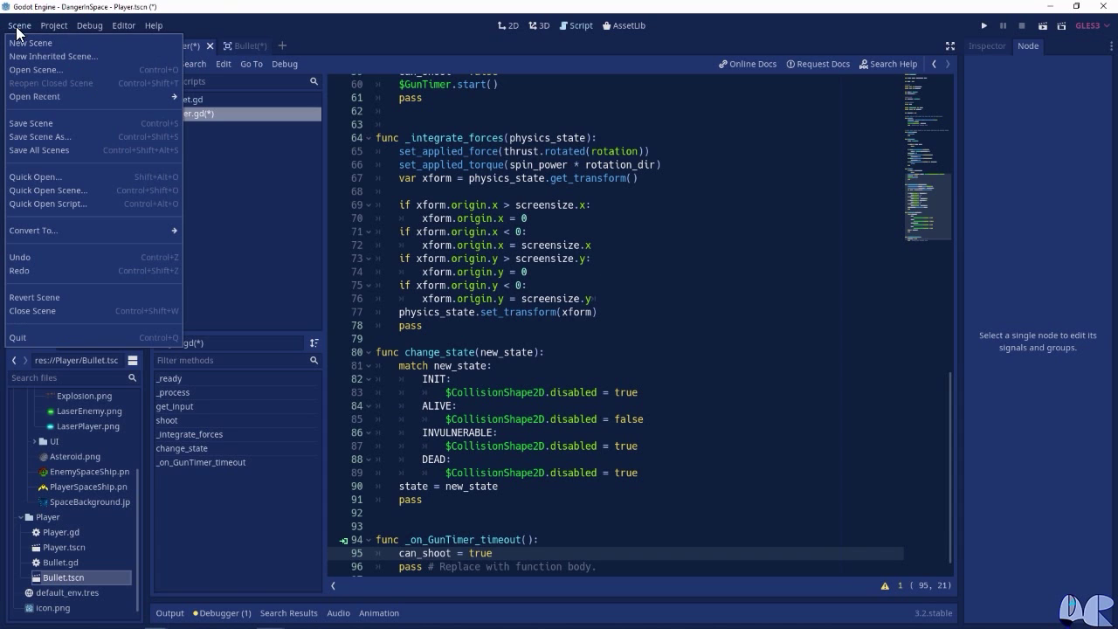
Save all scenes and start a new empty scene in the 2D view.
{"action": "left_click", "coordinate": [42, 150]}
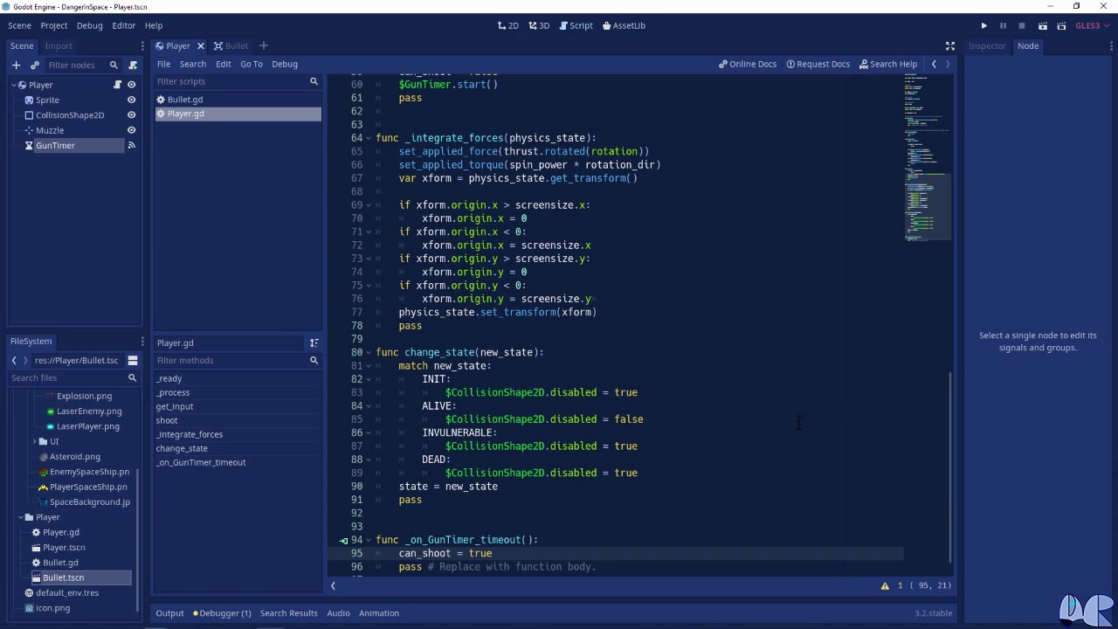
{"action": "left_click", "coordinate": [265, 45]}
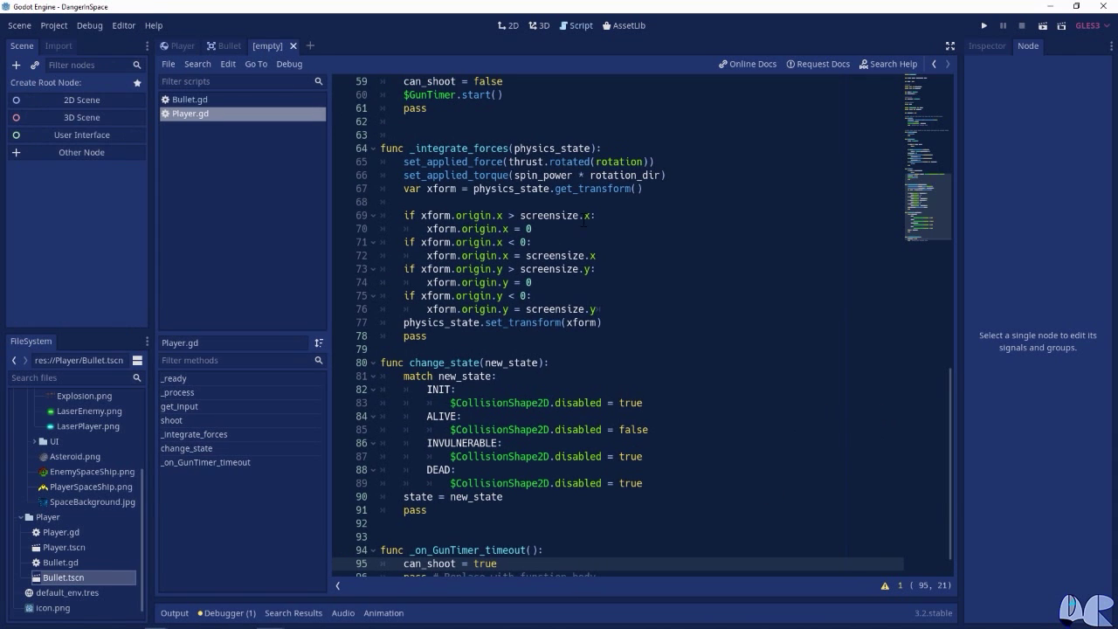
{"action": "left_click", "coordinate": [517, 24]}
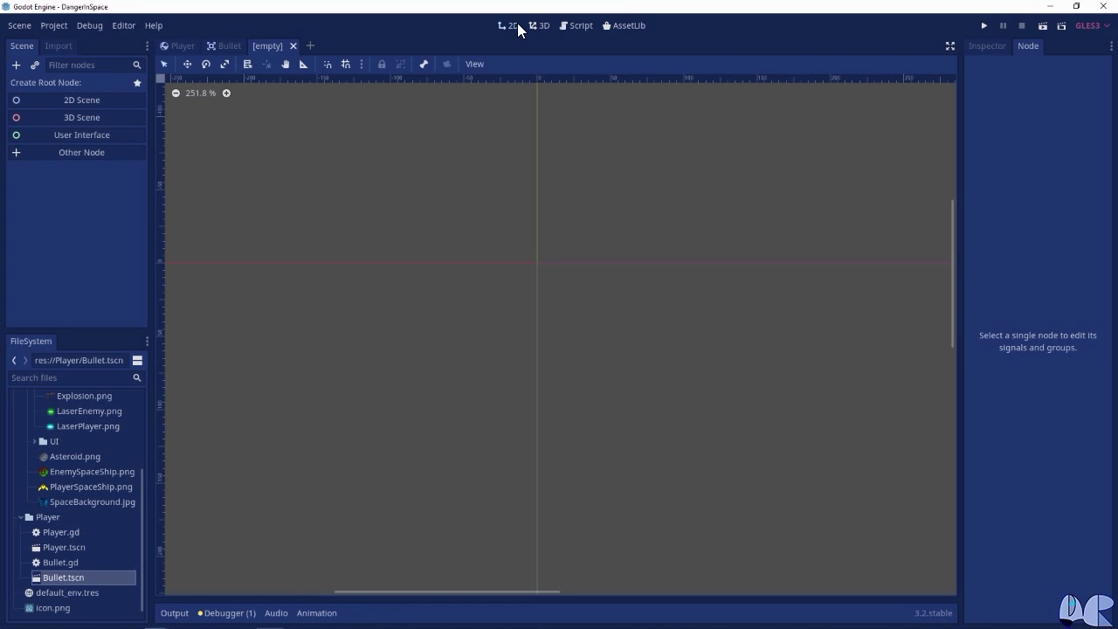
Create a plain Node as the scene root and rename it 'Main'.
{"action": "left_click", "coordinate": [16, 66]}
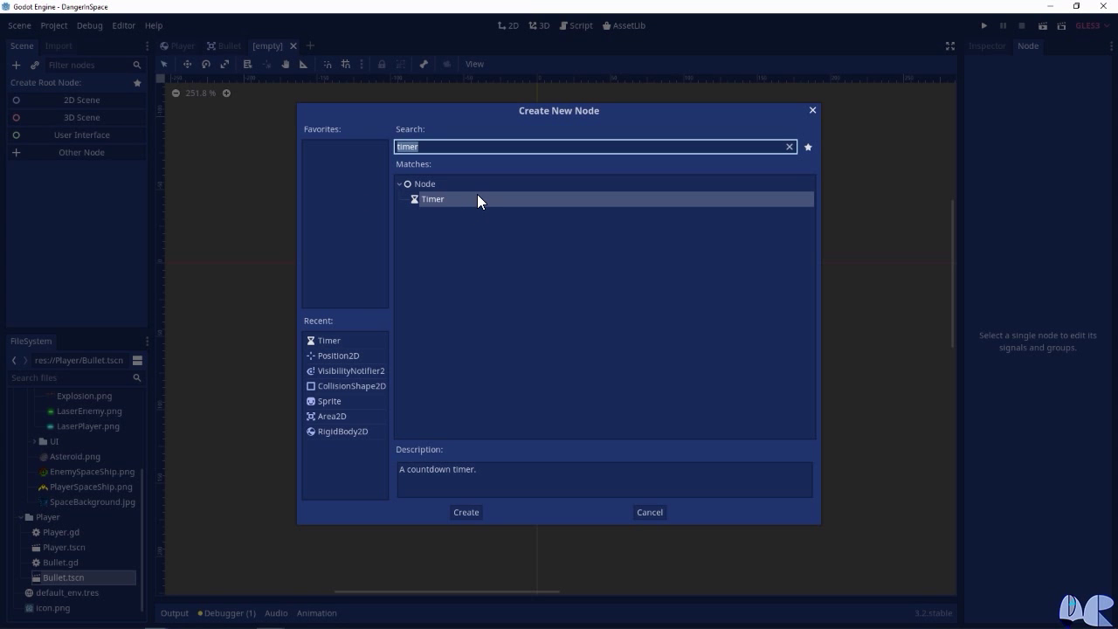
{"action": "type", "text": "node"}
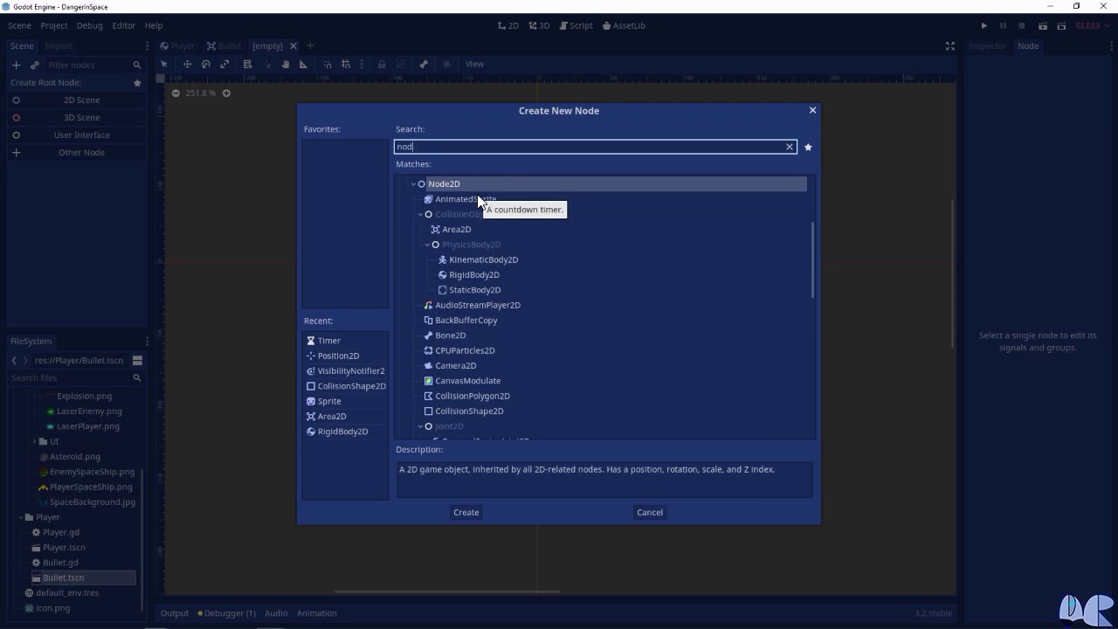
{"action": "left_click", "coordinate": [421, 184]}
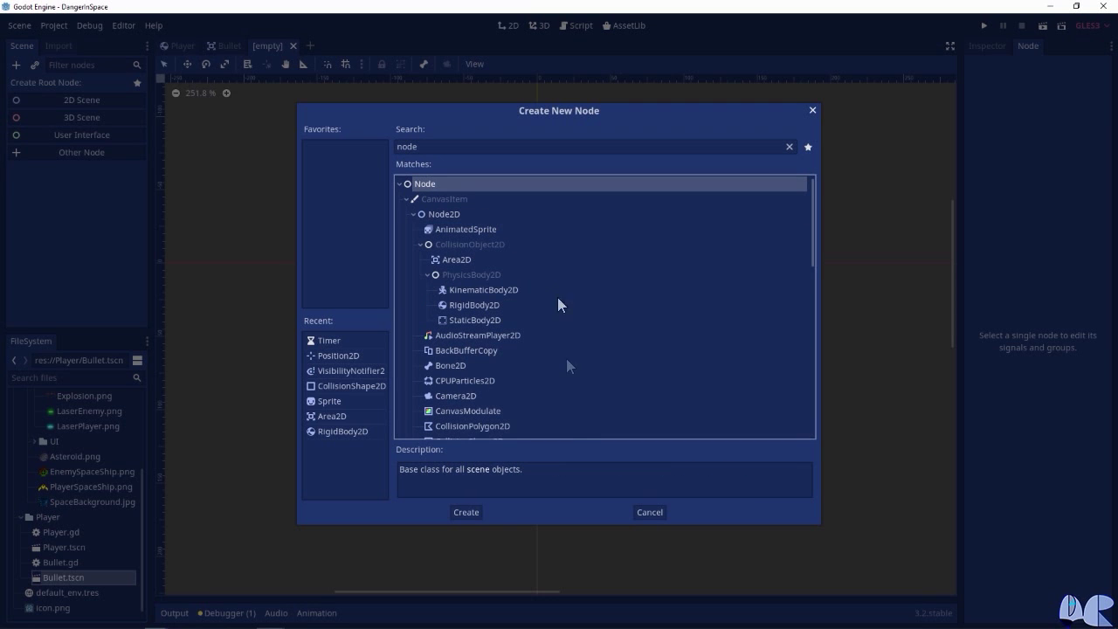
{"action": "left_click", "coordinate": [472, 514]}
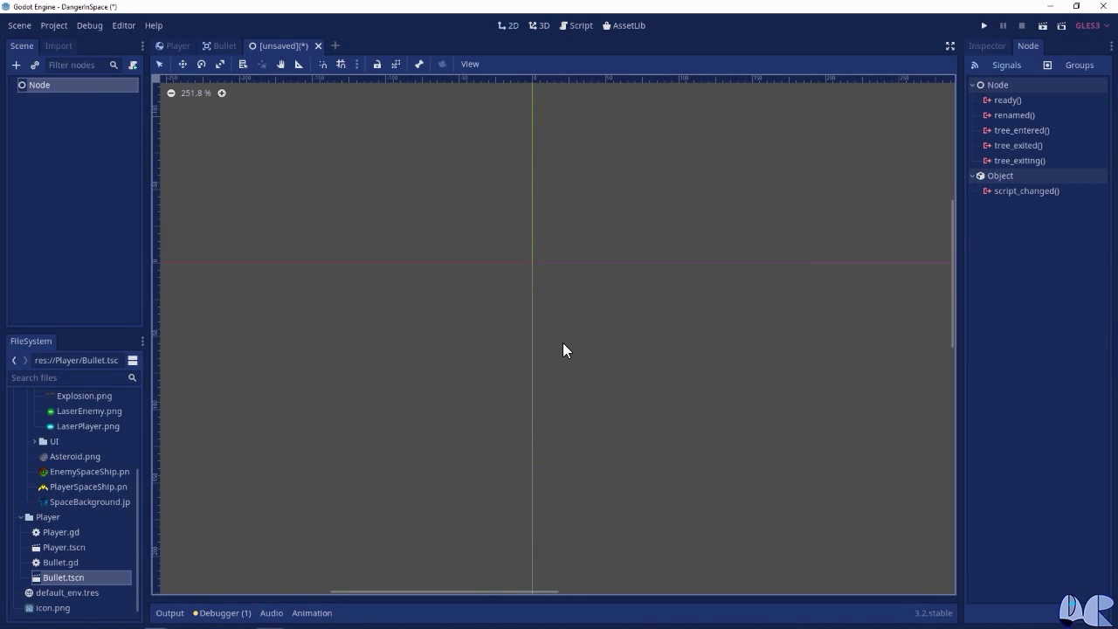
{"action": "double_click", "coordinate": [56, 84]}
{"action": "type", "text": "Main"}
{"action": "key", "text": "Return"}
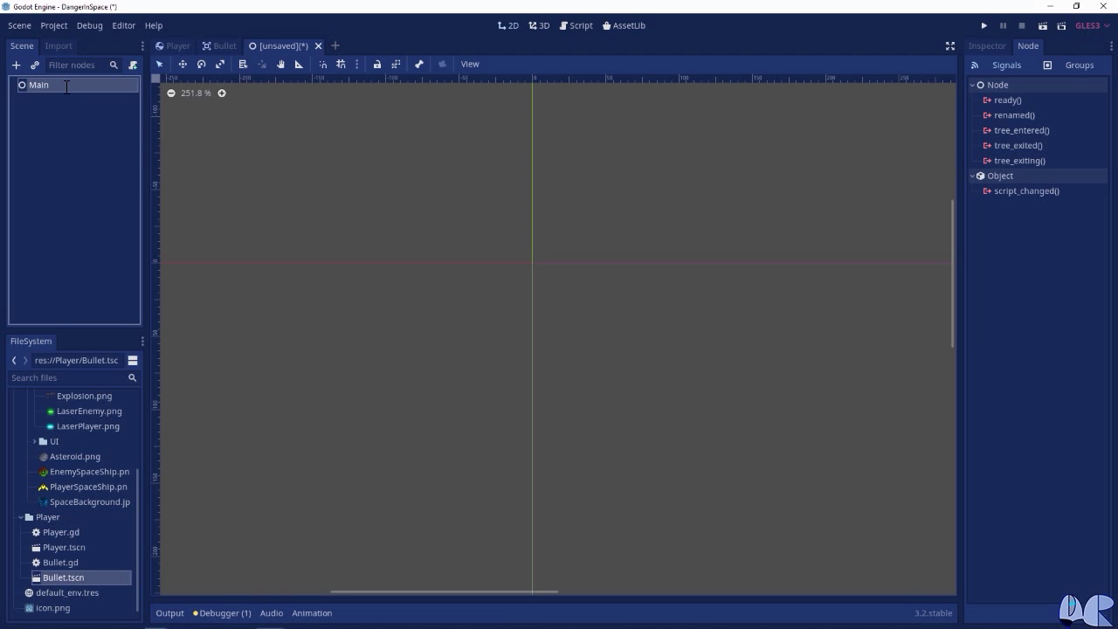
{"action": "left_click", "coordinate": [16, 63]}
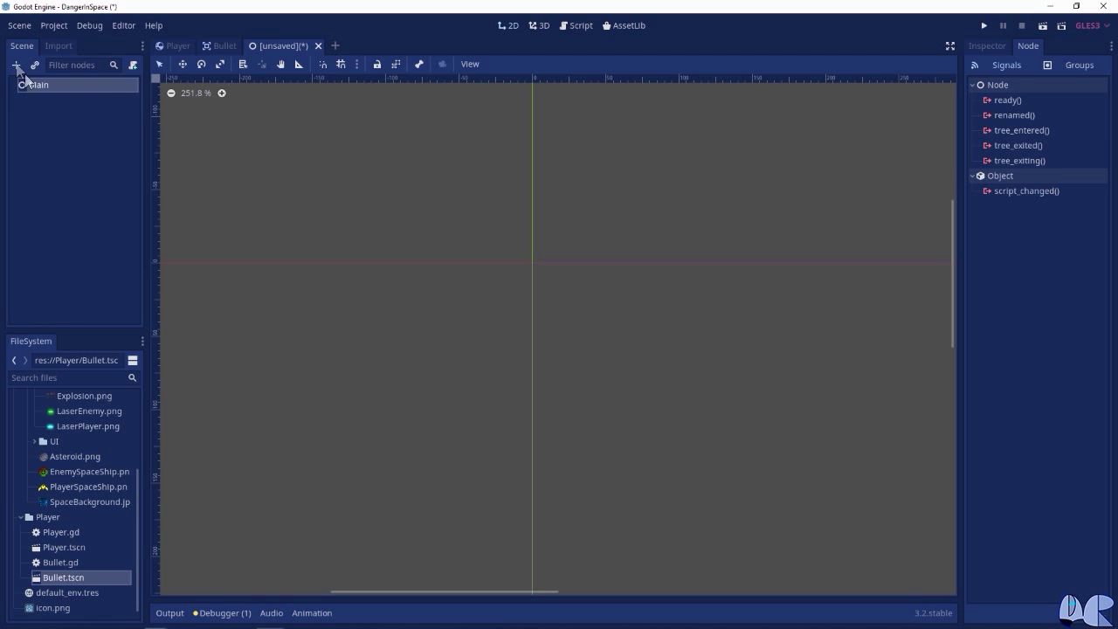
Create a Sprite child under Main and rename it 'Background'.
{"action": "left_click", "coordinate": [15, 63]}
{"action": "type", "text": "sprite"}
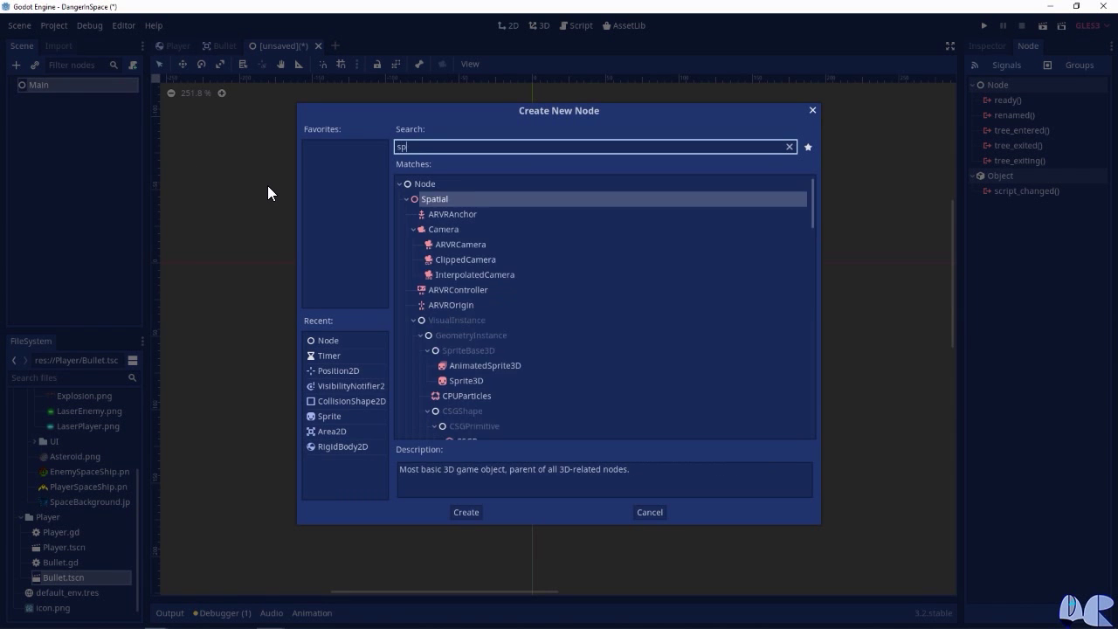
{"action": "key", "text": "Return"}
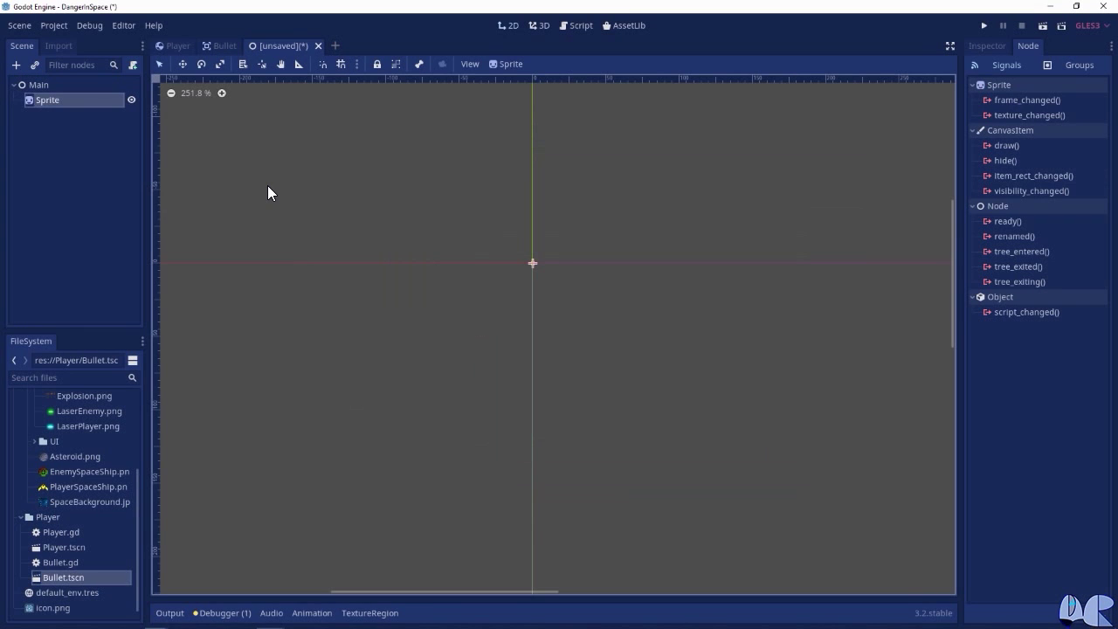
{"action": "double_click", "coordinate": [66, 101]}
{"action": "type", "text": "Bac"}
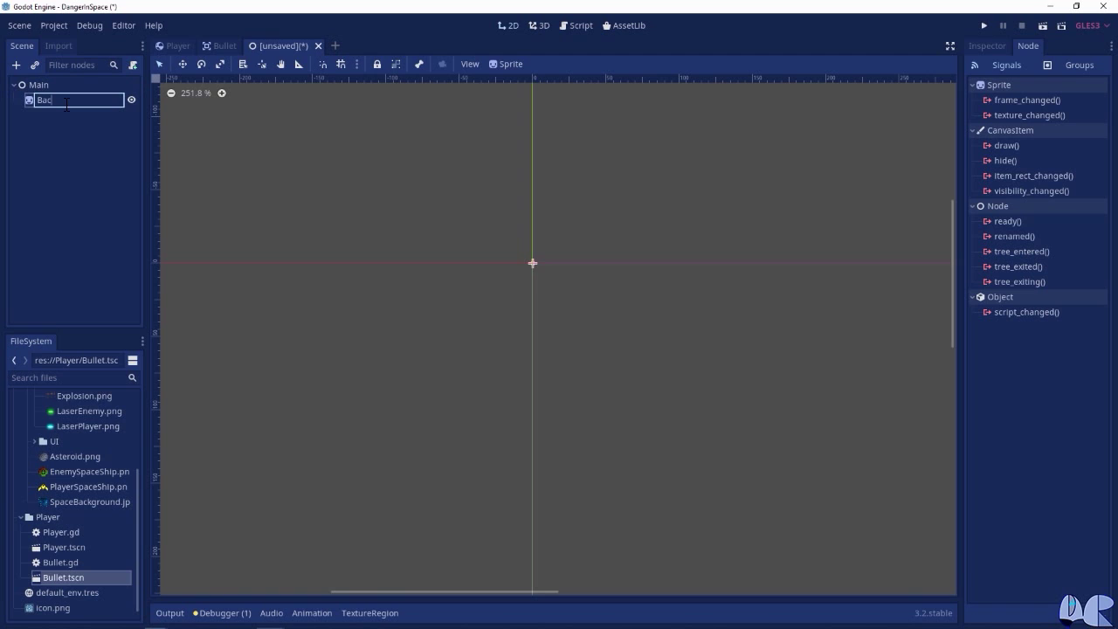
{"action": "type", "text": "kground"}
{"action": "key", "text": "Return"}
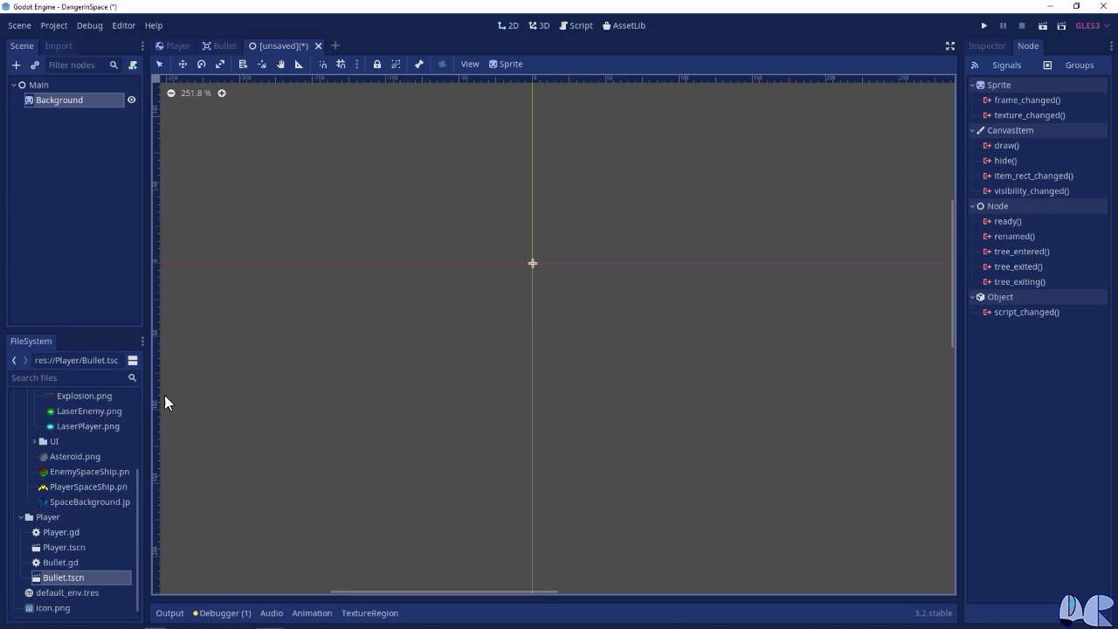
{"action": "scroll", "coordinate": [87, 463], "scroll_direction": "up", "scroll_amount": 5}
{"action": "scroll", "coordinate": [87, 471], "scroll_direction": "down", "scroll_amount": 1}
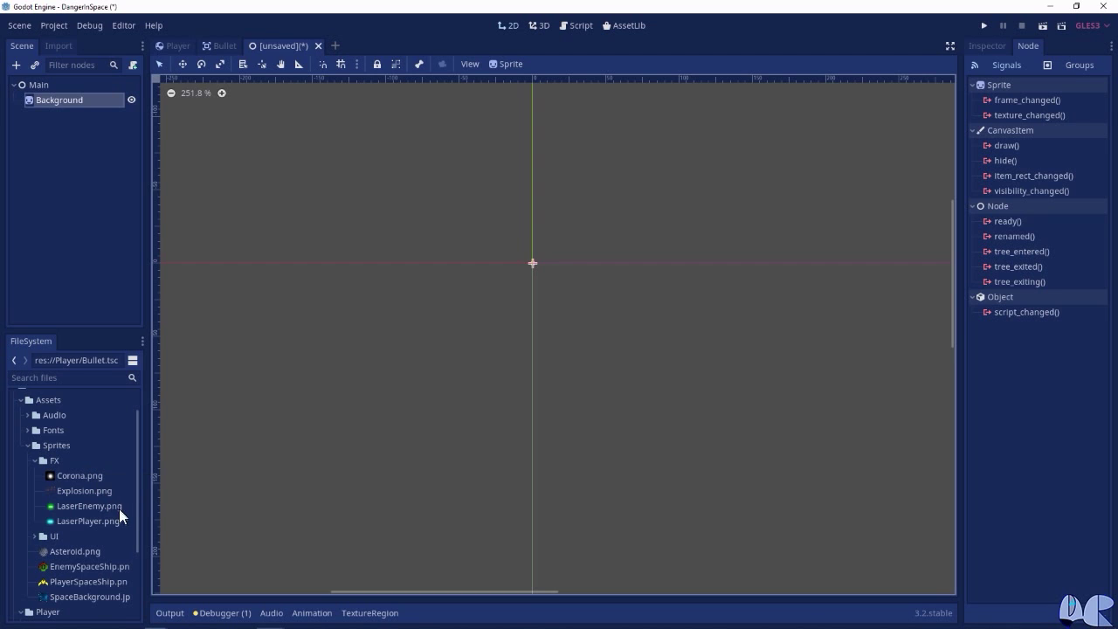
{"action": "scroll", "coordinate": [111, 549], "scroll_direction": "down", "scroll_amount": 1}
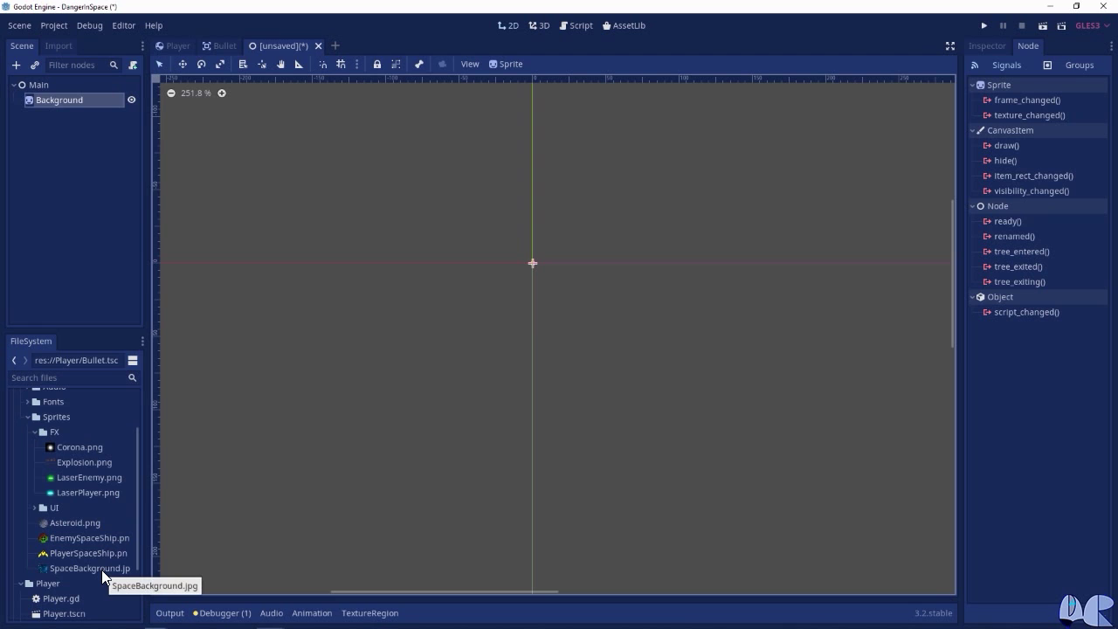
Assign SpaceBackground.jpg as the Background sprite's texture.
{"action": "left_click", "coordinate": [987, 45]}
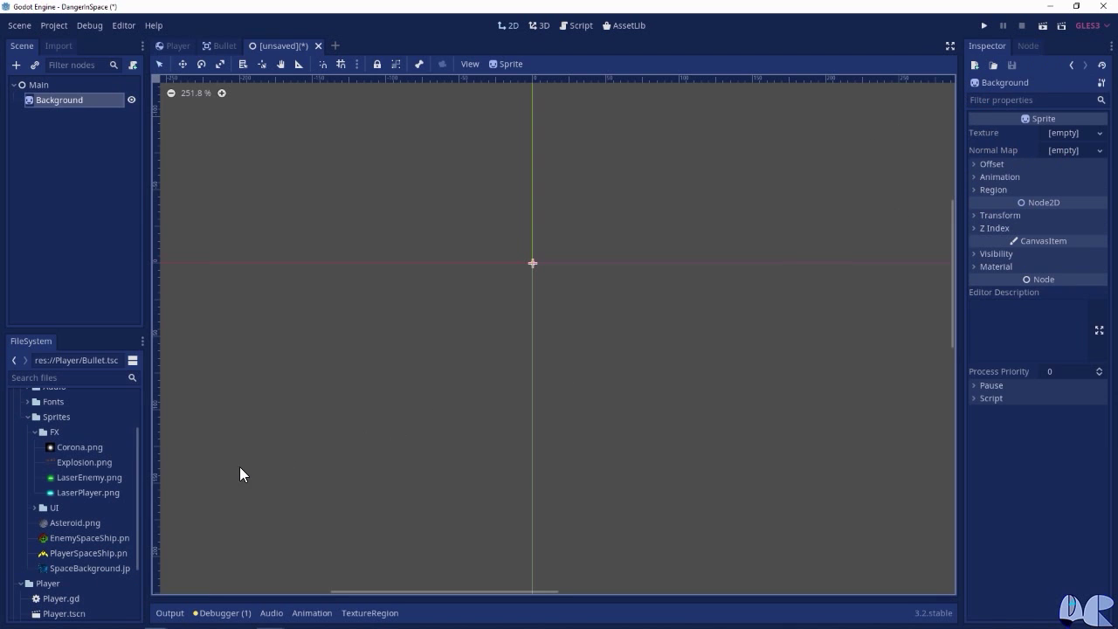
{"action": "left_click_drag", "start_coordinate": [107, 566], "coordinate": [1052, 131]}
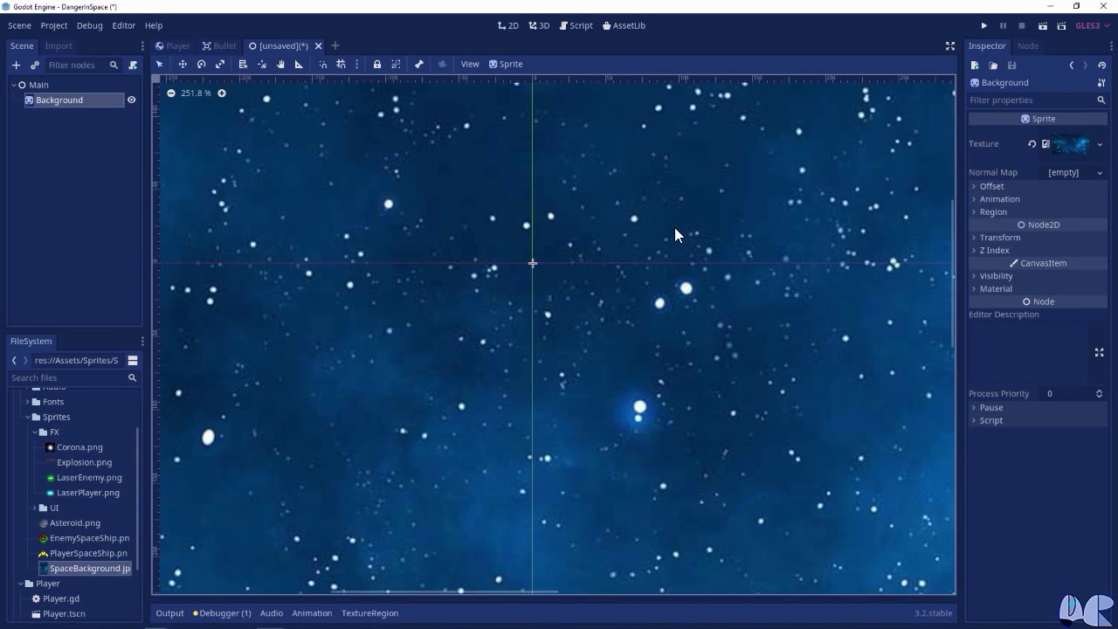
{"action": "scroll", "coordinate": [673, 225], "scroll_direction": "down", "scroll_amount": 5}
{"action": "scroll", "coordinate": [657, 235], "scroll_direction": "down", "scroll_amount": 2}
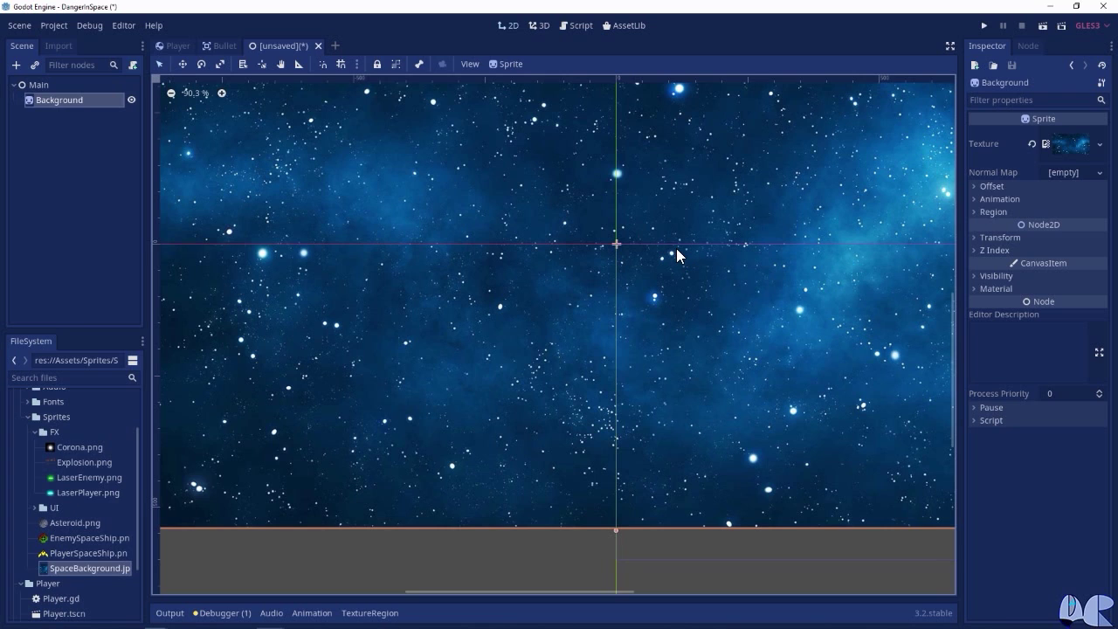
Set the Background's Transform position to x 512, y 300.
{"action": "left_click", "coordinate": [999, 239]}
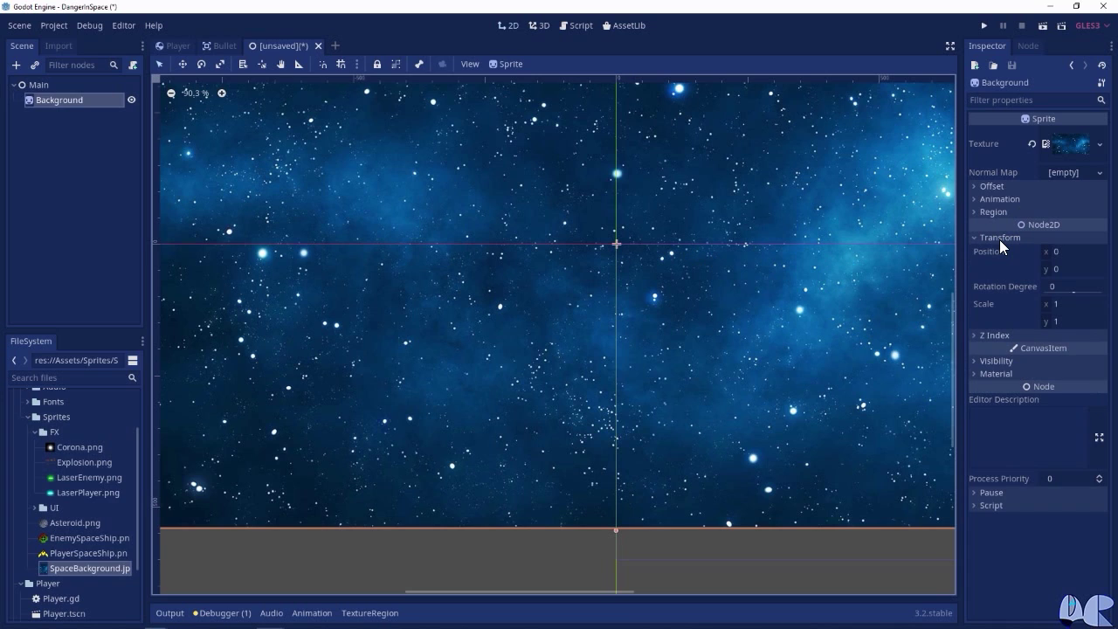
{"action": "left_click", "coordinate": [1063, 252]}
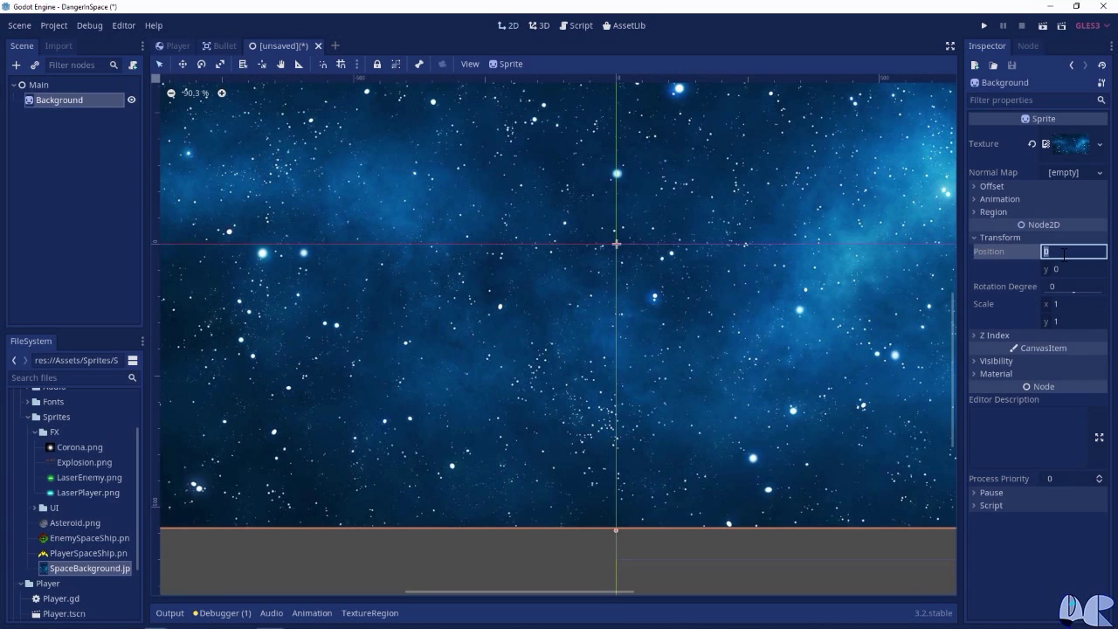
{"action": "type", "text": "512"}
{"action": "key", "text": "Return"}
{"action": "left_click", "coordinate": [1061, 268]}
{"action": "type", "text": "300"}
{"action": "key", "text": "Return"}
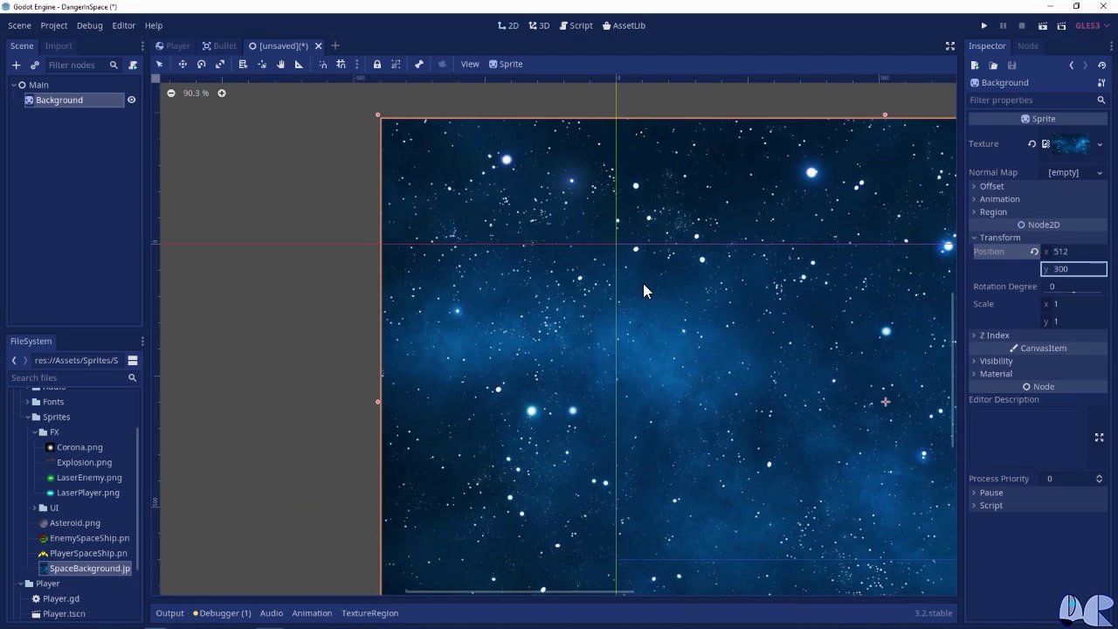
{"action": "scroll", "coordinate": [643, 283], "scroll_direction": "down", "scroll_amount": 2}
{"action": "scroll", "coordinate": [641, 284], "scroll_direction": "down", "scroll_amount": 2}
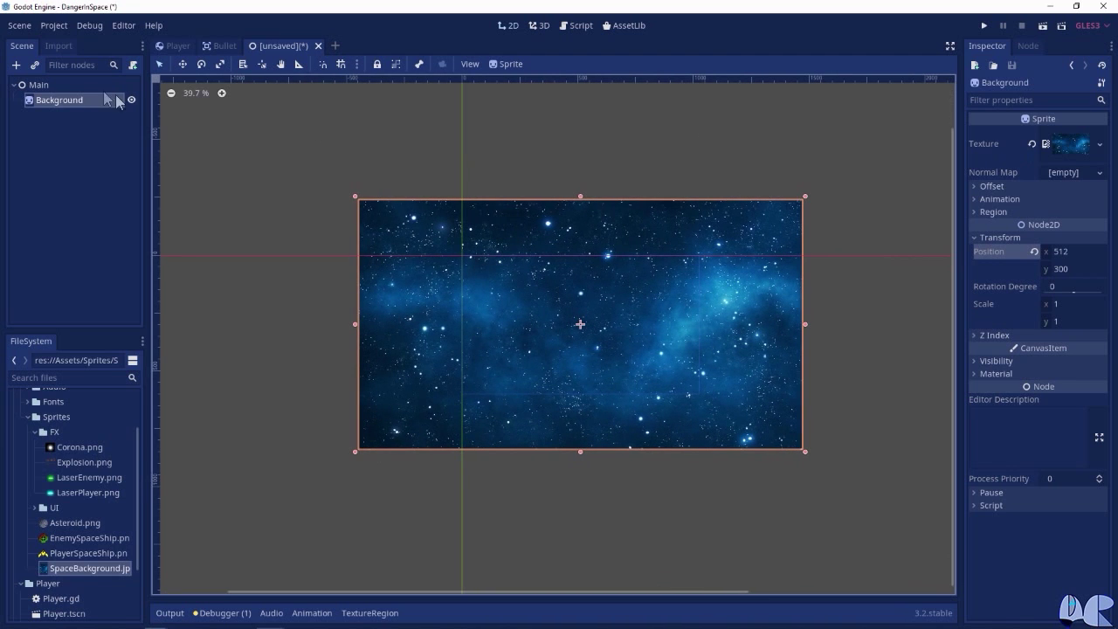
{"action": "left_click", "coordinate": [37, 86]}
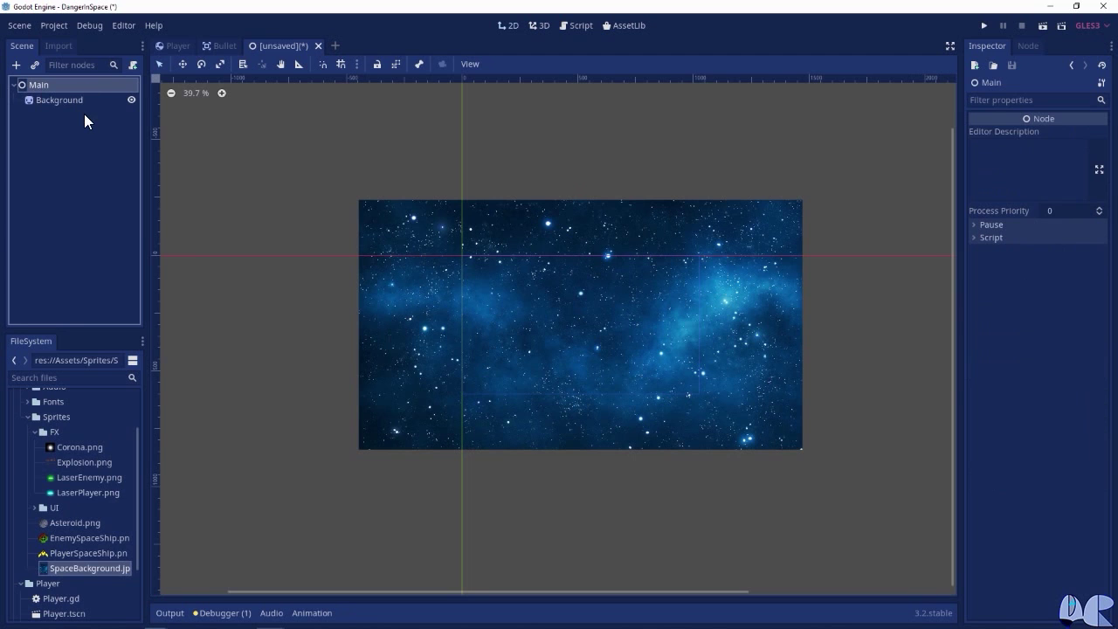
Instance Player/Player.tscn as a child of Main.
{"action": "left_click", "coordinate": [35, 64]}
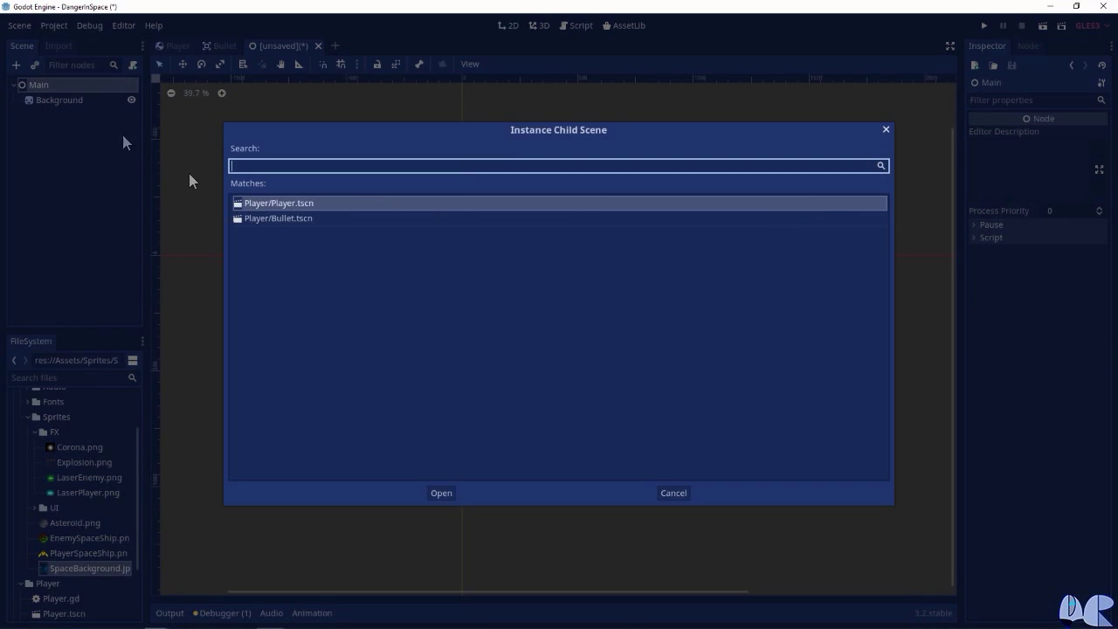
{"action": "left_click", "coordinate": [446, 493]}
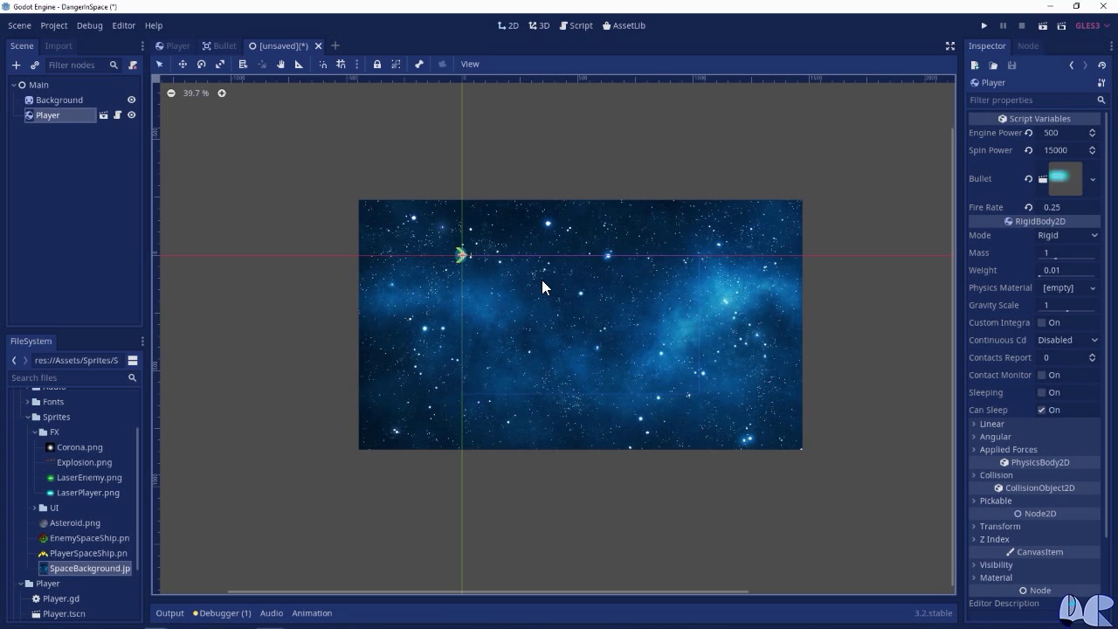
Create a new folder named 'Main' at the project root from the Save Scene As dialog.
{"action": "left_click", "coordinate": [20, 26]}
{"action": "left_click", "coordinate": [40, 138]}
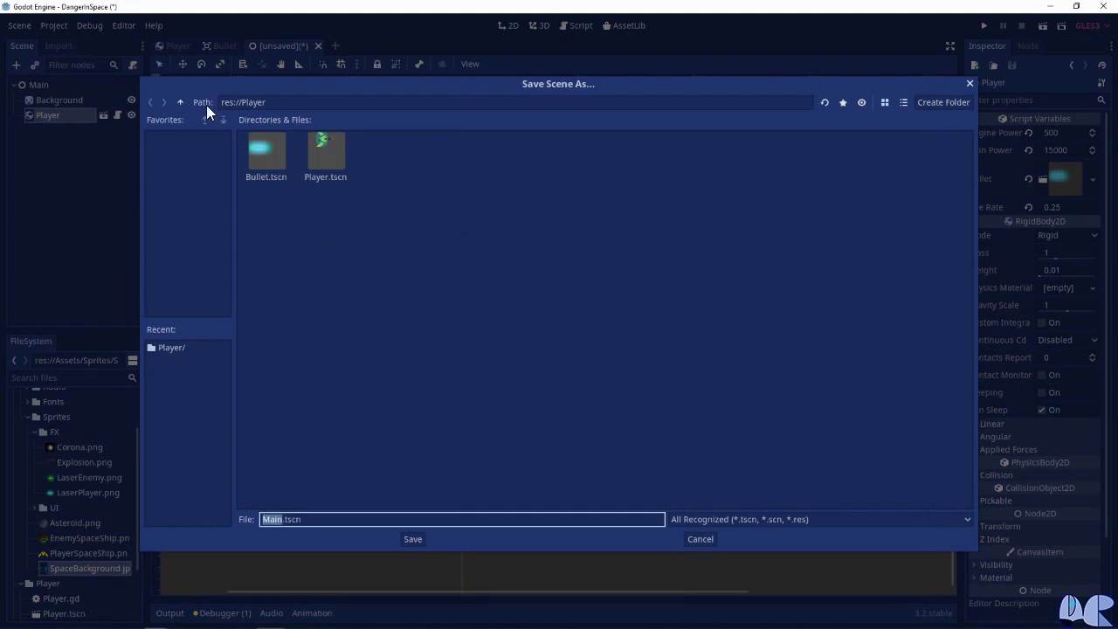
{"action": "left_click", "coordinate": [181, 101]}
{"action": "right_click", "coordinate": [501, 190]}
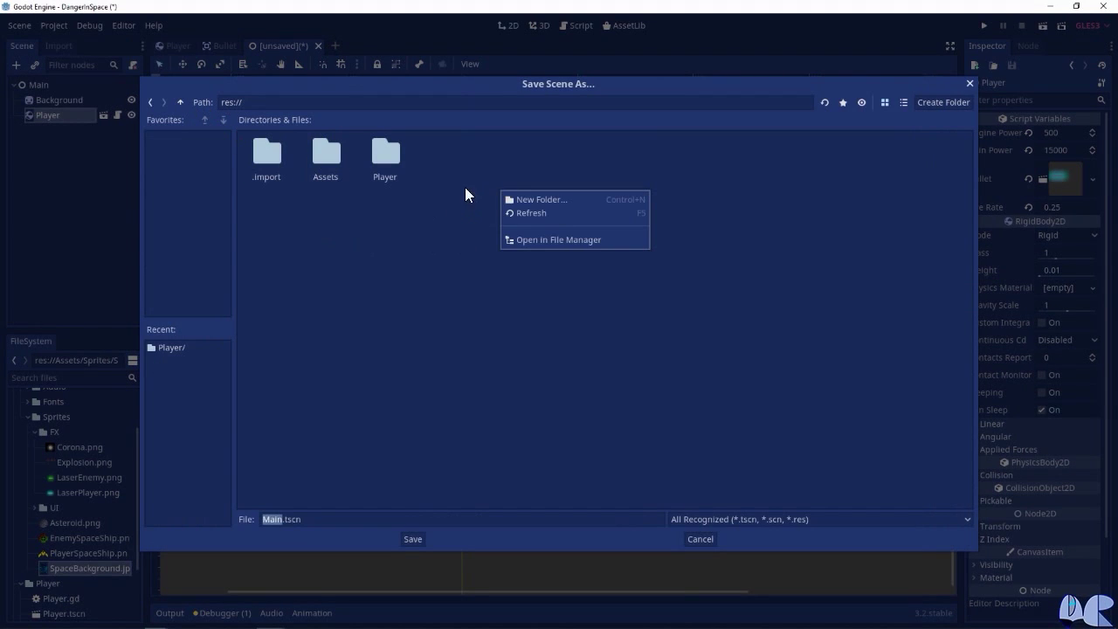
{"action": "left_click", "coordinate": [515, 200]}
{"action": "type", "text": "Main"}
{"action": "key", "text": "Return"}
Save the scene as Main.tscn inside the Main folder.
{"action": "left_click", "coordinate": [423, 536]}
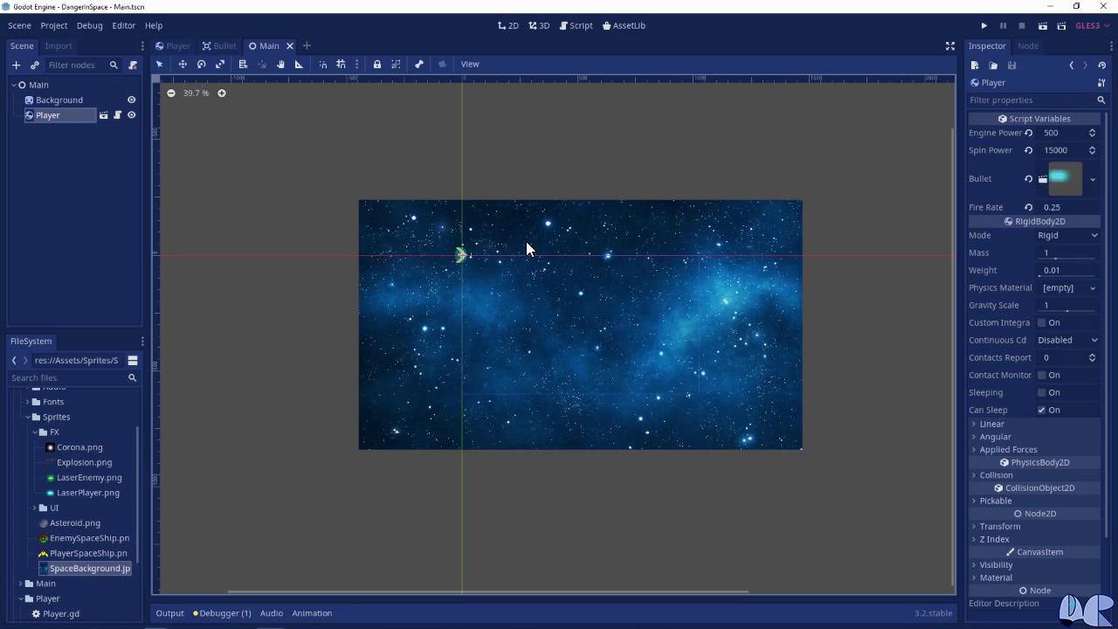
{"action": "left_click", "coordinate": [37, 85]}
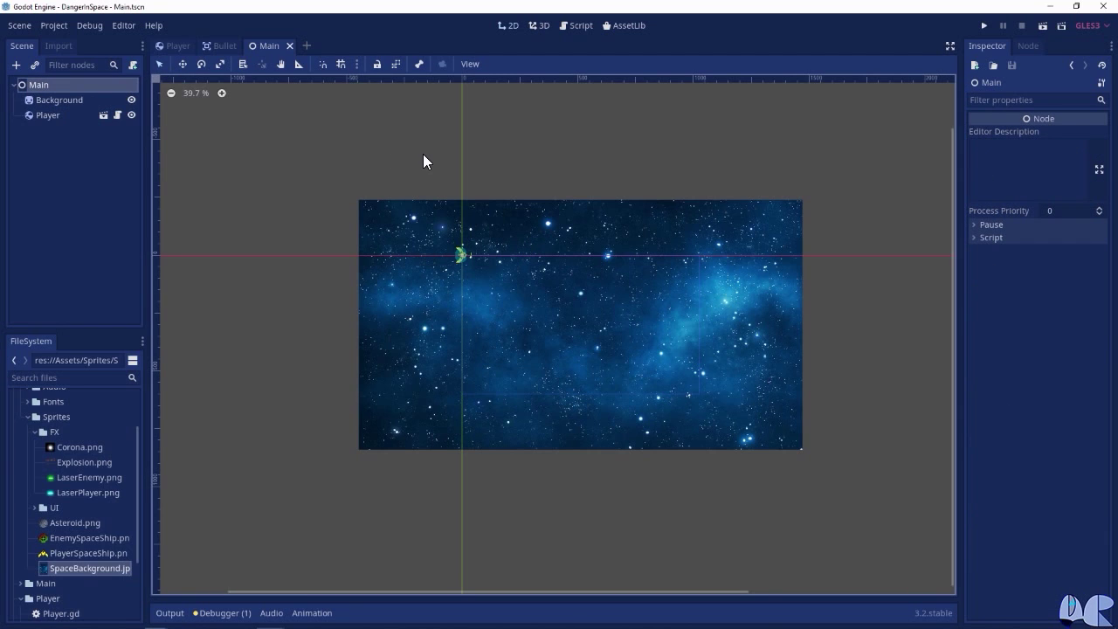
{"action": "right_click", "coordinate": [61, 85]}
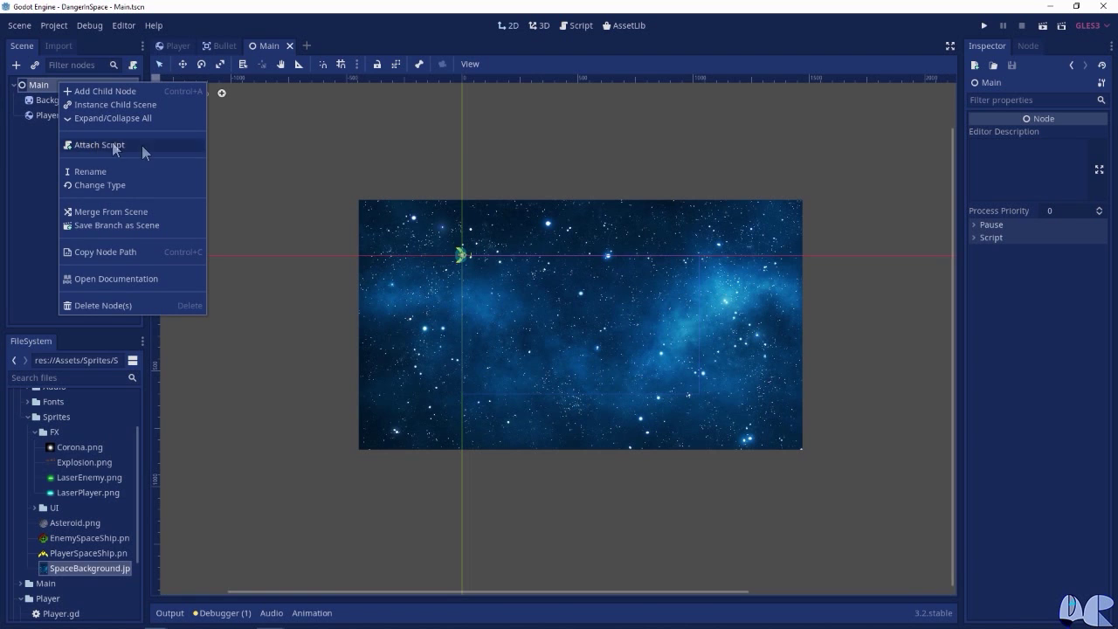
Attach a new Main.gd script to the Main node and delete its example variable comment lines.
{"action": "left_click", "coordinate": [96, 144]}
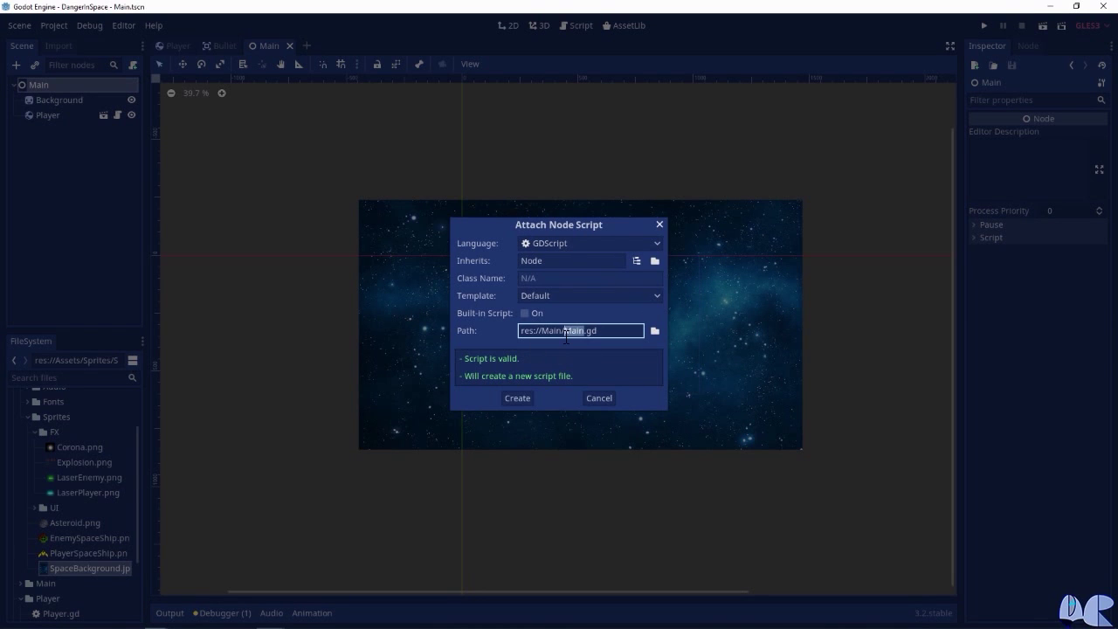
{"action": "left_click", "coordinate": [521, 397]}
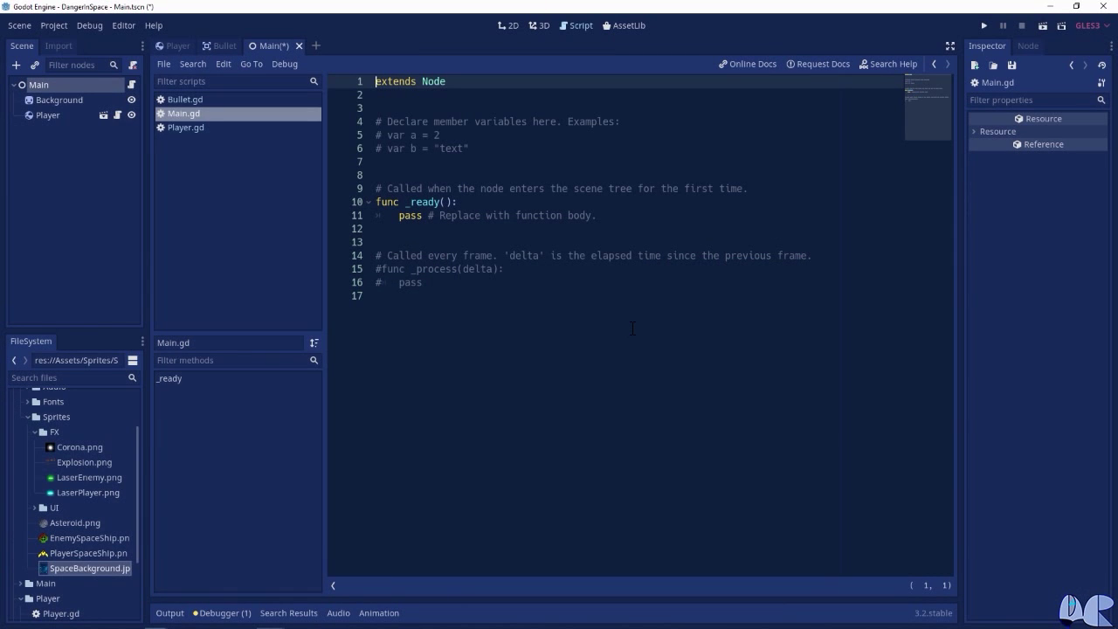
{"action": "left_click", "coordinate": [452, 175]}
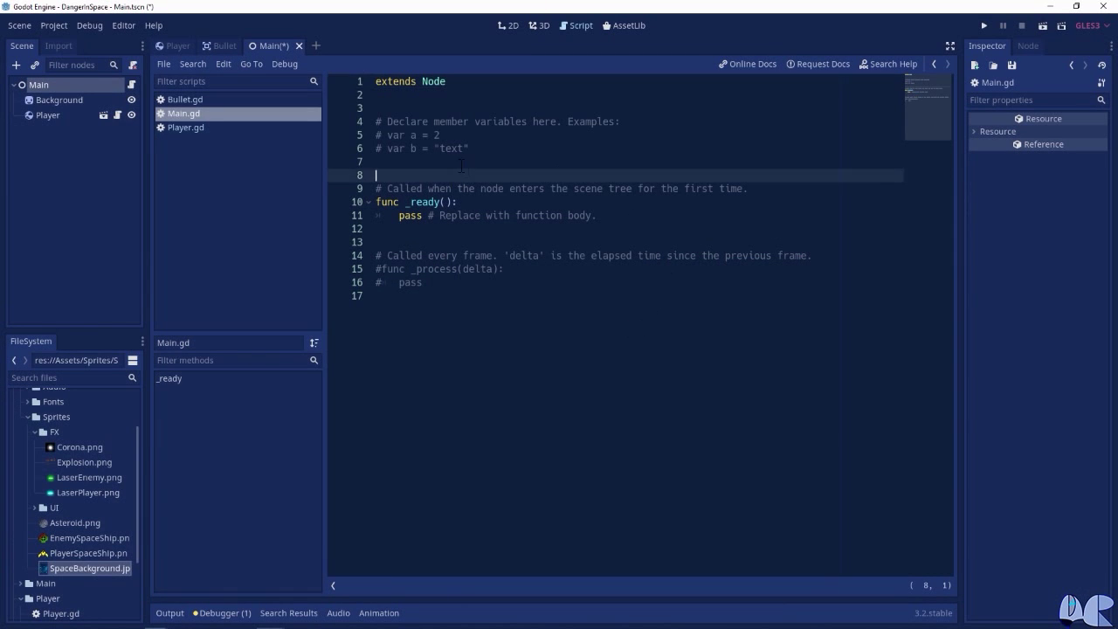
{"action": "key", "text": "shift+Up"}
{"action": "key", "text": "shift+Up"}
{"action": "key", "text": "shift+Up"}
{"action": "key", "text": "BackSpace"}
{"action": "key", "text": "BackSpace"}
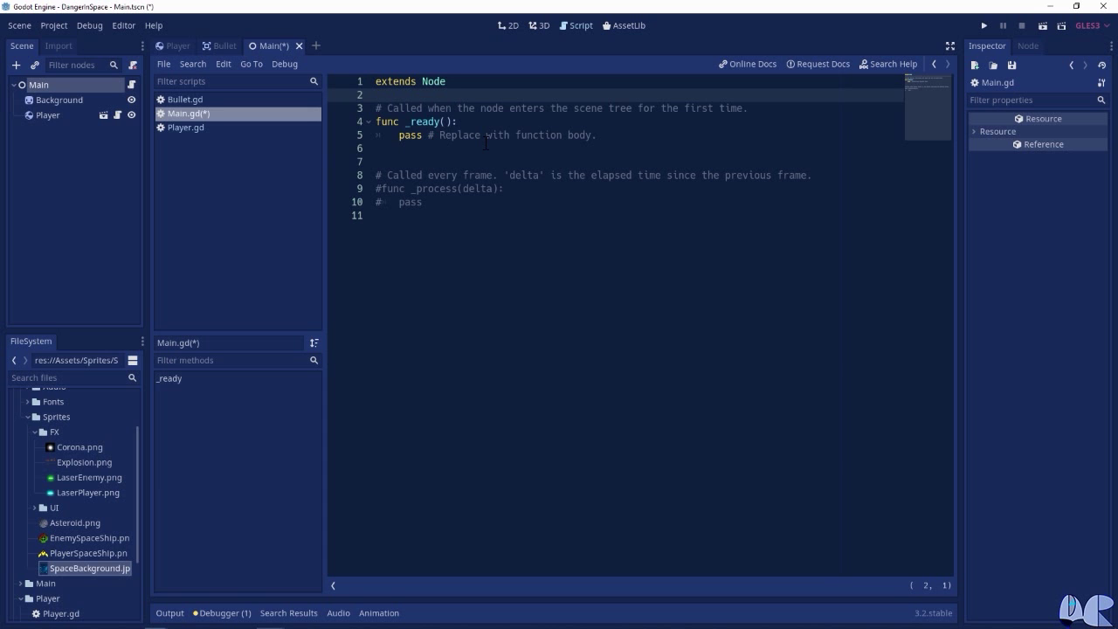
{"action": "left_click", "coordinate": [50, 114]}
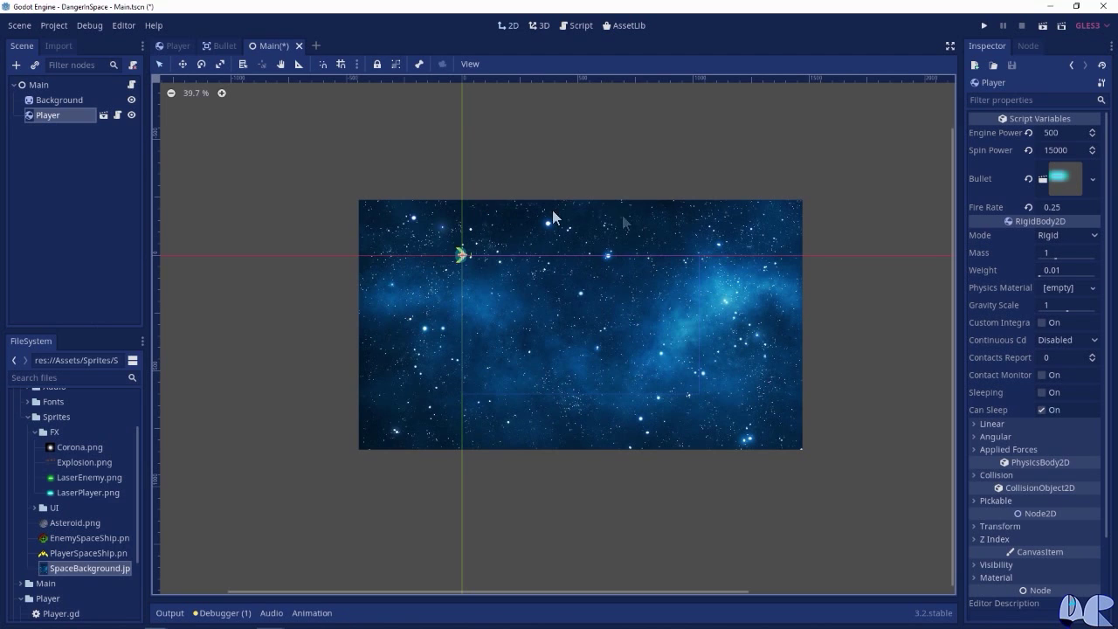
Connect the Player's shoot() signal to Main, generating the _on_Player_shoot handler.
{"action": "left_click", "coordinate": [1026, 47]}
{"action": "left_click", "coordinate": [1009, 101]}
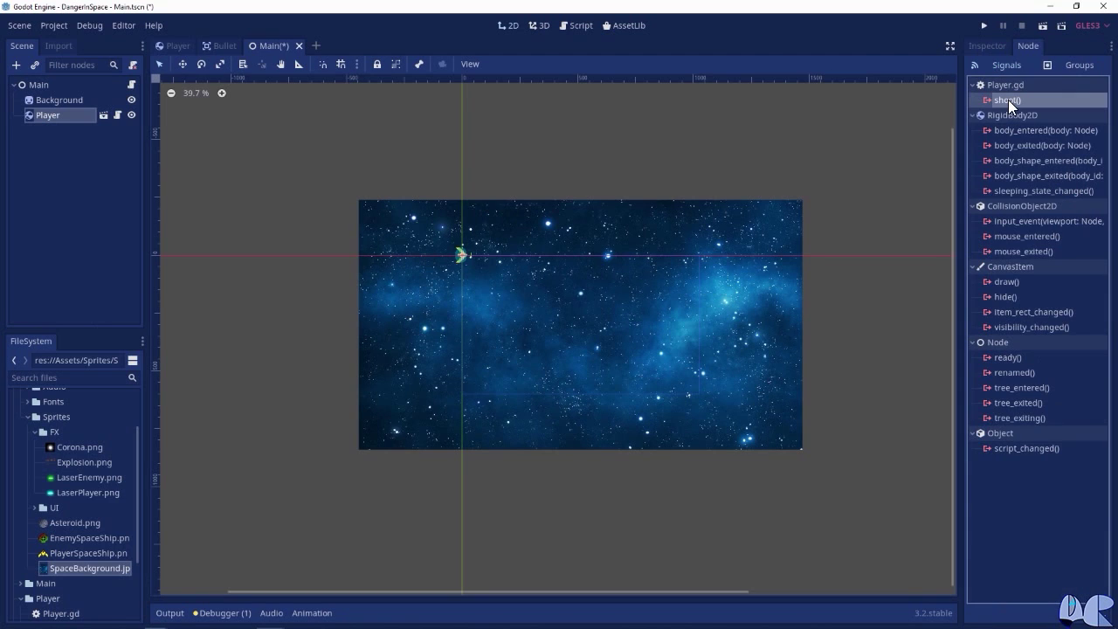
{"action": "left_click", "coordinate": [1081, 612]}
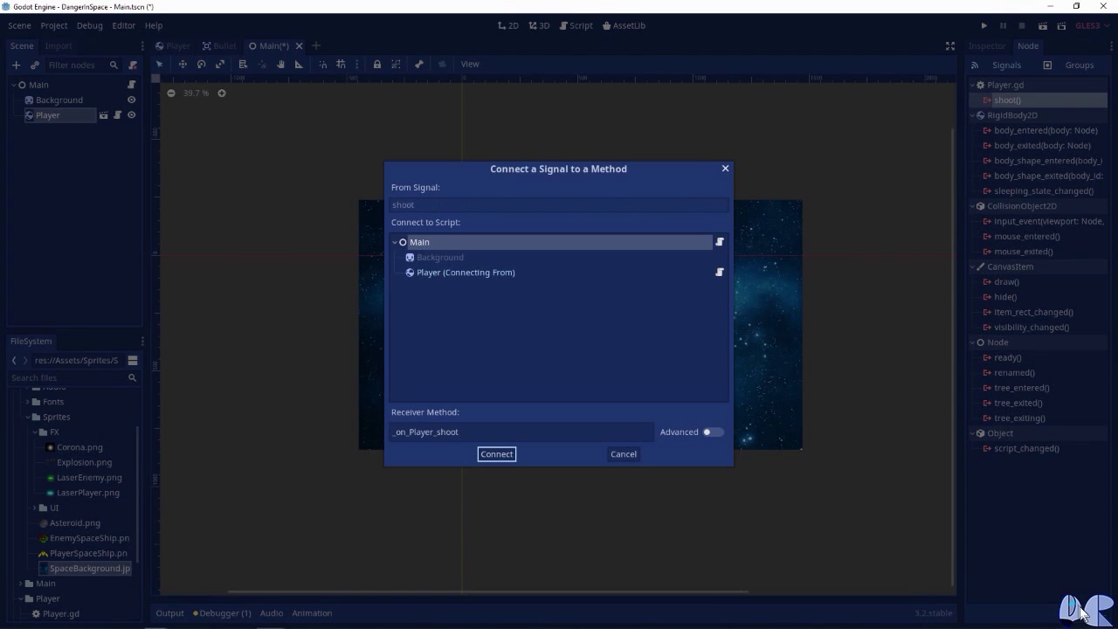
{"action": "left_click", "coordinate": [500, 455]}
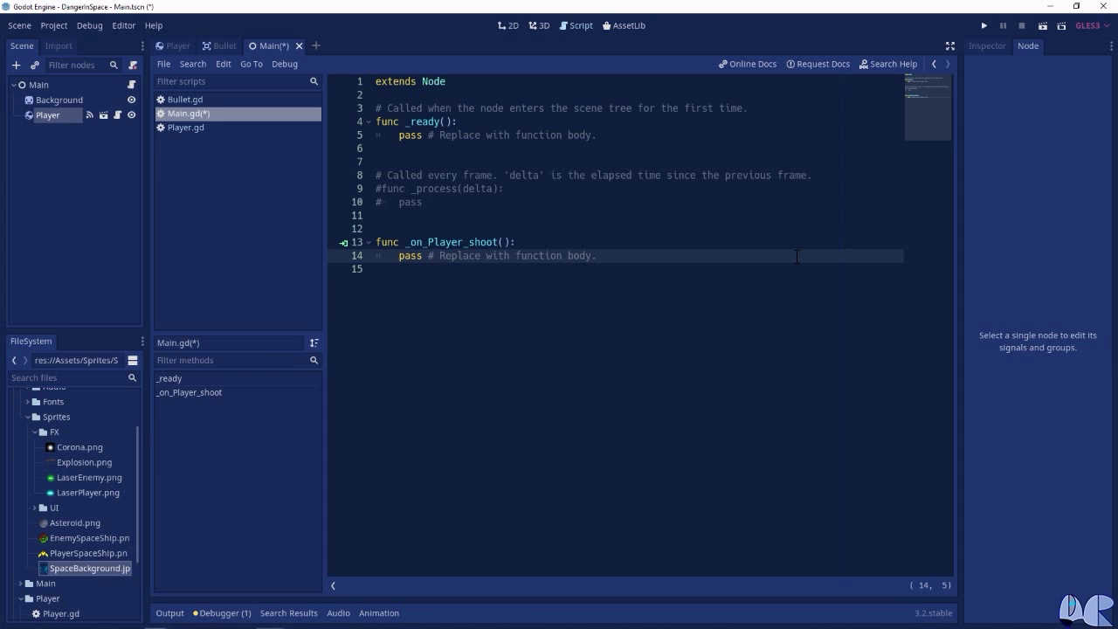
Give _on_Player_shoot the parameters bullet, pos, dir.
{"action": "left_click", "coordinate": [545, 243]}
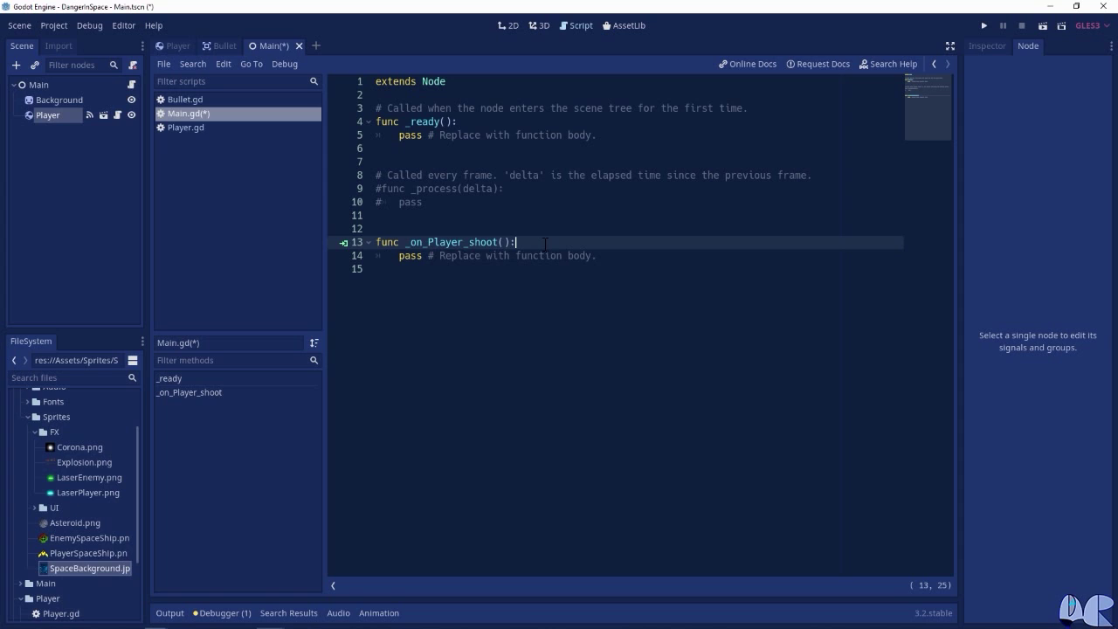
{"action": "key", "text": "Left"}
{"action": "key", "text": "Left"}
{"action": "type", "text": "bu"}
{"action": "type", "text": "llet, pos, dir"}
{"action": "key", "text": "Right"}
Write the handler body: var b = bullet.instance(), b.start(pos, dir), add_child(b).
{"action": "key", "text": "Return"}
{"action": "type", "text": "var b "}
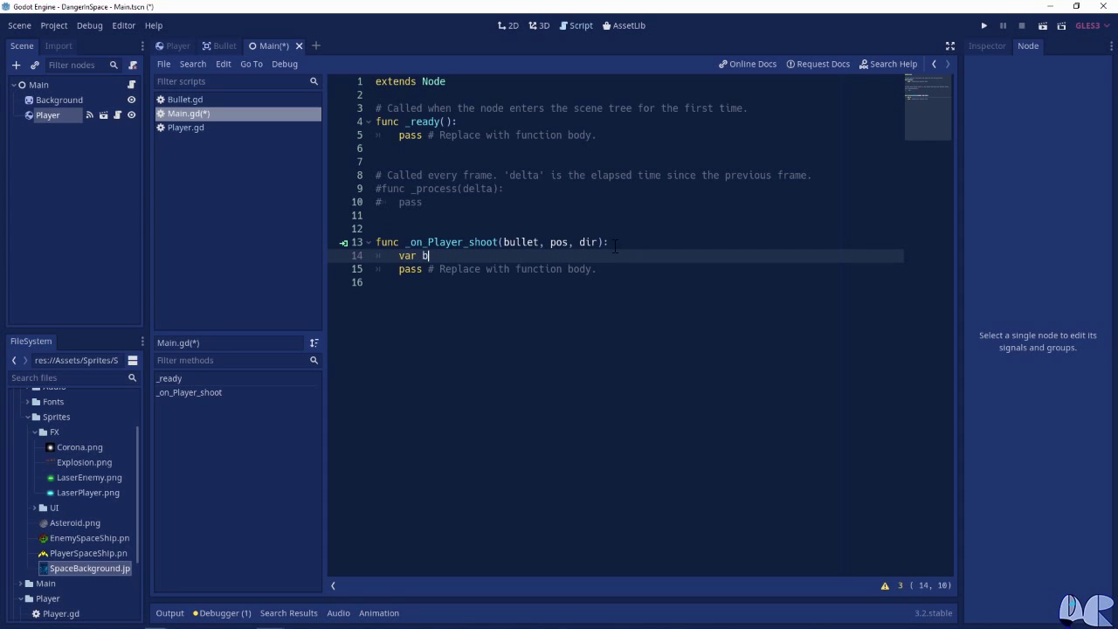
{"action": "type", "text": "= "}
{"action": "type", "text": "bullet"}
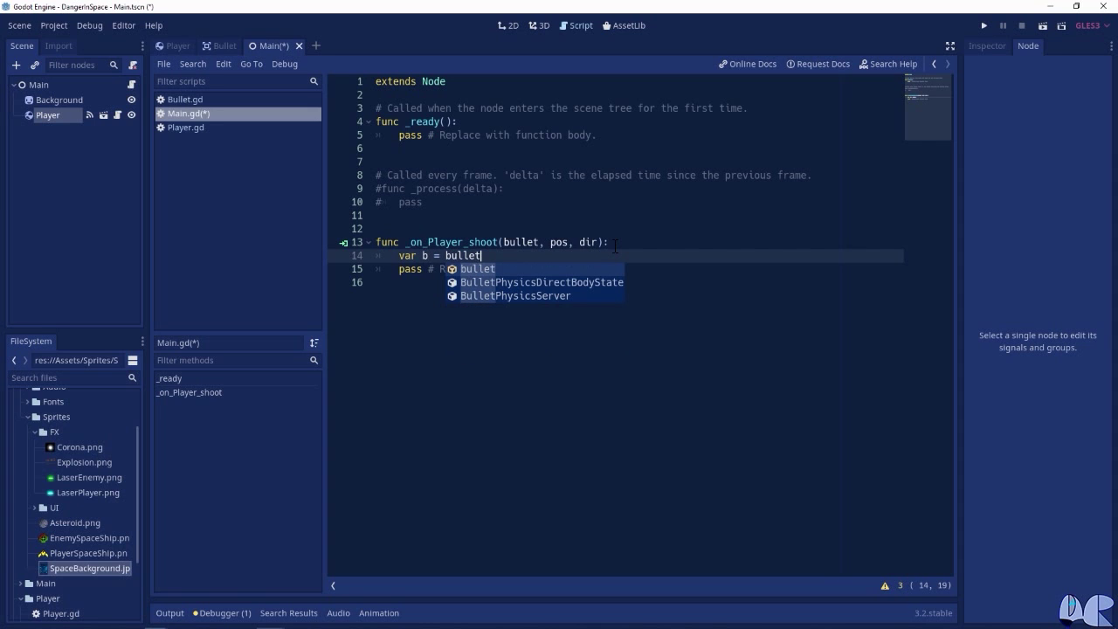
{"action": "type", "text": ".in"}
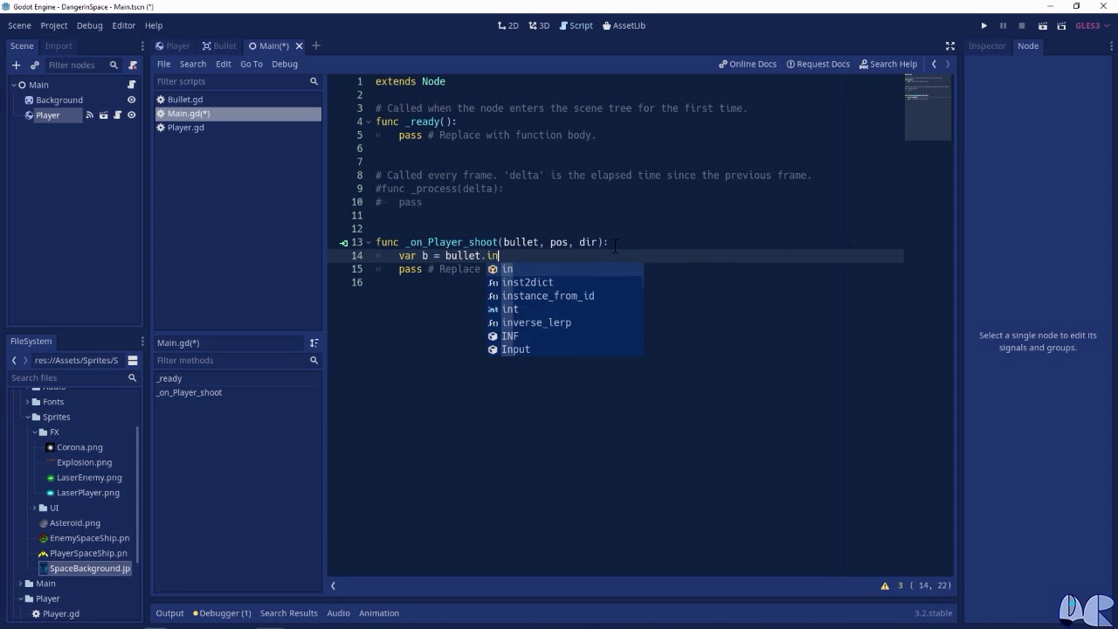
{"action": "type", "text": "stance("}
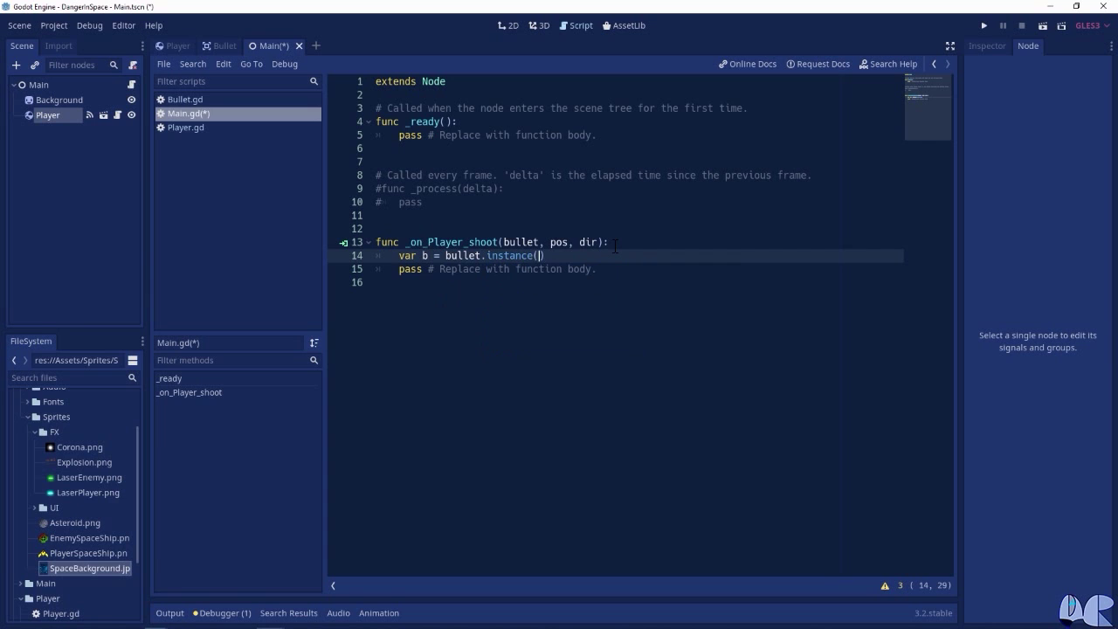
{"action": "type", "text": ")"}
{"action": "key", "text": "Return"}
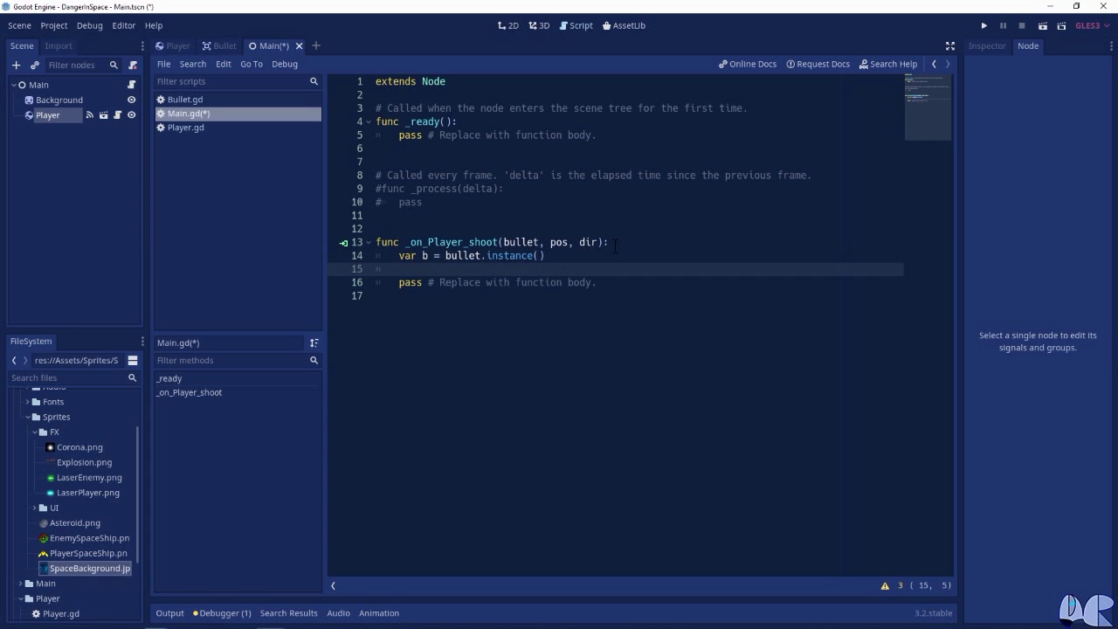
{"action": "type", "text": "b.start"}
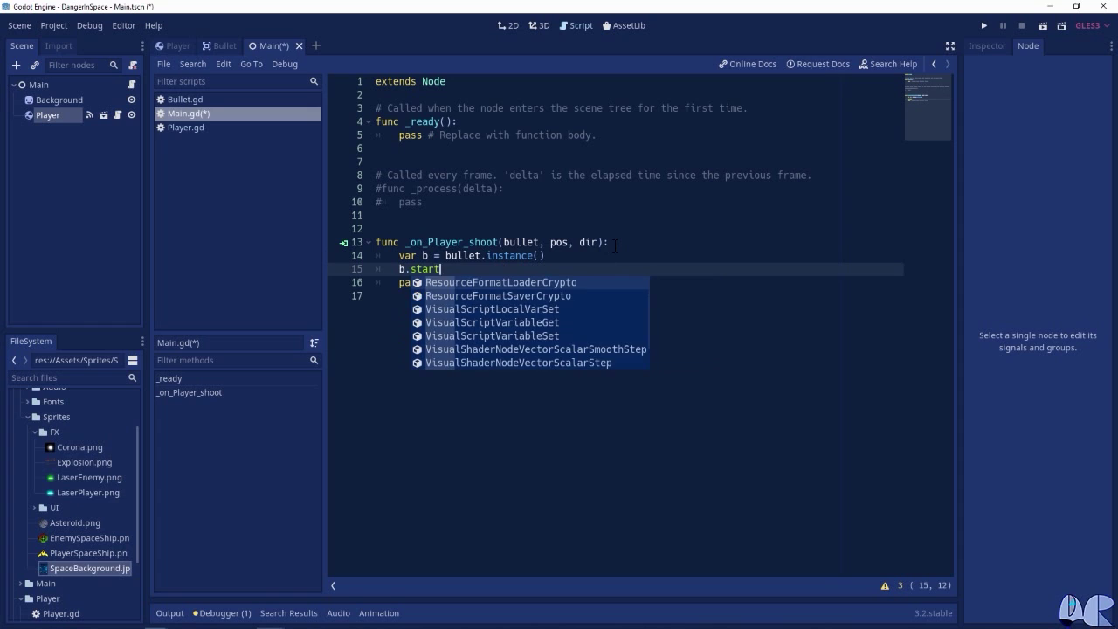
{"action": "type", "text": "(pos, dir"}
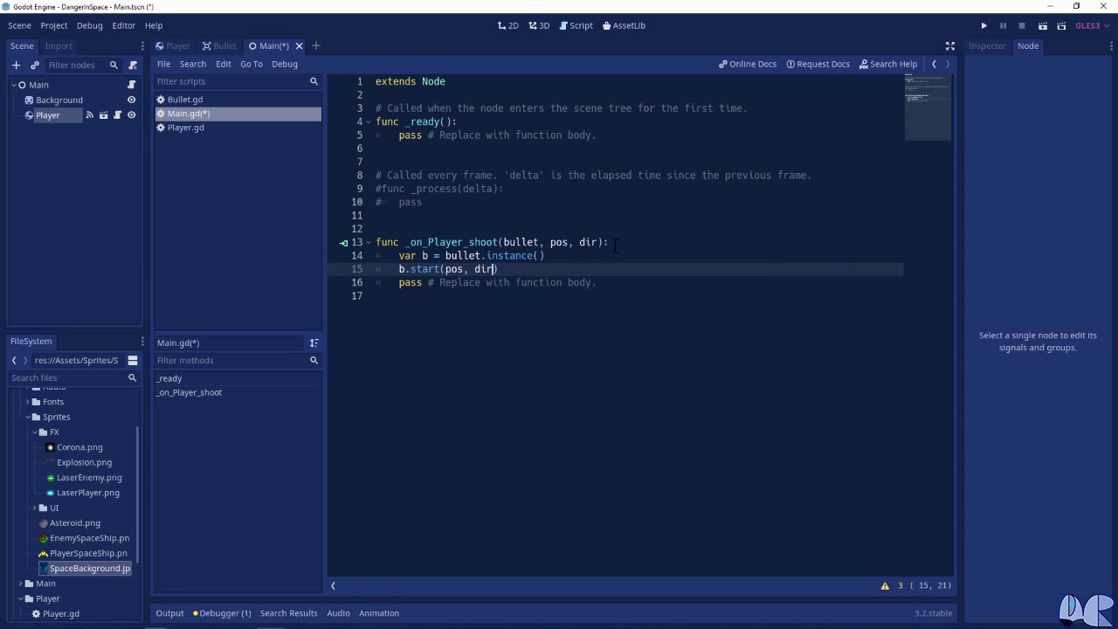
{"action": "type", "text": ")"}
{"action": "key", "text": "Return"}
{"action": "type", "text": "add_child"}
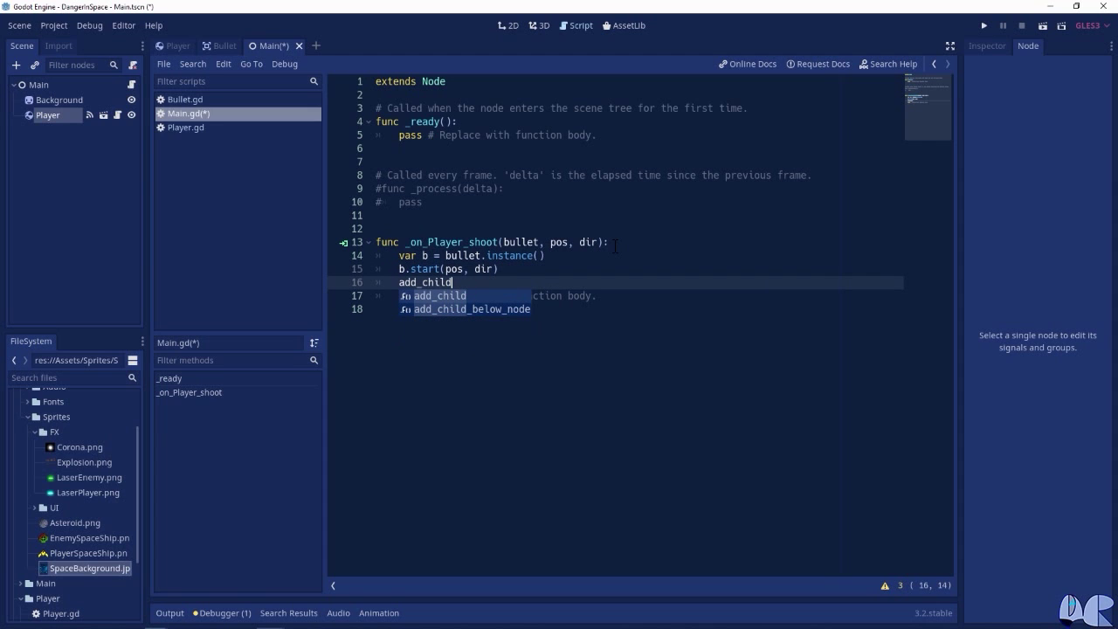
{"action": "type", "text": "(b"}
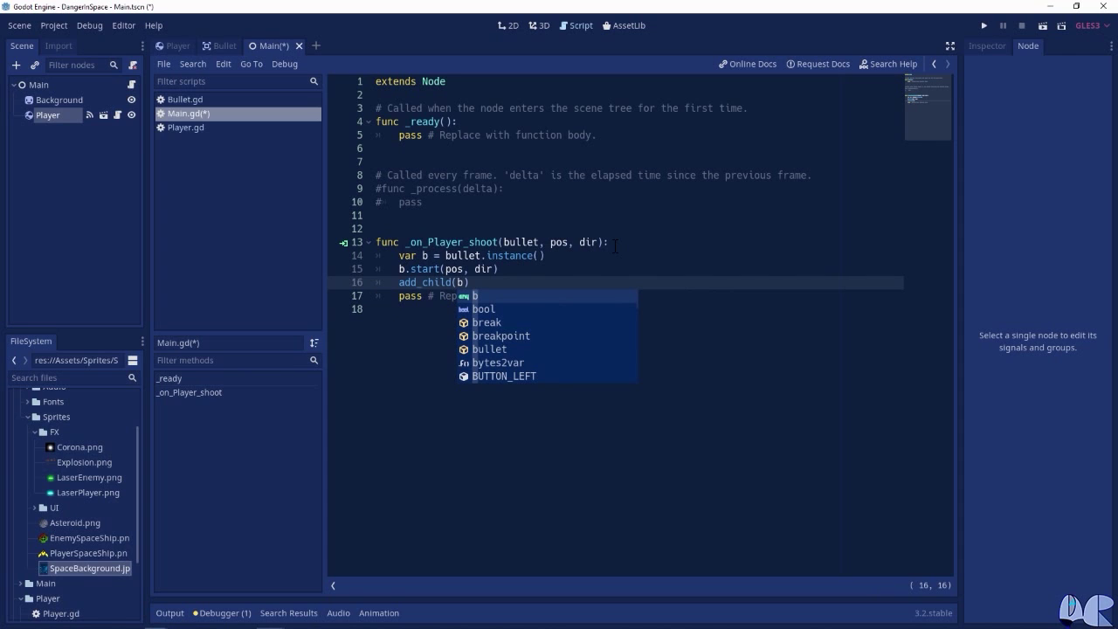
{"action": "left_click", "coordinate": [732, 315]}
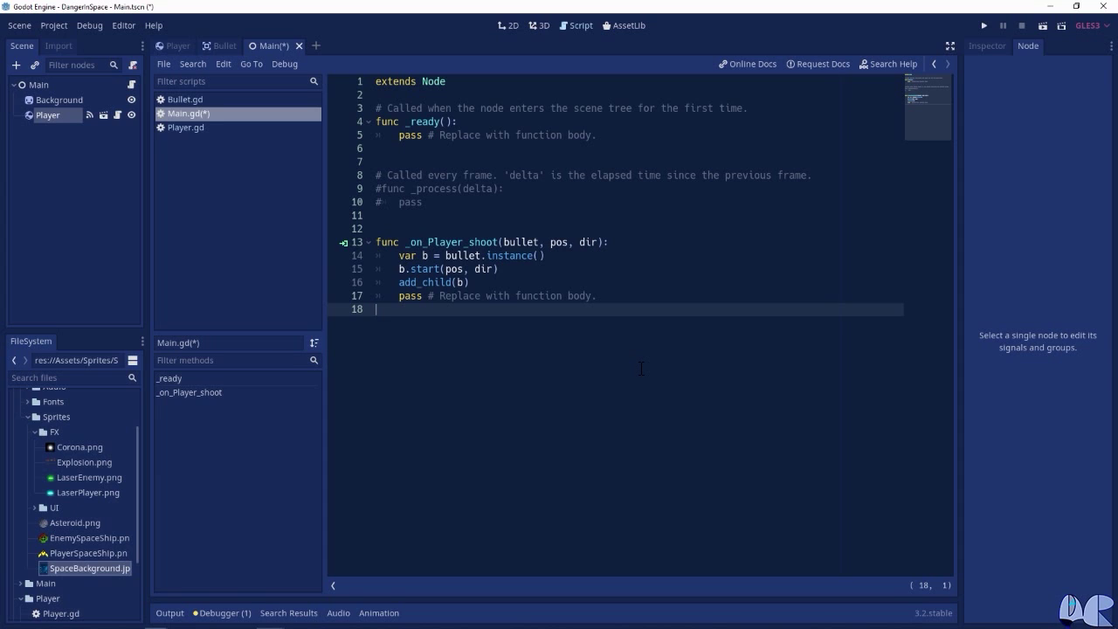
{"action": "left_click", "coordinate": [509, 25]}
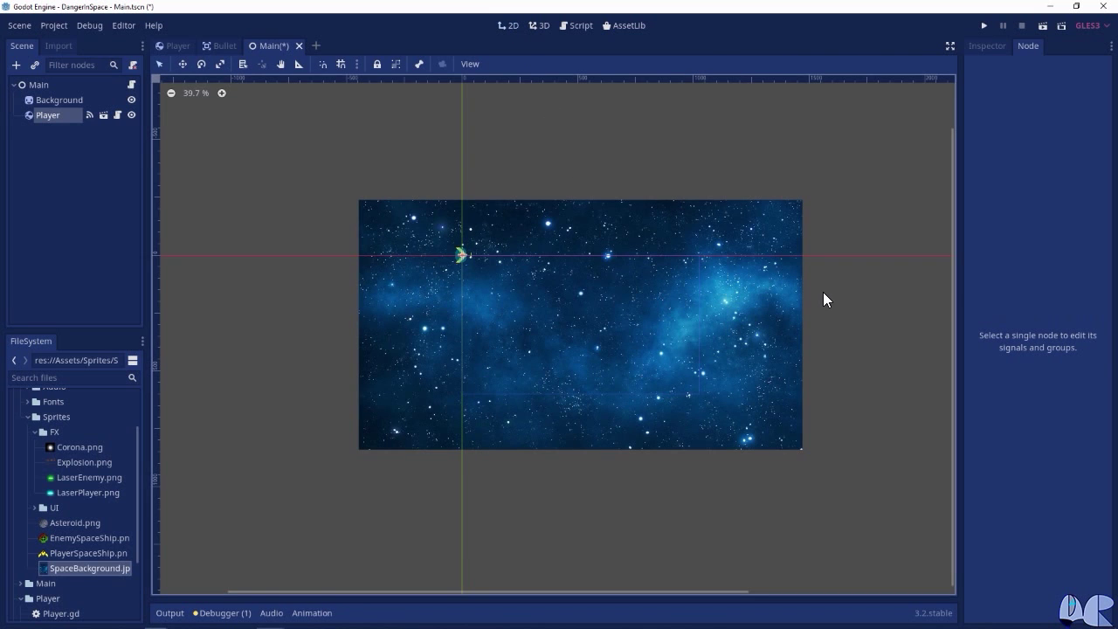
Run the game with F5 and fly the ship around, firing lasers in several directions.
{"action": "key", "text": "F5"}
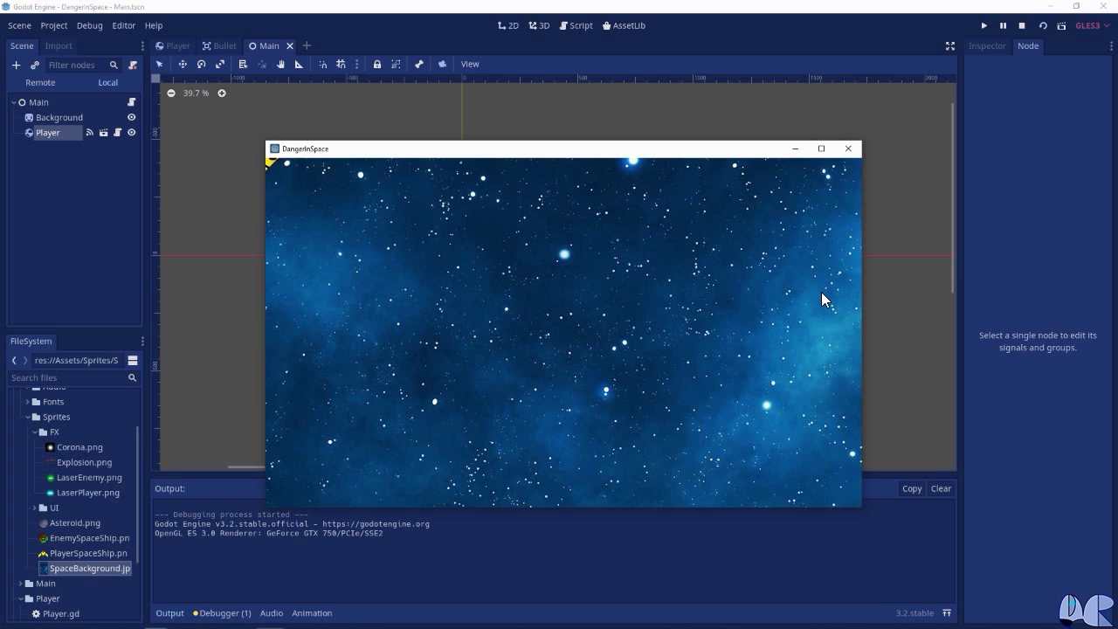
{"action": "key", "text": "Up"}
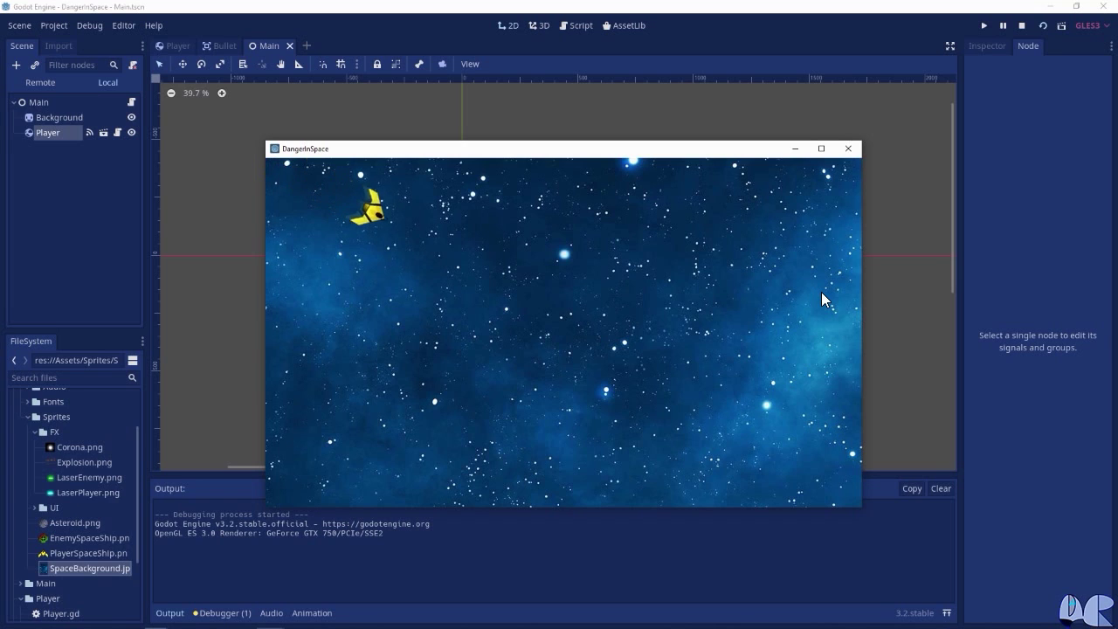
{"action": "key", "text": "space"}
{"action": "key", "text": "space"}
{"action": "key", "text": "Left"}
{"action": "key", "text": "space"}
{"action": "key", "text": "space"}
{"action": "key", "text": "Left"}
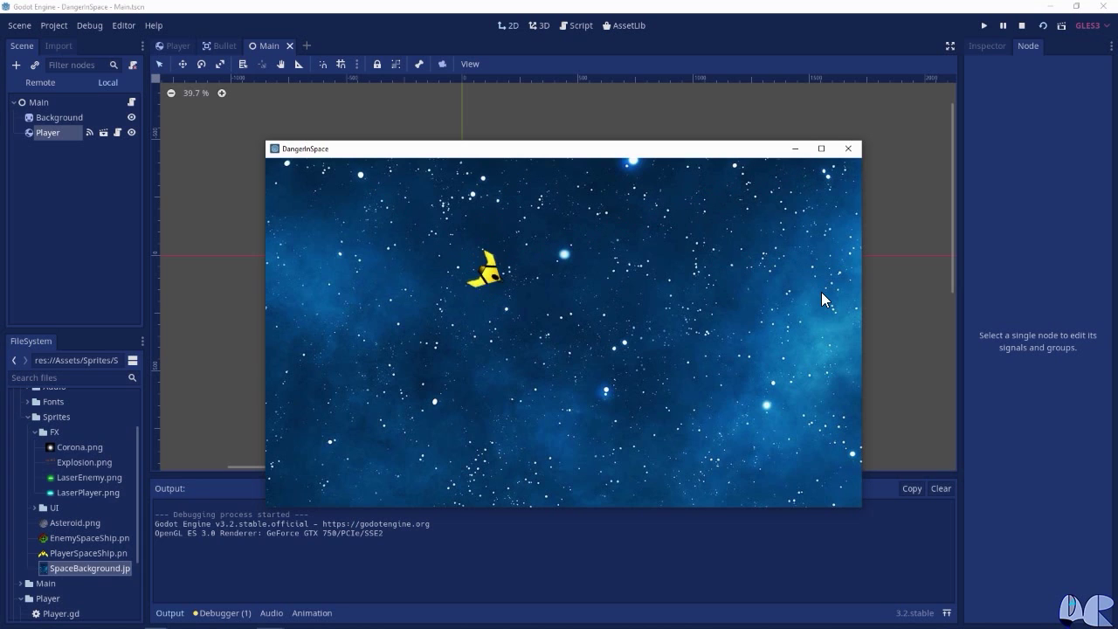
{"action": "key", "text": "Left"}
{"action": "key", "text": "space"}
{"action": "key", "text": "space"}
{"action": "key", "text": "space"}
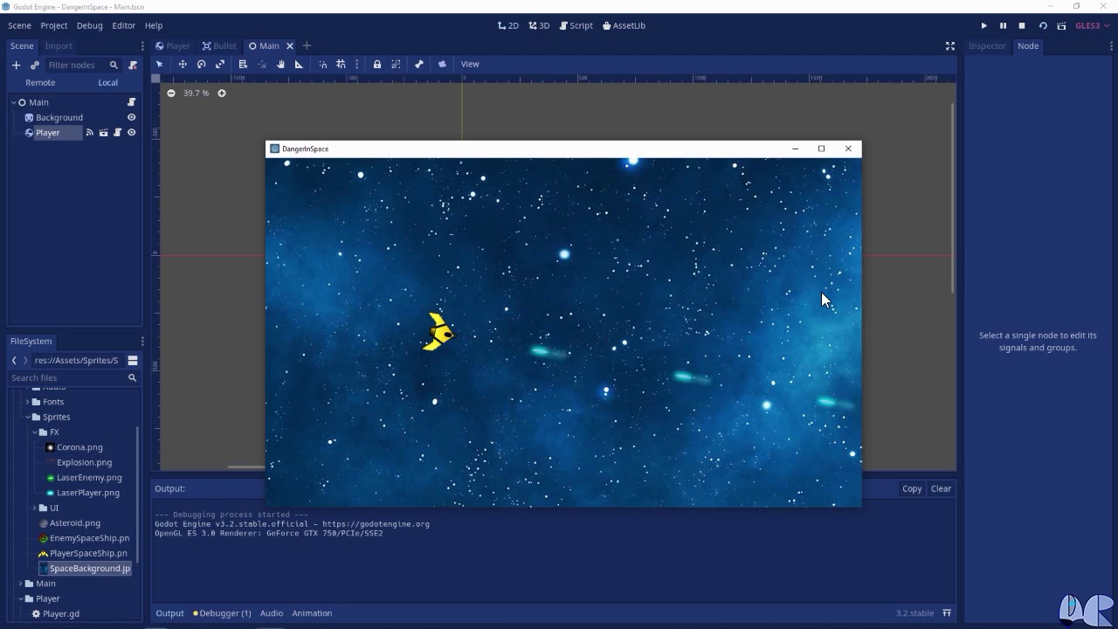
{"action": "key", "text": "Left"}
{"action": "key", "text": "Left"}
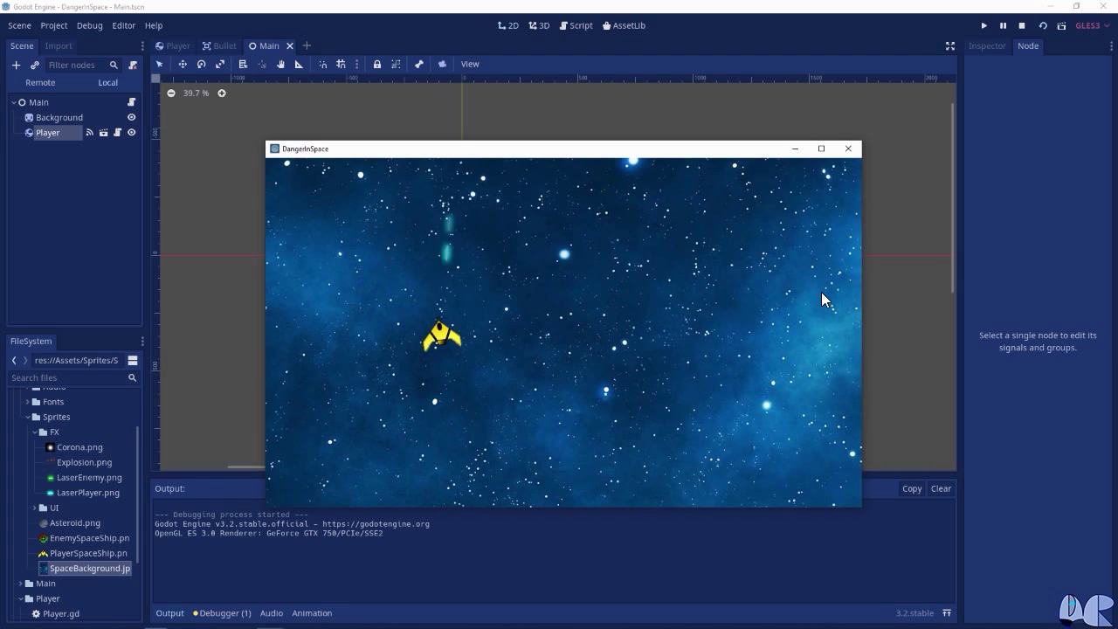
{"action": "key", "text": "Right"}
{"action": "key", "text": "space"}
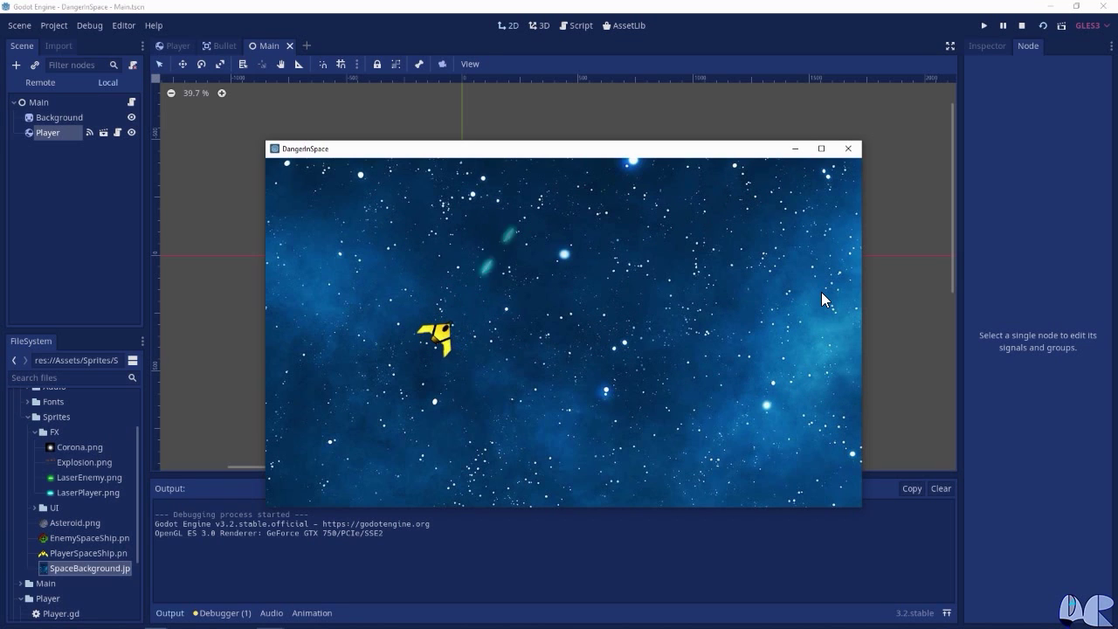
{"action": "key", "text": "Right"}
{"action": "key", "text": "space"}
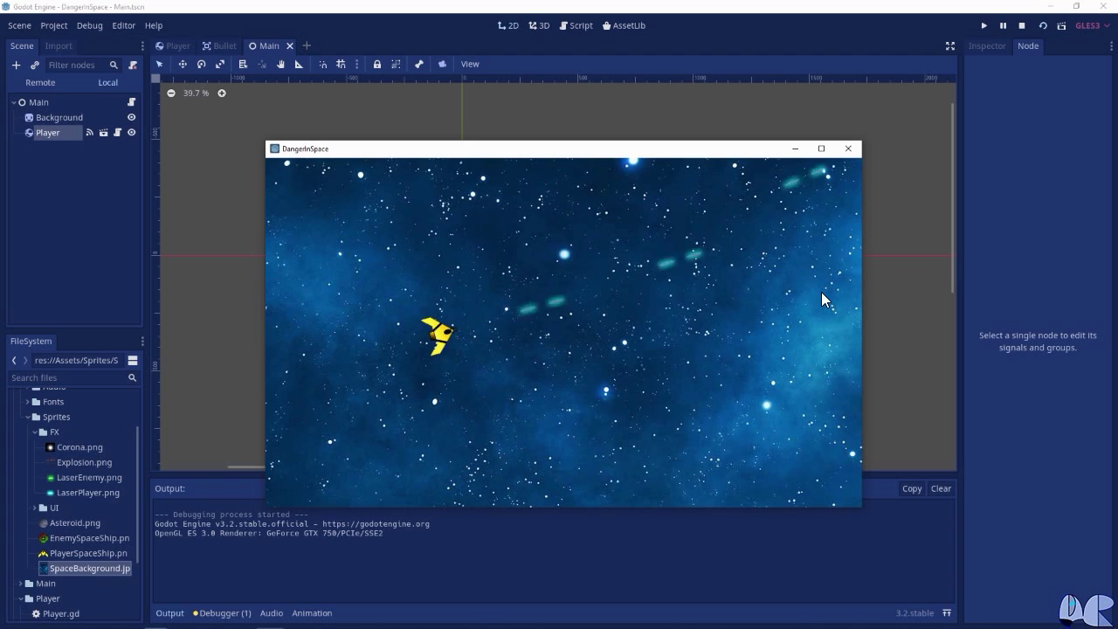
Keep steering the ship between up and right, firing lasers and thrusting up-right.
{"action": "key", "text": "Left"}
{"action": "key", "text": "space"}
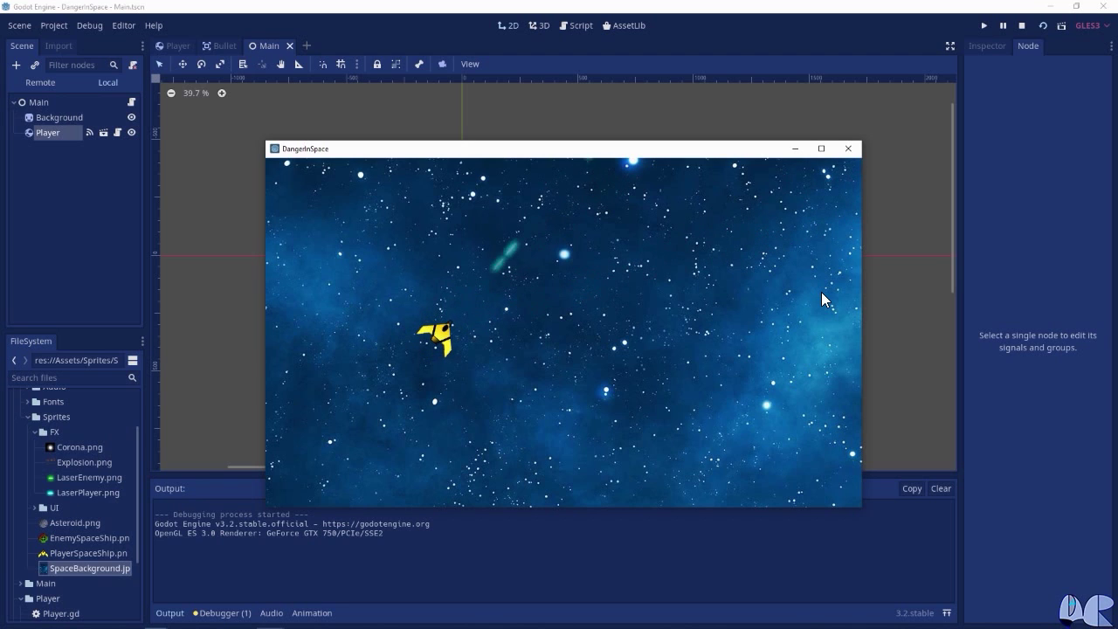
{"action": "key", "text": "Right"}
{"action": "key", "text": "space"}
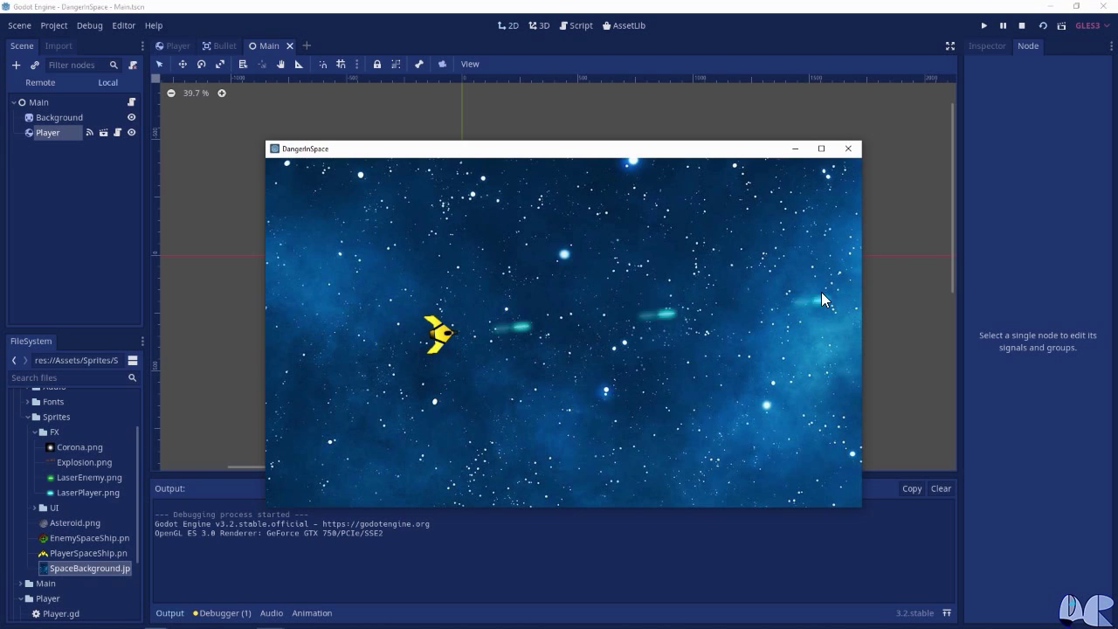
{"action": "key", "text": "Left"}
{"action": "key", "text": "Right"}
{"action": "key", "text": "Left"}
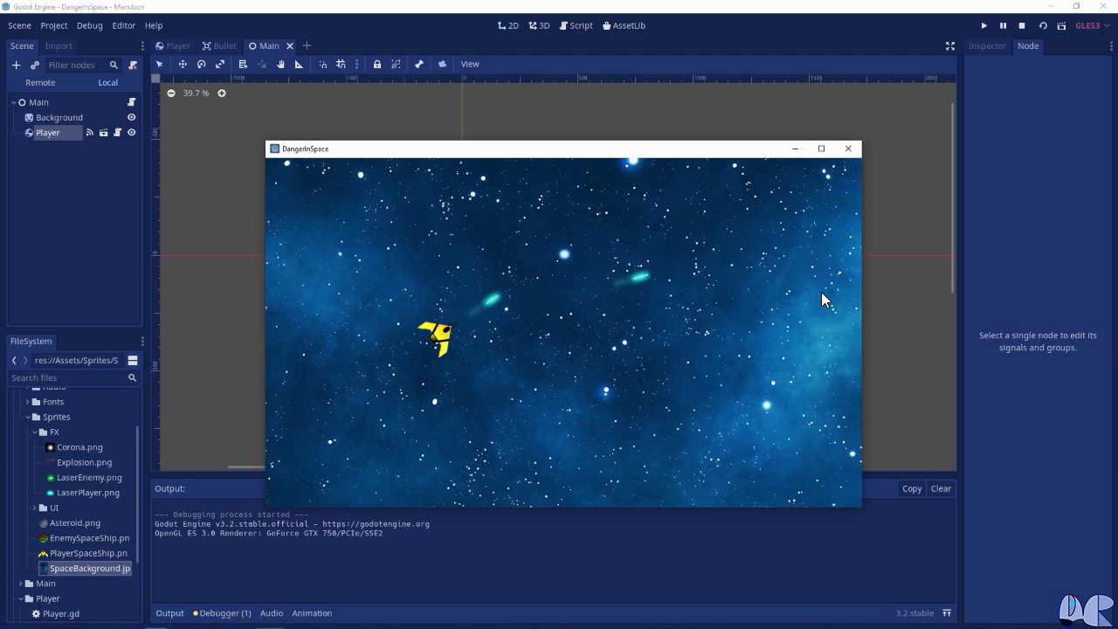
{"action": "key", "text": "Right"}
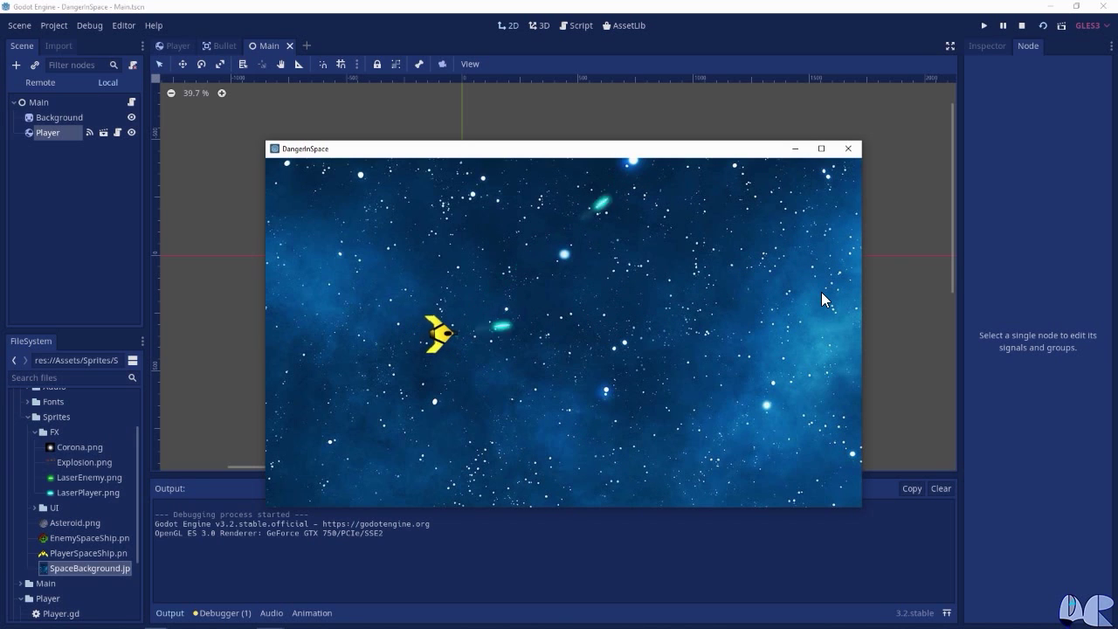
{"action": "key", "text": "Right"}
{"action": "key", "text": "Left"}
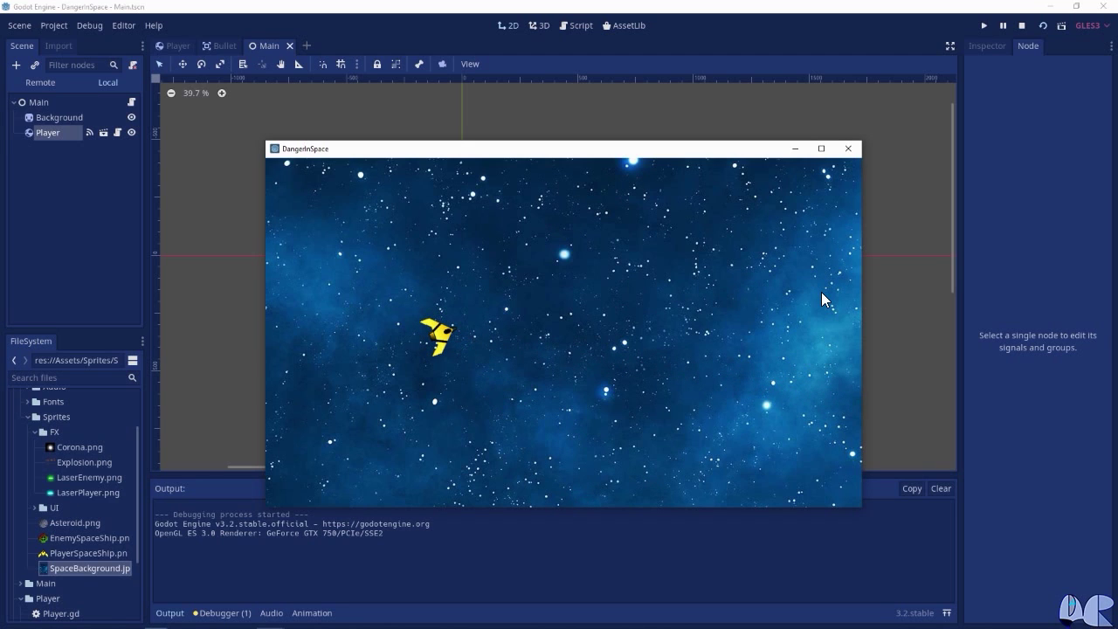
{"action": "key", "text": "Up"}
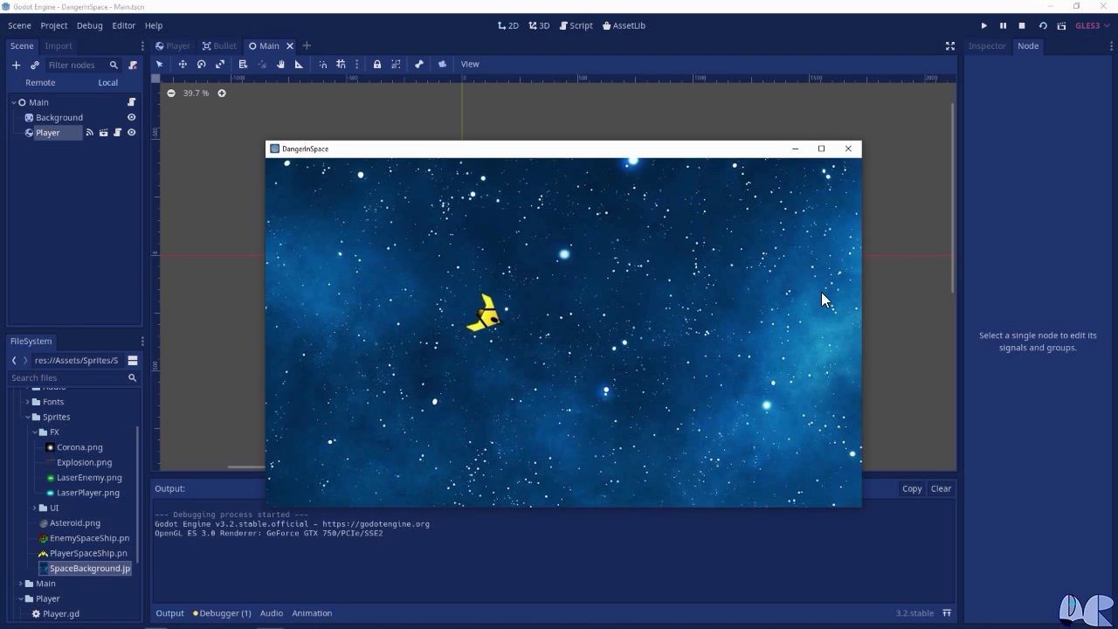
{"action": "key", "text": "Right"}
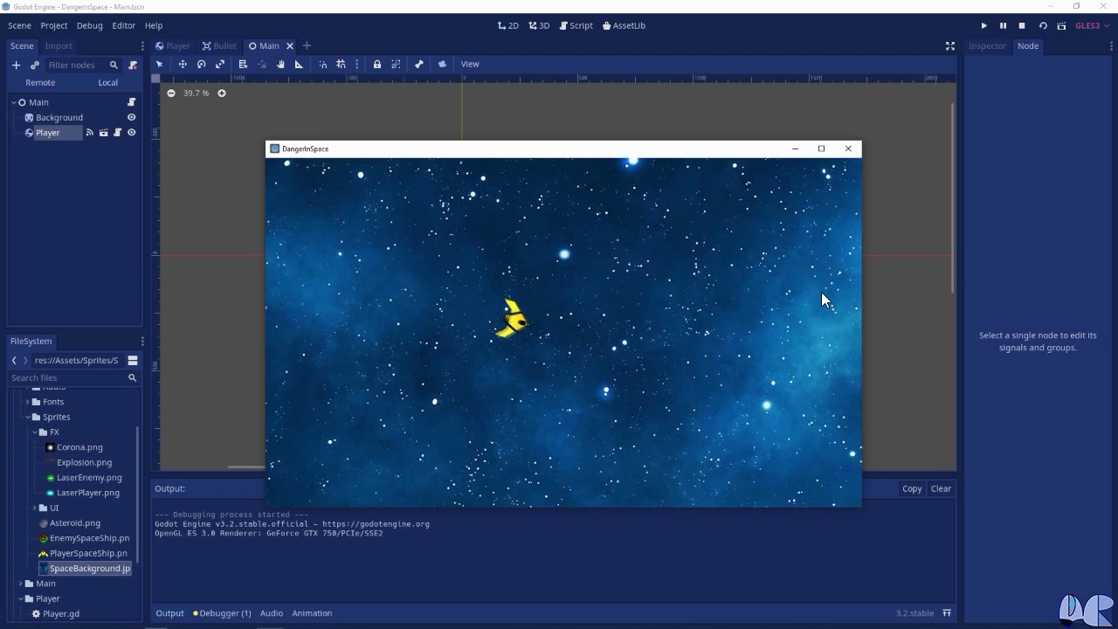